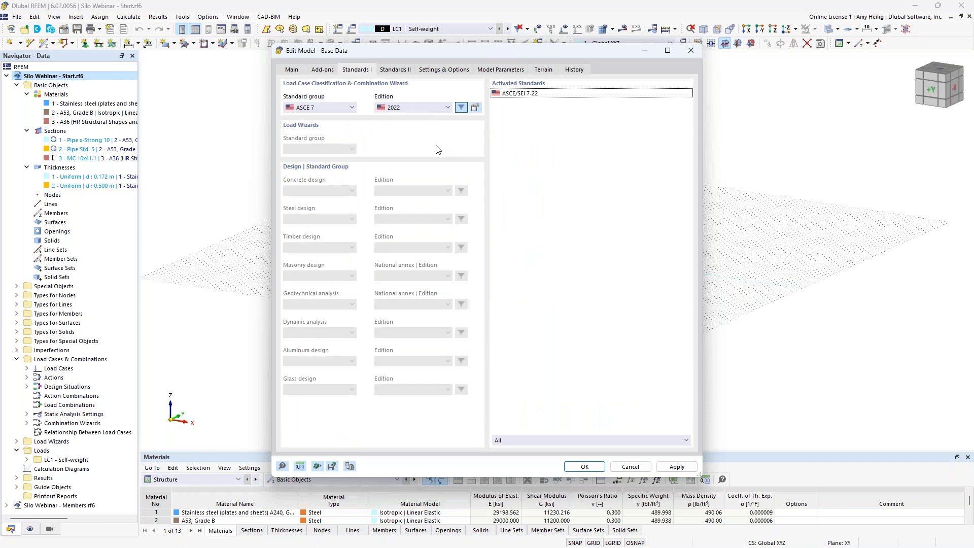
Review the available load standard groups and the ASCE 7 editions in the model's base data, leaving without changes.
click(344, 111)
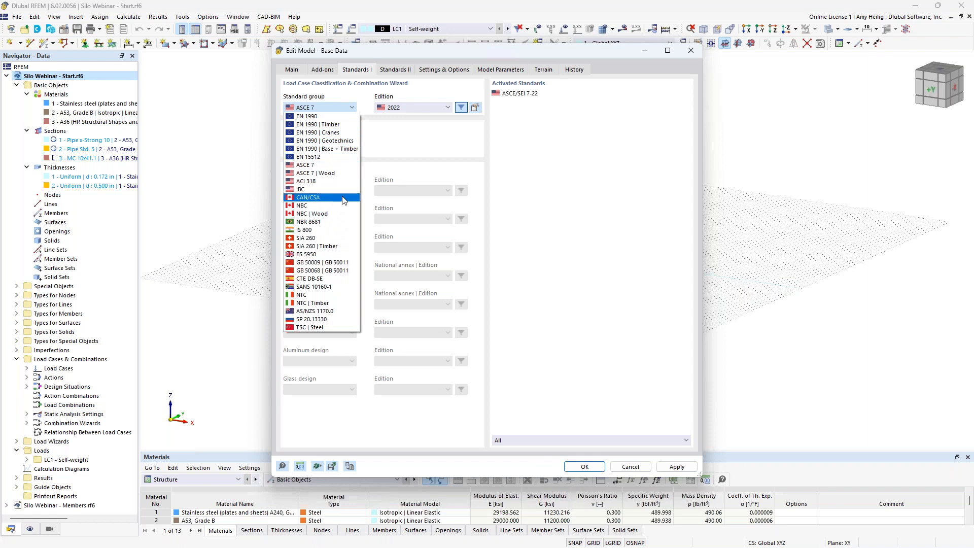
click(414, 138)
click(423, 108)
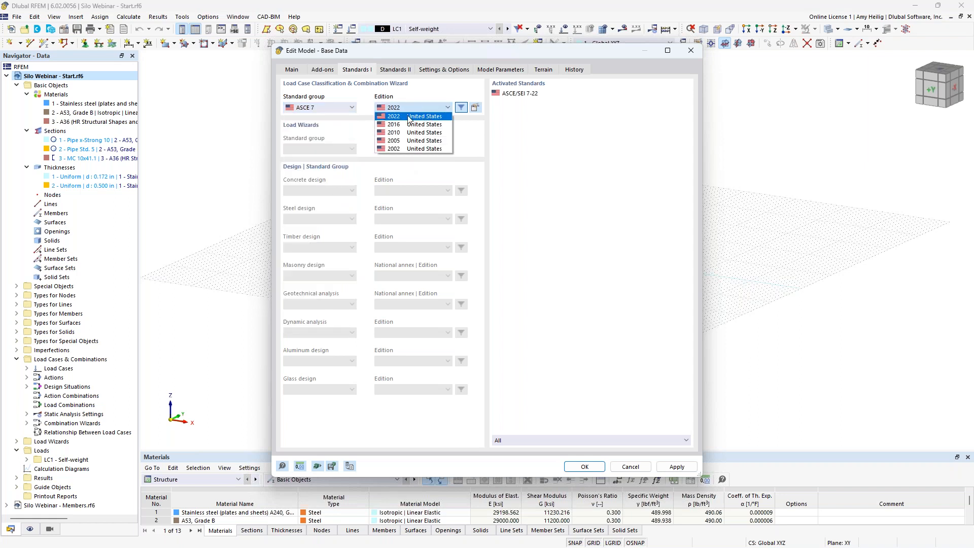
click(483, 134)
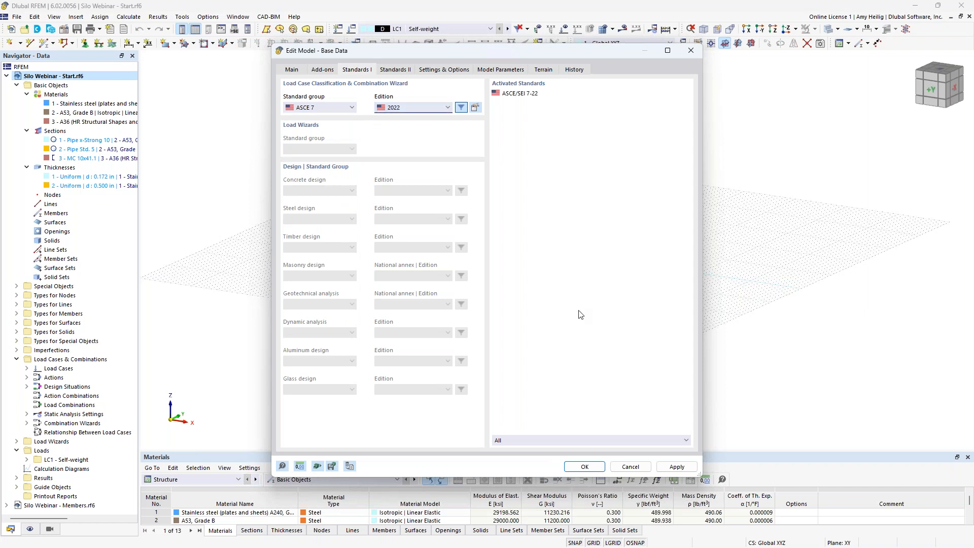
click(624, 468)
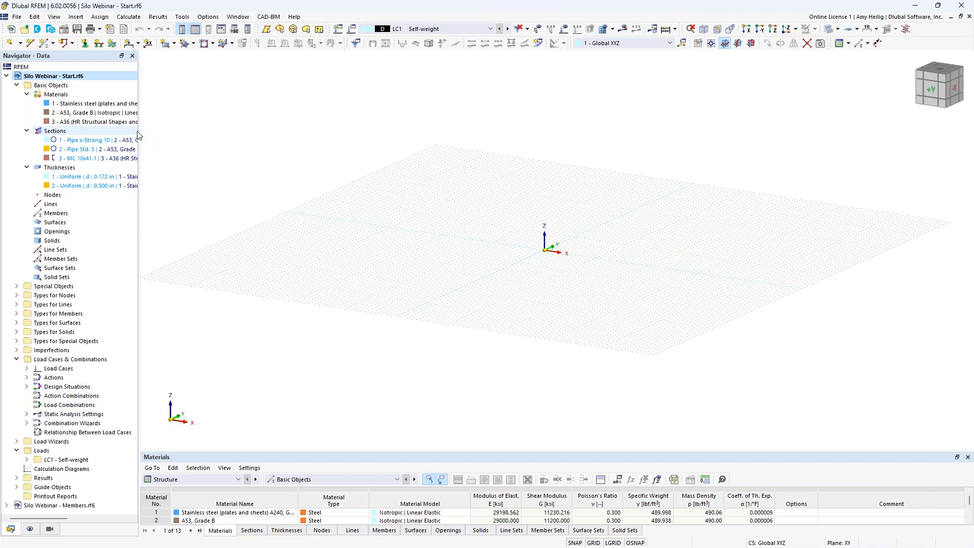
Widen the navigator to read the predefined materials, sections and thicknesses, and collapse the three lists.
drag(140, 129, 179, 130)
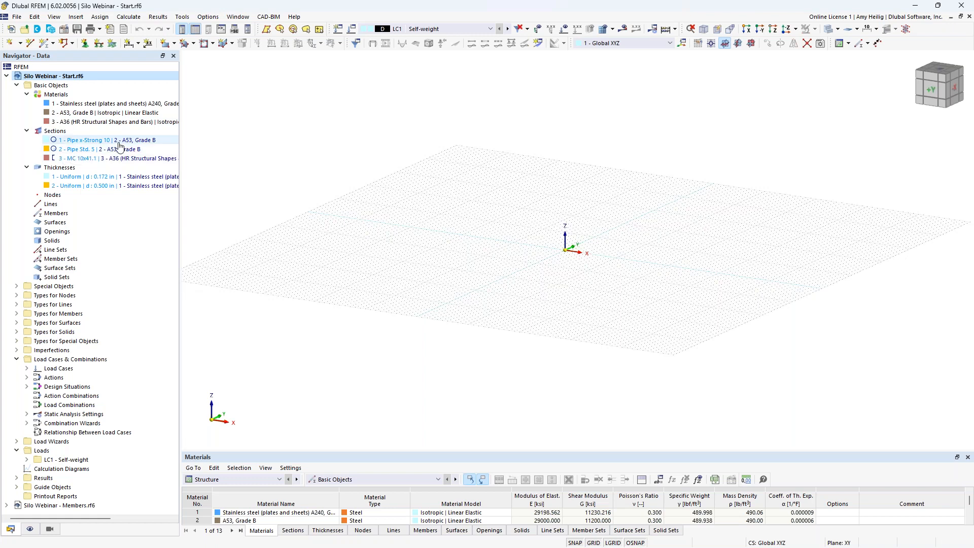
click(27, 168)
click(27, 132)
click(27, 94)
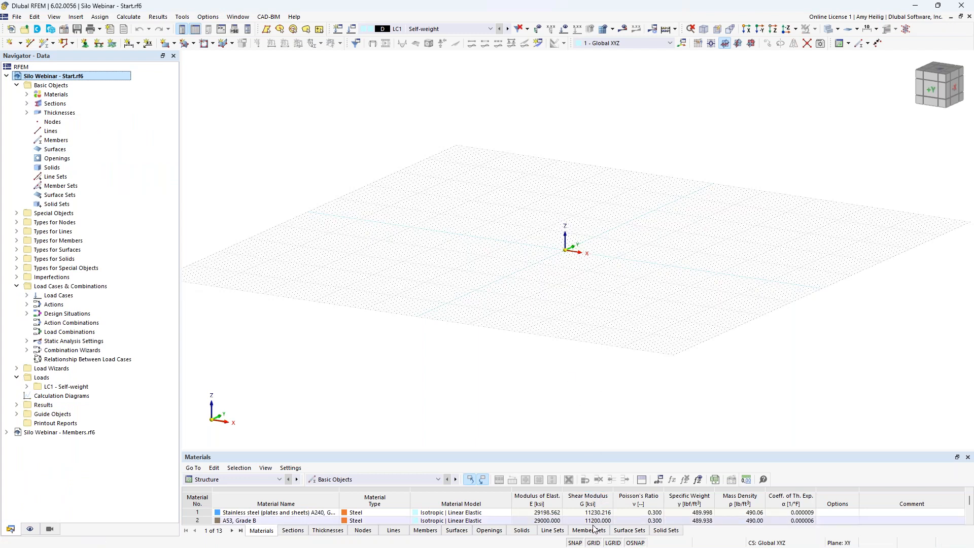
Set the work plane's origin Z coordinate to 61 ft.
right_click(595, 543)
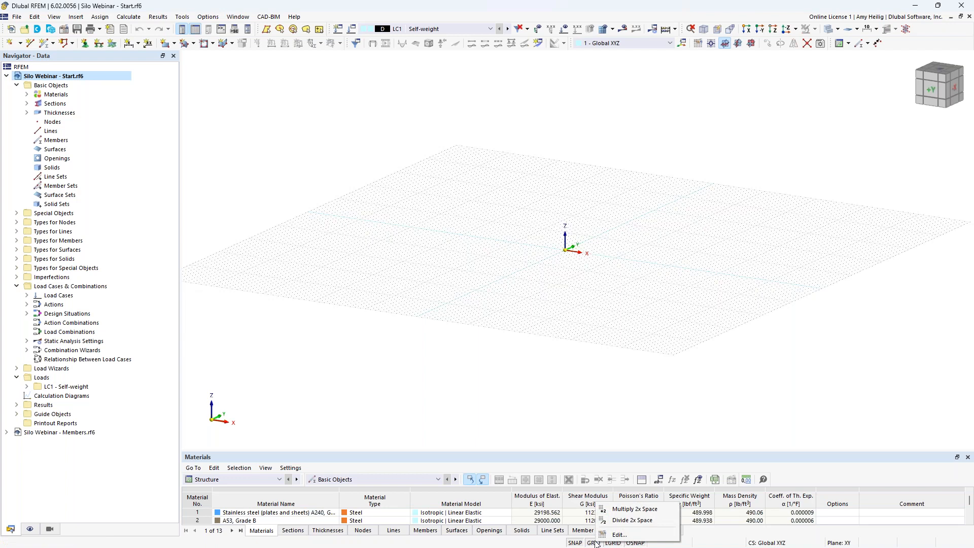
click(617, 534)
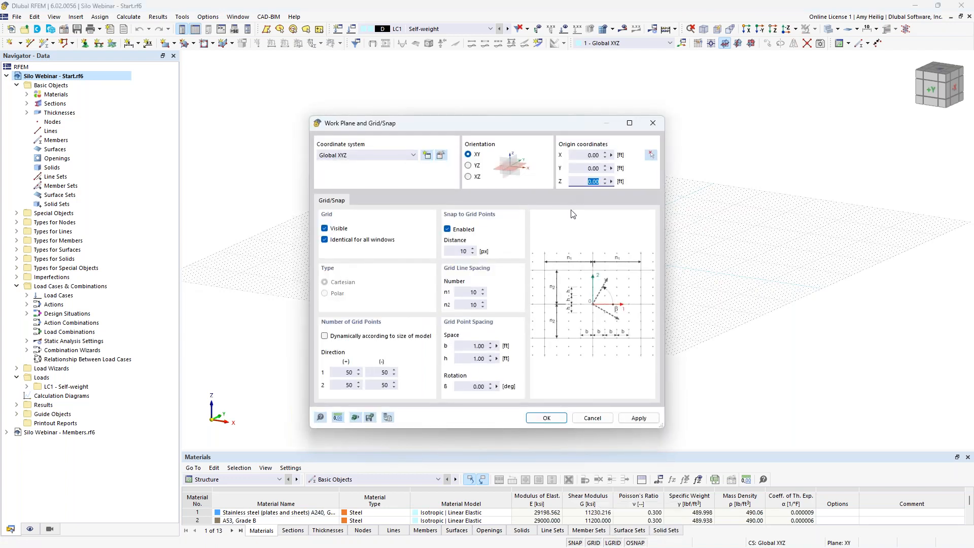
text(61)
click(552, 417)
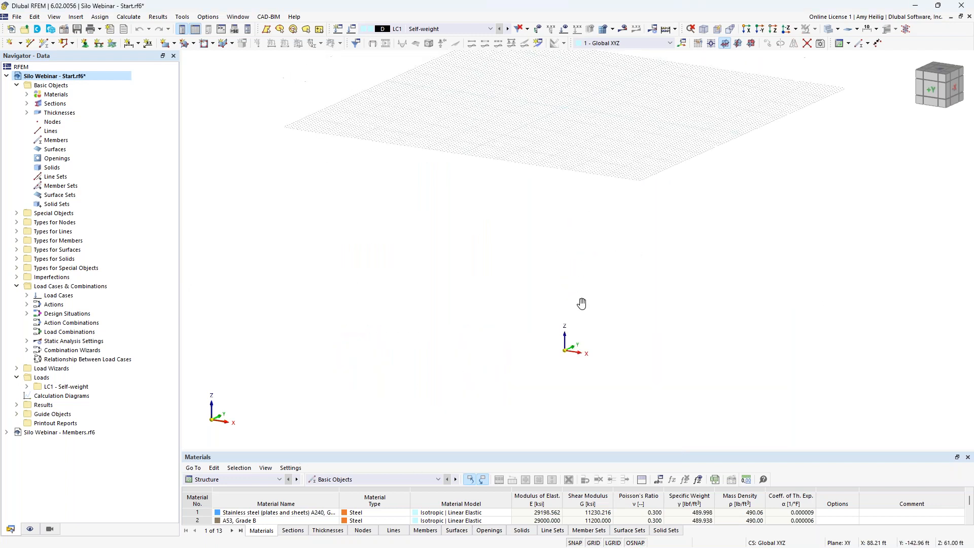
Draw a circle line with a 1.5 ft radius centred at X 0, Y 0, Z 61 ft.
scroll(550, 192, up, 4)
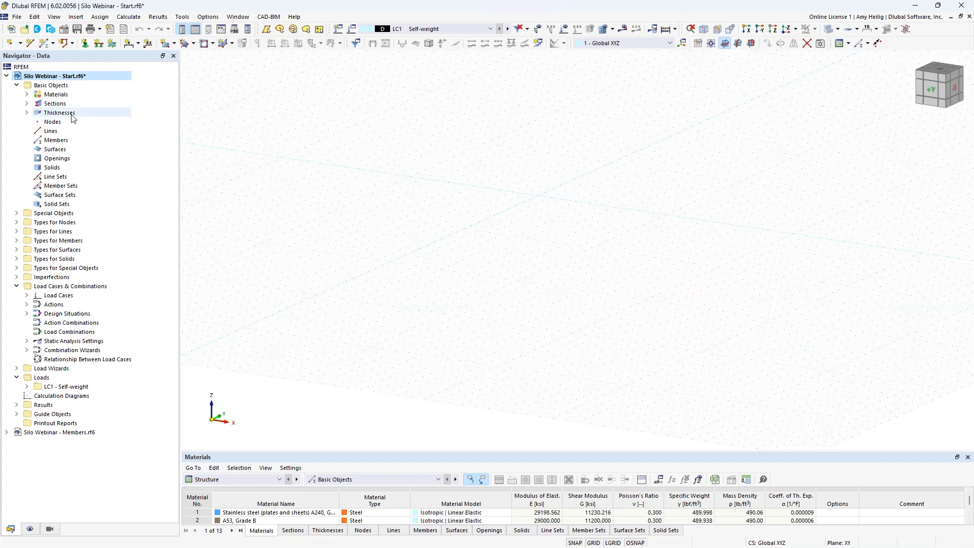
click(30, 45)
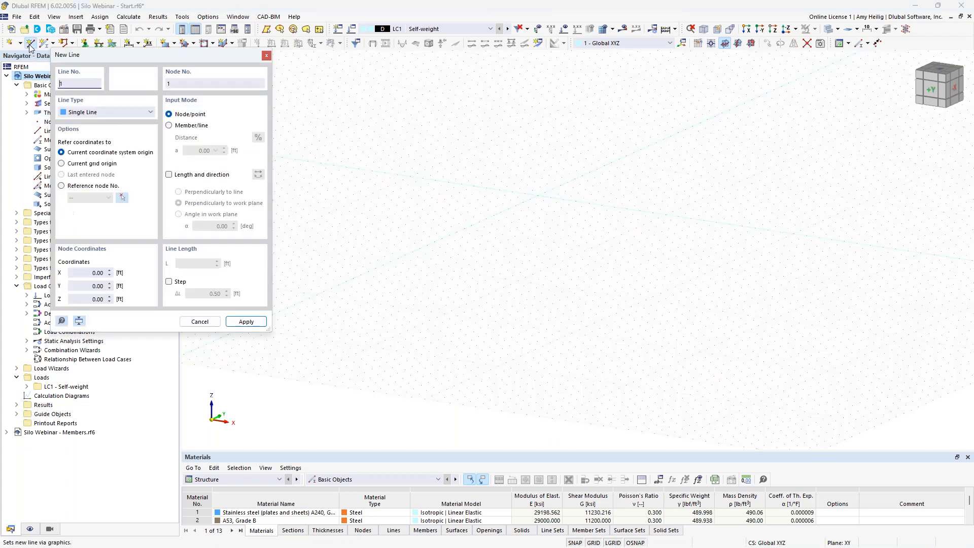
click(88, 112)
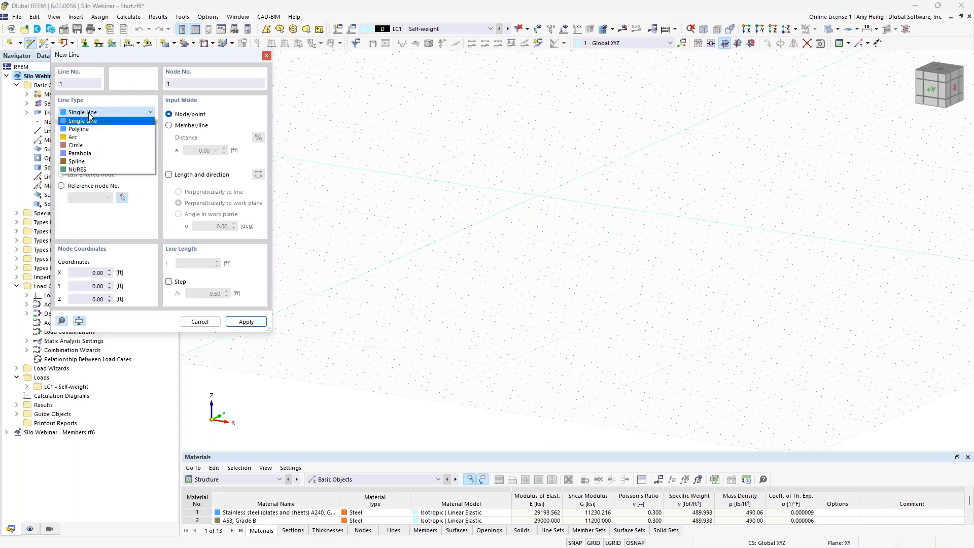
click(90, 148)
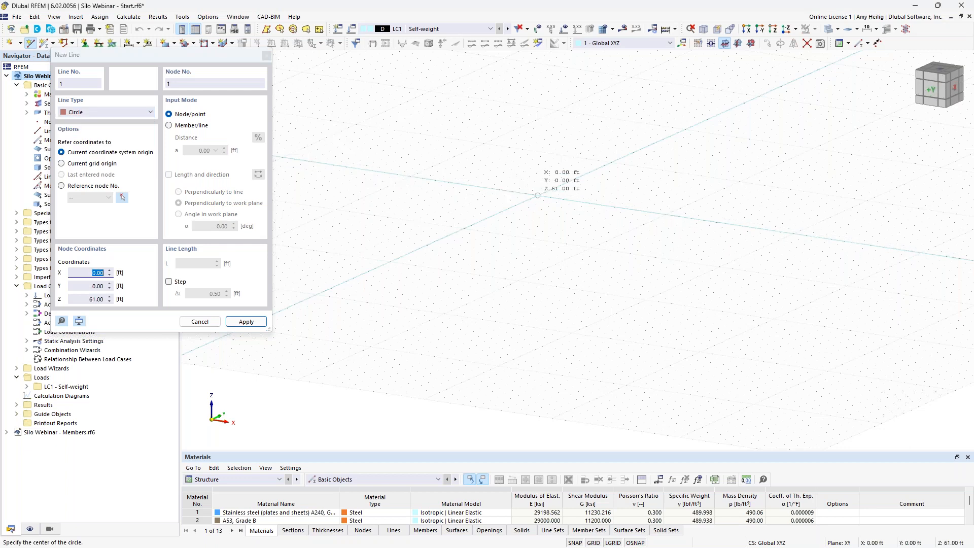
click(537, 195)
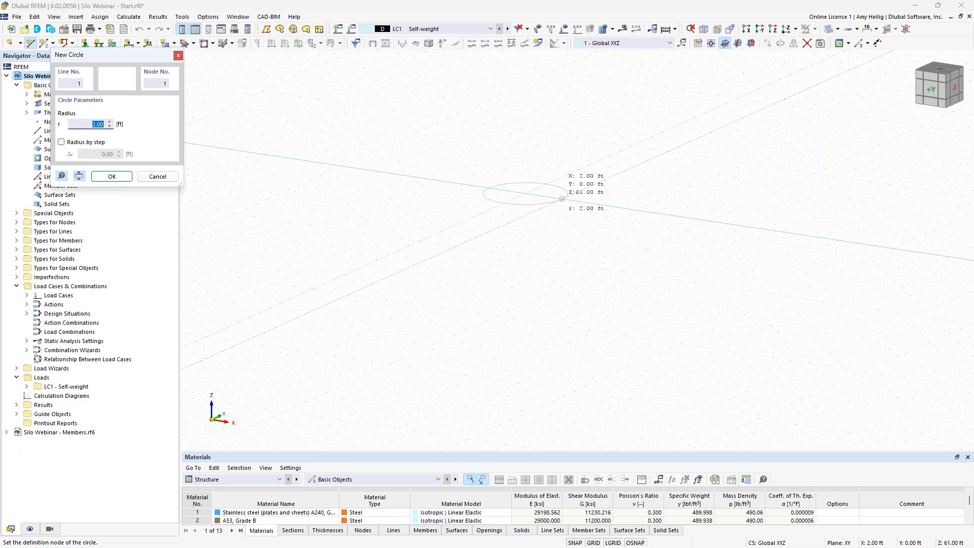
text(1.5)
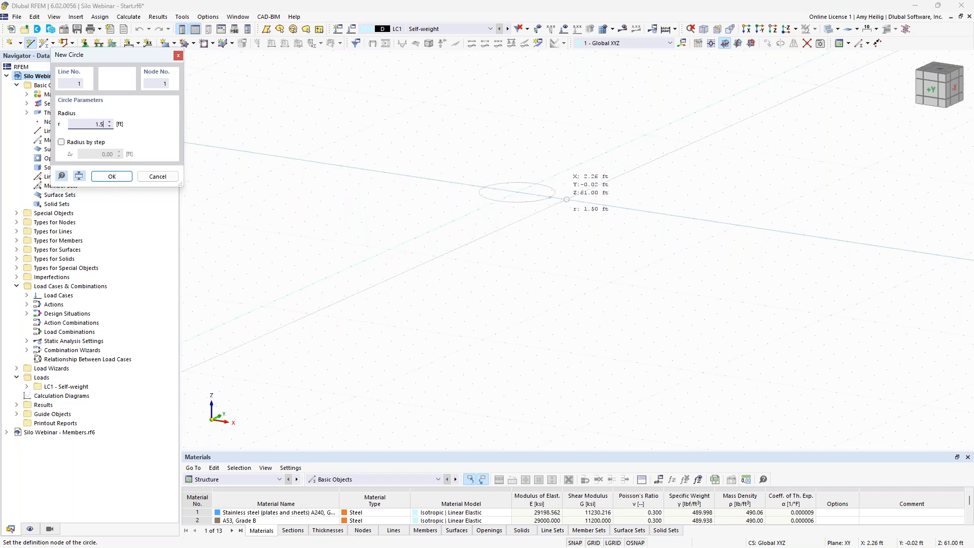
key(Return)
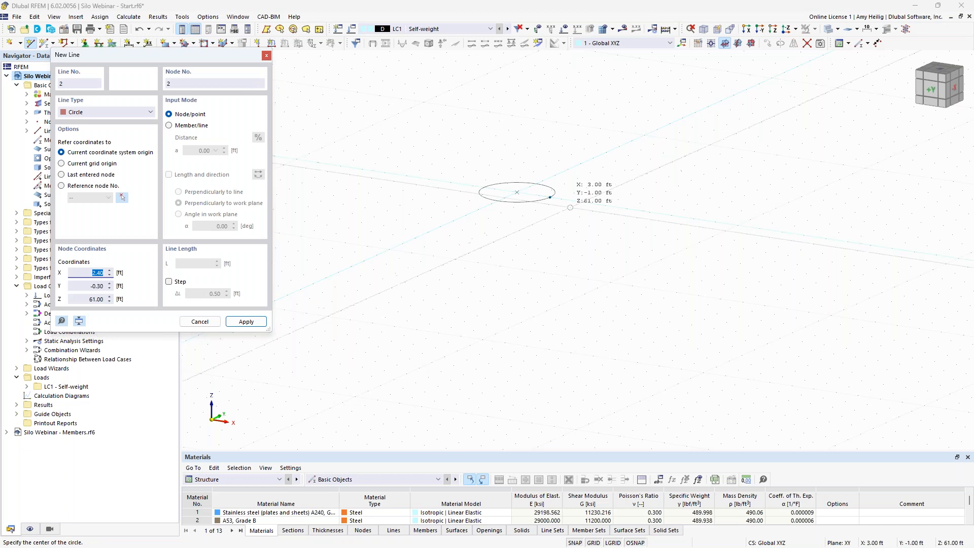
key(Escape)
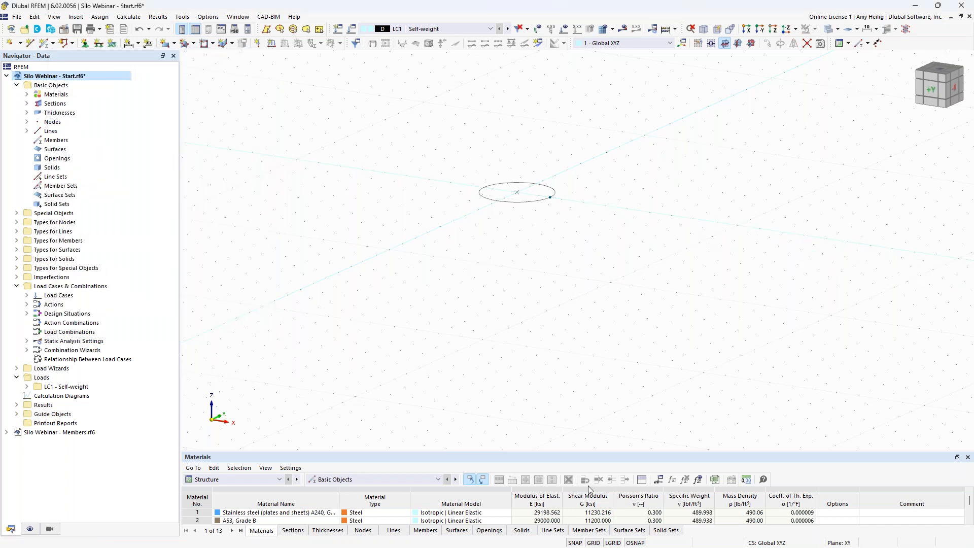
Set the work plane's origin Z coordinate to 59.25 ft.
right_click(599, 542)
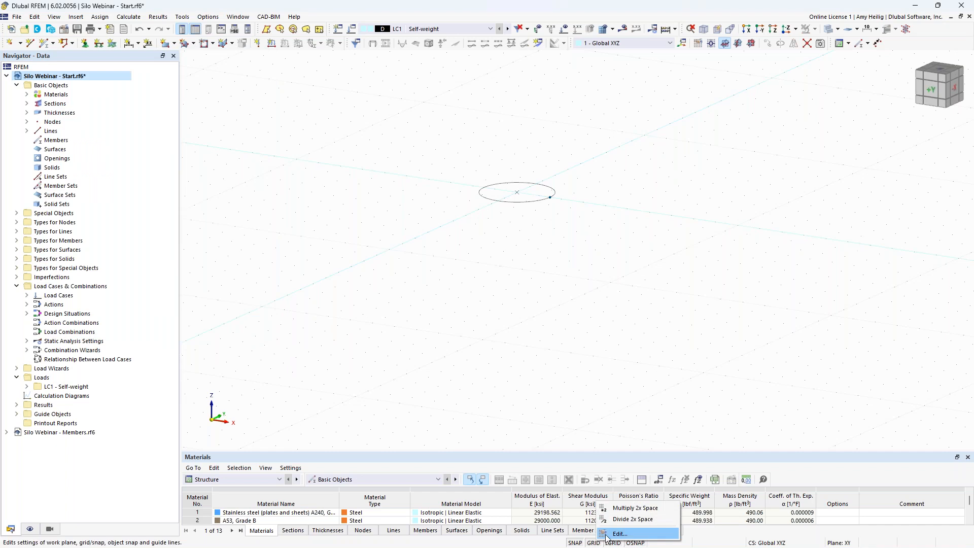
click(608, 536)
drag(579, 181, 620, 183)
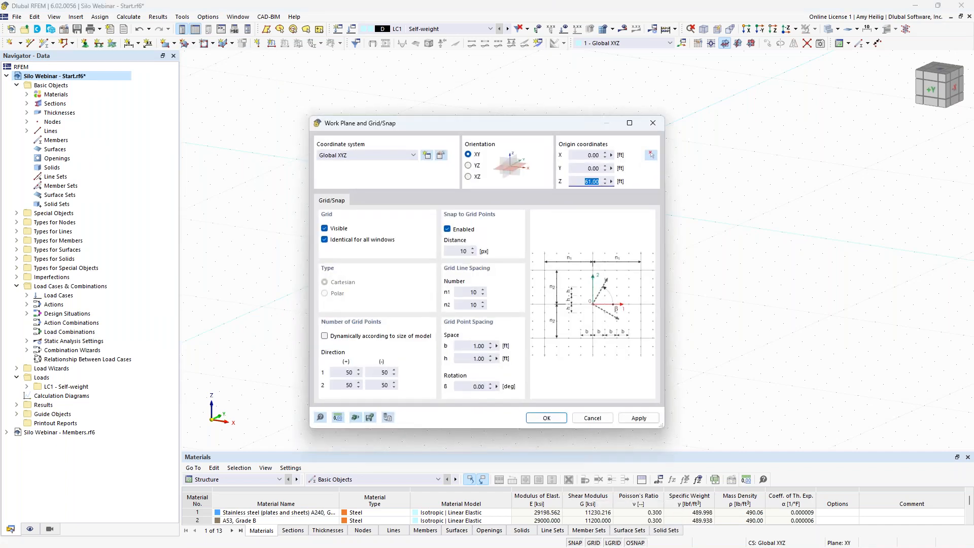
text(59.25)
key(Return)
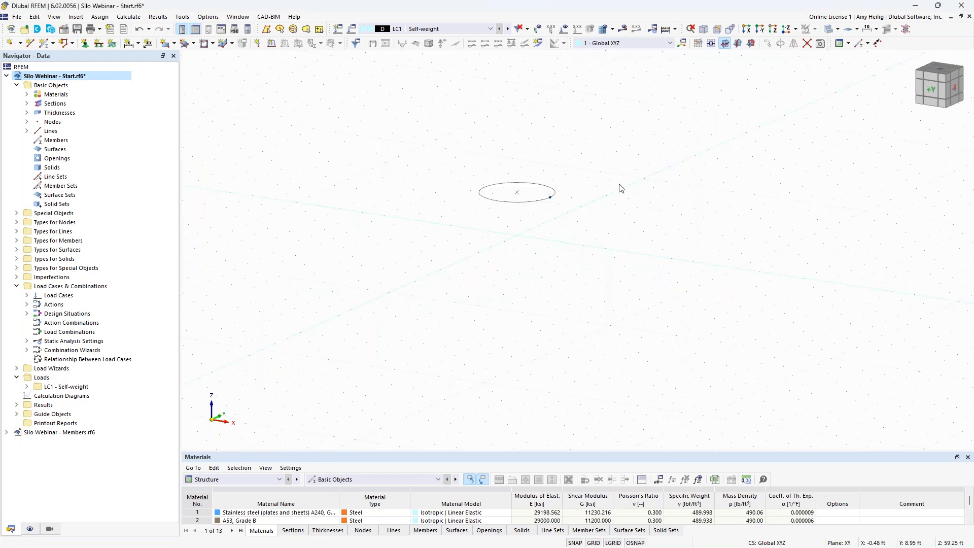
Draw a single line from the circle's node to the point X 7, Y 0, Z 59.25 ft.
scroll(591, 251, down, 1)
ctrl+middle_drag(591, 247, 515, 222)
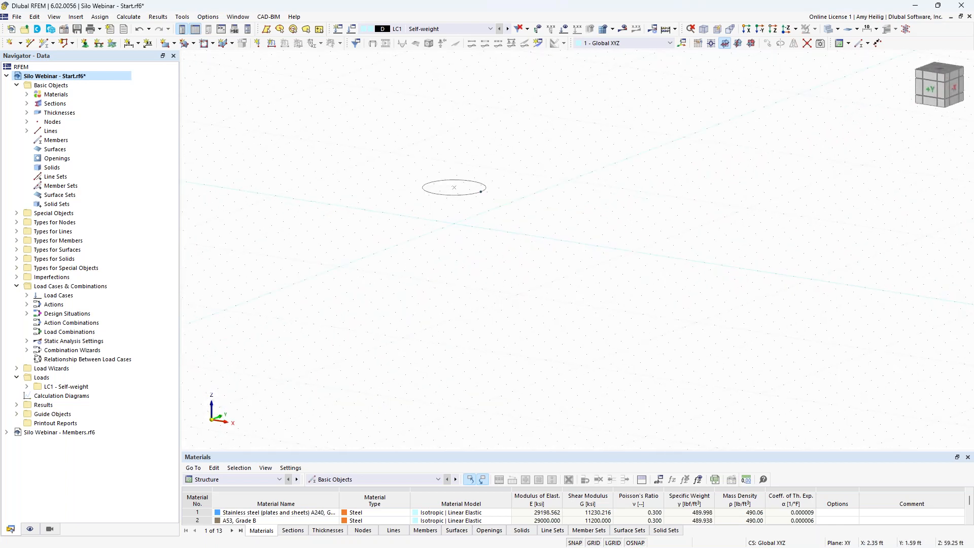
click(29, 45)
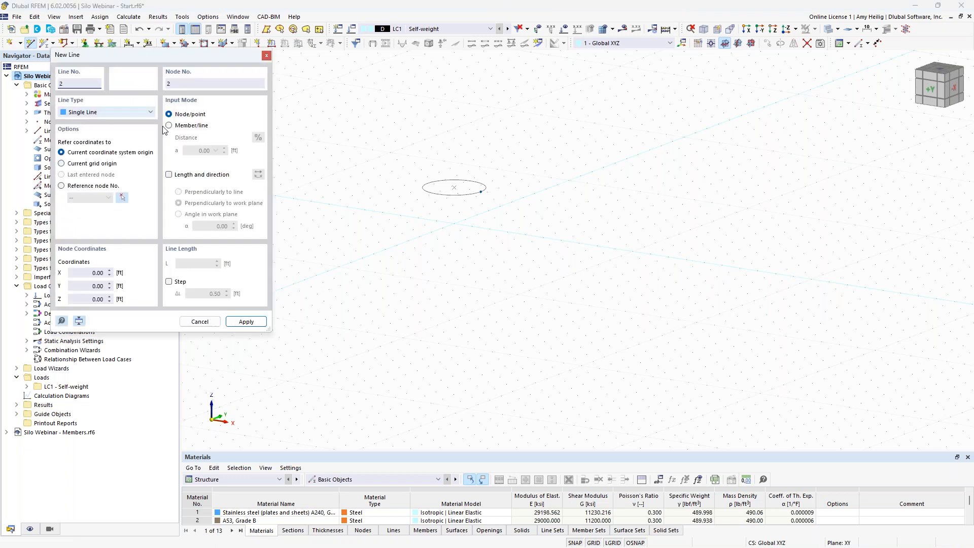
click(439, 172)
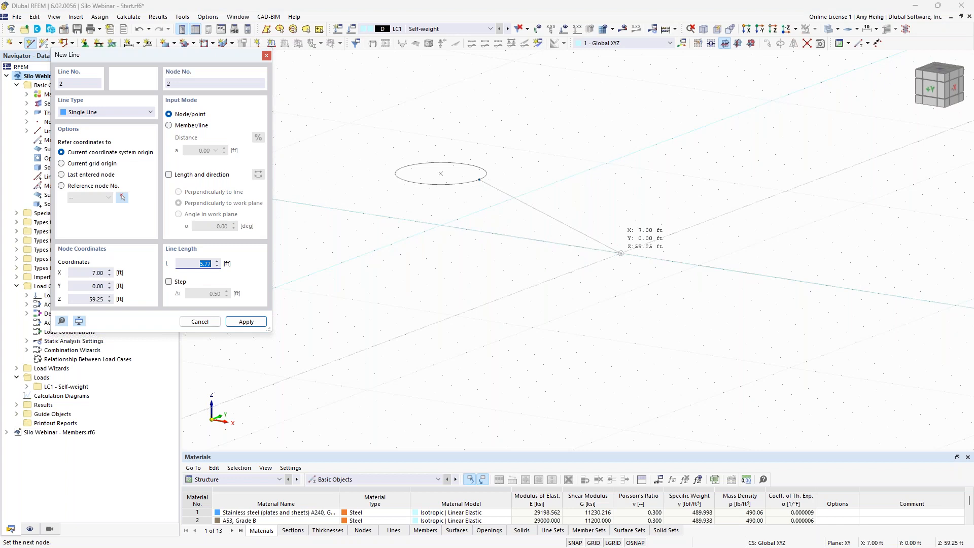
click(620, 252)
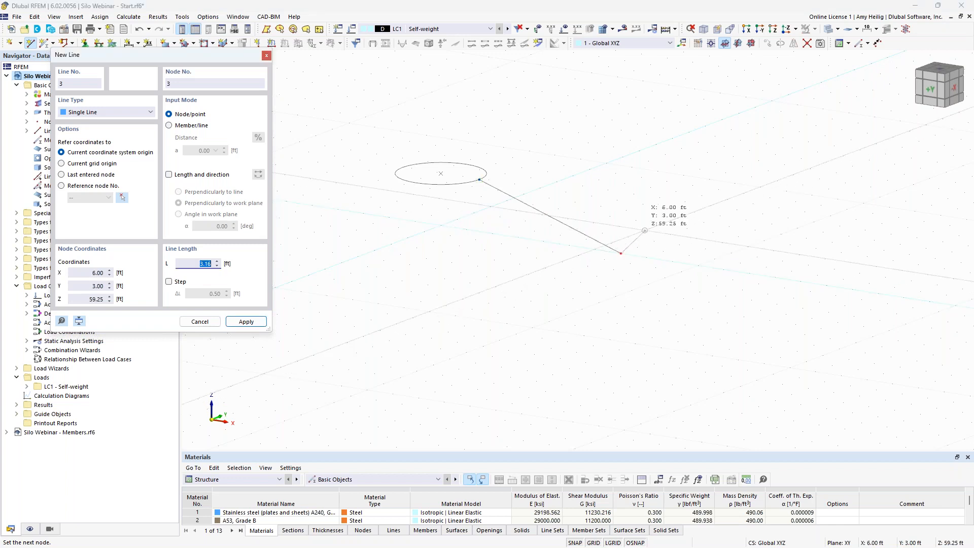
key(Escape)
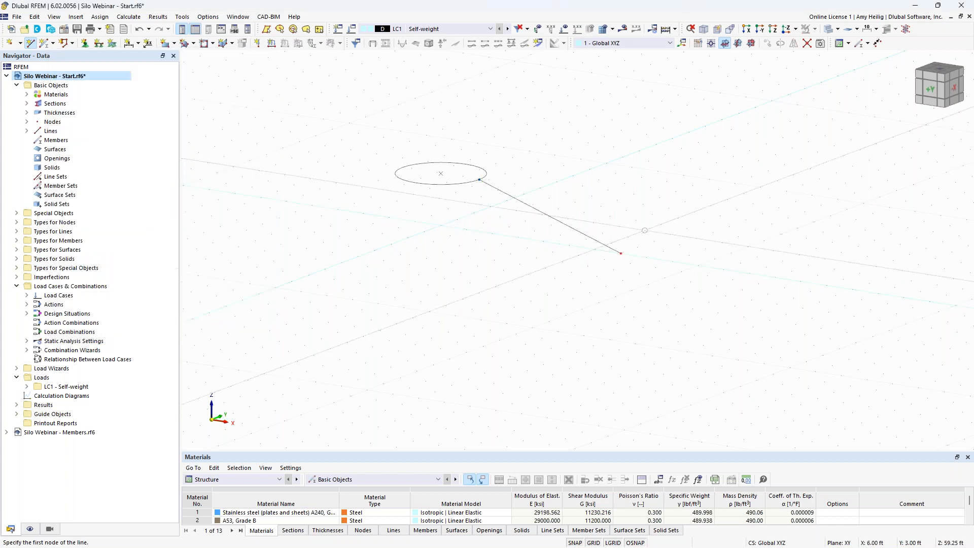
Create a node at X 7.17, Y 0, Z 59.17 ft.
click(11, 47)
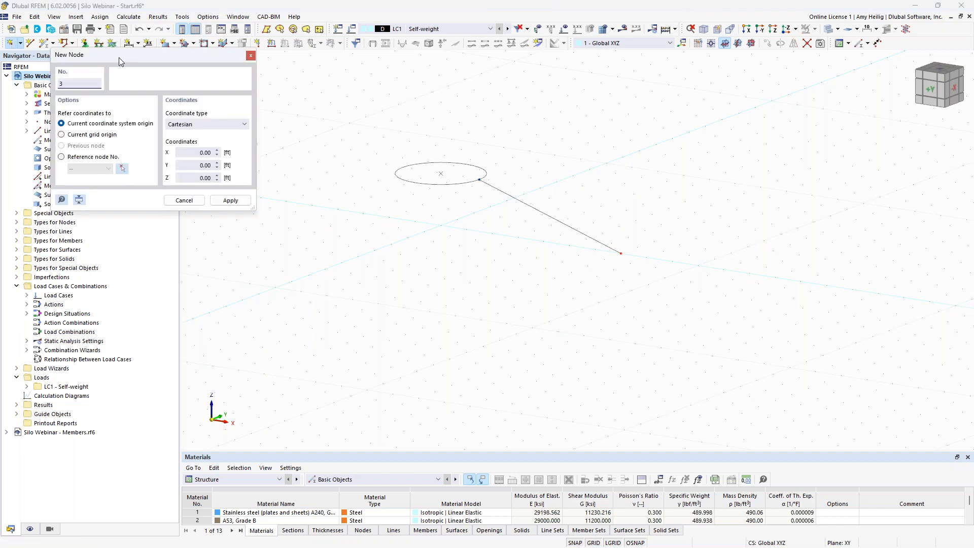
drag(141, 54, 262, 118)
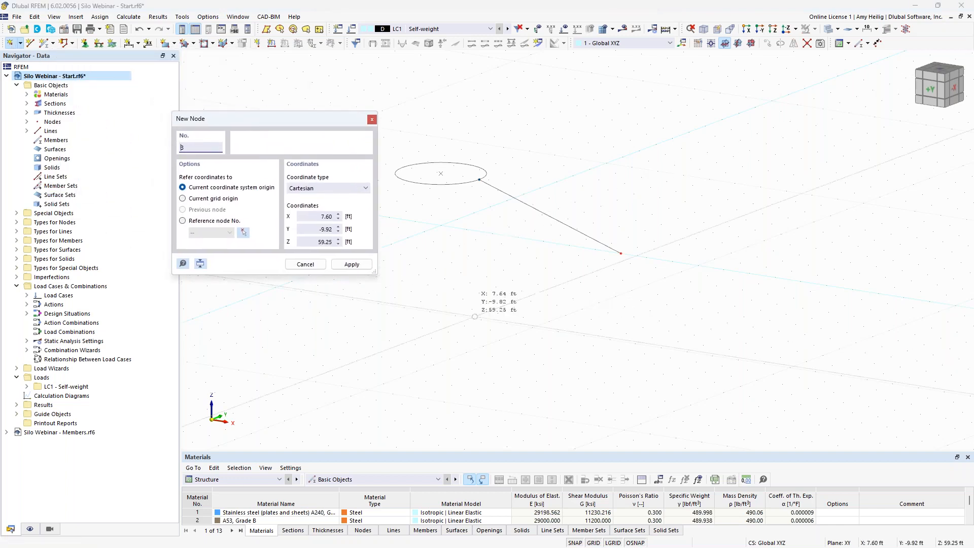
drag(318, 216, 334, 216)
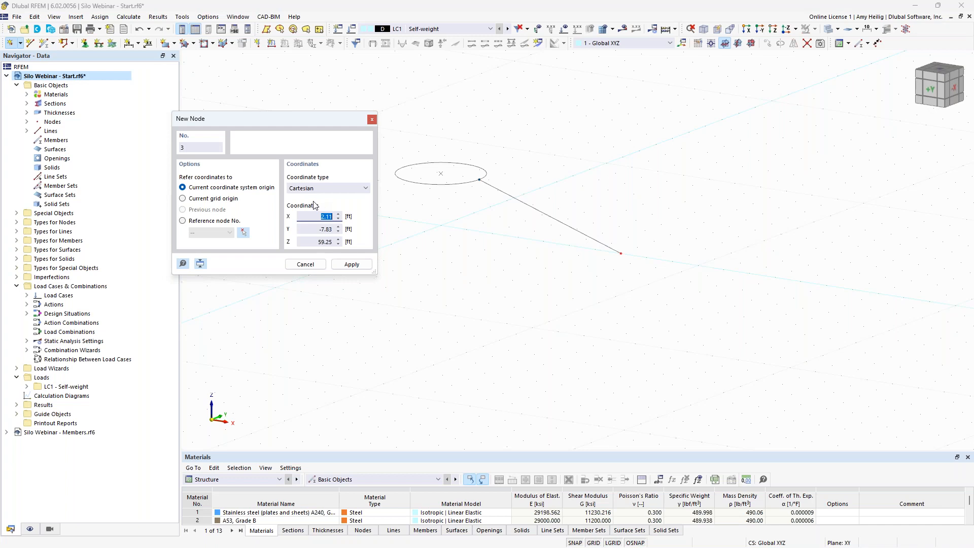
text(7.17)
key(Tab)
text(0)
key(Tab)
text(59.17)
key(Return)
Create another node with Y at 0, slightly outward from and below the node at X 7.17, Z 59.17 ft.
scroll(625, 255, up, 2)
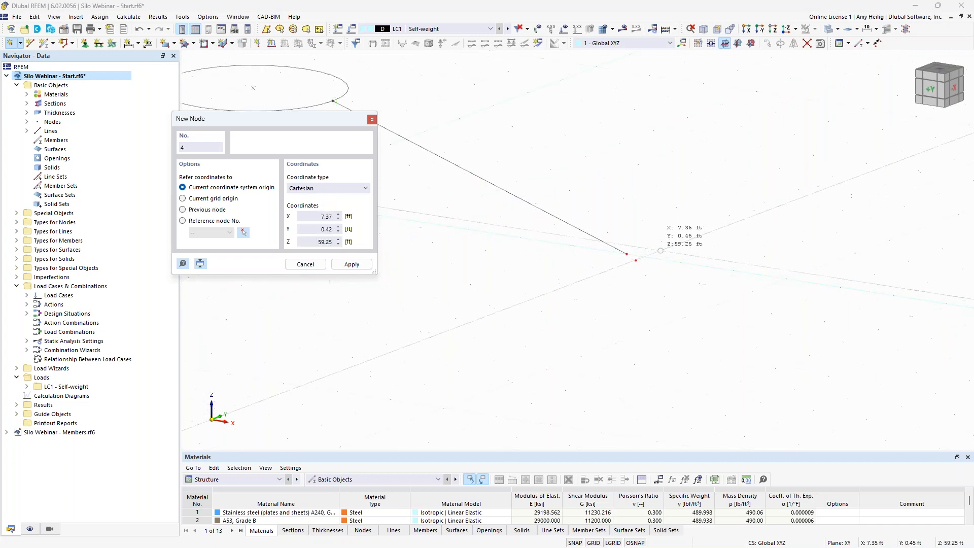
click(320, 216)
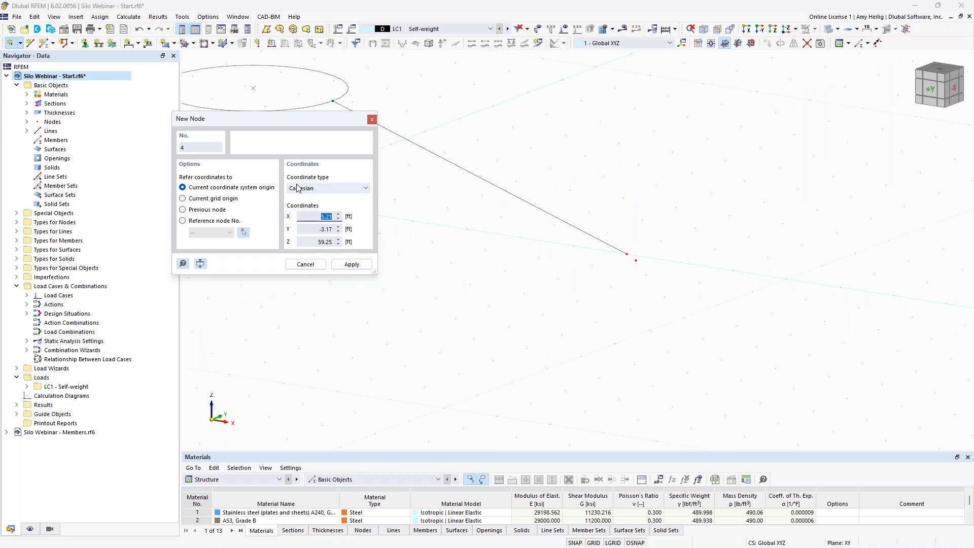
text(7)
key(Tab)
text(0)
key(Tab)
text(59.25)
right_click(438, 219)
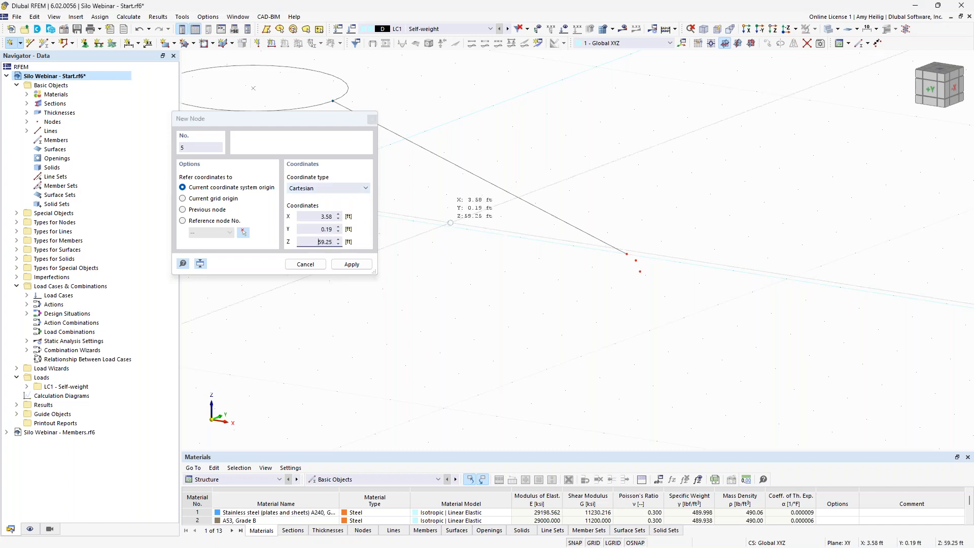
scroll(478, 243, down, 1)
middle_drag(483, 256, 546, 295)
scroll(578, 284, down, 1)
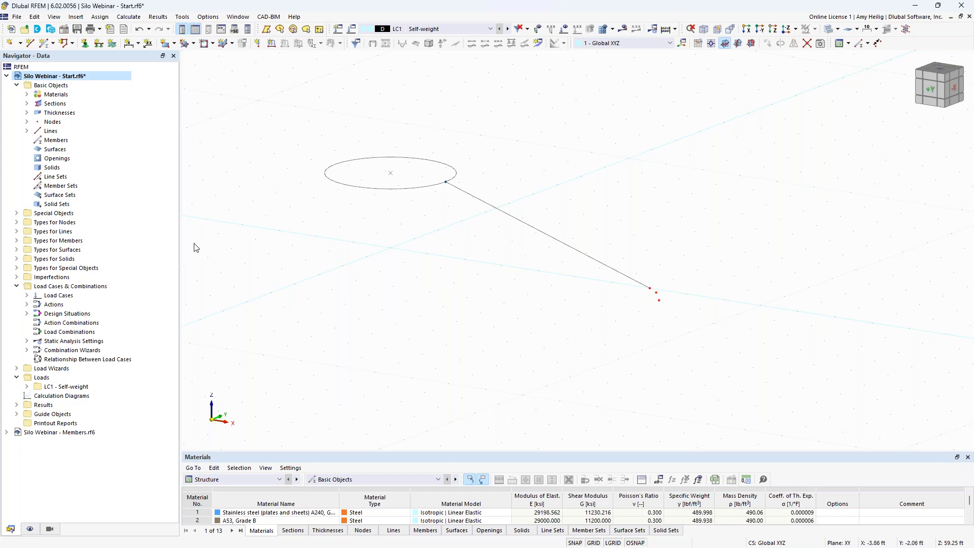
Draw an arc line through the three nodes at the outer end of the sloped roof line.
drag(180, 240, 143, 240)
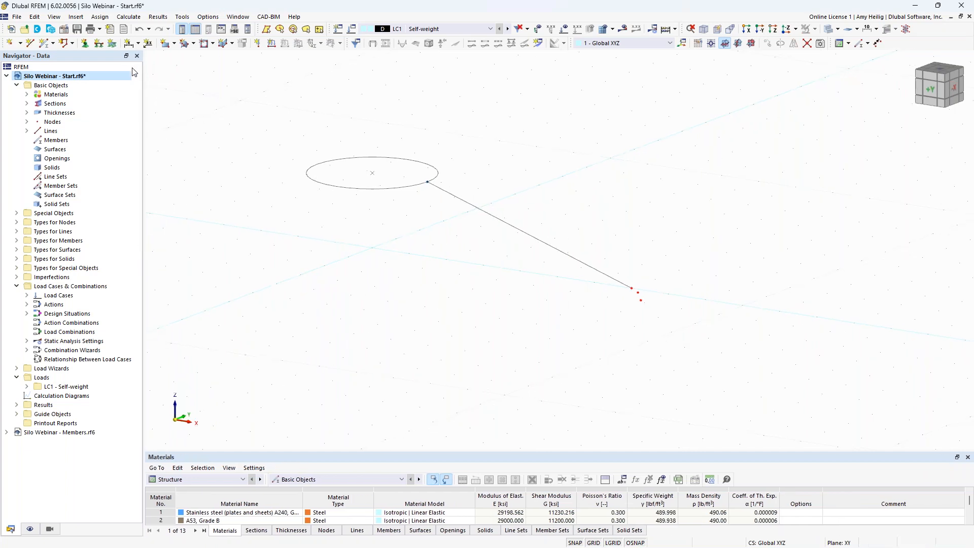
click(31, 45)
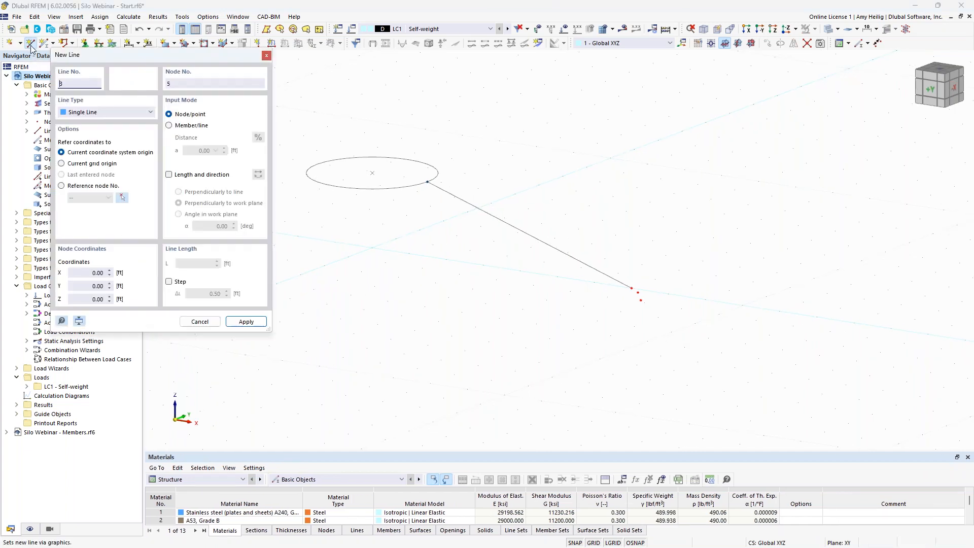
click(103, 114)
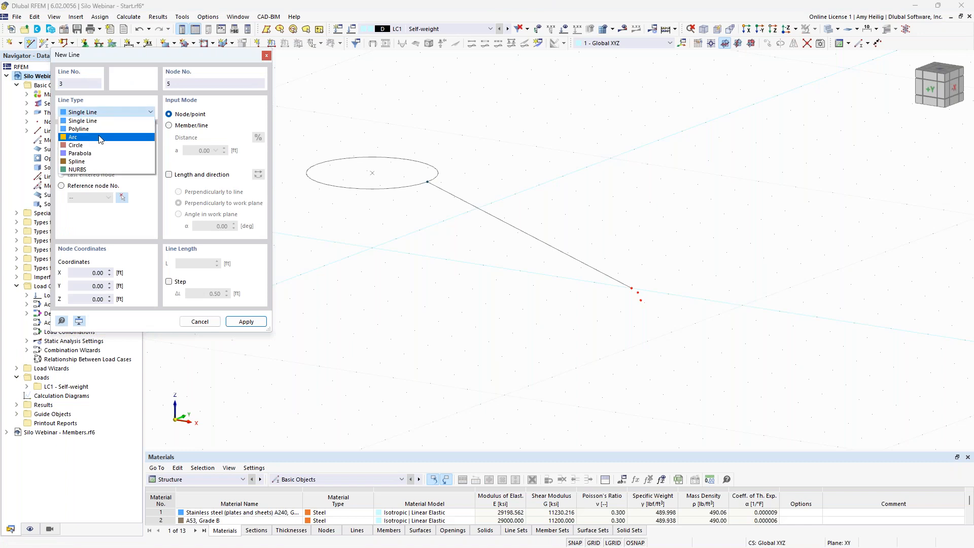
click(100, 137)
scroll(615, 265, up, 2)
click(605, 257)
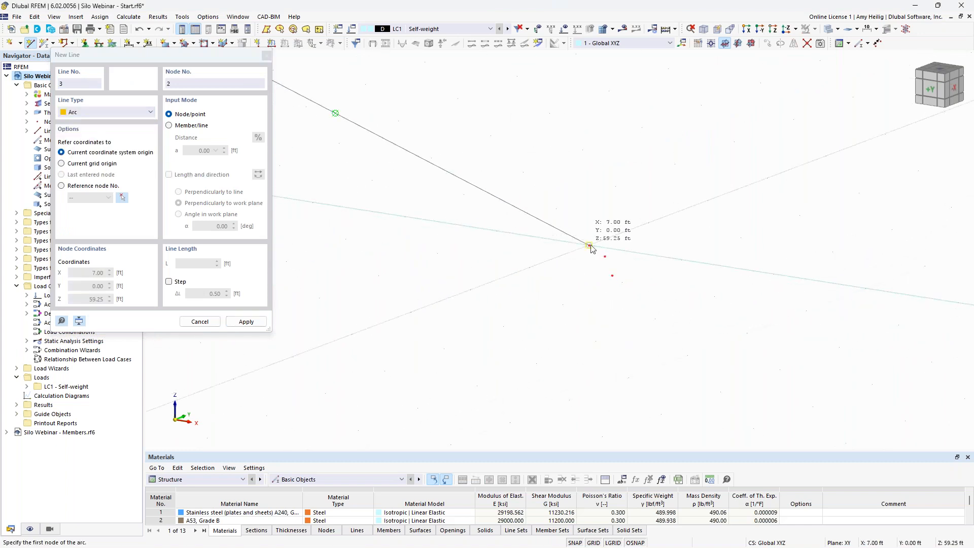
click(605, 256)
key(Escape)
scroll(690, 245, down, 3)
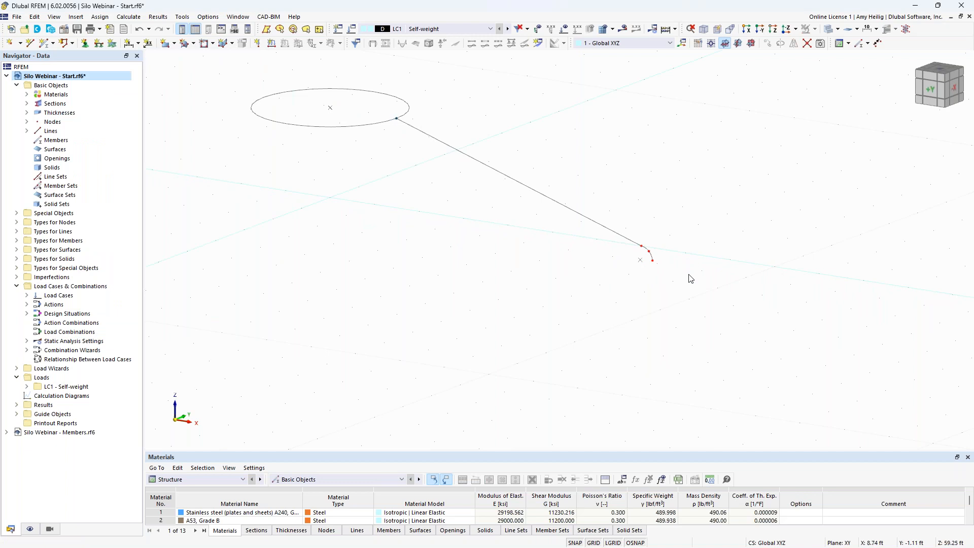
Set up a rotated copy of the sloped roof line and edge arc, turned 180° about the Z axis.
drag(691, 293, 553, 168)
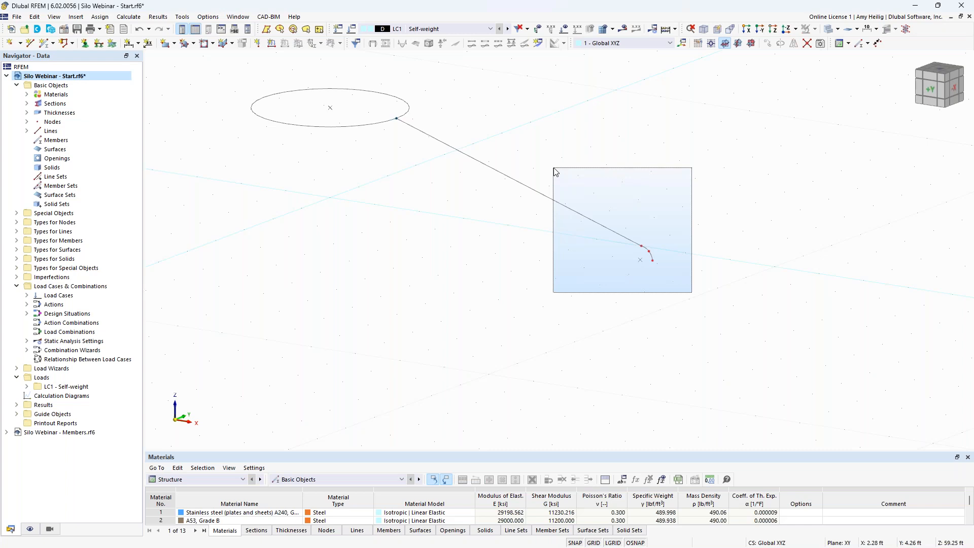
drag(554, 172, 556, 172)
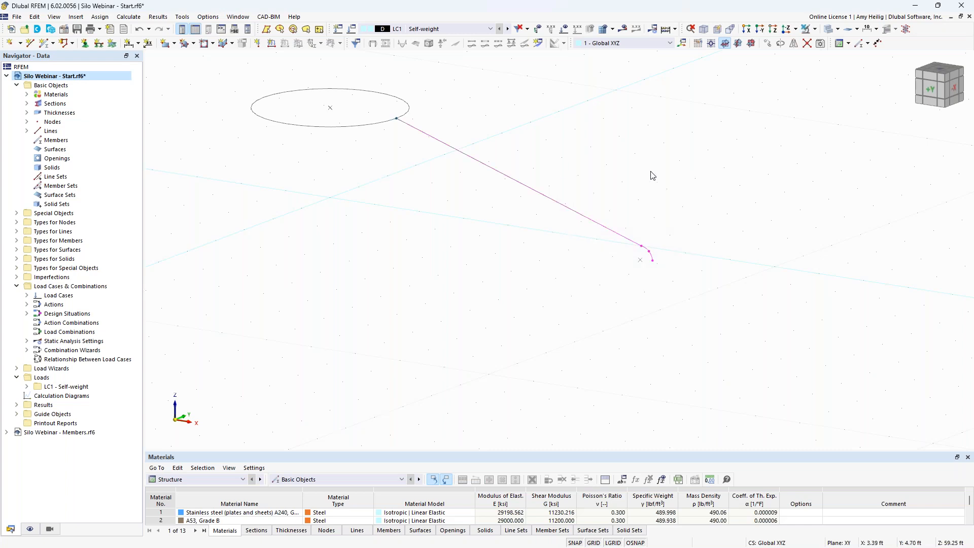
click(781, 44)
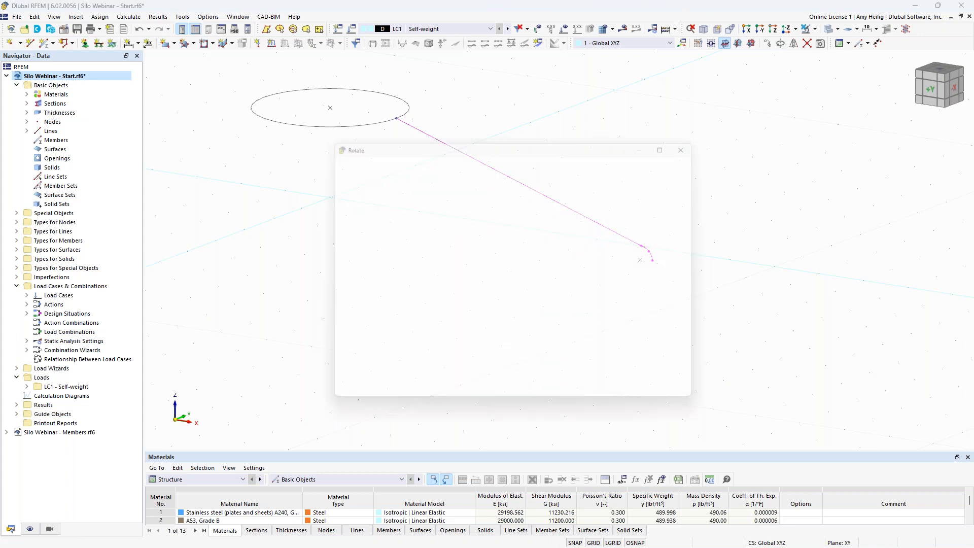
click(338, 186)
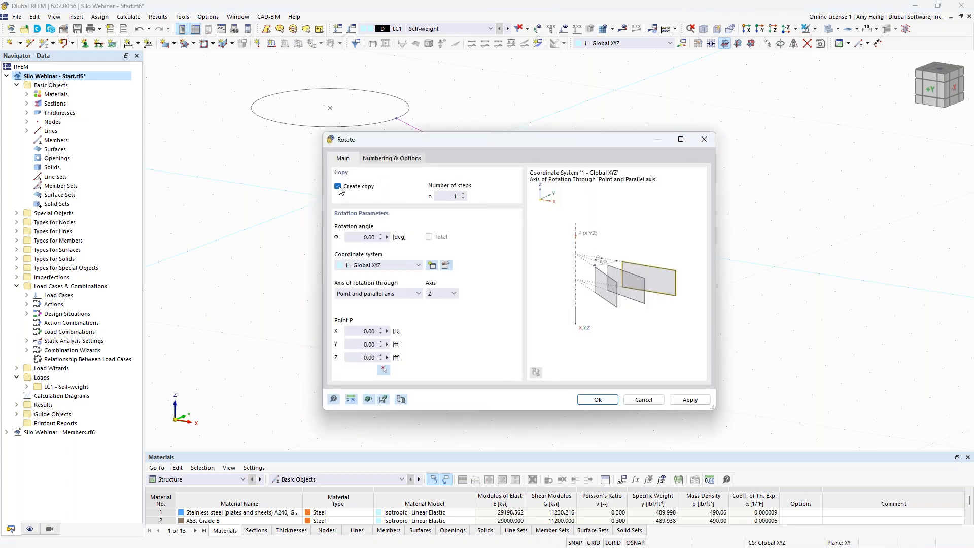
click(463, 195)
click(390, 238)
text(180)
Generate the rotated roof with step links joining lines by arc-type surfaces, using the 0.172 in uniform A240 Grade 304 stainless steel thickness.
click(399, 160)
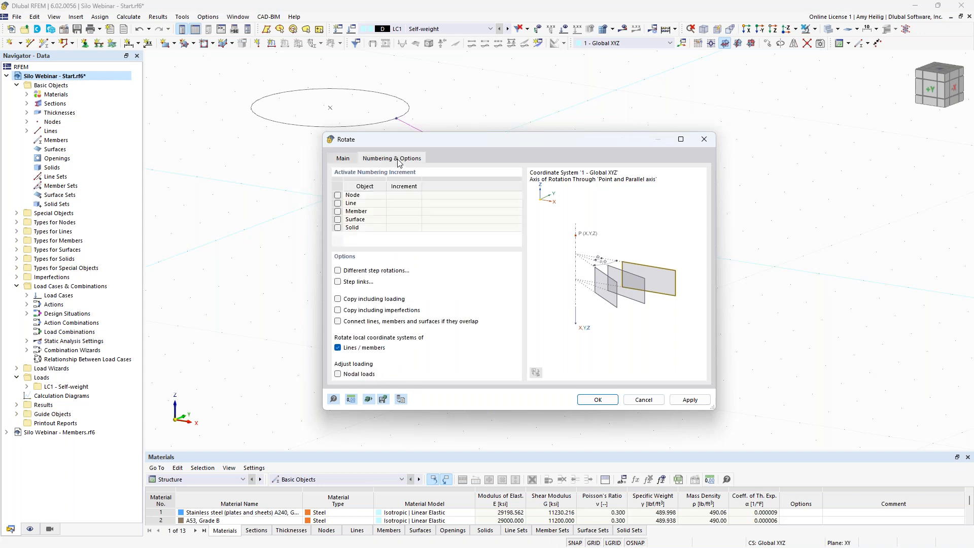
click(338, 282)
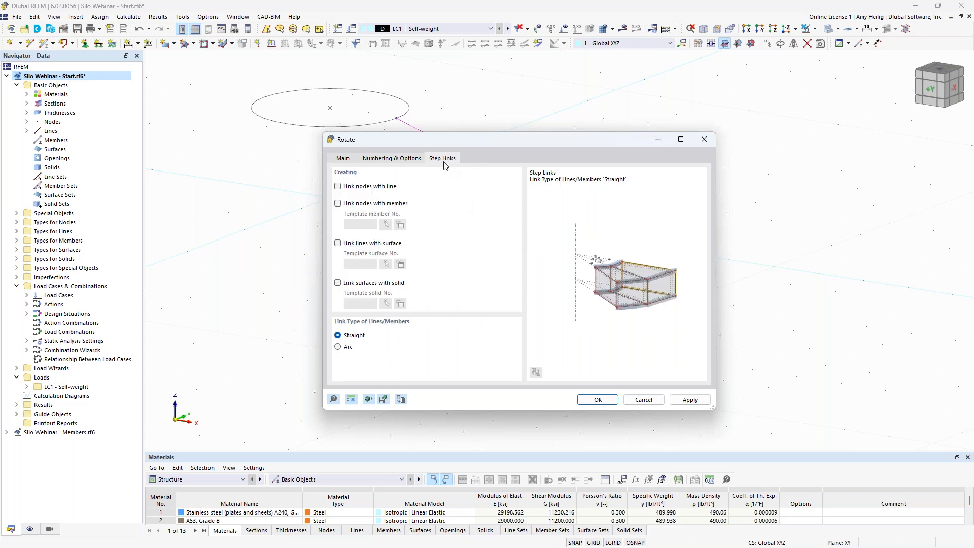
click(337, 243)
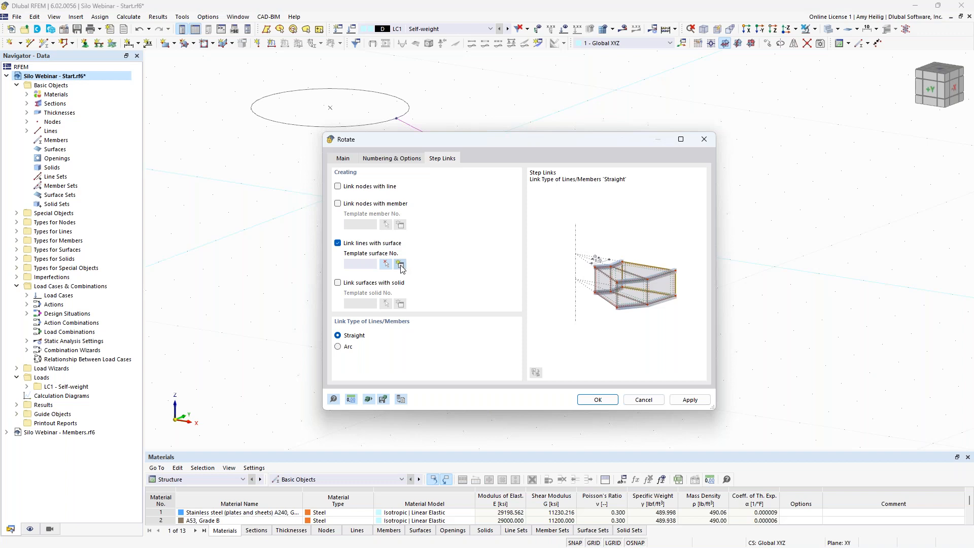
click(401, 265)
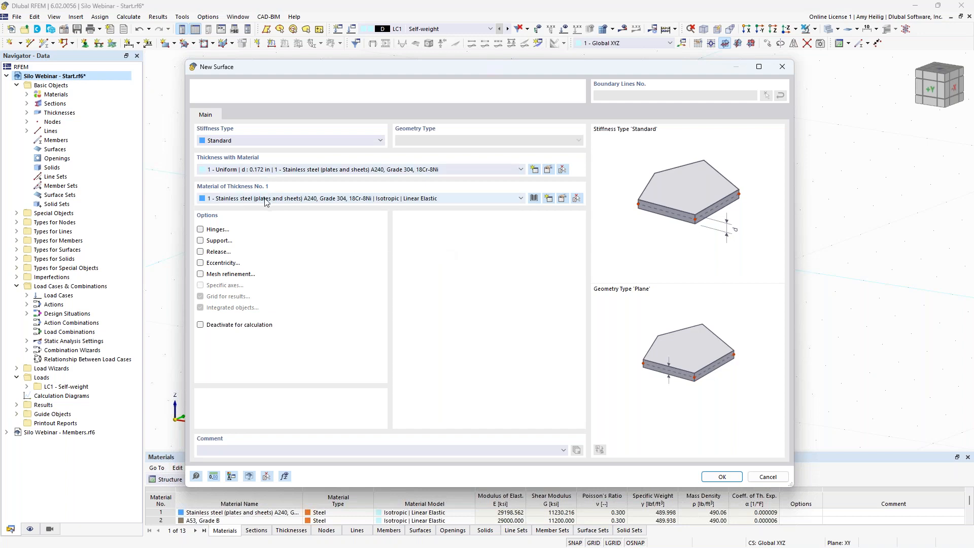
click(265, 172)
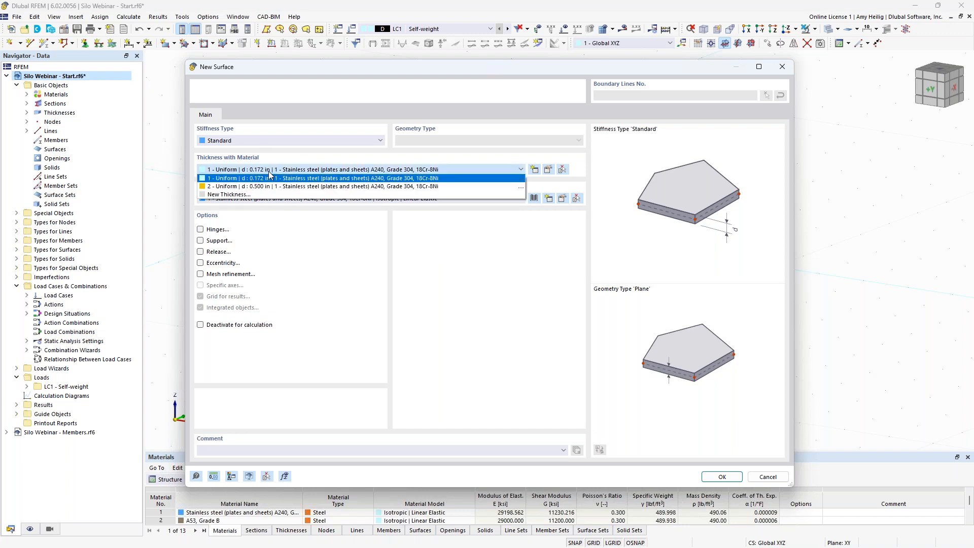
click(269, 171)
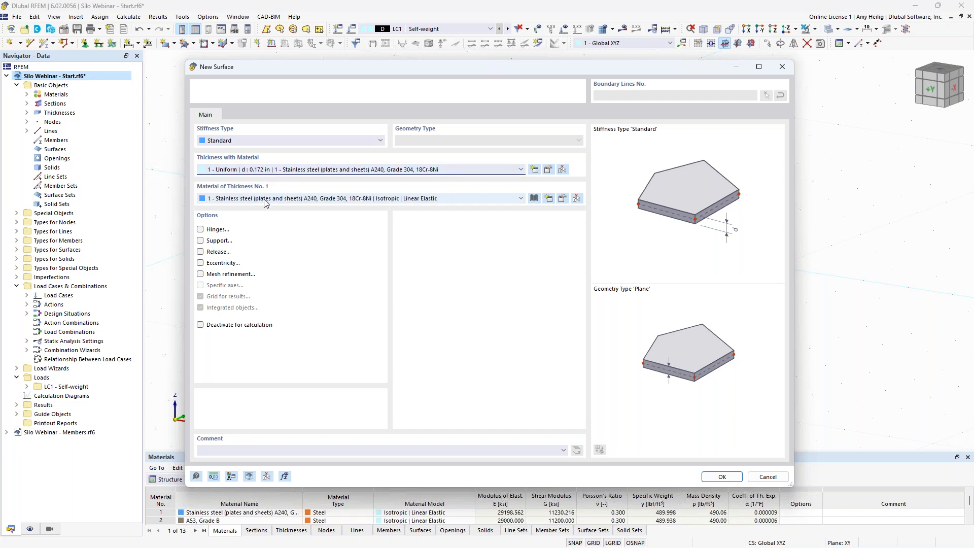
click(721, 477)
click(348, 348)
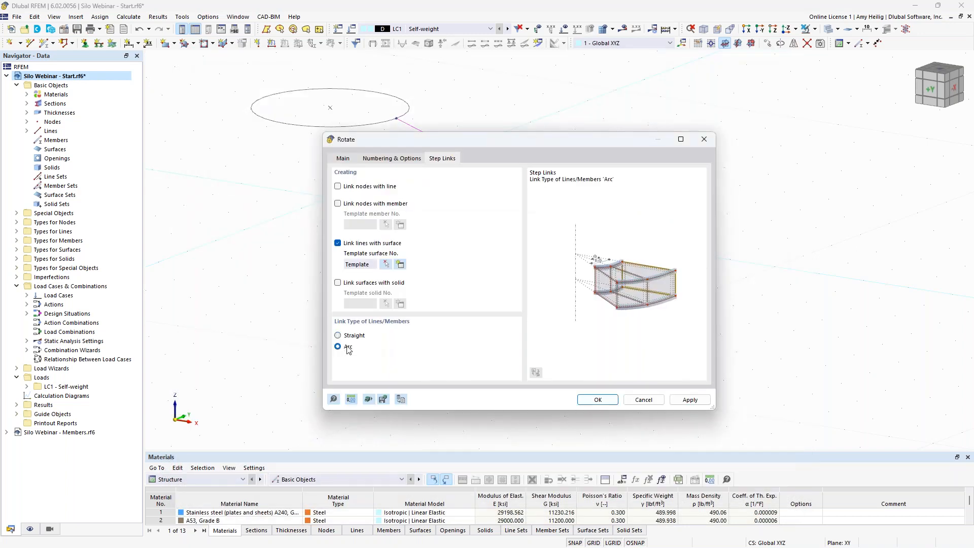
click(593, 400)
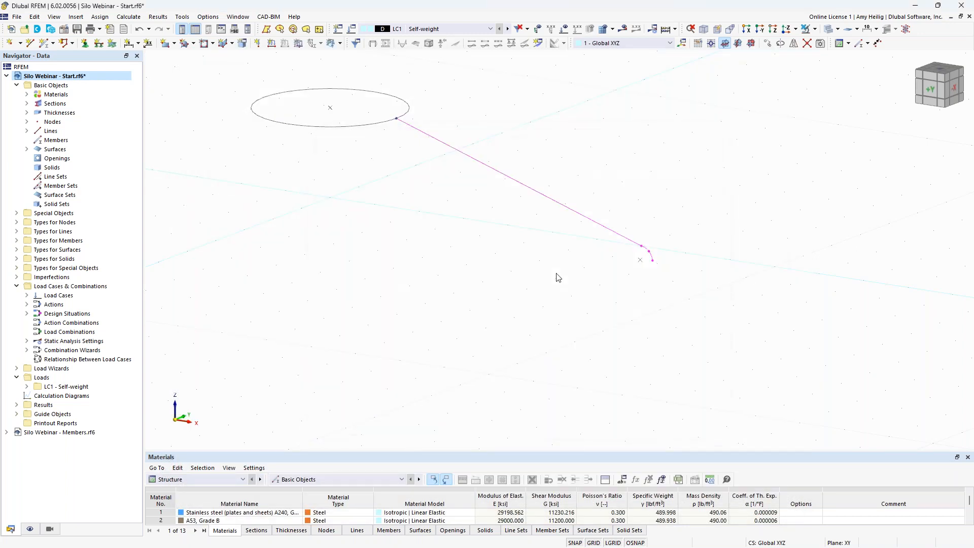
Extrude the roof's inner circle lines into a surface 1 ft deep in the +Z direction, keeping the 0.172 in thickness.
scroll(589, 297, down, 2)
middle_drag(590, 325, 665, 328)
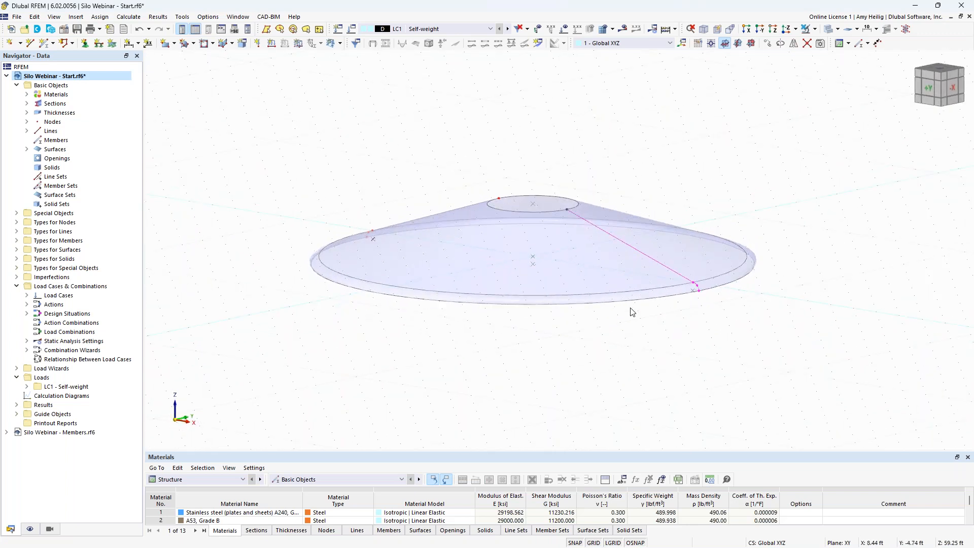
scroll(632, 312, up, 2)
ctrl+middle_drag(641, 150, 654, 162)
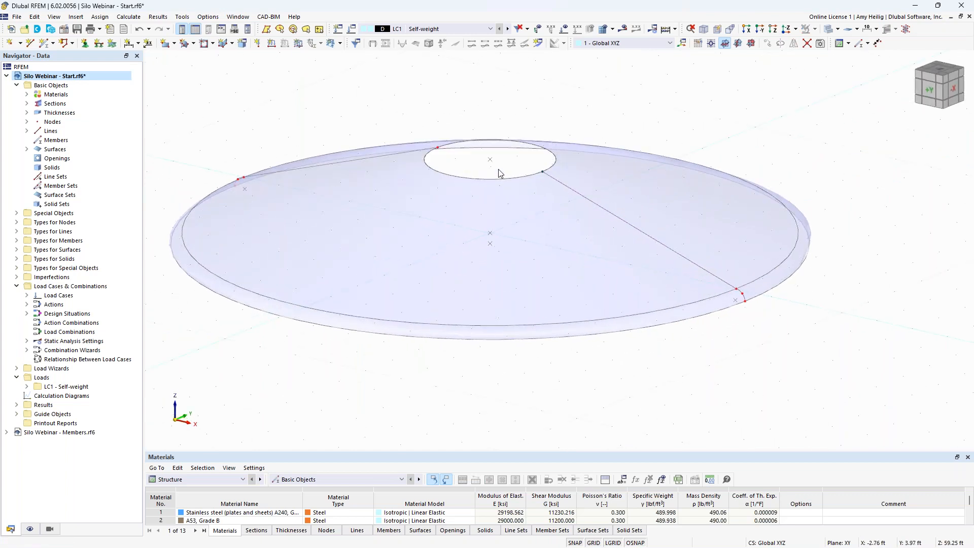
ctrl+middle_drag(499, 167, 499, 185)
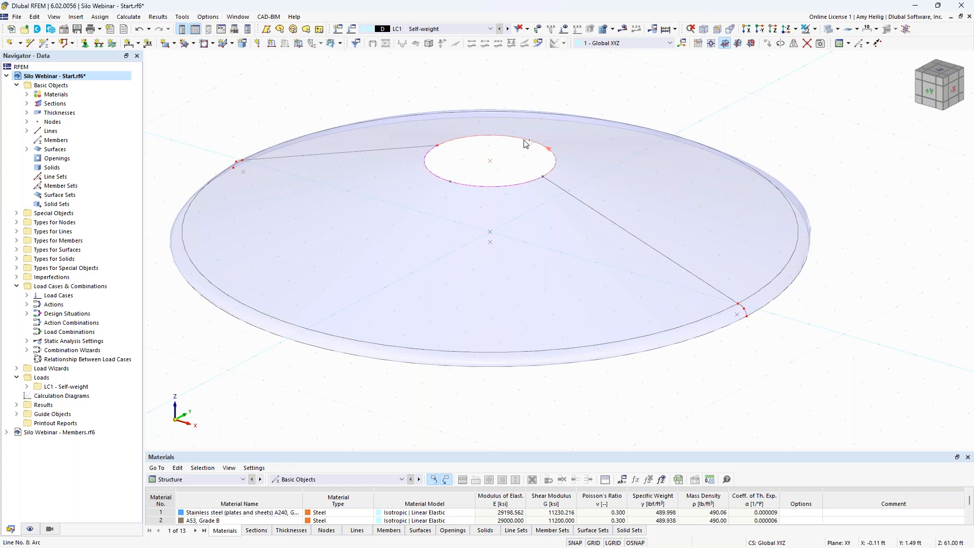
right_click(525, 144)
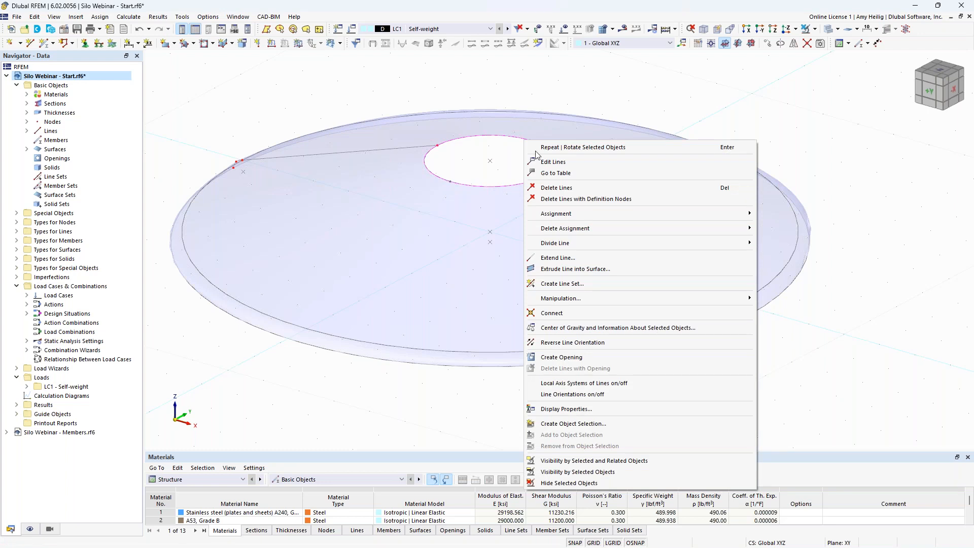
click(576, 270)
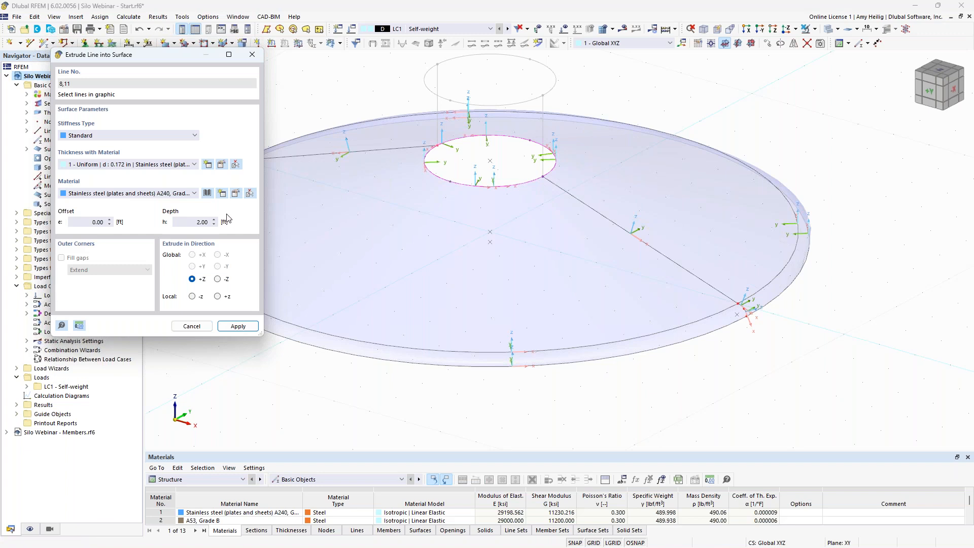
drag(193, 222, 221, 224)
text(1)
click(233, 324)
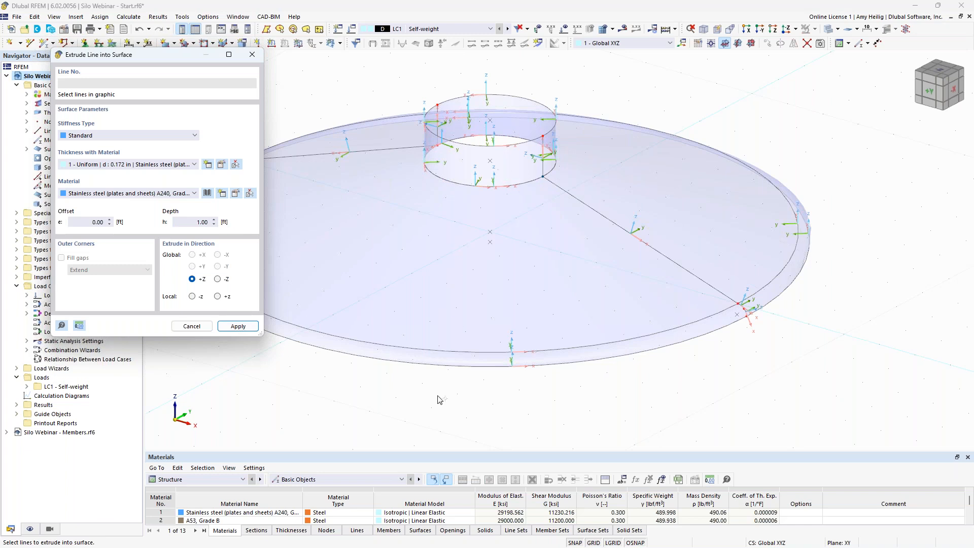
key(Escape)
ctrl+middle_drag(460, 377, 498, 359)
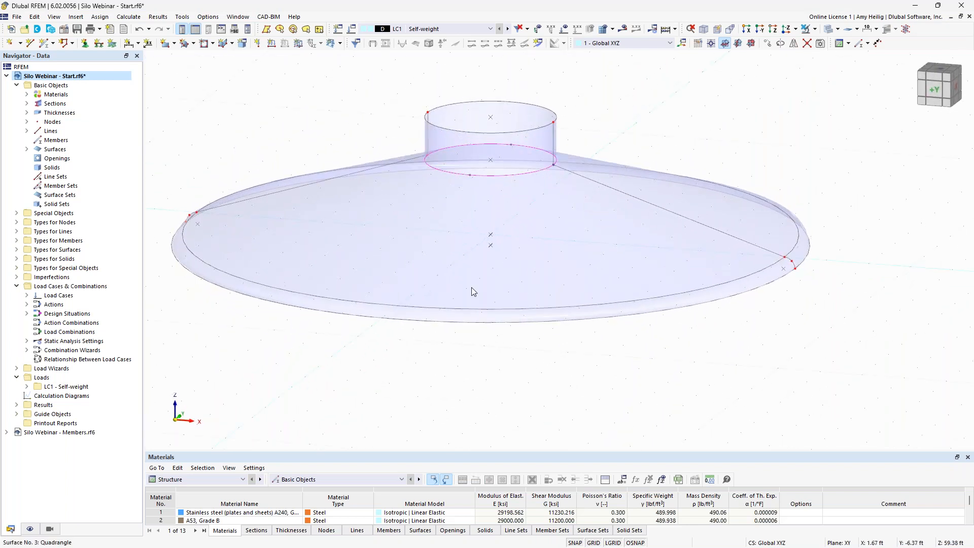
click(353, 243)
ctrl+middle_drag(598, 313, 703, 327)
click(213, 44)
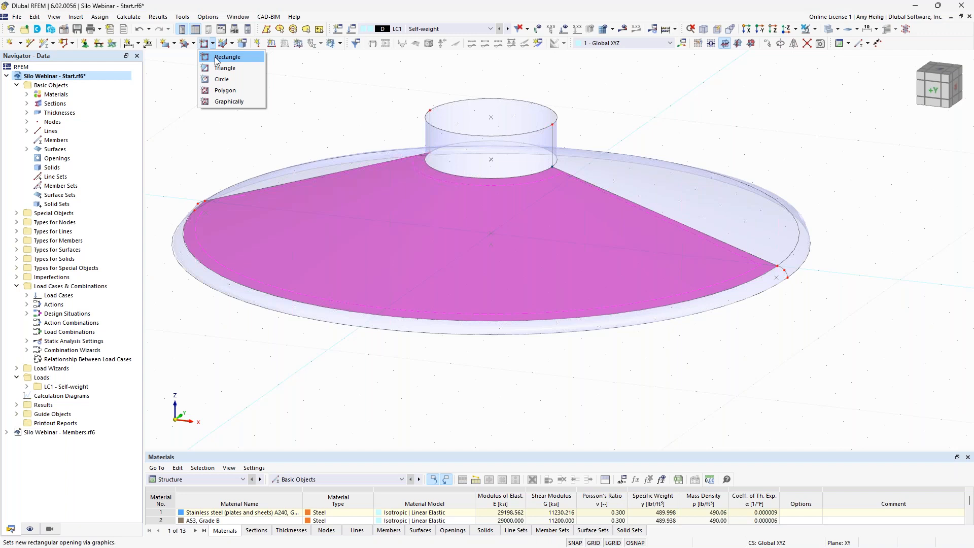
click(224, 57)
mouse_move(635, 383)
ctrl+middle_down()
mouse_move(557, 346)
mouse_move(648, 377)
ctrl+middle_up()
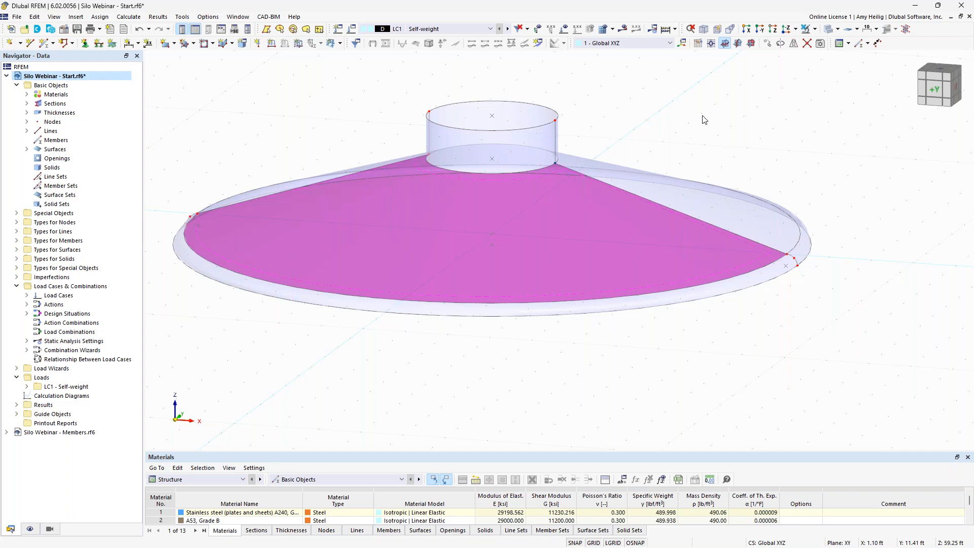
In the reverse Z view, draw a circle of 1 ft radius centred at X -3, Y -3, Z 59.25 ft.
click(796, 30)
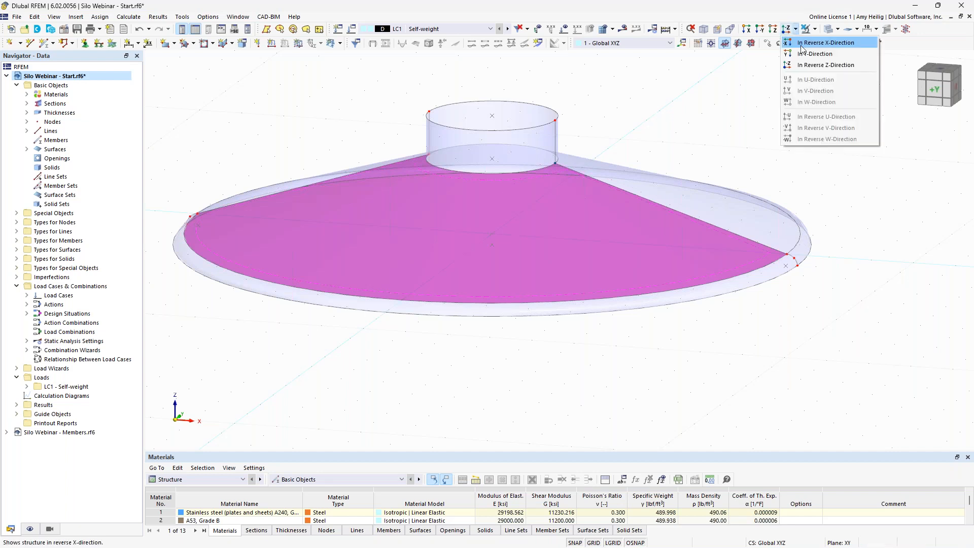
click(807, 67)
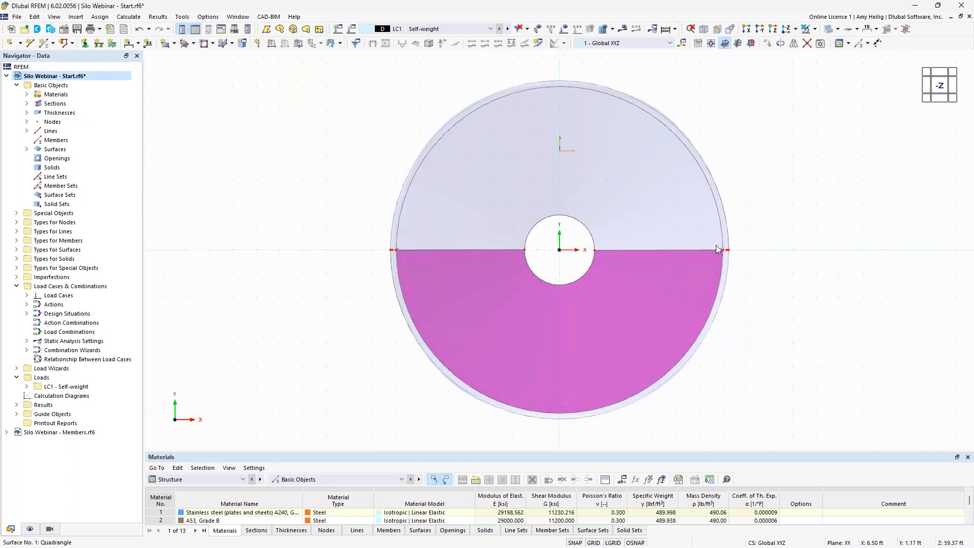
middle_drag(776, 311, 694, 306)
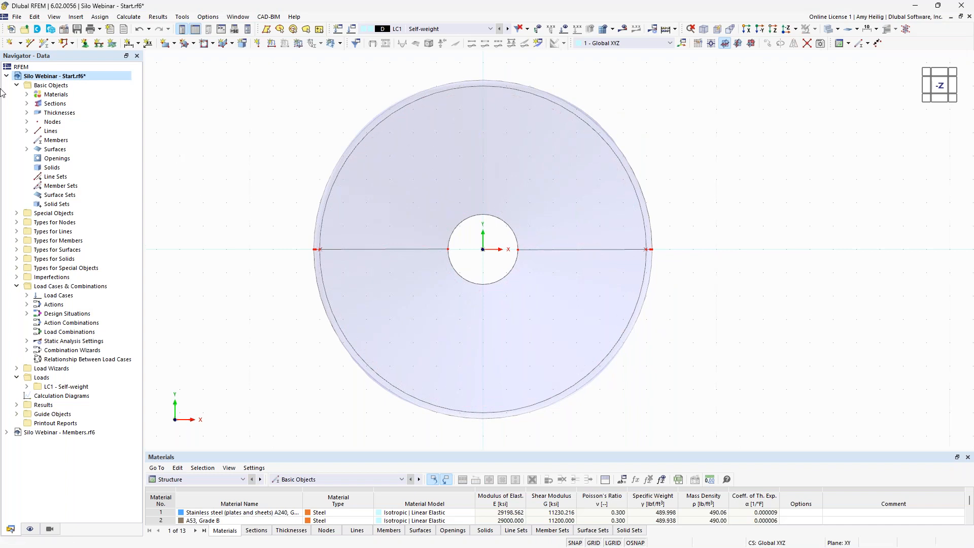
click(31, 43)
click(95, 111)
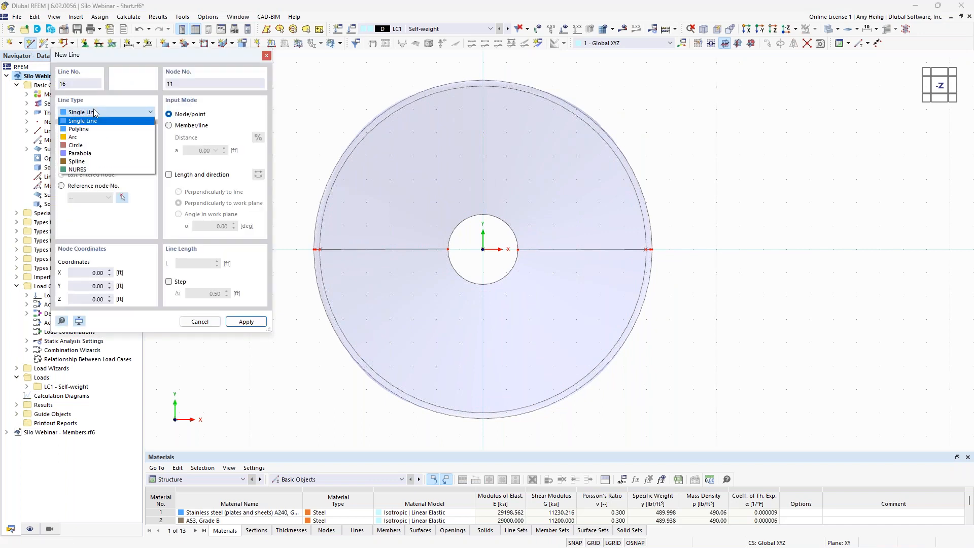
click(95, 147)
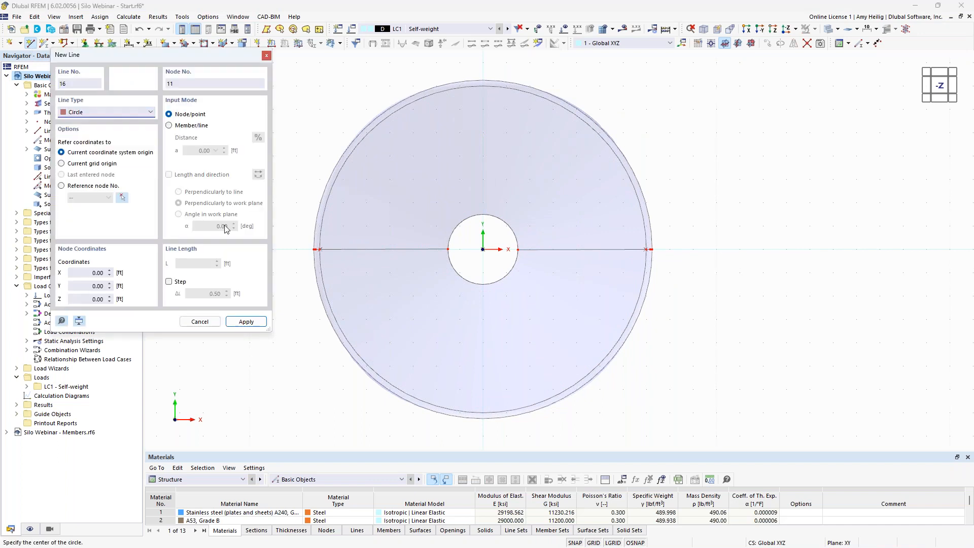
click(413, 319)
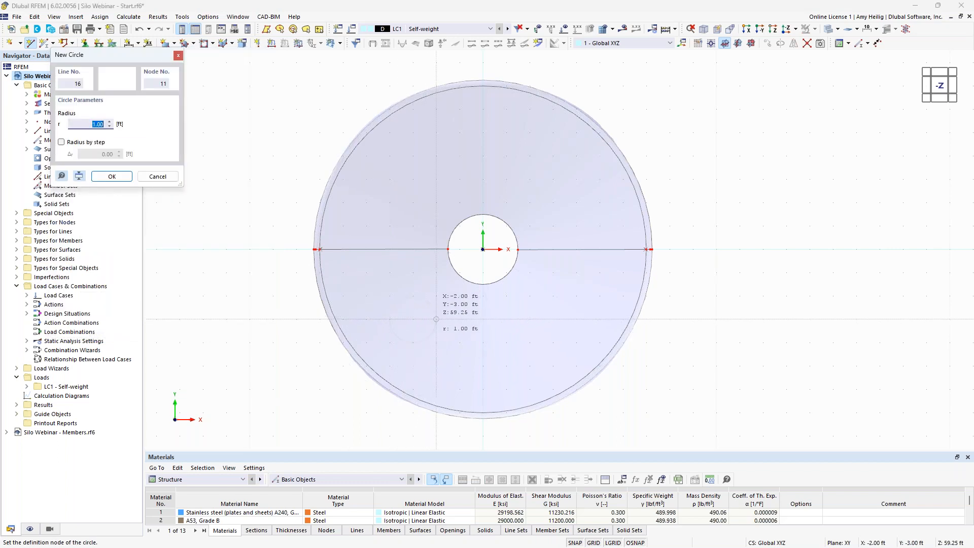
click(436, 319)
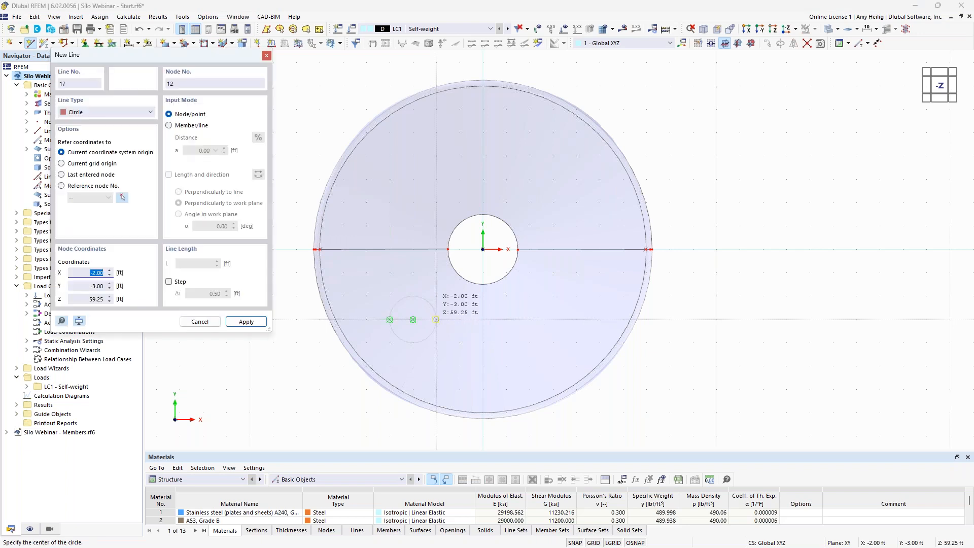
key(Escape)
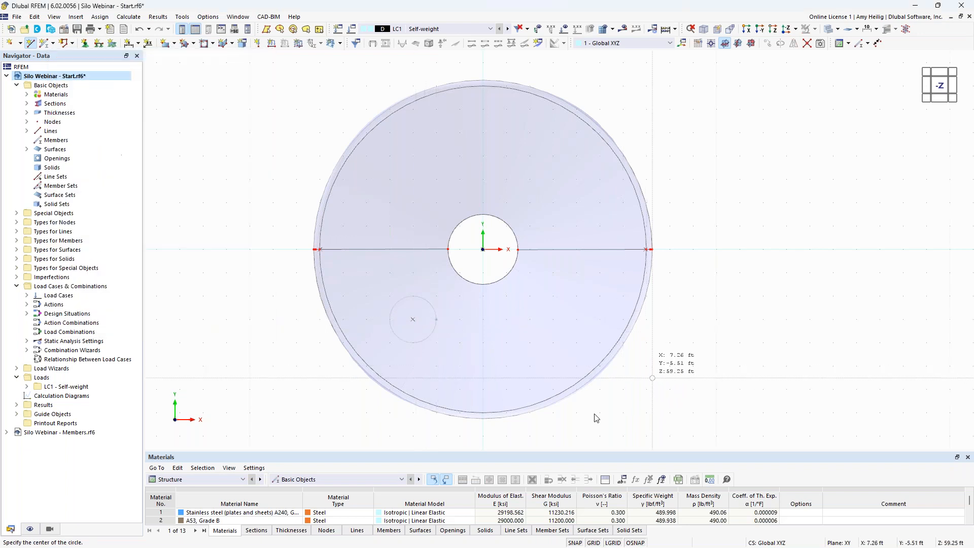
middle_drag(588, 416, 417, 295)
scroll(418, 297, up, 3)
ctrl+middle_drag(470, 317, 460, 362)
scroll(461, 363, down, 2)
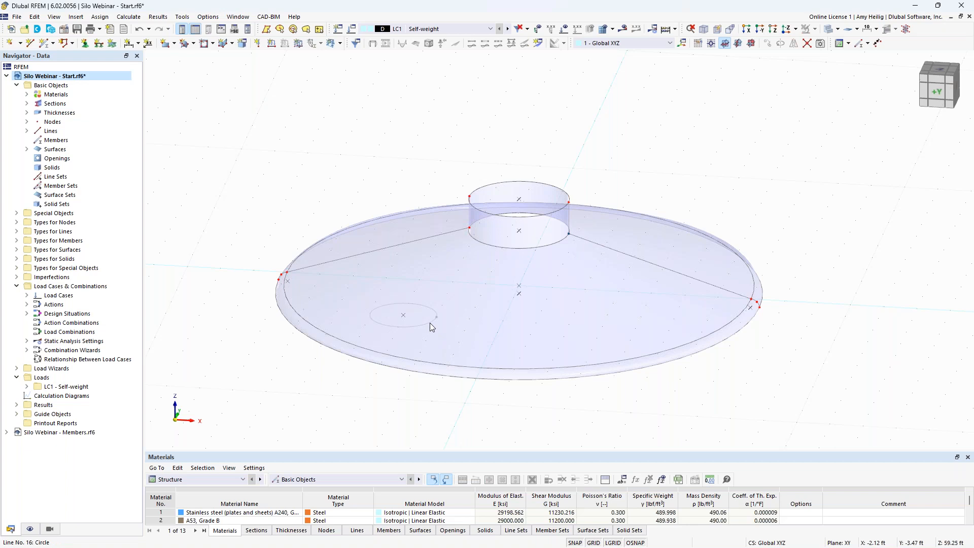
Extrude the 1 ft radius circle into a surface 2 ft deep in the +Z direction, with the 0.172 in stainless steel thickness.
right_click(430, 321)
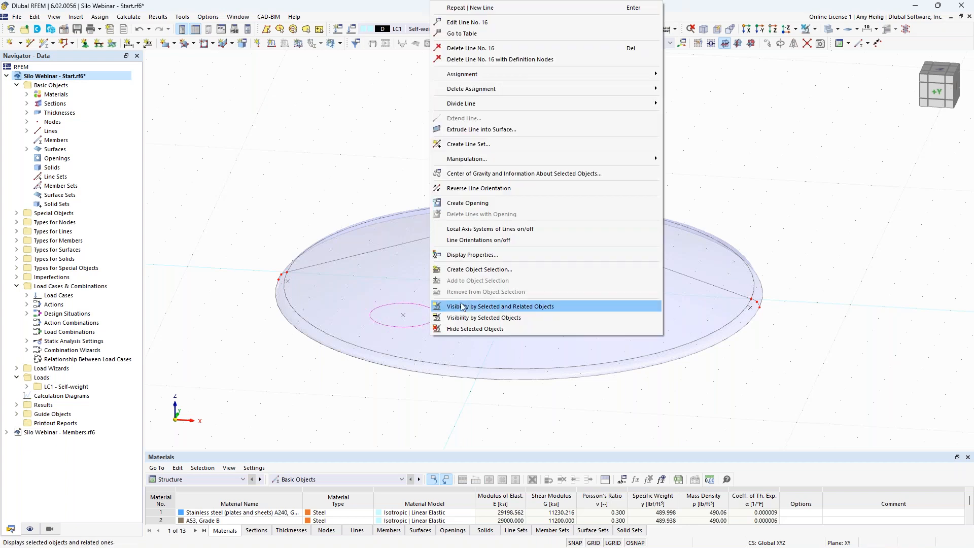
click(496, 135)
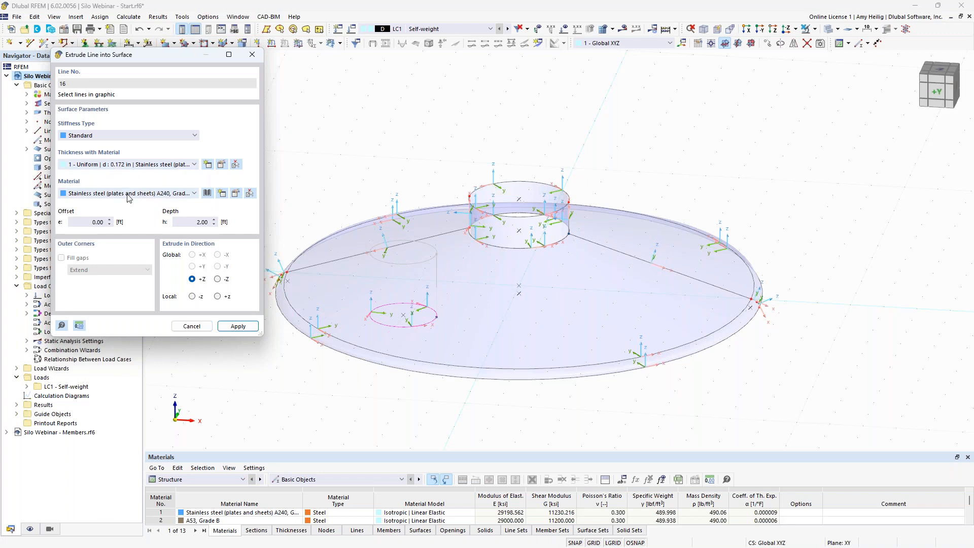
click(230, 327)
key(Escape)
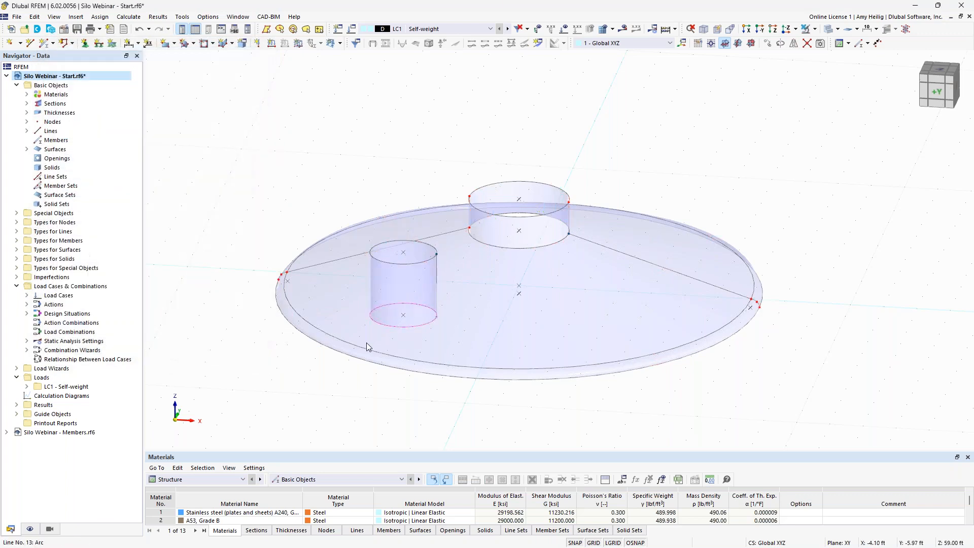
Divide the conical roof surface and the small off-centre cylinder by their intersection, creating openings.
click(395, 281)
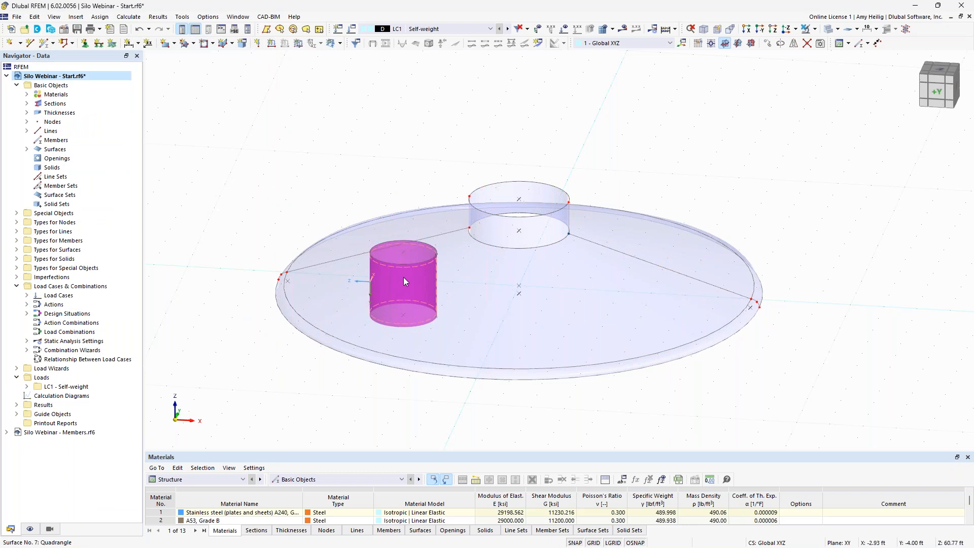
click(495, 283)
ctrl+middle_drag(451, 402, 422, 389)
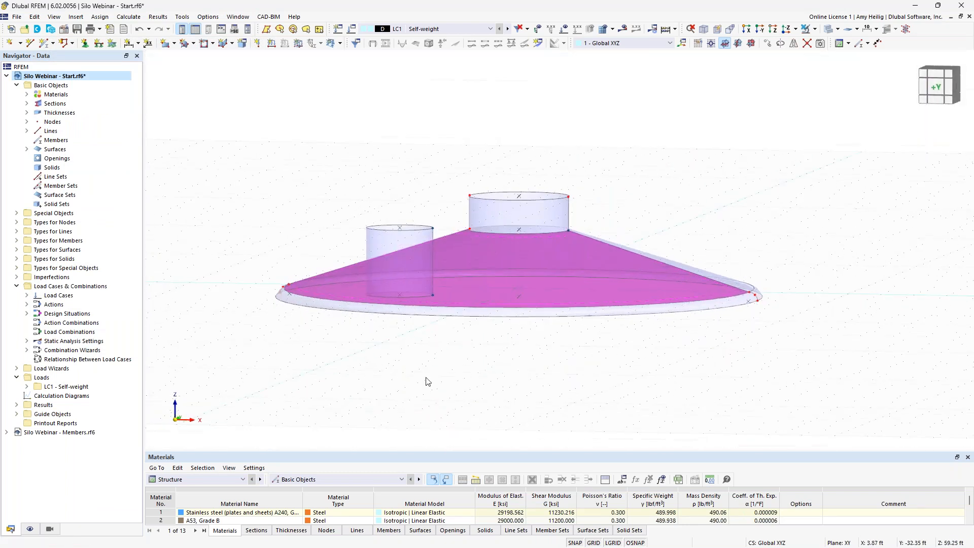
ctrl+click(382, 244)
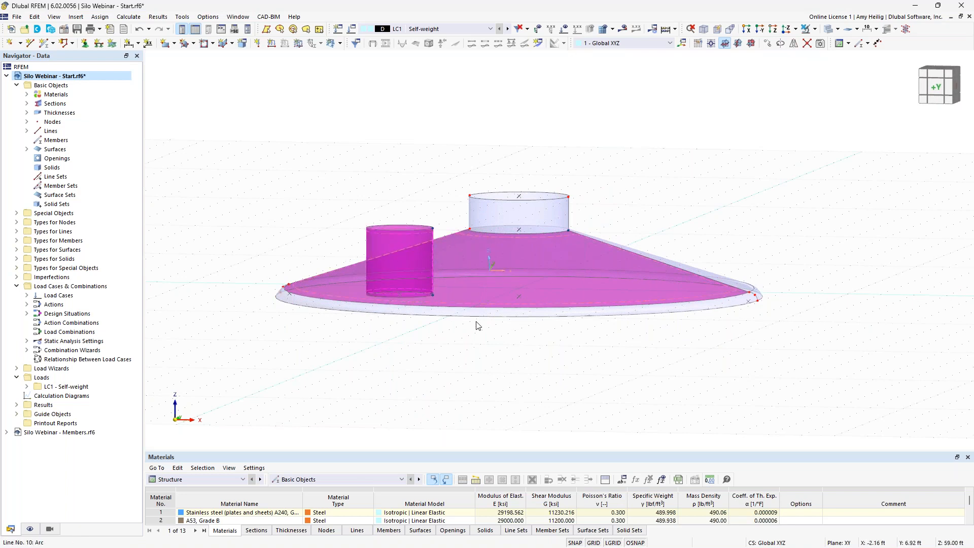
right_click(477, 239)
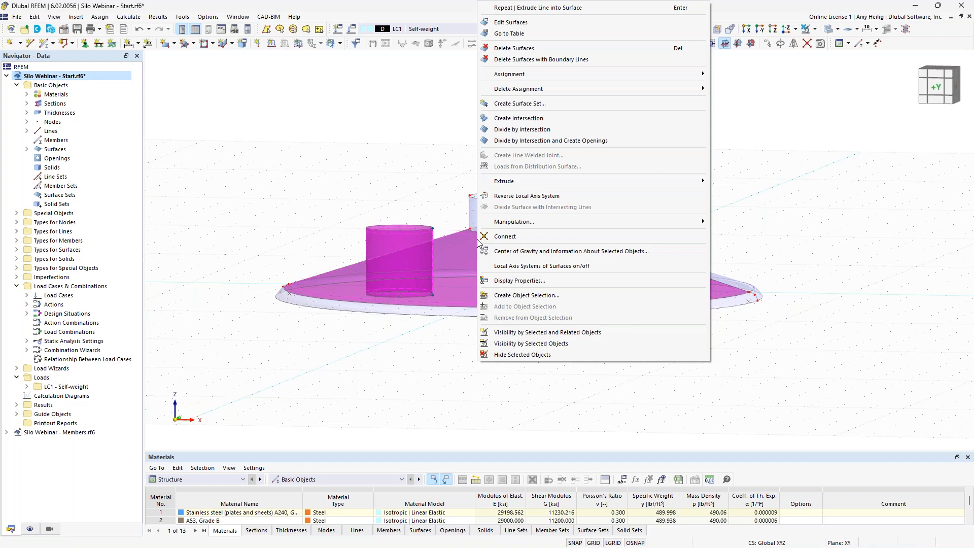
click(522, 142)
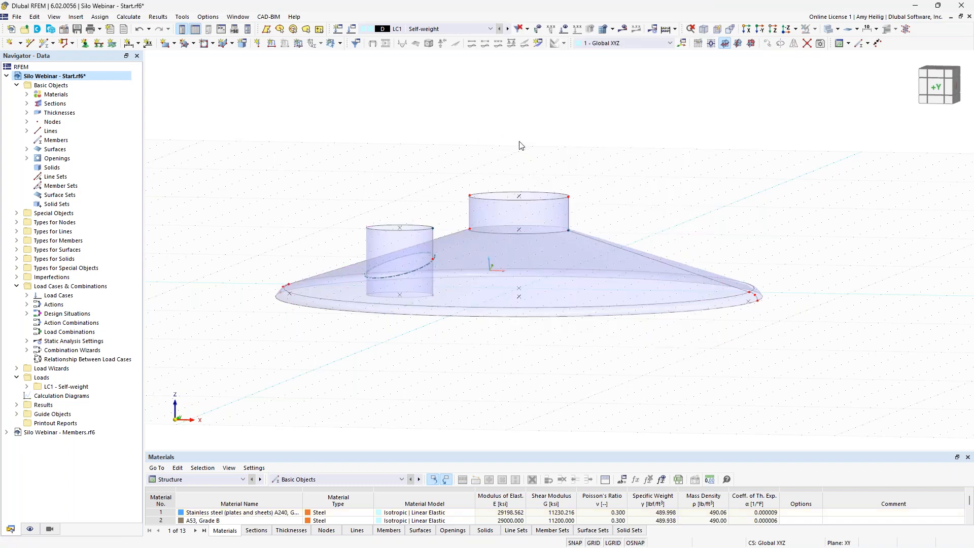
Examine the trimmed cylinder parts above and below the roof surface from several angles.
ctrl+middle_drag(420, 162, 389, 325)
scroll(390, 319, up, 2)
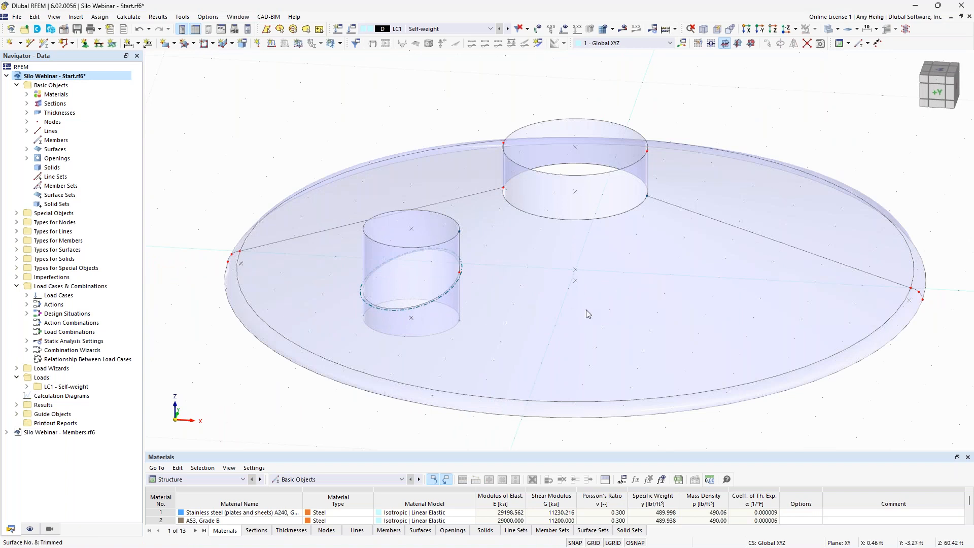
click(376, 257)
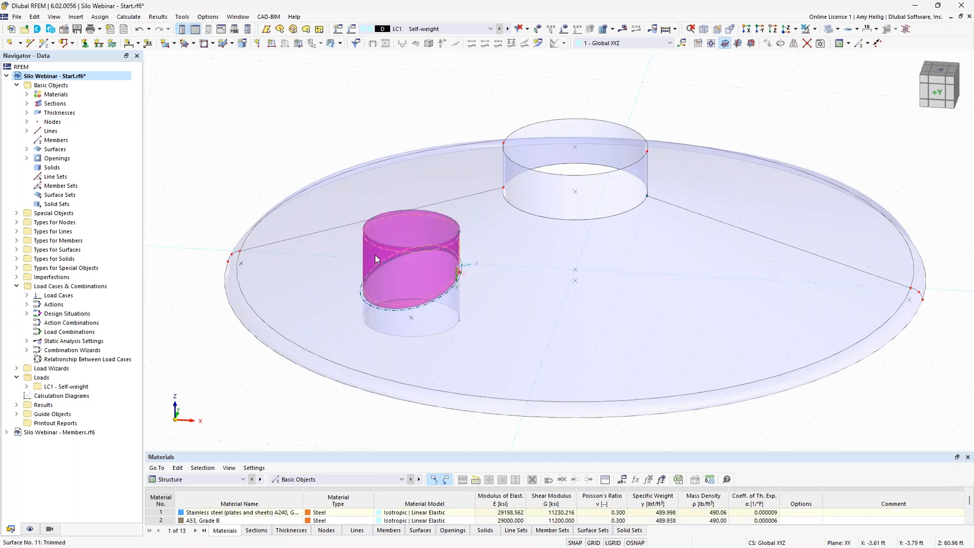
click(435, 316)
ctrl+middle_drag(428, 338, 448, 244)
click(384, 408)
ctrl+middle_drag(383, 409, 425, 416)
scroll(424, 413, down, 1)
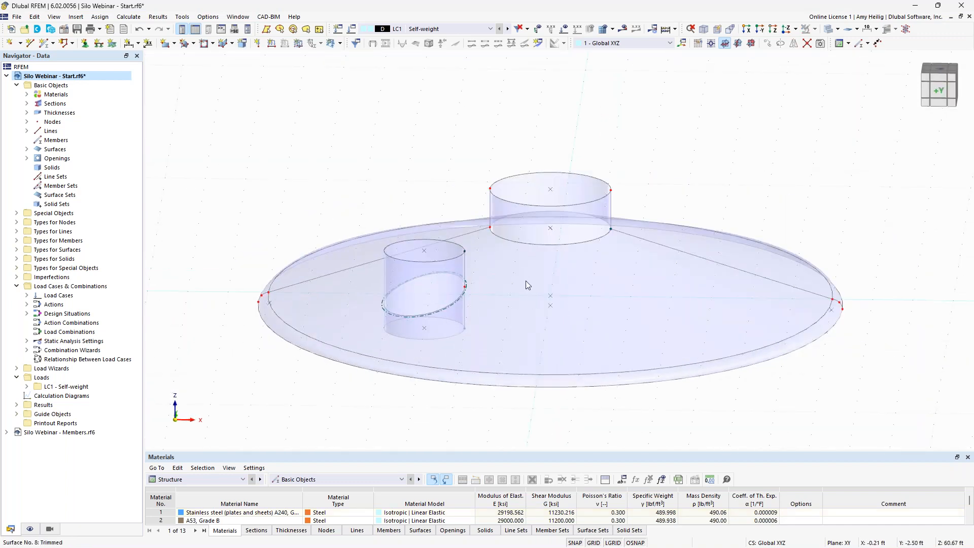
In wireframe display, delete the small cylinder's part below the roof with its boundary lines, then restore the solid display.
click(839, 31)
click(844, 42)
drag(475, 341, 456, 328)
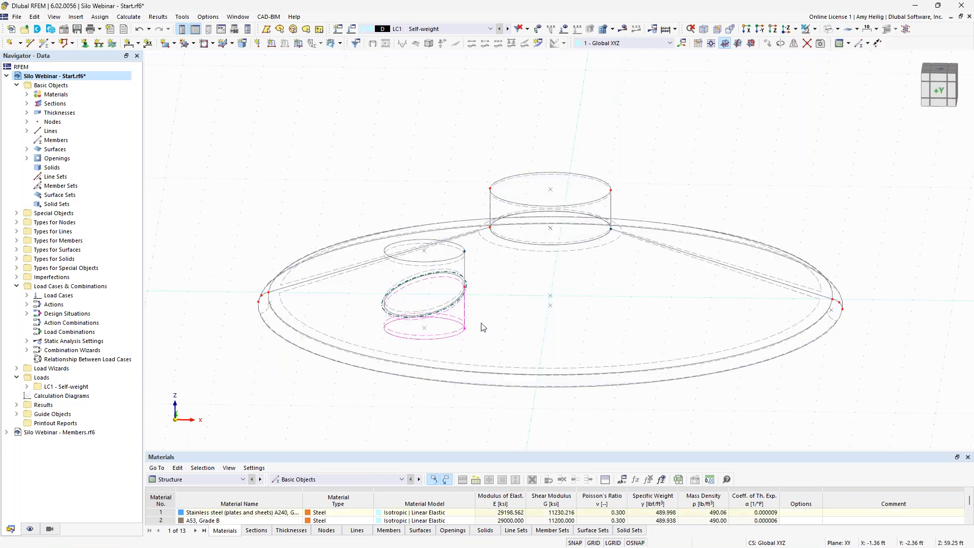
scroll(456, 358, up, 3)
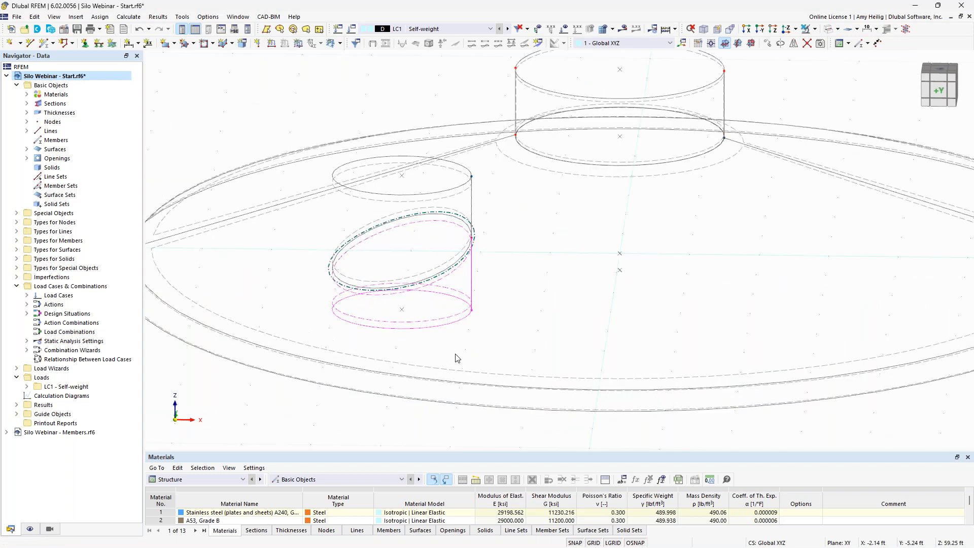
key(Delete)
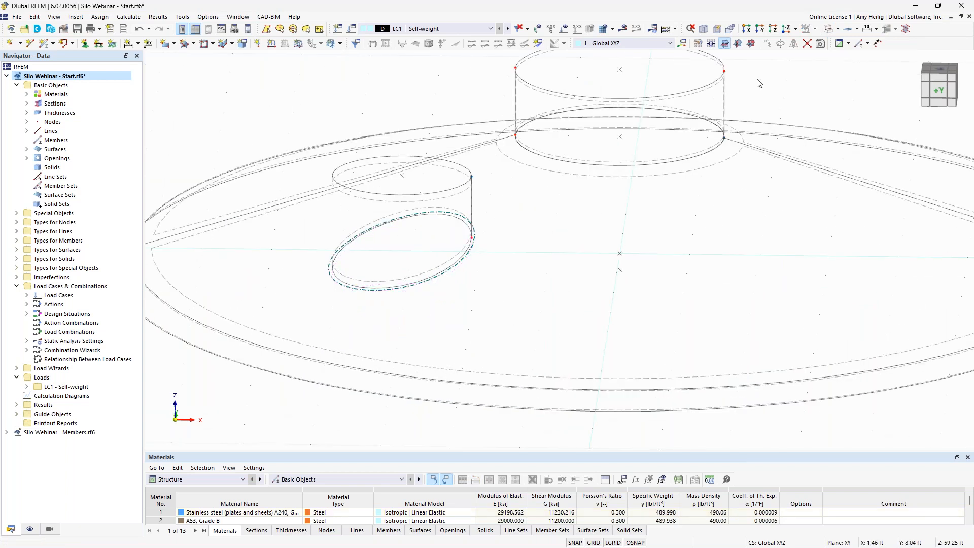
click(828, 30)
click(829, 30)
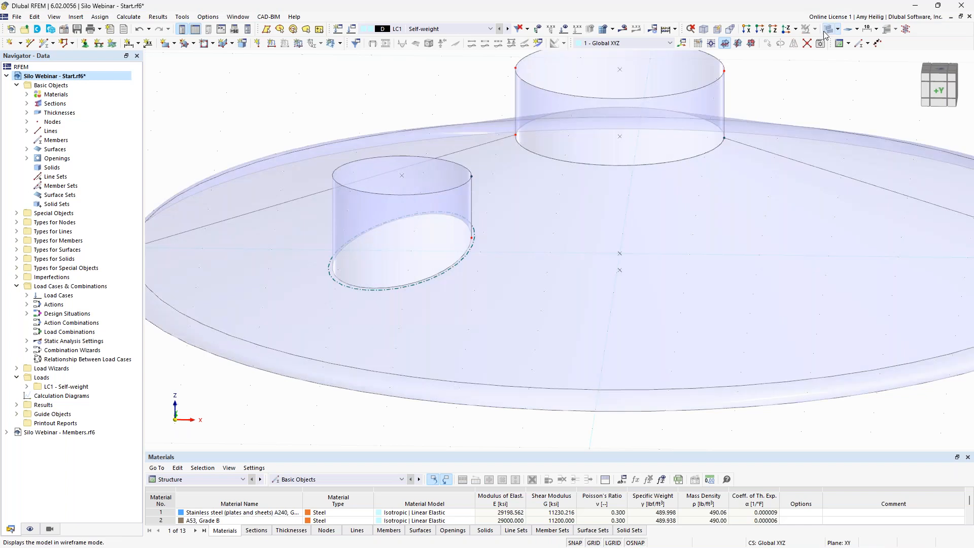
Extrude the two outer edge arcs of the roof into wall surfaces 38 ft deep in the -Z direction.
mouse_move(380, 124)
ctrl+middle_down()
mouse_move(389, 196)
mouse_move(376, 124)
ctrl+middle_up()
scroll(376, 124, down, 3)
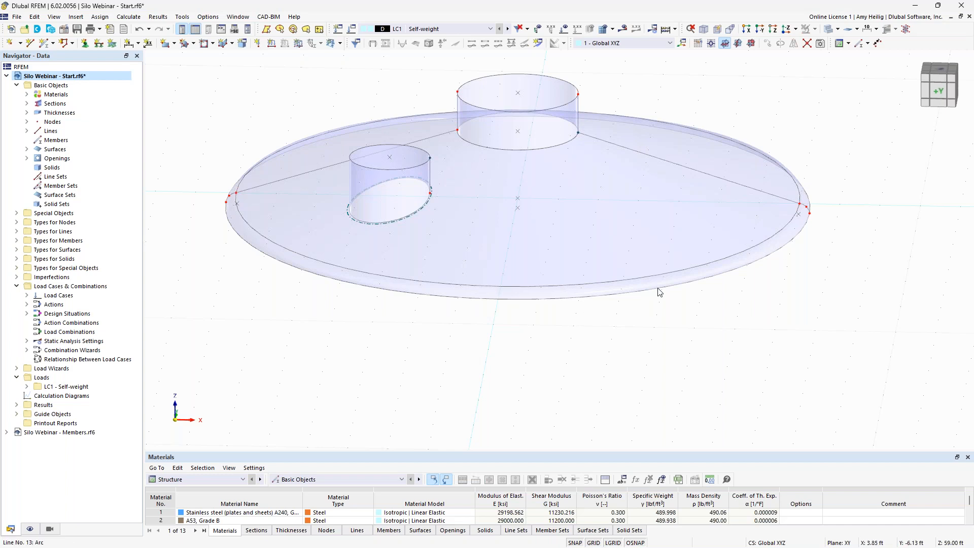
scroll(616, 298, down, 2)
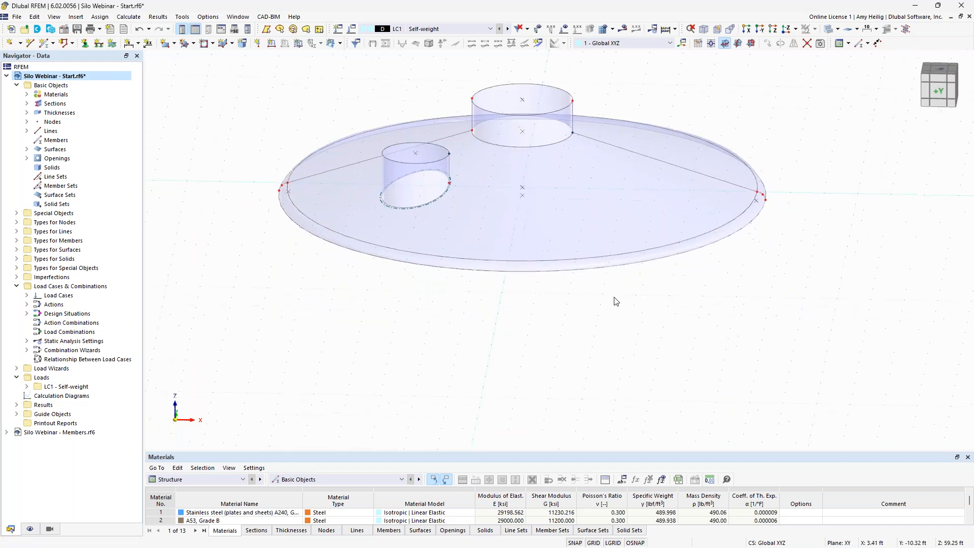
click(629, 268)
ctrl+middle_drag(861, 222, 763, 225)
ctrl+click(754, 217)
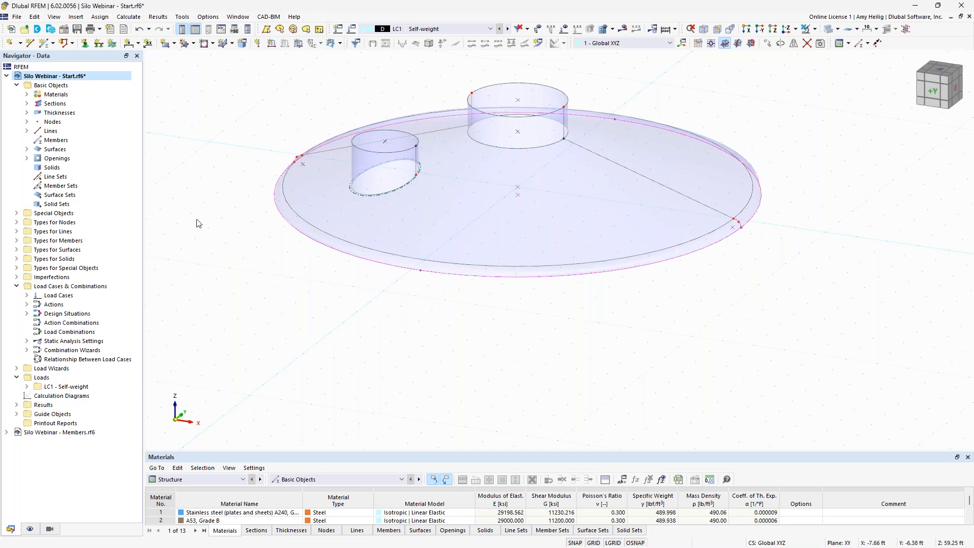
right_click(329, 250)
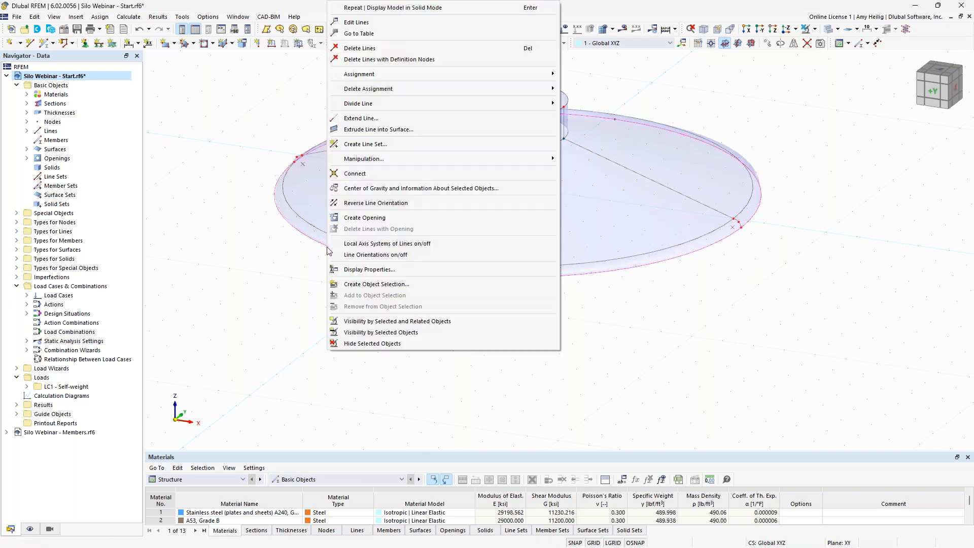
click(431, 129)
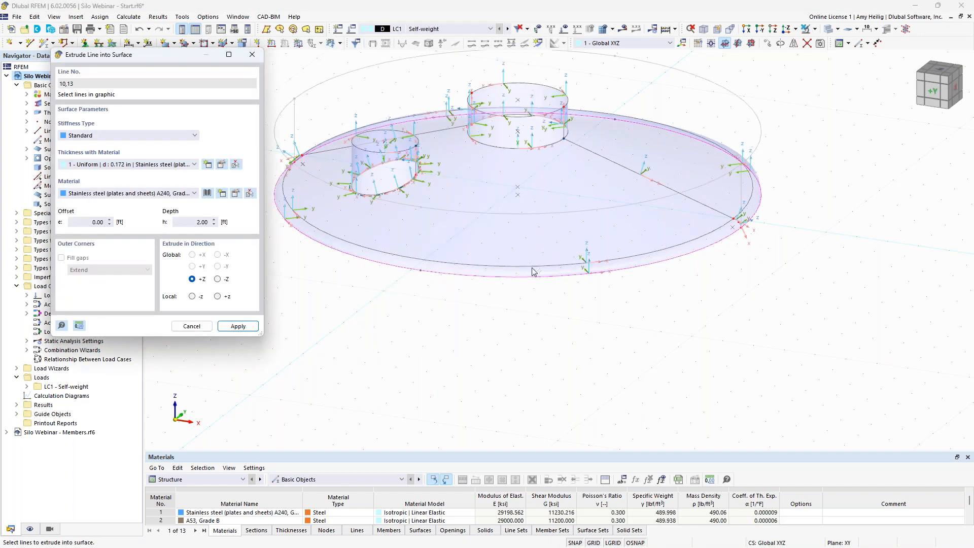
click(456, 322)
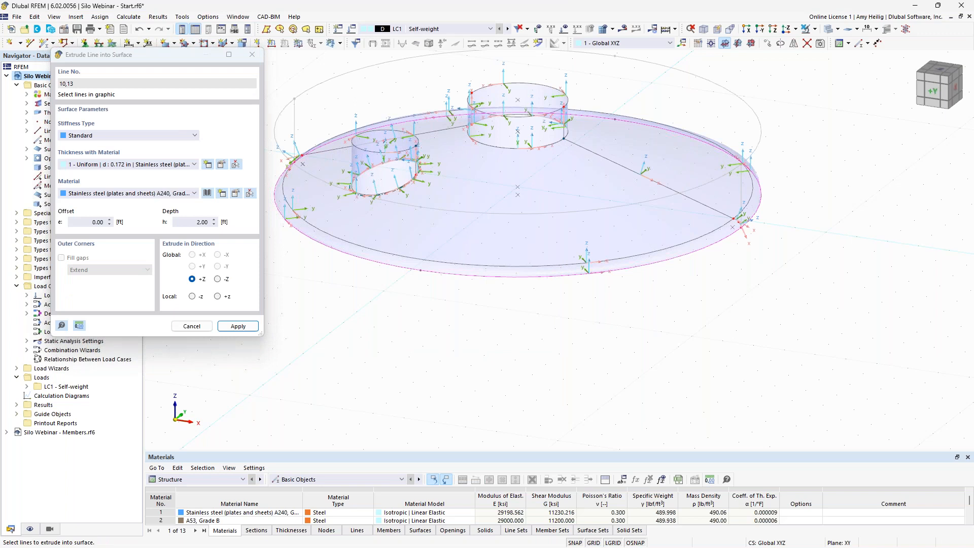
middle_drag(369, 323, 406, 345)
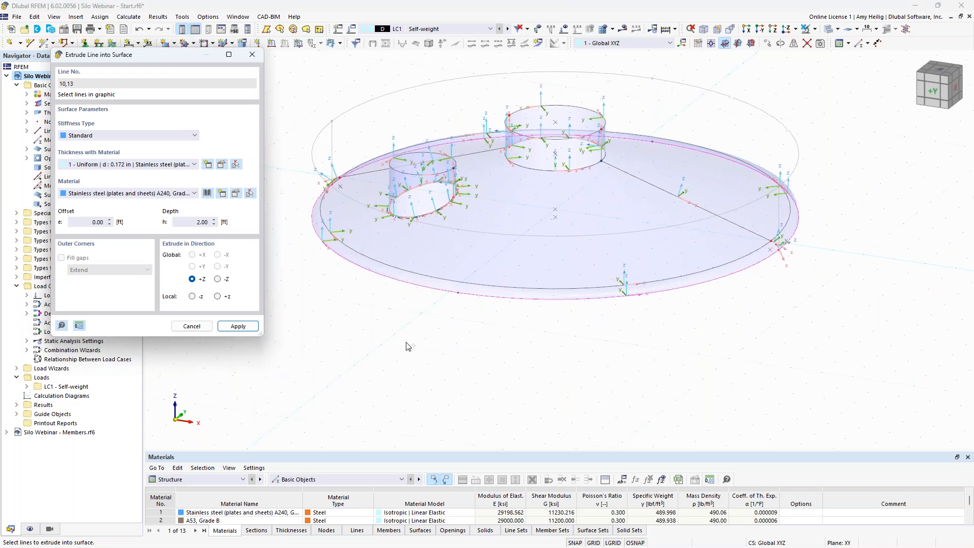
click(218, 279)
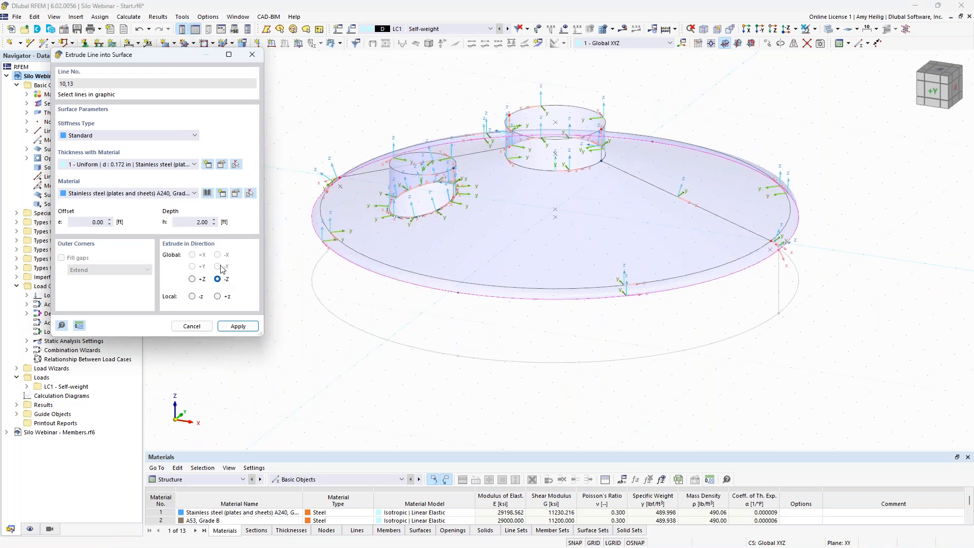
click(197, 223)
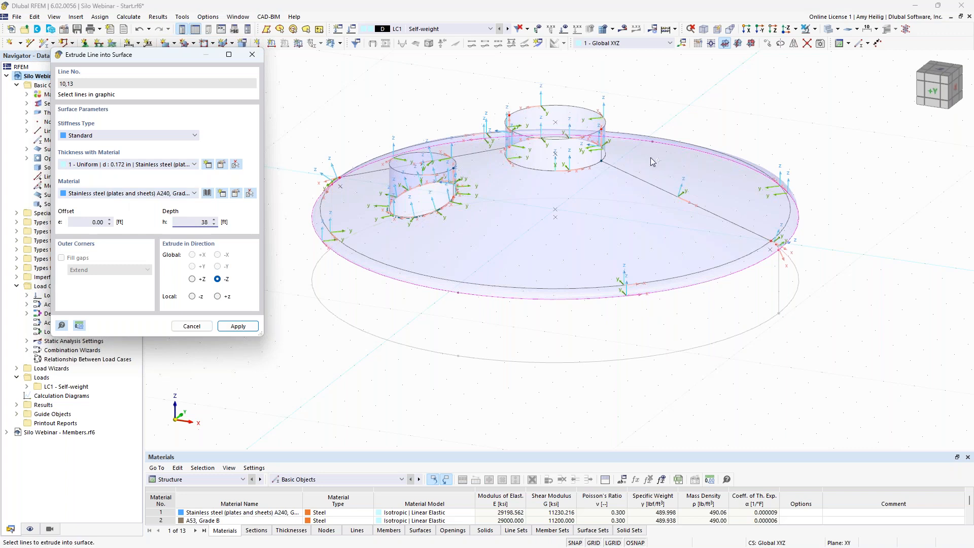
click(237, 328)
Extrude the two arcs at the lower edge of the silo wall into surfaces 3.5 ft deep in the -Z direction.
scroll(595, 197, down, 5)
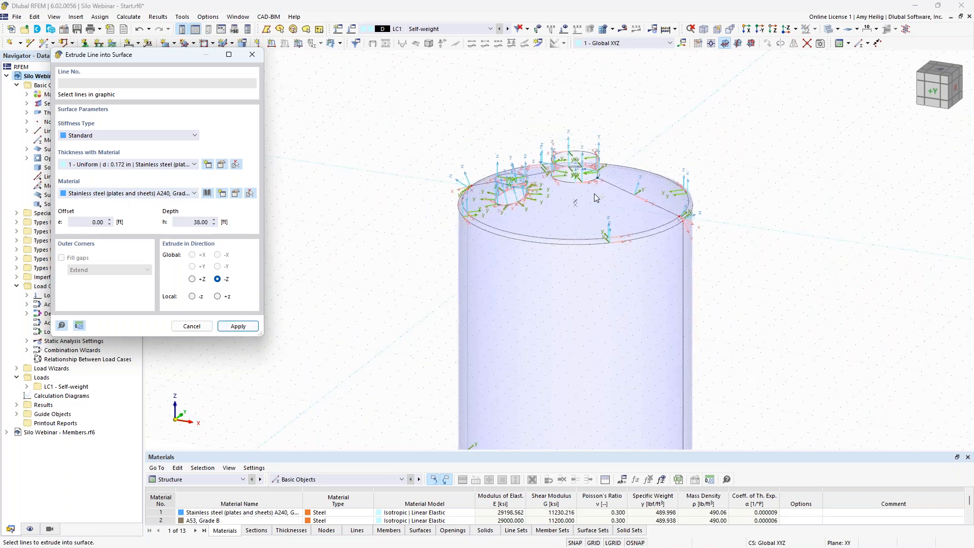
scroll(595, 196, down, 1)
middle_drag(588, 309, 564, 206)
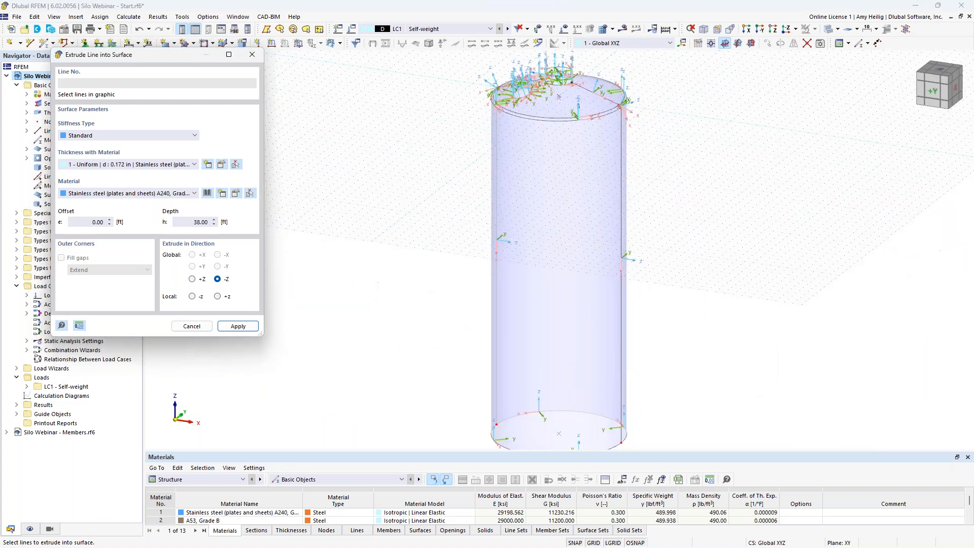
click(594, 543)
middle_drag(680, 327, 611, 266)
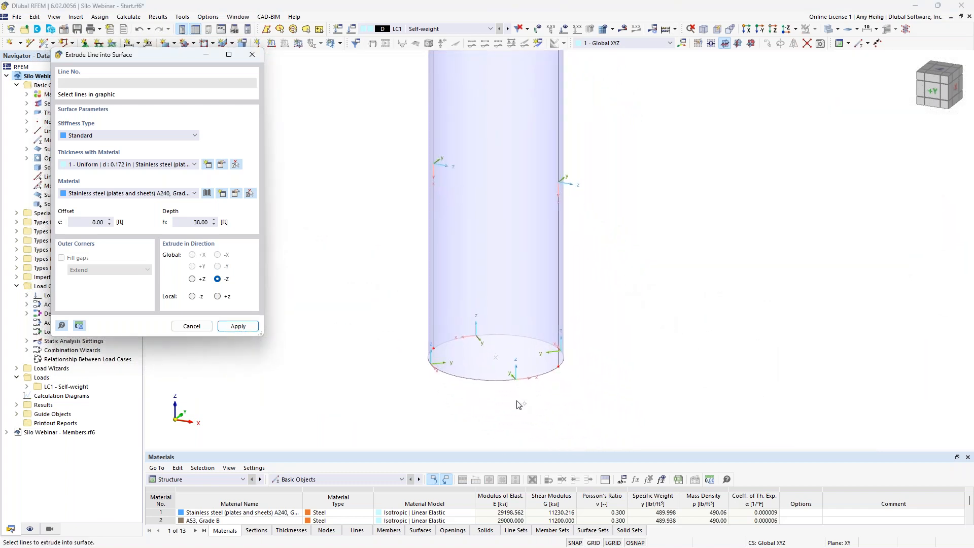
middle_drag(498, 403, 516, 335)
scroll(520, 333, up, 4)
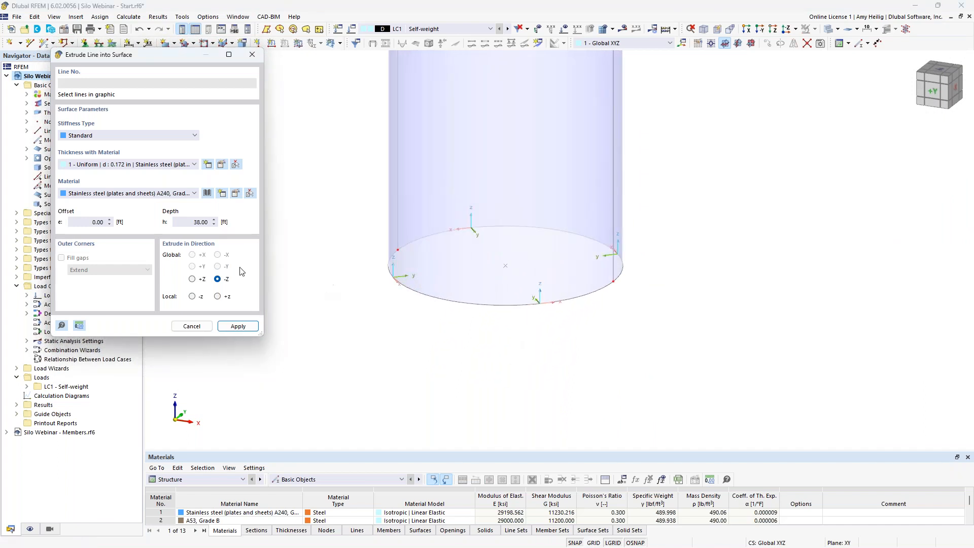
double_click(193, 223)
text(3.5)
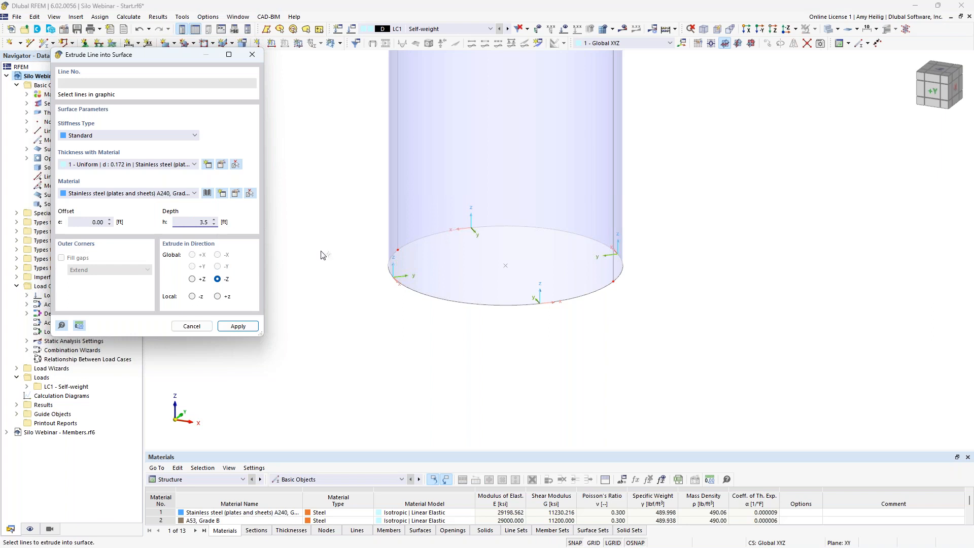
click(406, 285)
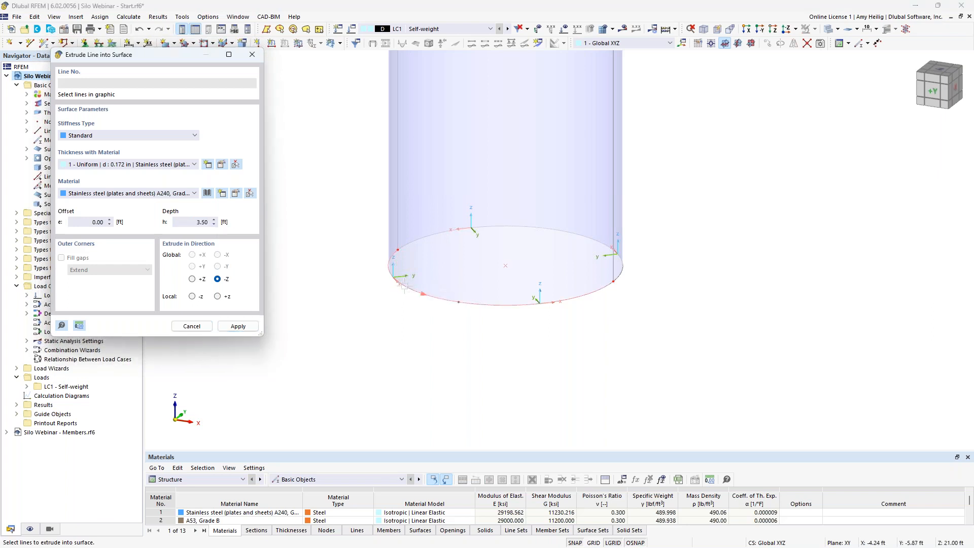
click(422, 239)
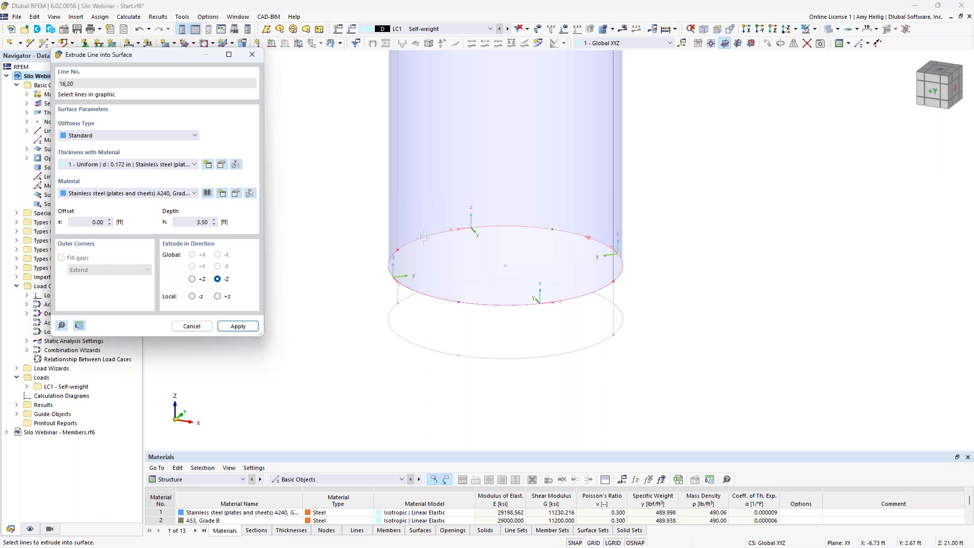
click(238, 326)
Extrude the lower edge arcs of the 3.5 ft wall ring by a further 1.5 ft in the -Z direction.
drag(195, 225, 220, 225)
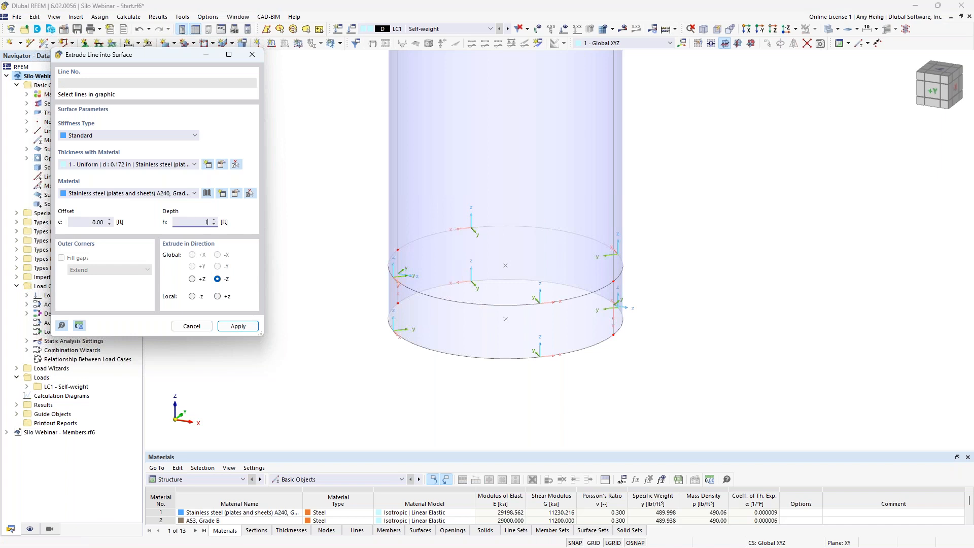
click(472, 357)
click(615, 333)
click(238, 325)
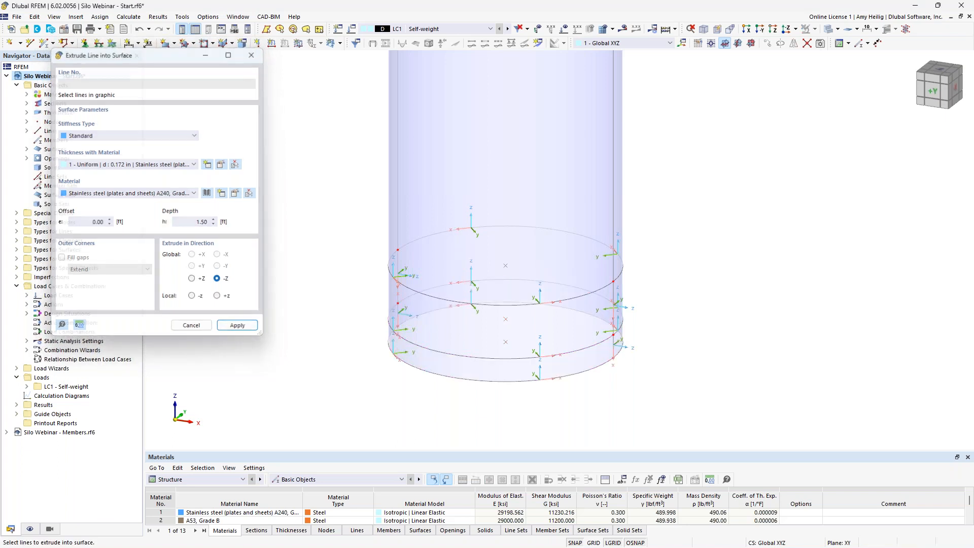
key(Escape)
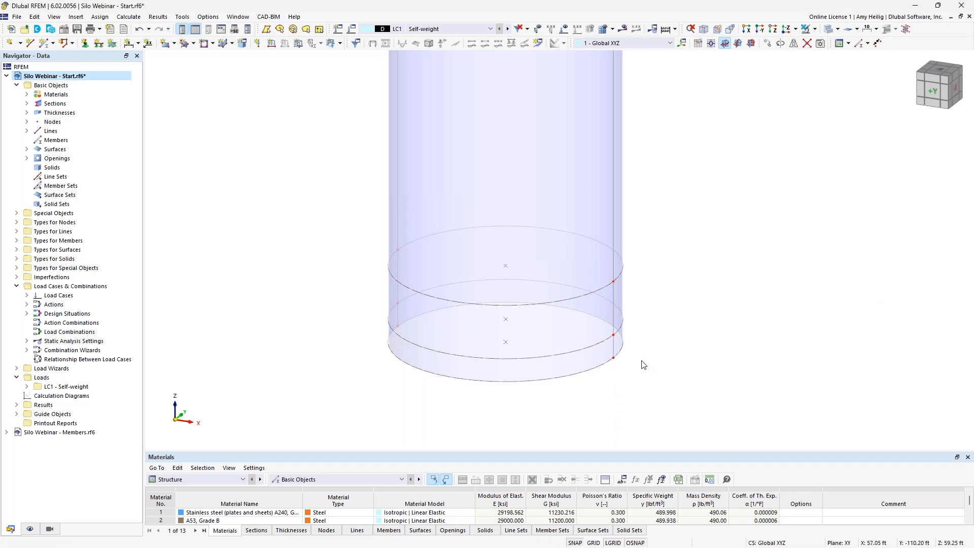
ctrl+middle_drag(637, 377, 663, 274)
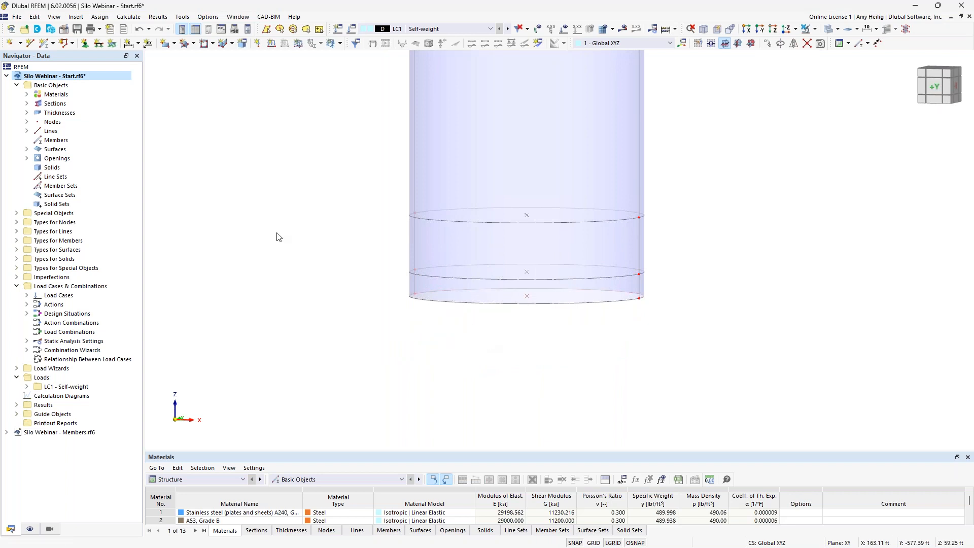
Create a node below the silo at X 1.5 ft, Y 0 ft and Z 5.5 ft.
click(11, 44)
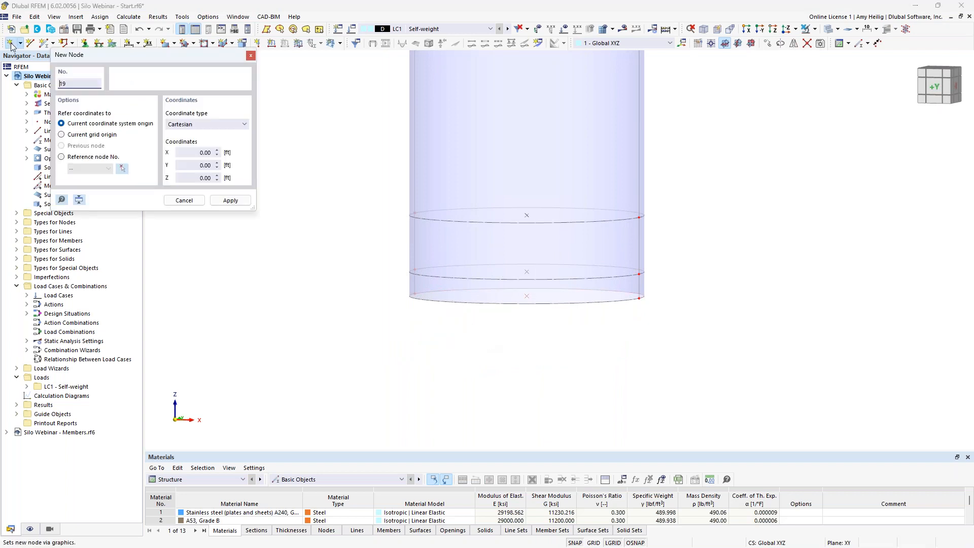
drag(96, 56, 215, 132)
click(319, 229)
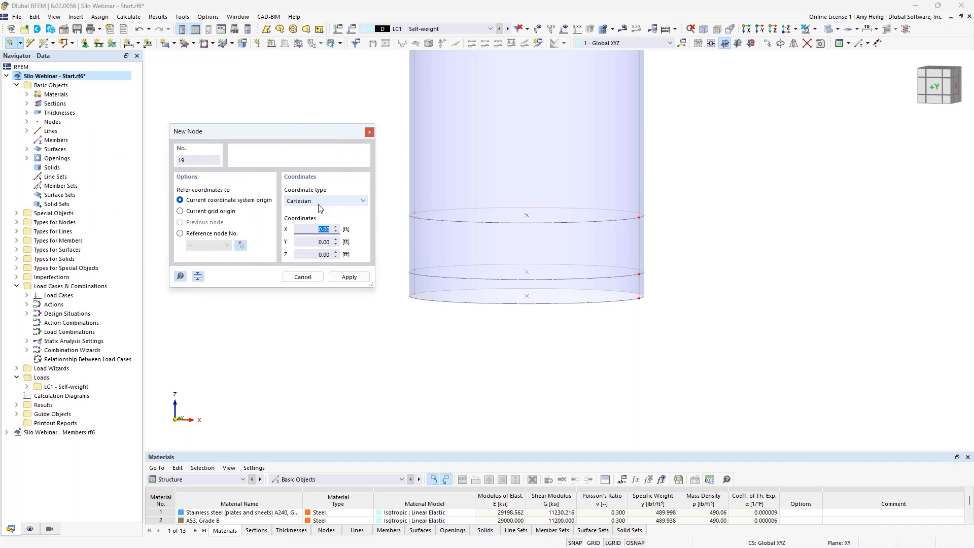
text(1.5)
key(Tab)
key(Tab)
text(5.5)
key(Return)
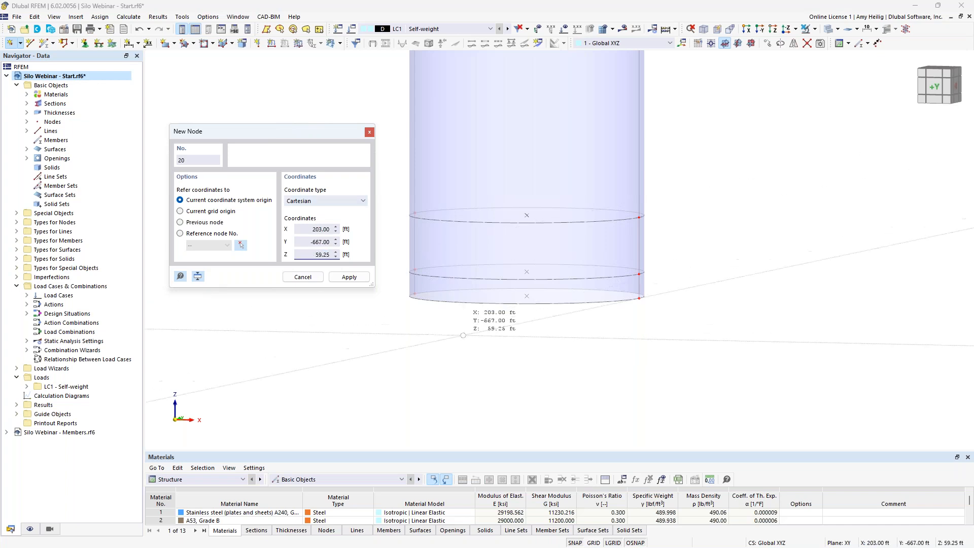
scroll(463, 335, down, 3)
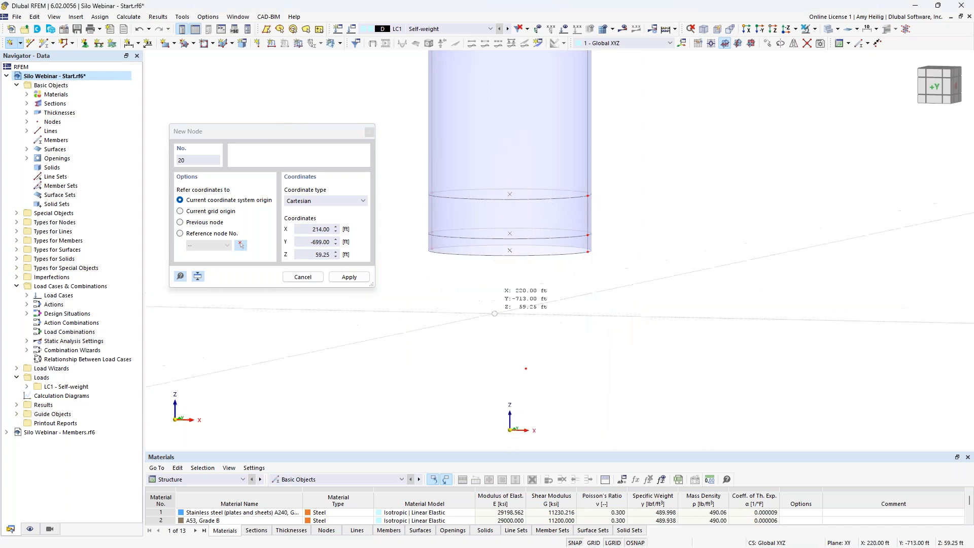
key(Escape)
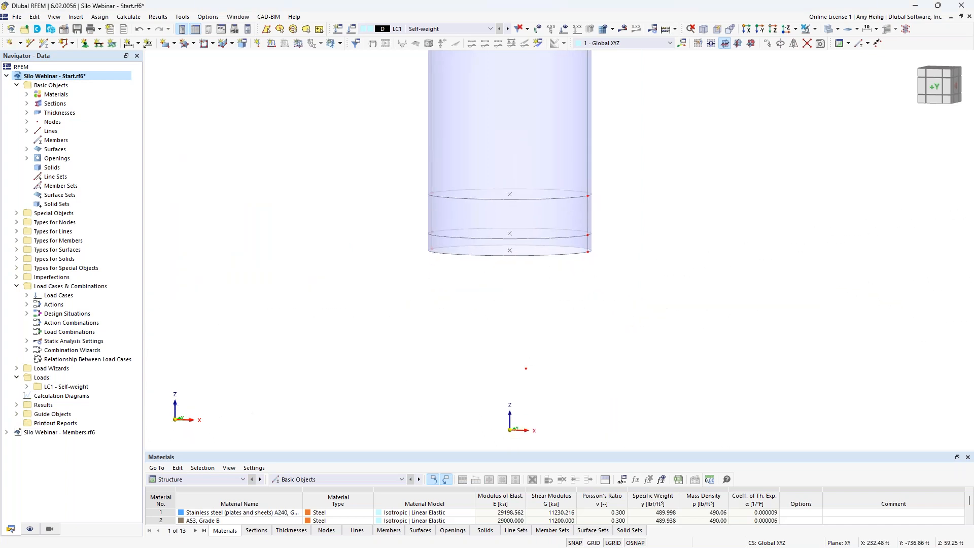
Draw a single line from the wall node at X 7.25, Z 17.50 ft down to the free node below the silo.
mouse_move(559, 328)
ctrl+middle_down()
mouse_move(587, 331)
mouse_move(560, 344)
ctrl+middle_up()
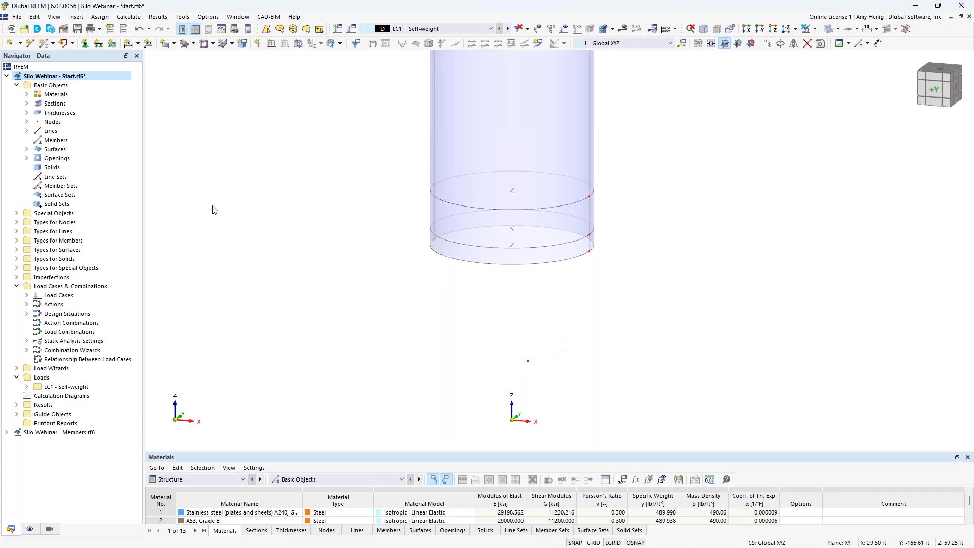
click(30, 44)
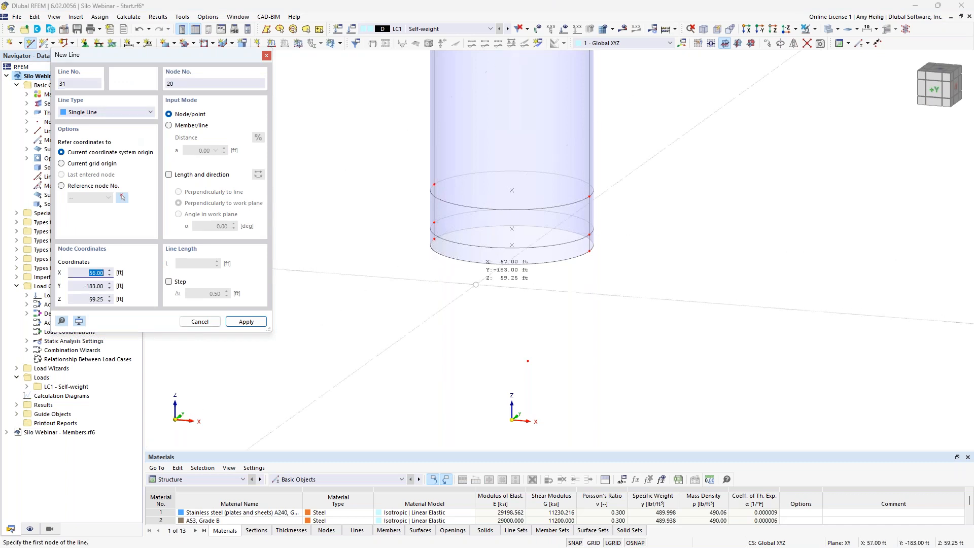
scroll(578, 304, up, 2)
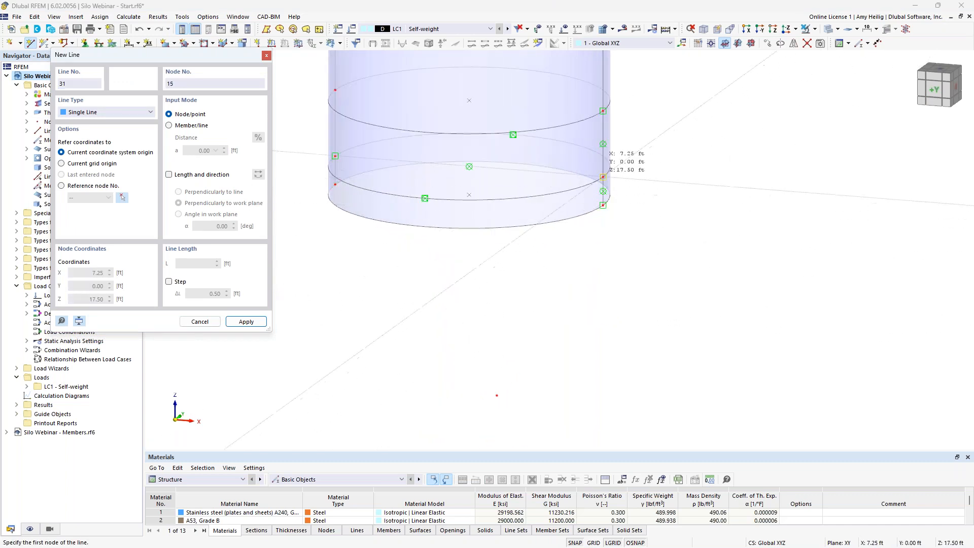
click(603, 176)
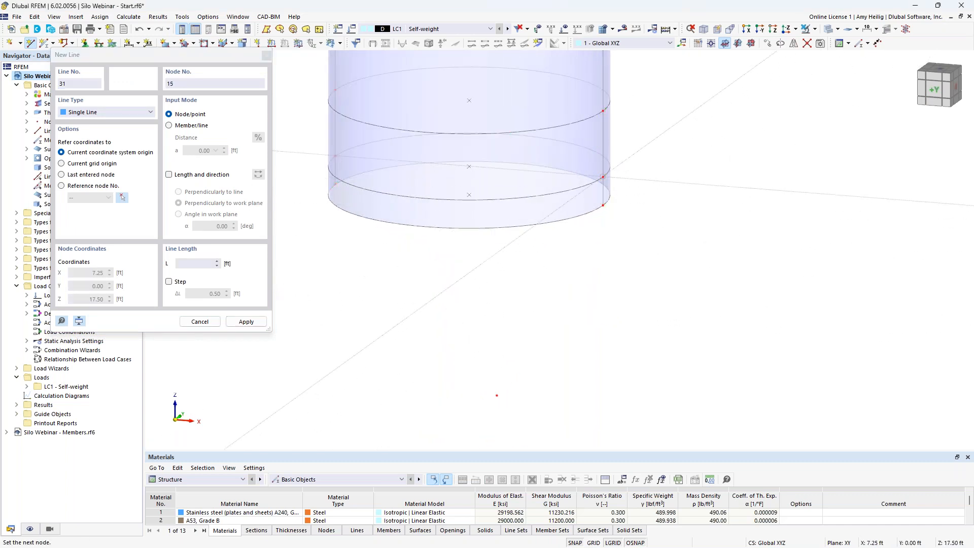
click(497, 394)
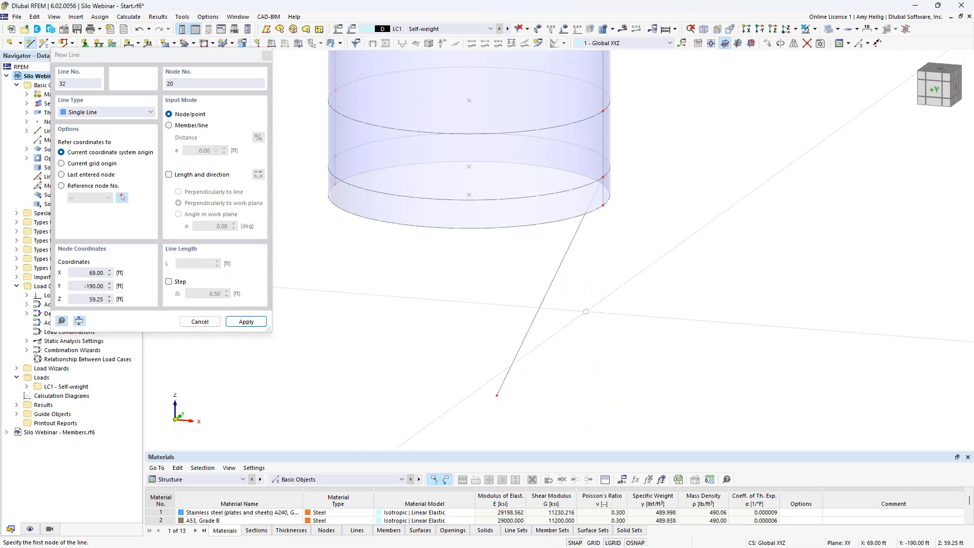
key(Escape)
Rotate-copy the slanted line about the Z axis in 2 steps of 180°, linking lines with surfaces by arcs to form the hopper.
drag(590, 320, 478, 284)
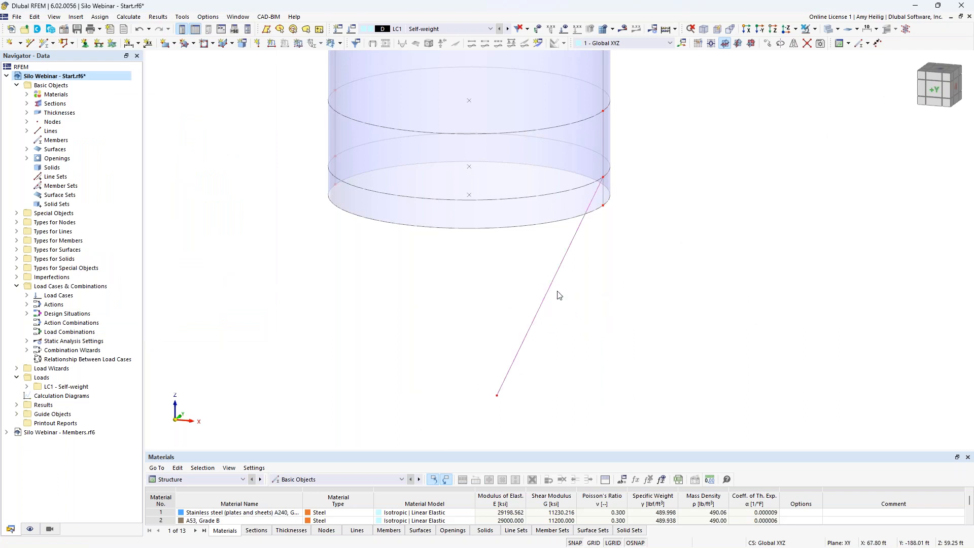
click(781, 44)
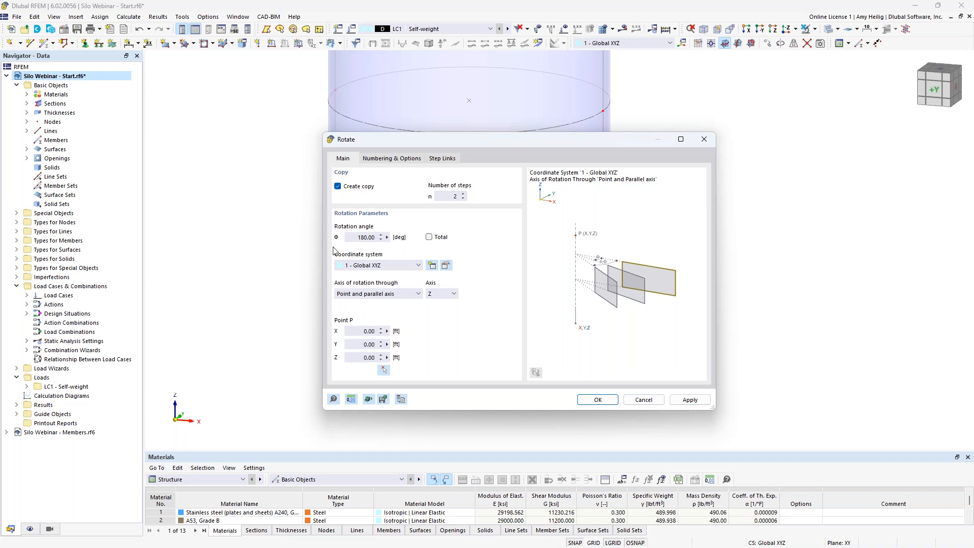
click(392, 161)
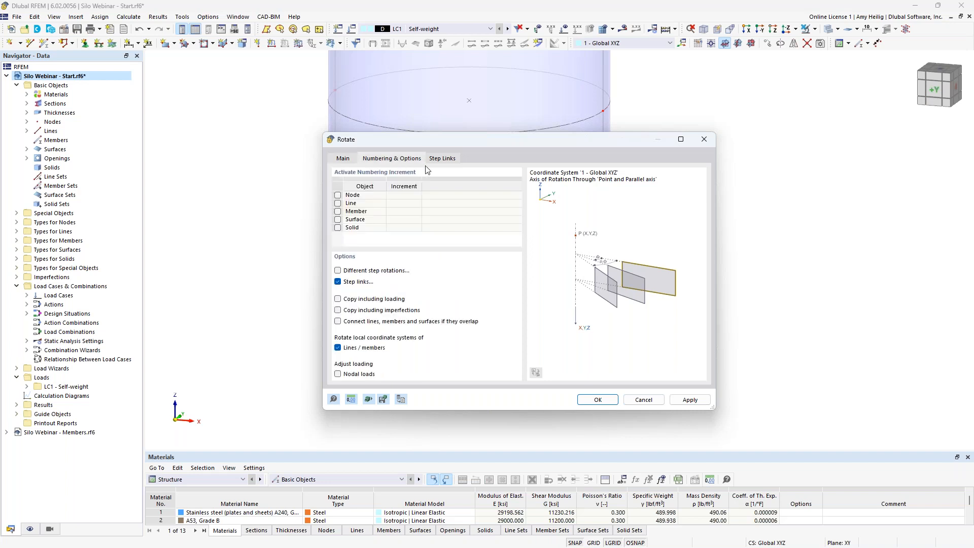
click(443, 159)
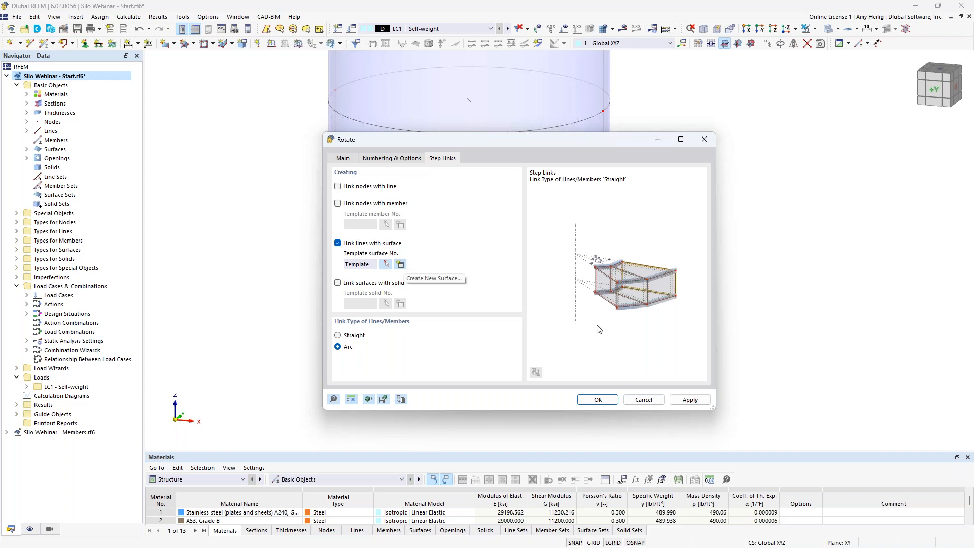
click(598, 399)
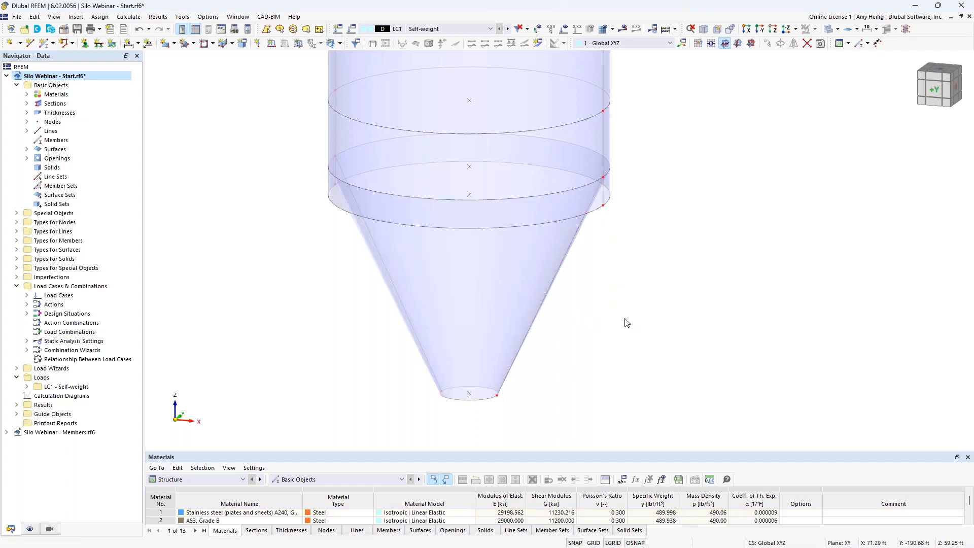
Isolate the arcs at the upper edge of the 3.5 ft wall ring and at the silo wall's lowest edge.
middle_drag(621, 268, 629, 294)
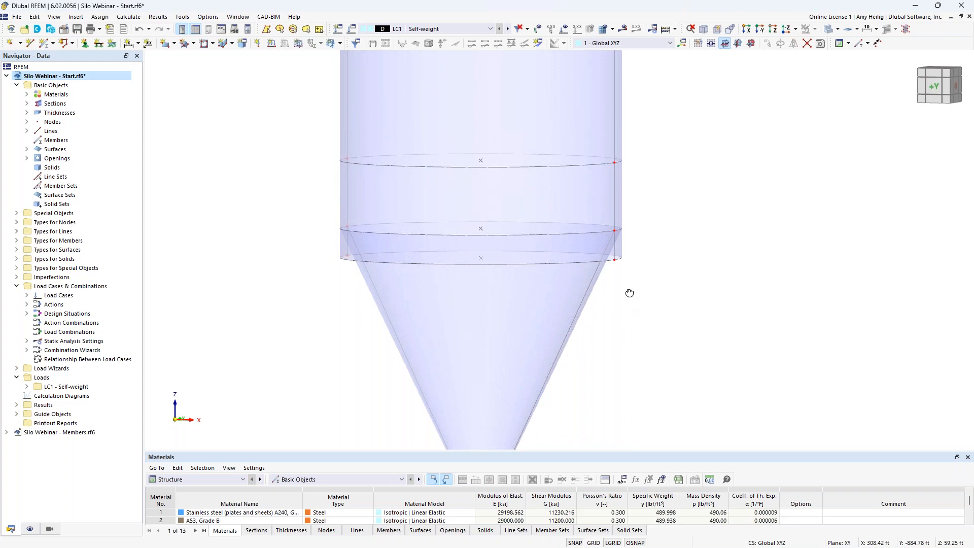
middle_drag(617, 323, 625, 259)
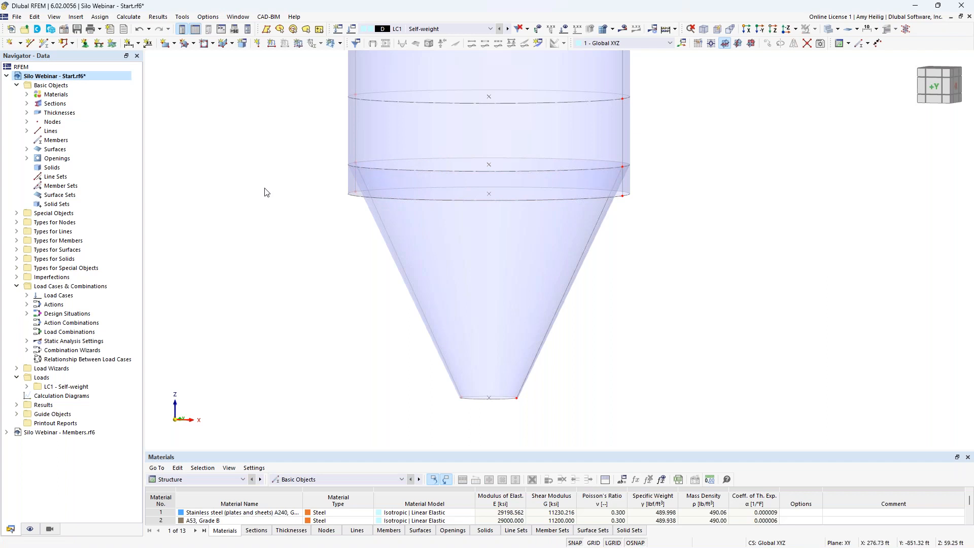
middle_drag(264, 194, 271, 229)
drag(332, 114, 659, 158)
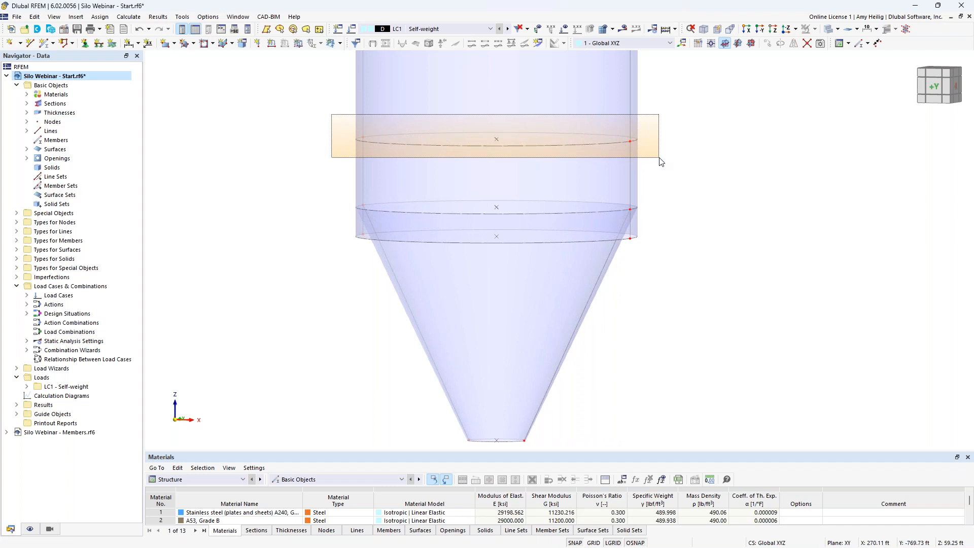
drag(661, 162, 660, 158)
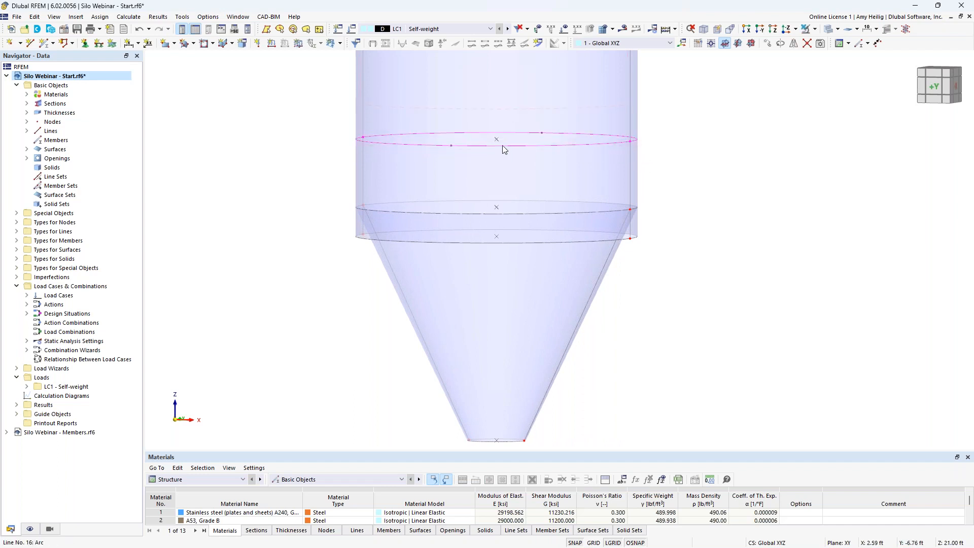
drag(340, 224, 654, 248)
click(814, 29)
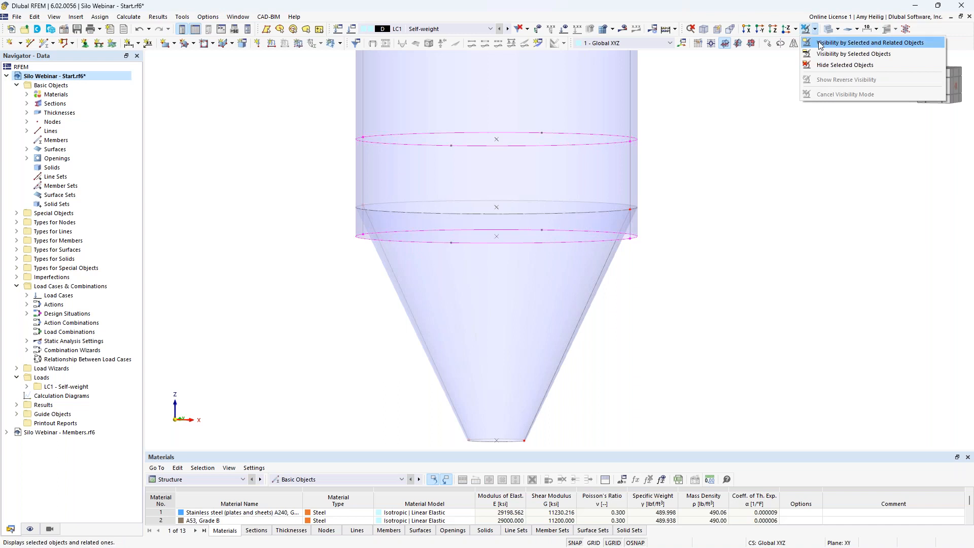
click(820, 44)
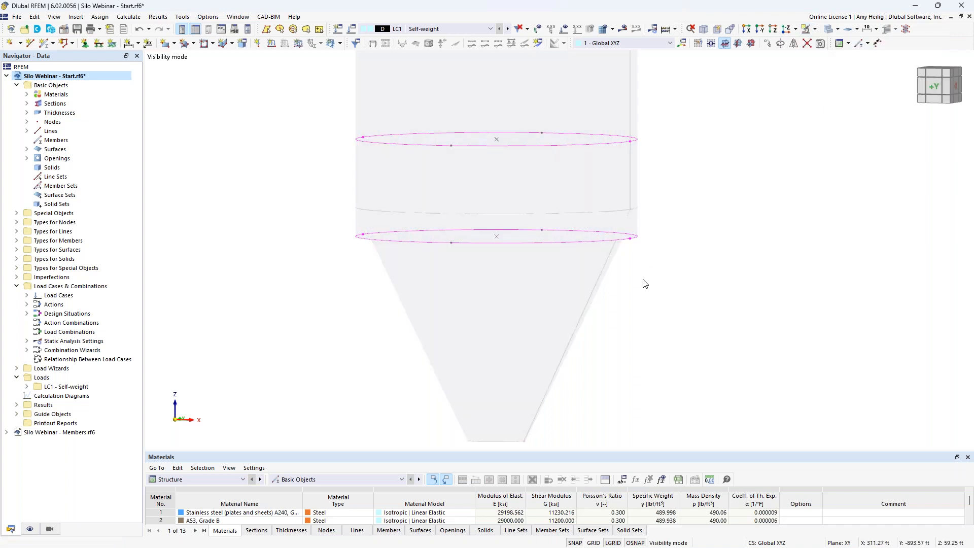
click(648, 279)
Create parallel lines of the two upper ring arcs with a 0.5 ft offset in the -y direction.
ctrl+middle_drag(687, 264, 676, 277)
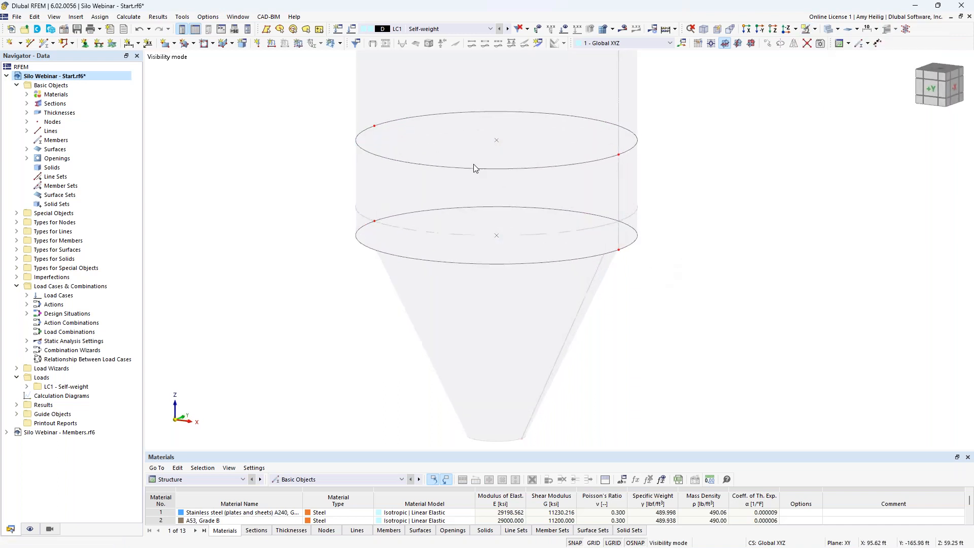
drag(354, 101, 665, 180)
right_click(566, 168)
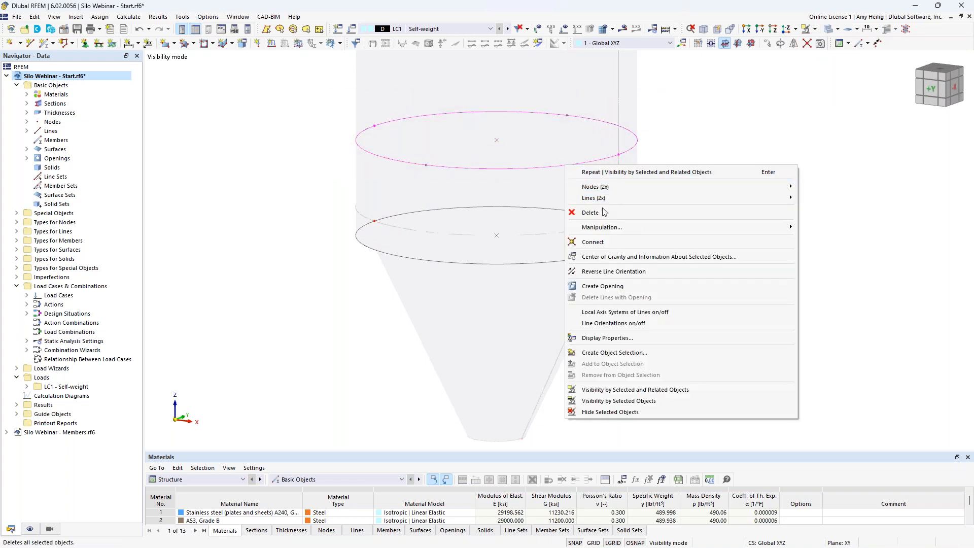
mouse_move(603, 227)
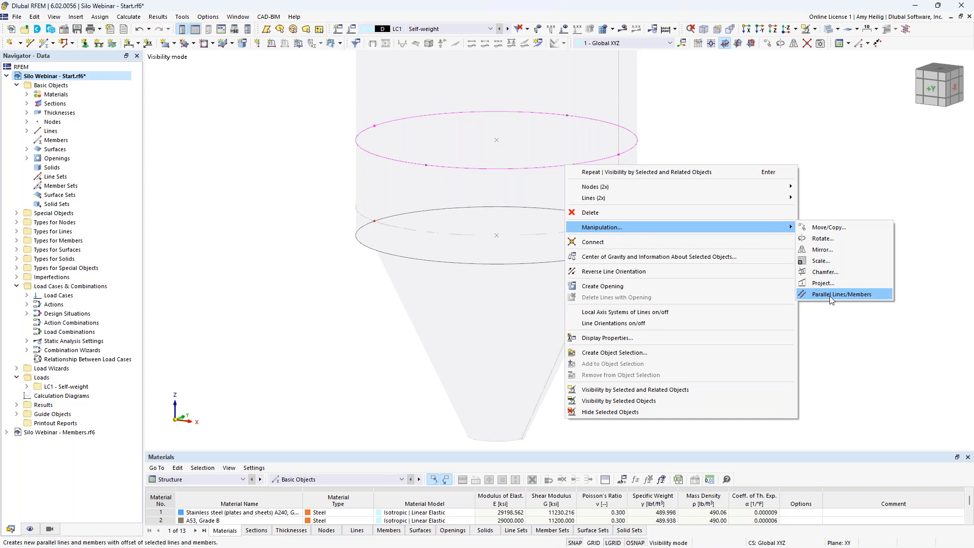
click(830, 295)
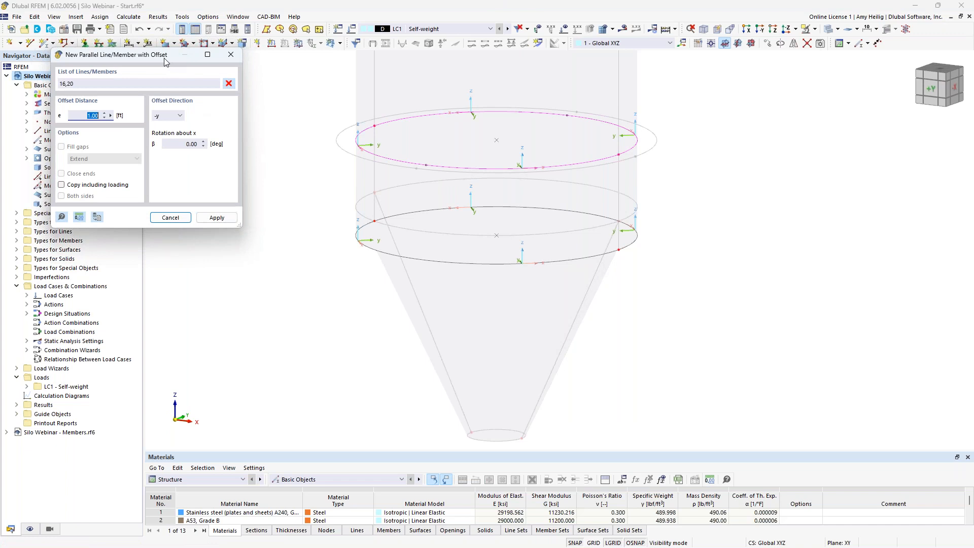
drag(163, 56, 218, 91)
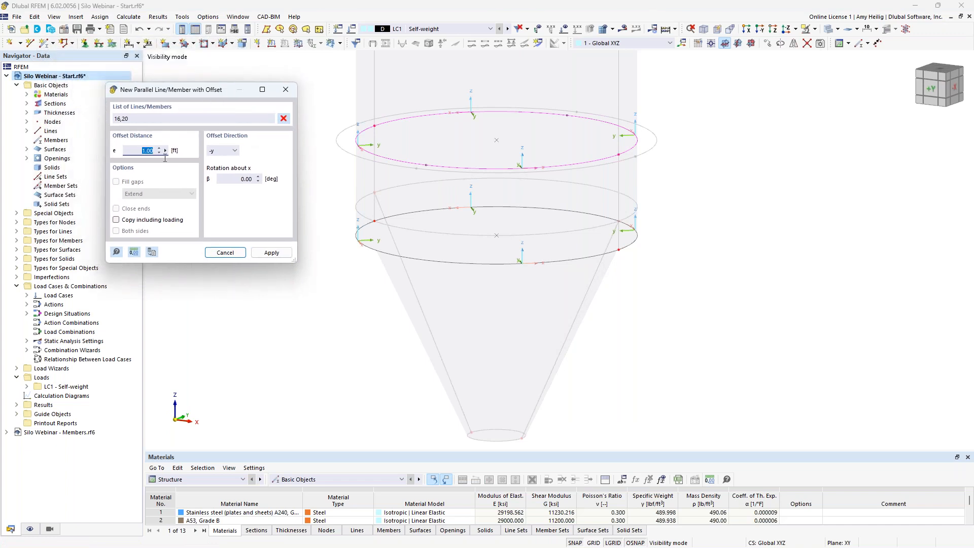
text(0.5)
click(271, 253)
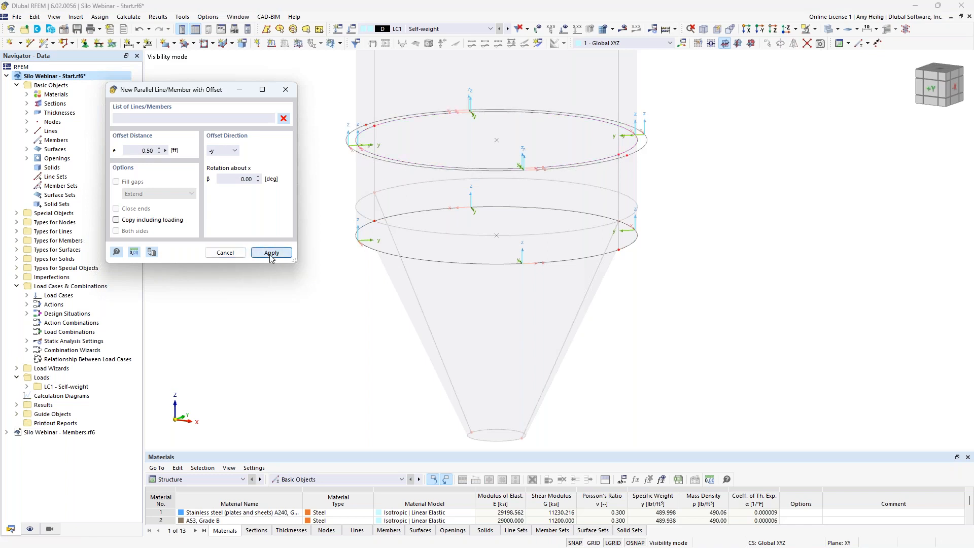
Offset the two arcs of the lower ring outward by 0.5 ft in the -y direction.
click(360, 247)
click(389, 215)
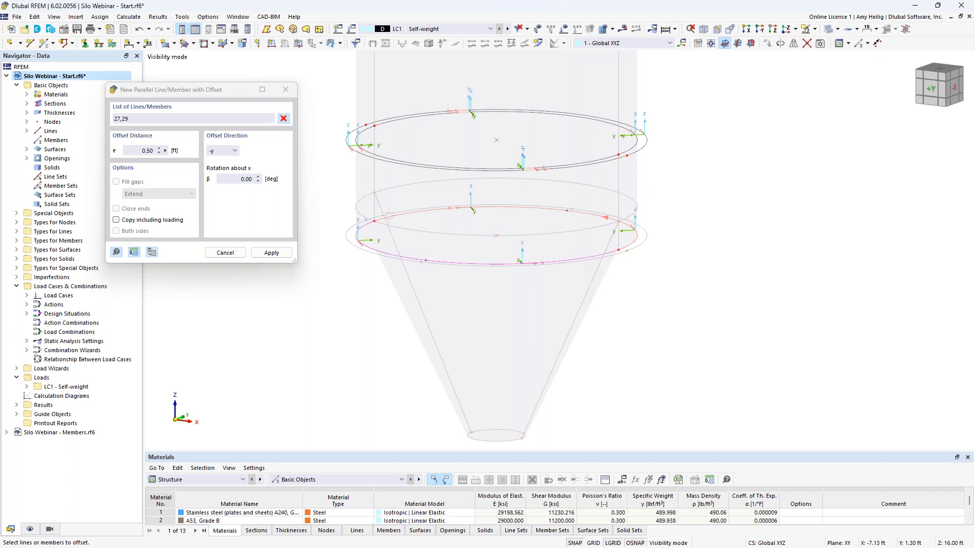
click(271, 253)
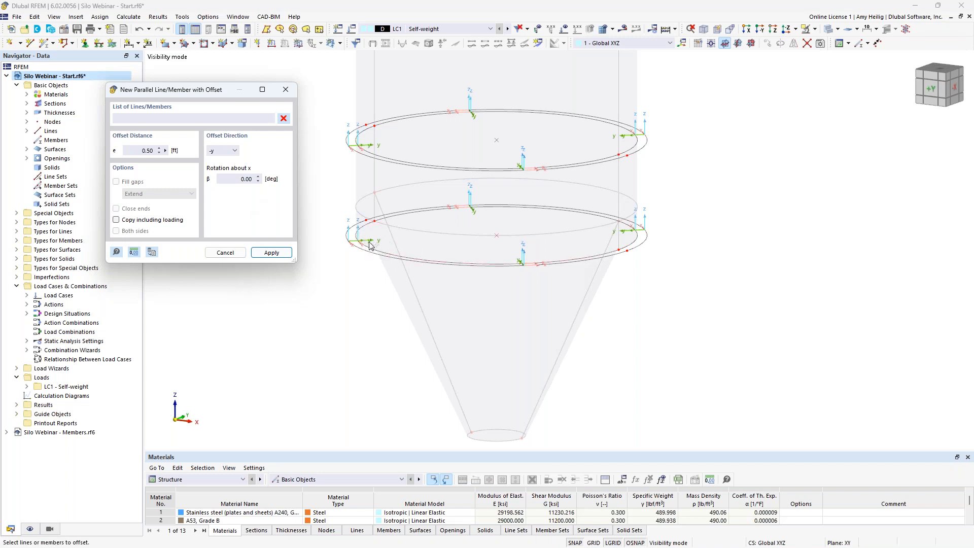
Offset the two original lower ring arcs inward by 0.5 ft in the +y direction.
click(234, 151)
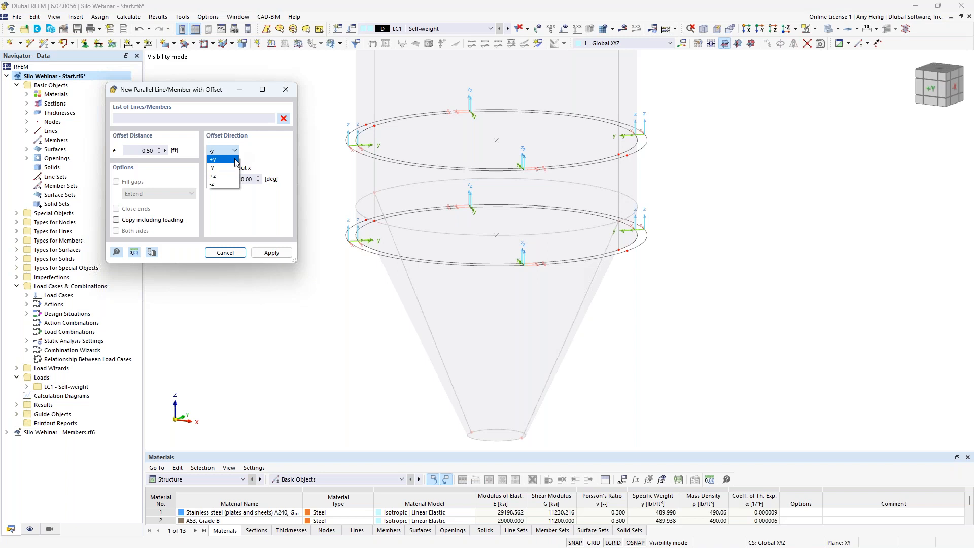
click(236, 161)
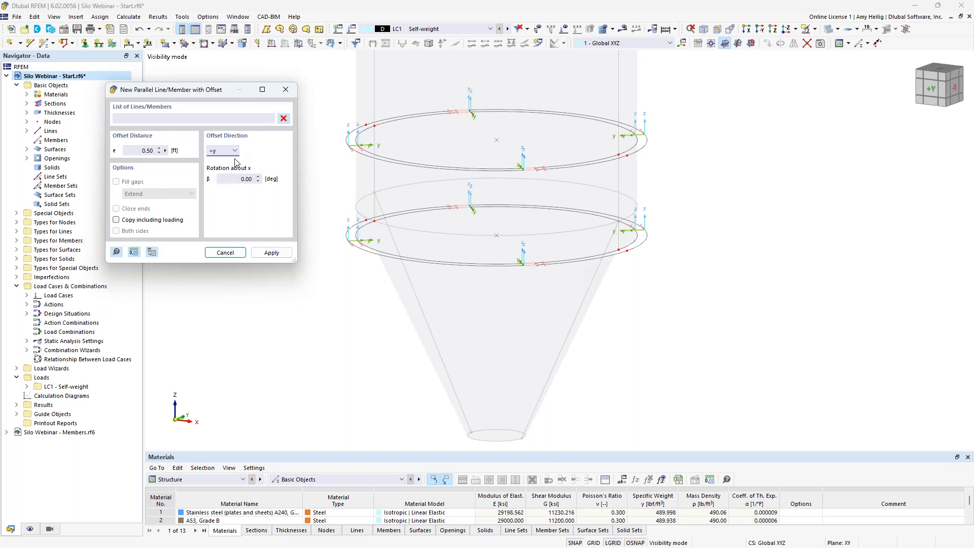
click(359, 237)
click(507, 206)
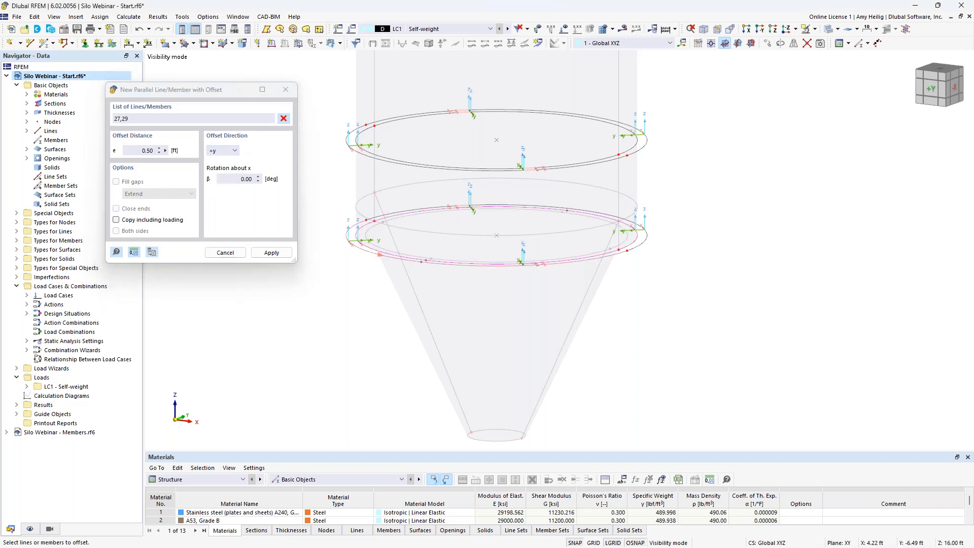
click(287, 253)
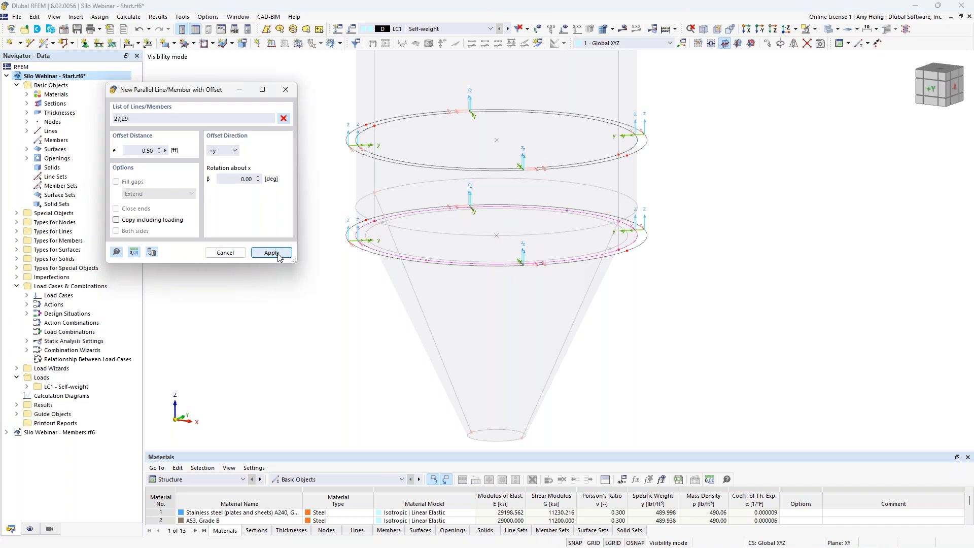
key(Escape)
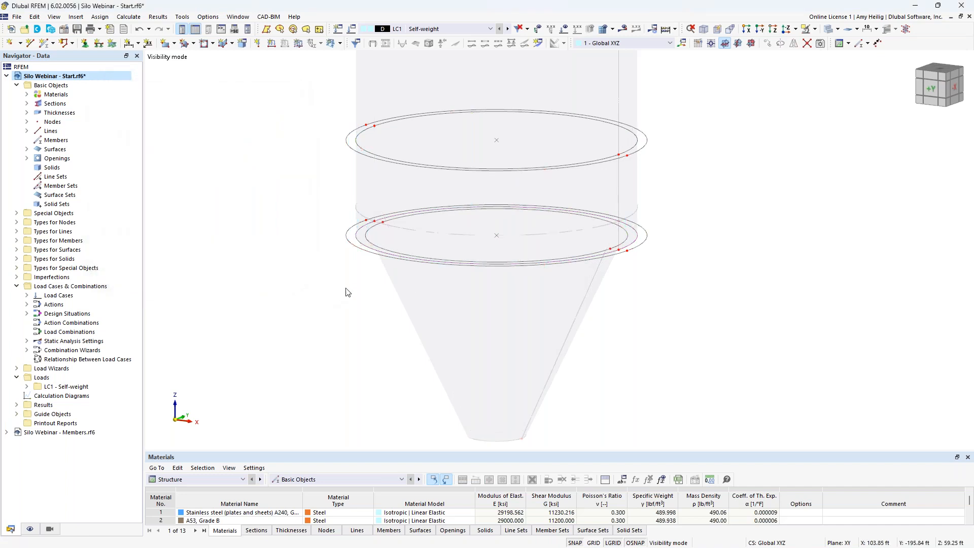
middle_drag(348, 275, 331, 286)
scroll(330, 285, up, 1)
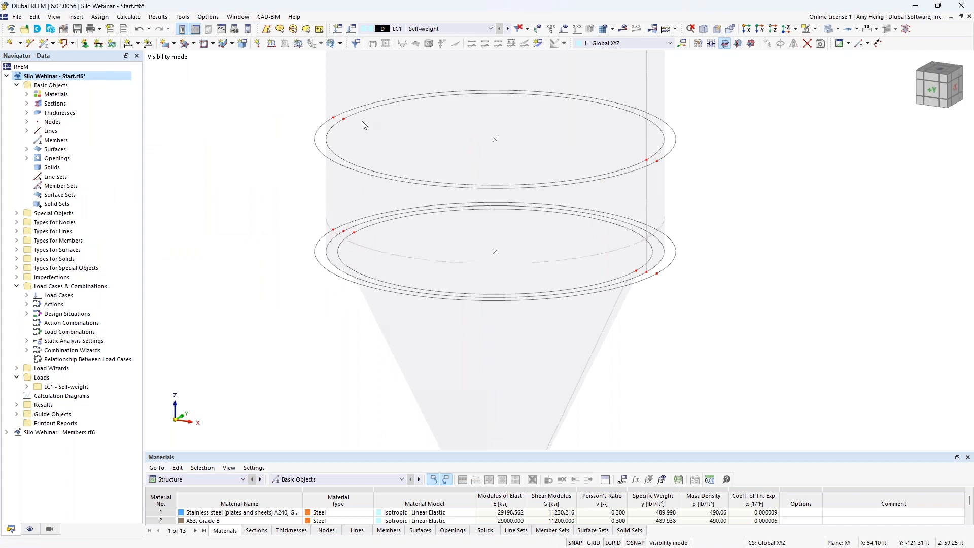
Draw single lines connecting the inner and outer ring nodes at both ends of the upper ring outline.
scroll(365, 125, up, 2)
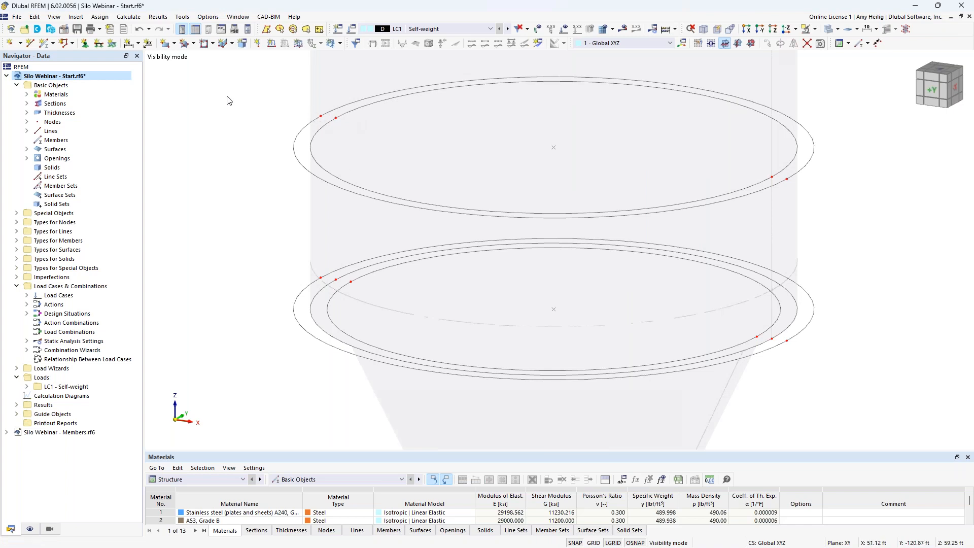
click(30, 44)
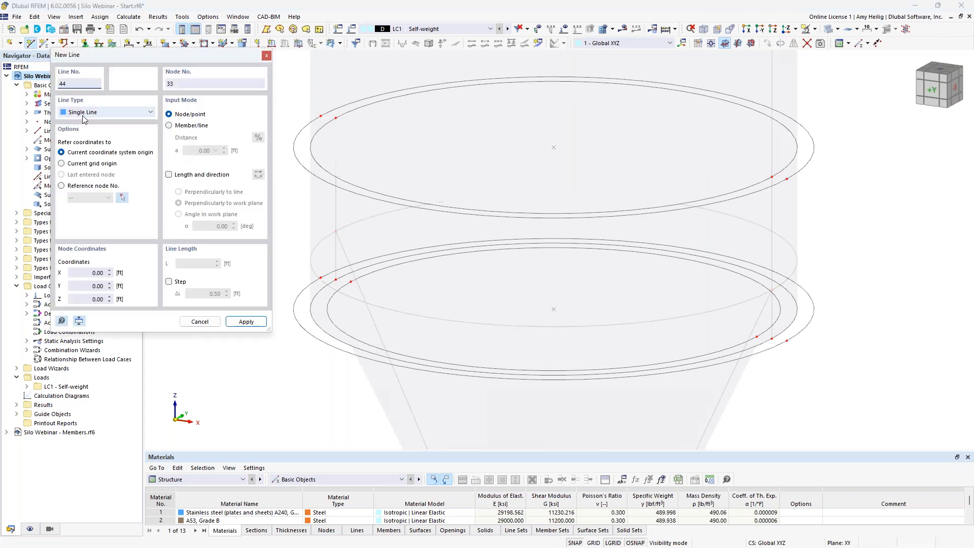
click(320, 115)
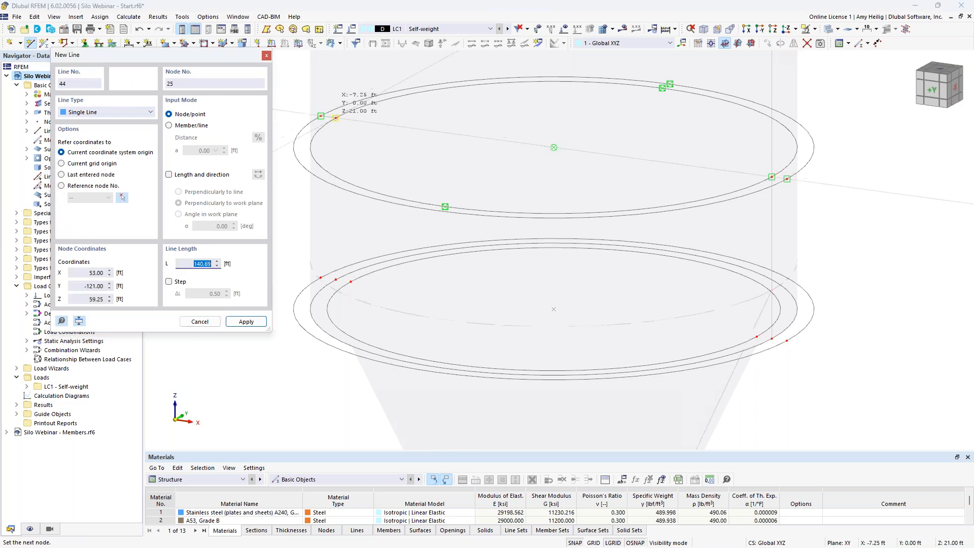
click(335, 118)
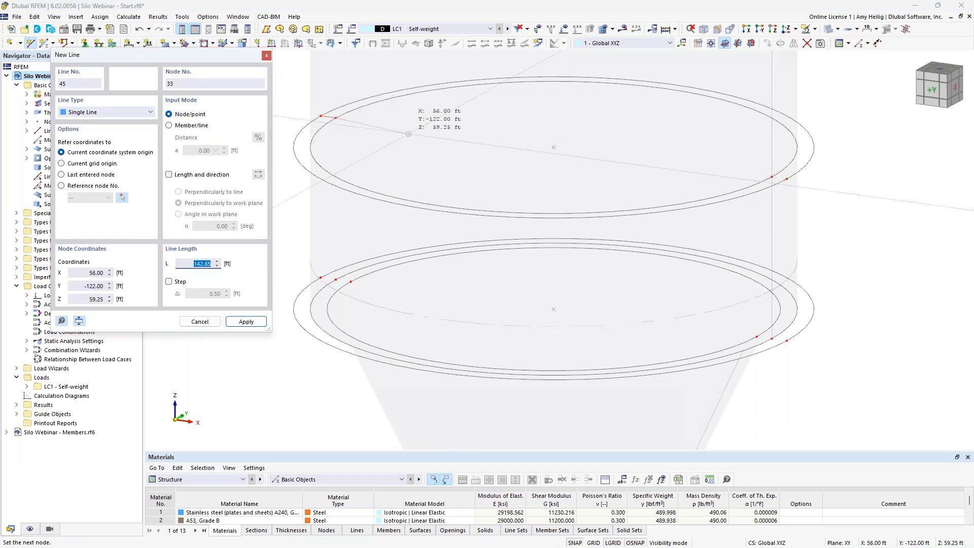
click(786, 178)
click(772, 177)
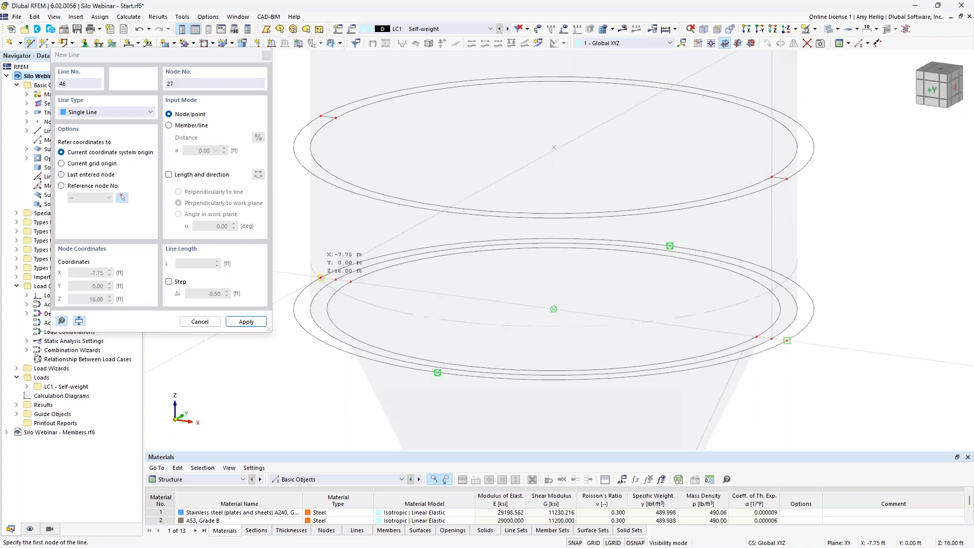
Connect the outer, middle and inner nodes on both sides of the lower ring with single lines.
click(350, 282)
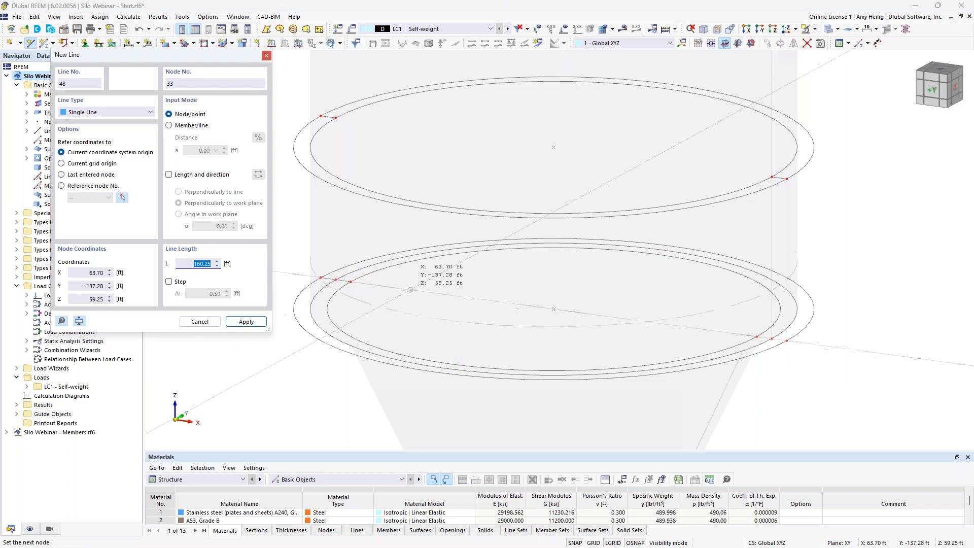
key(Return)
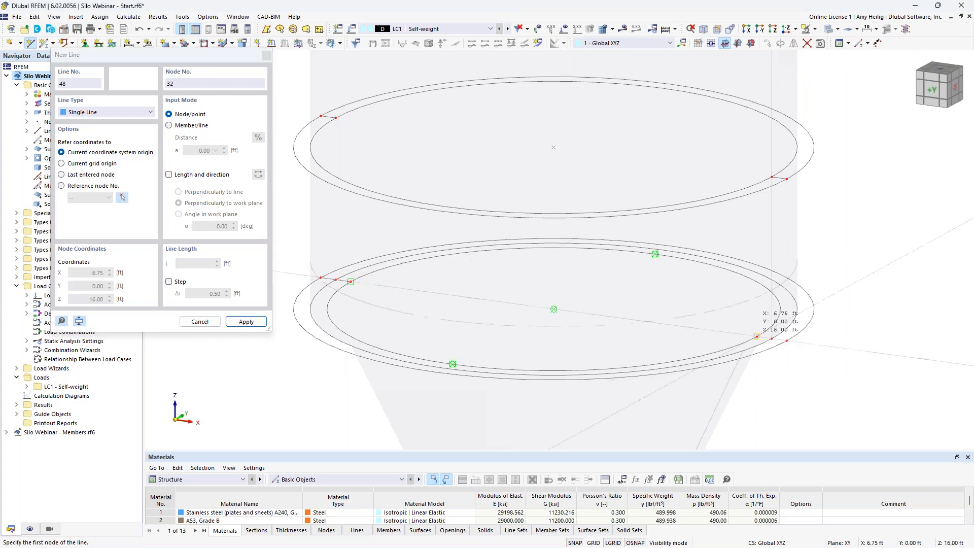
click(786, 340)
key(Return)
key(Escape)
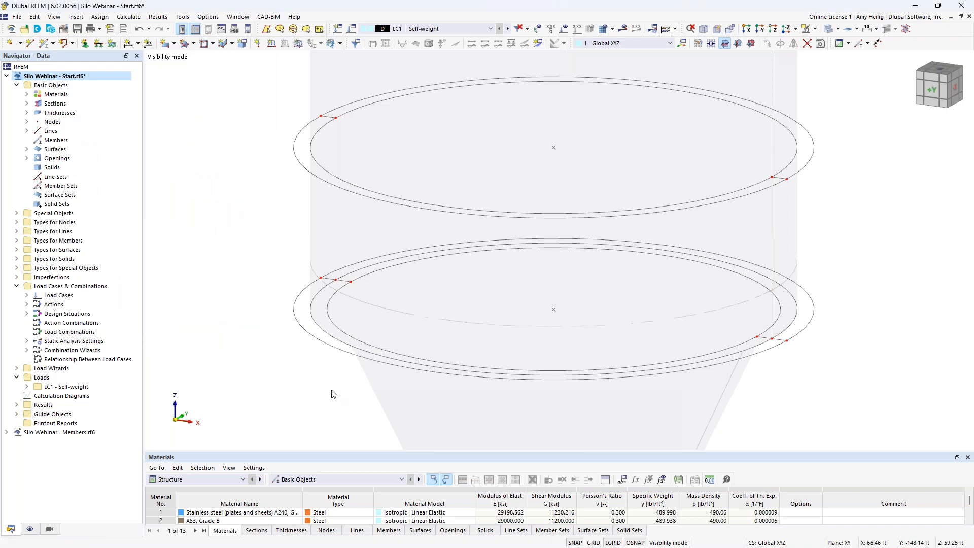
Set up a new boundary-selected surface with the uniform 0.500 in thickness and A36 (HR Structural Shapes and Bars) material.
scroll(307, 361, down, 3)
middle_drag(285, 362, 335, 365)
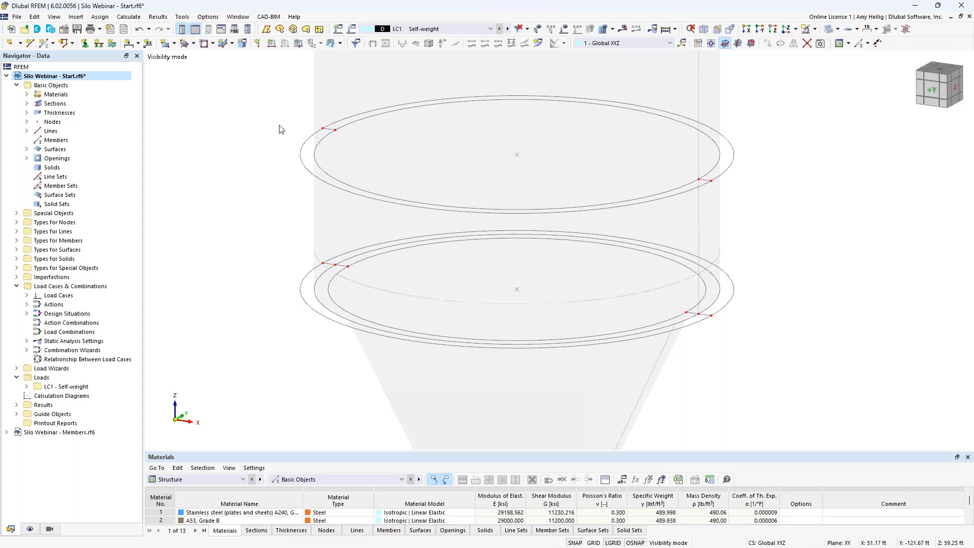
click(193, 44)
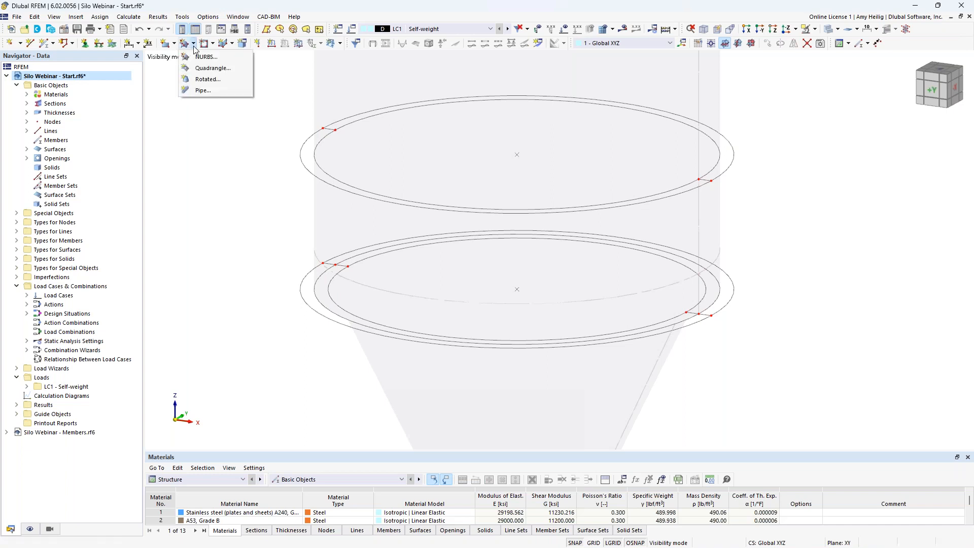
click(174, 44)
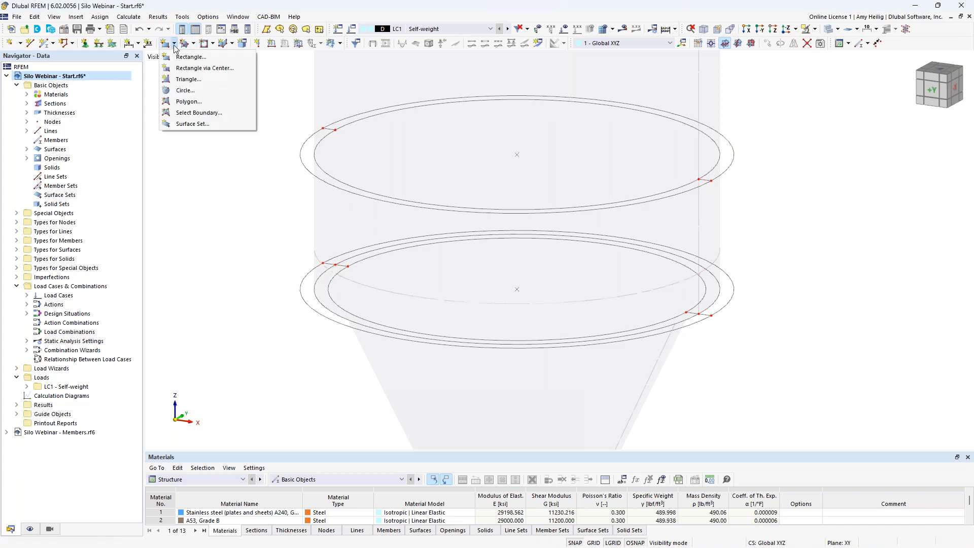
click(187, 114)
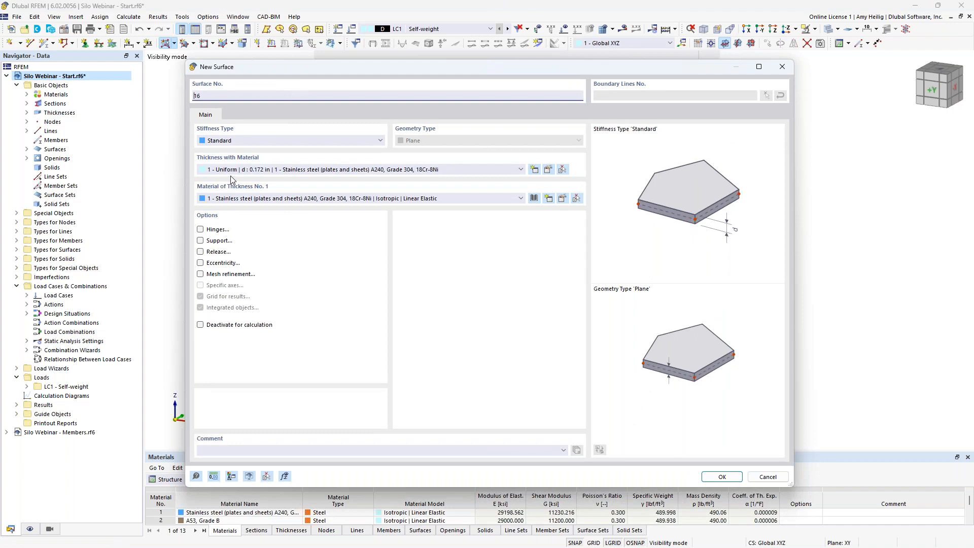
click(269, 172)
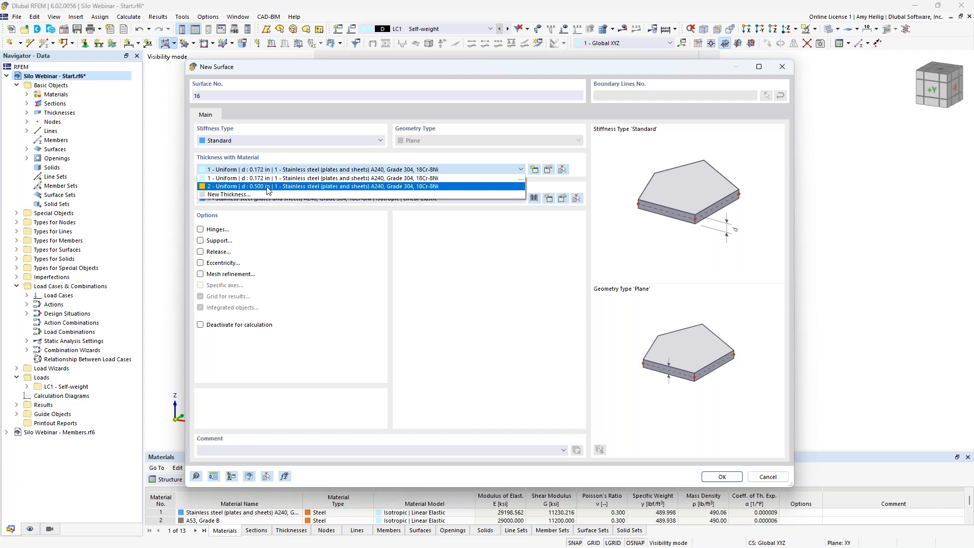
click(268, 187)
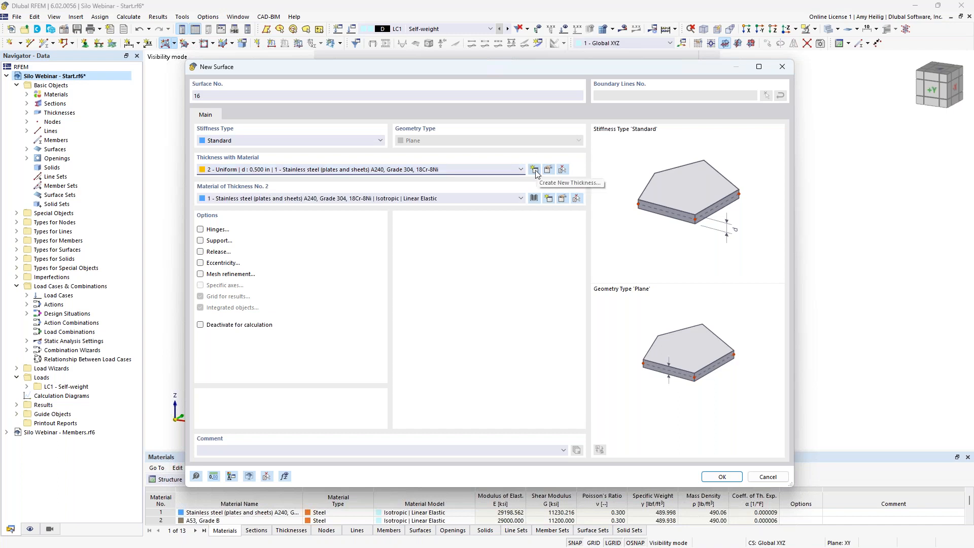
click(270, 200)
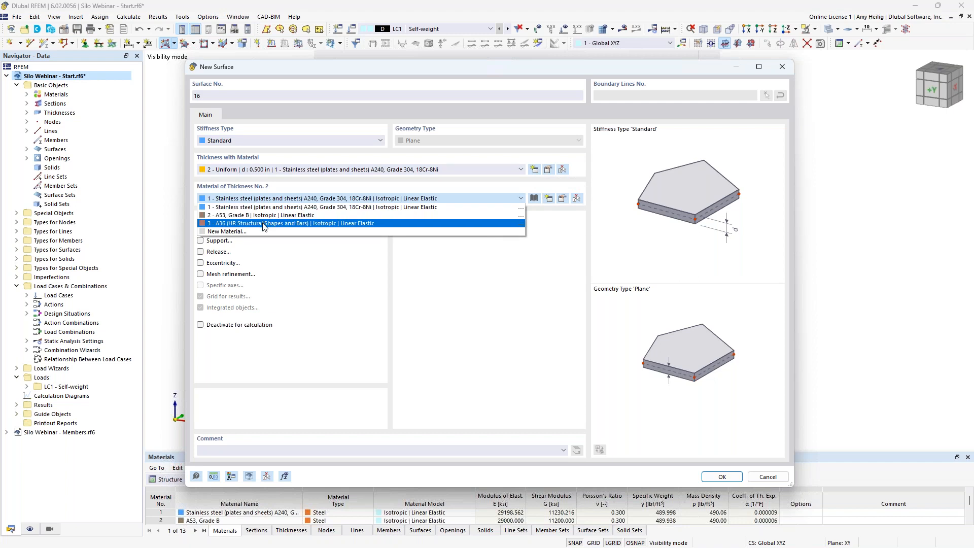
click(265, 224)
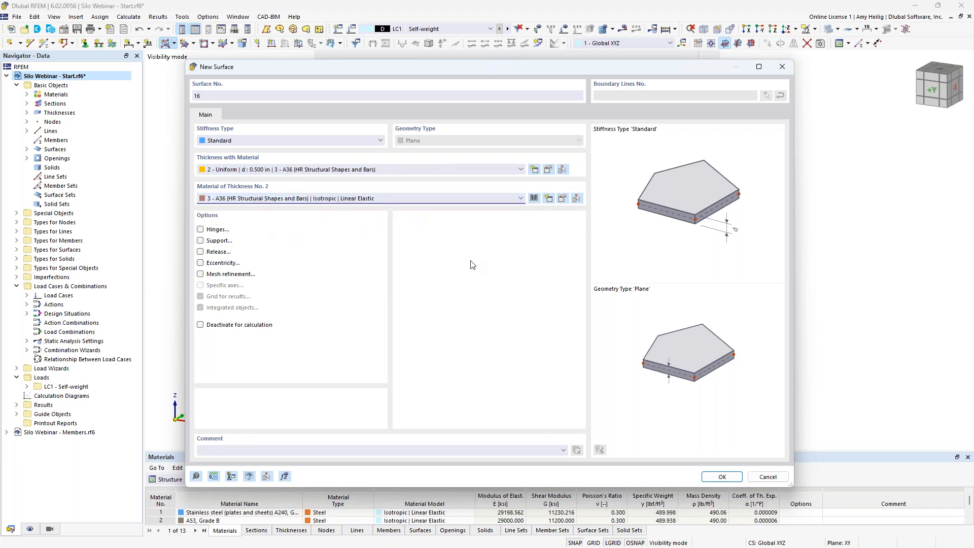
click(718, 477)
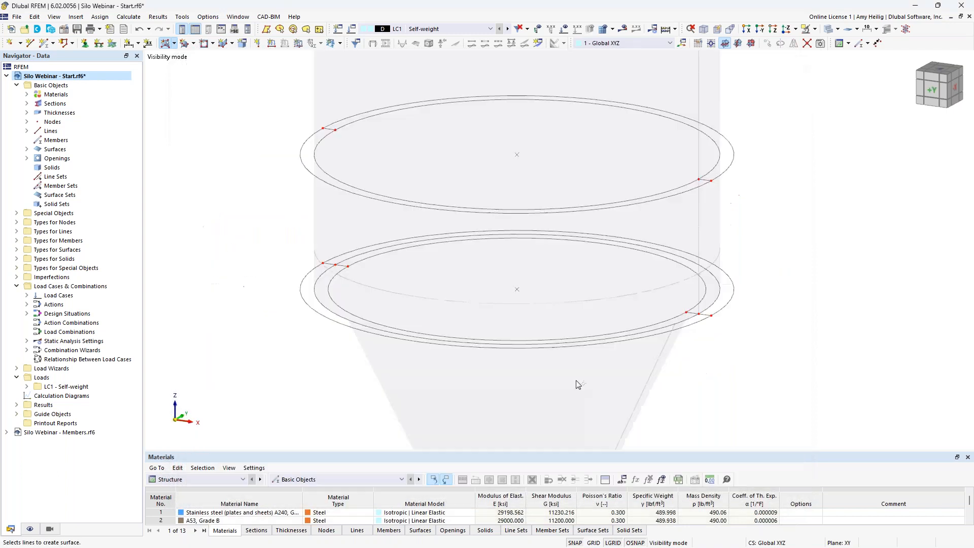
Create the two half-ring surfaces of the upper ring from their inner and outer arcs and connecting lines.
scroll(343, 144, up, 3)
click(319, 121)
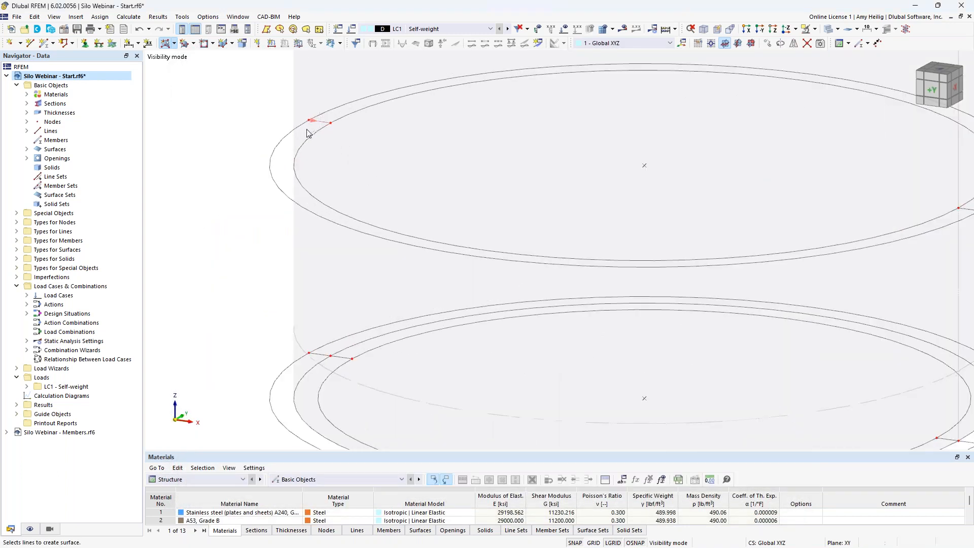
click(297, 127)
click(315, 134)
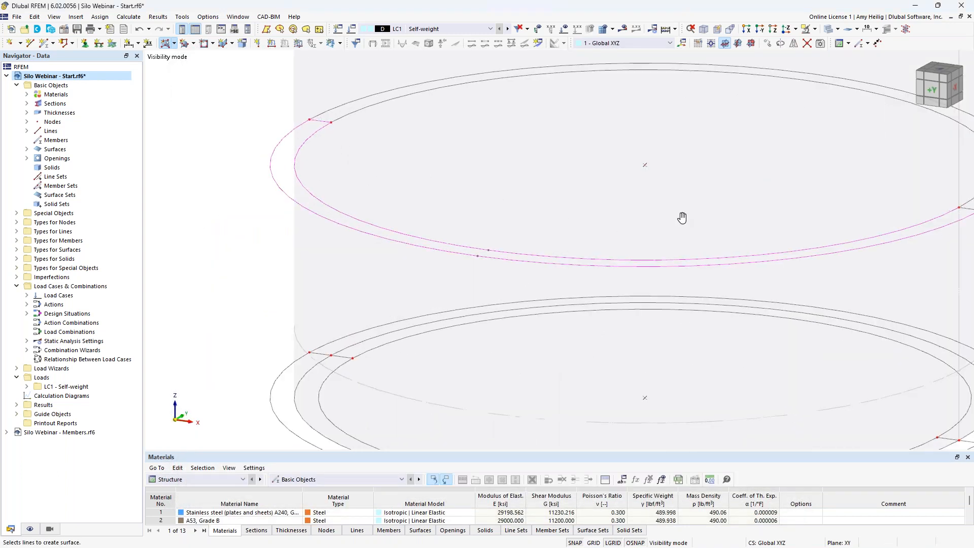
middle_drag(687, 224, 577, 204)
click(855, 192)
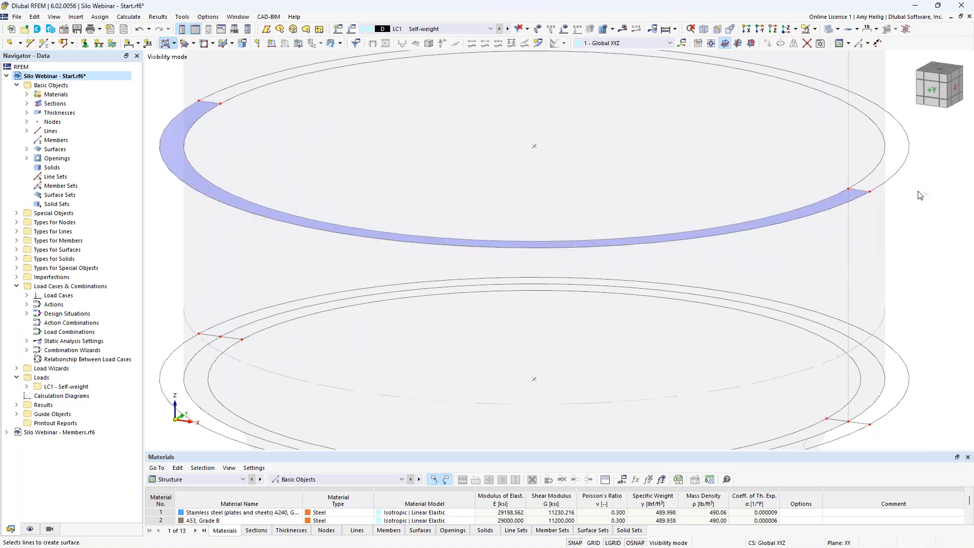
click(766, 67)
click(855, 190)
Create the two half-ring surfaces of the lower ring between its innermost and outermost arcs, and finish creating surfaces.
scroll(619, 286, down, 3)
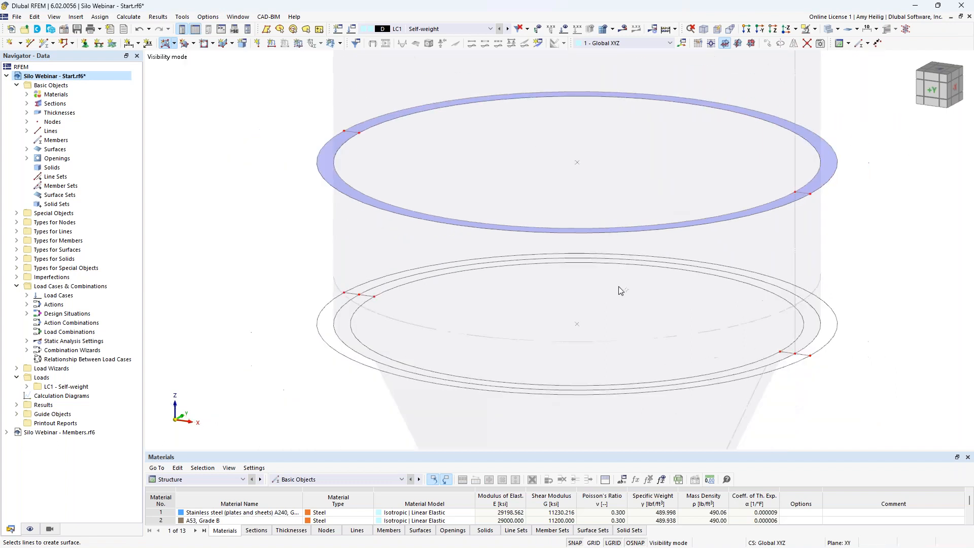
scroll(280, 264, up, 1)
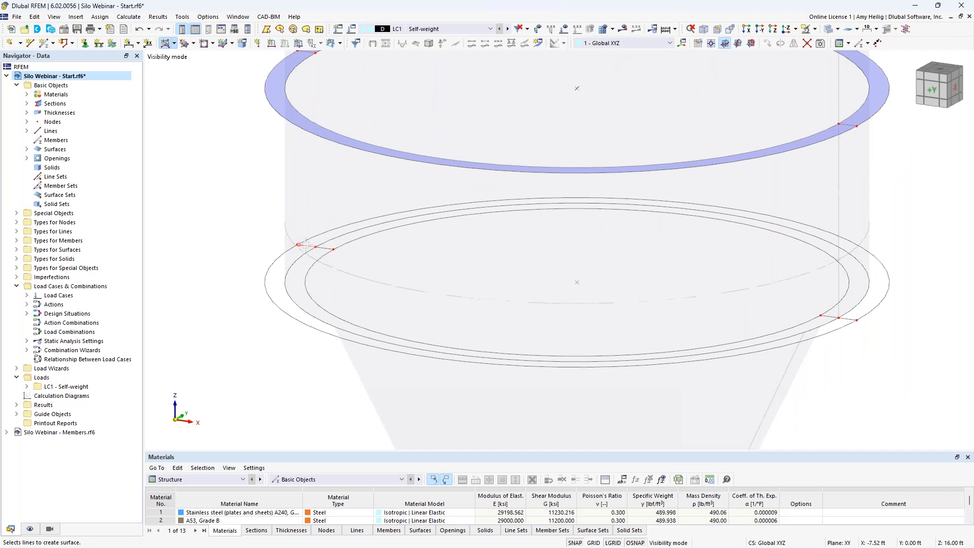
click(322, 257)
click(278, 256)
click(845, 318)
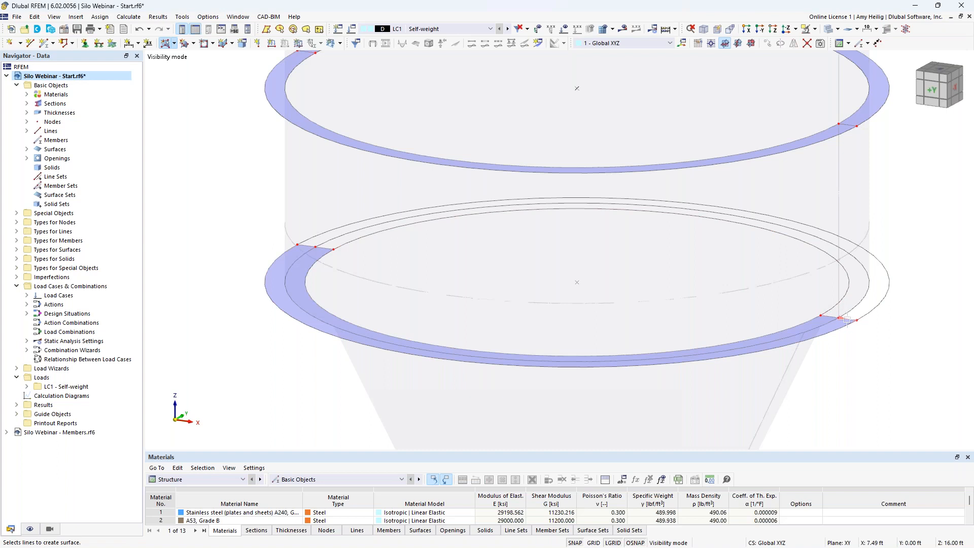
click(847, 320)
click(832, 317)
click(834, 305)
click(874, 308)
click(303, 247)
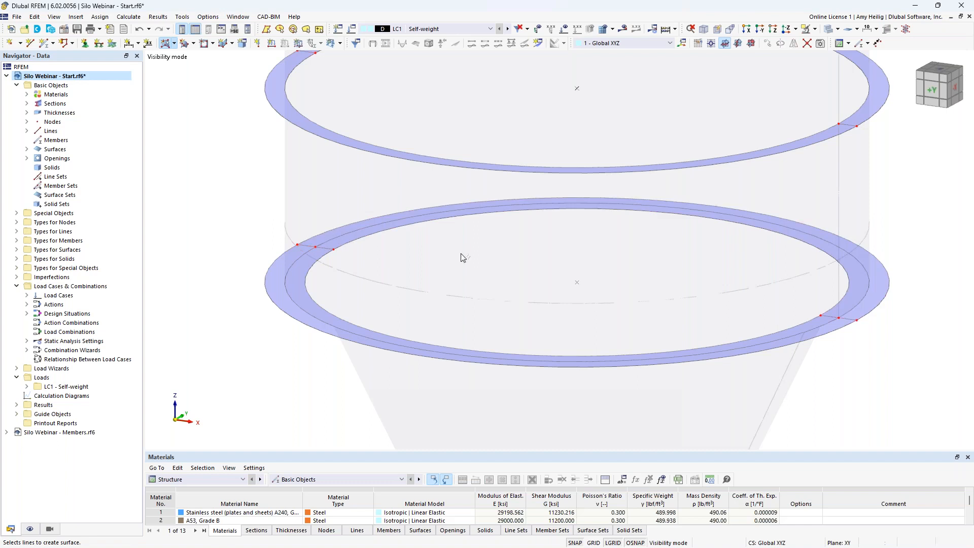
scroll(440, 274, down, 3)
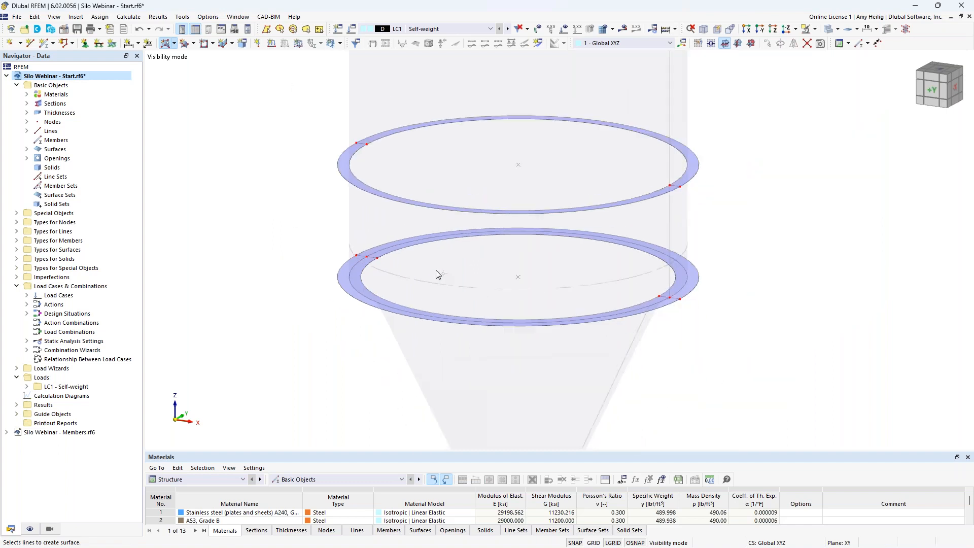
key(Escape)
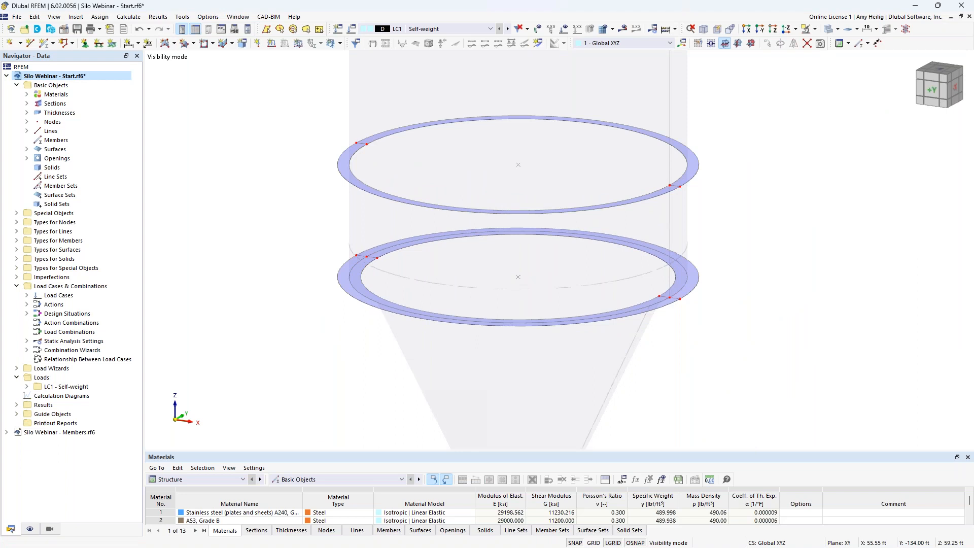
Review the available member types and the section settings for a new member without creating one.
scroll(289, 239, down, 1)
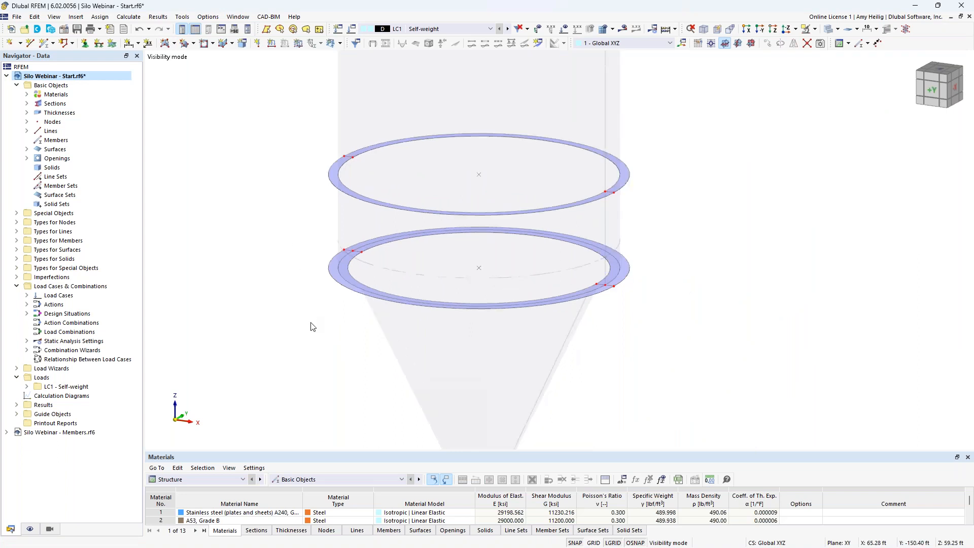
scroll(312, 325, down, 1)
middle_drag(336, 306, 386, 247)
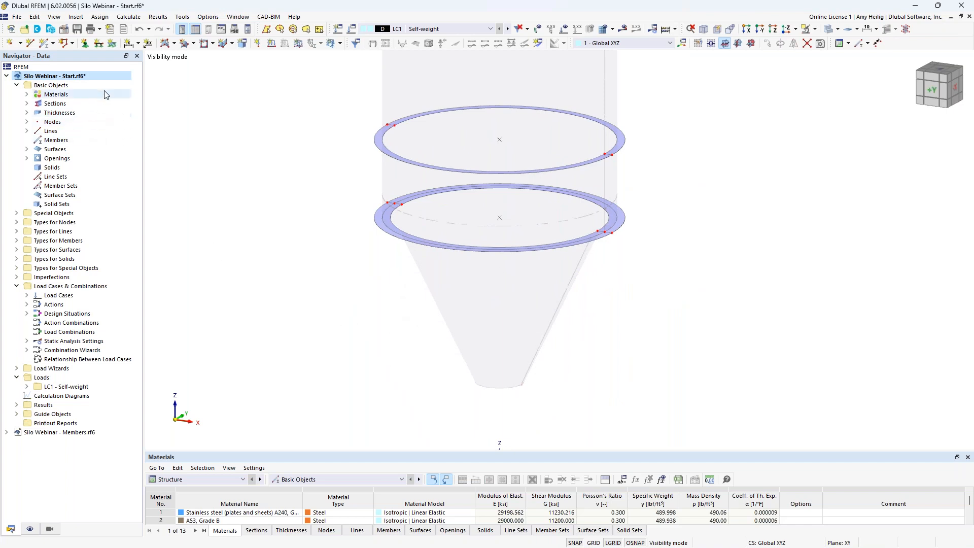
click(44, 45)
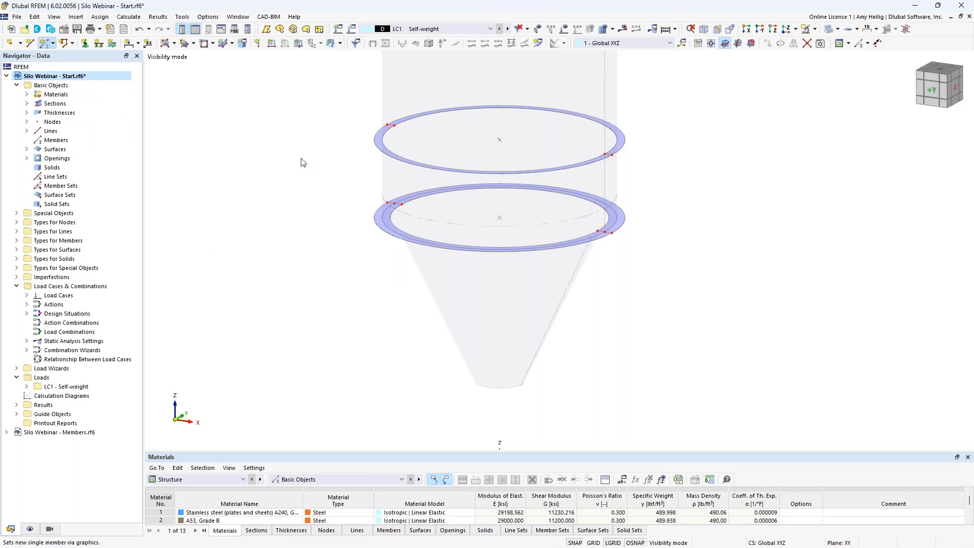
click(257, 145)
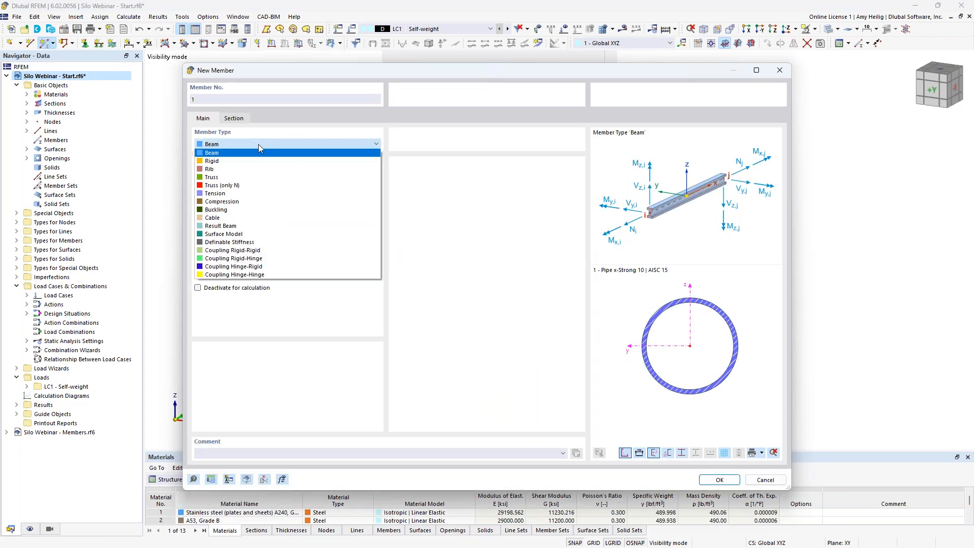
click(257, 144)
click(239, 118)
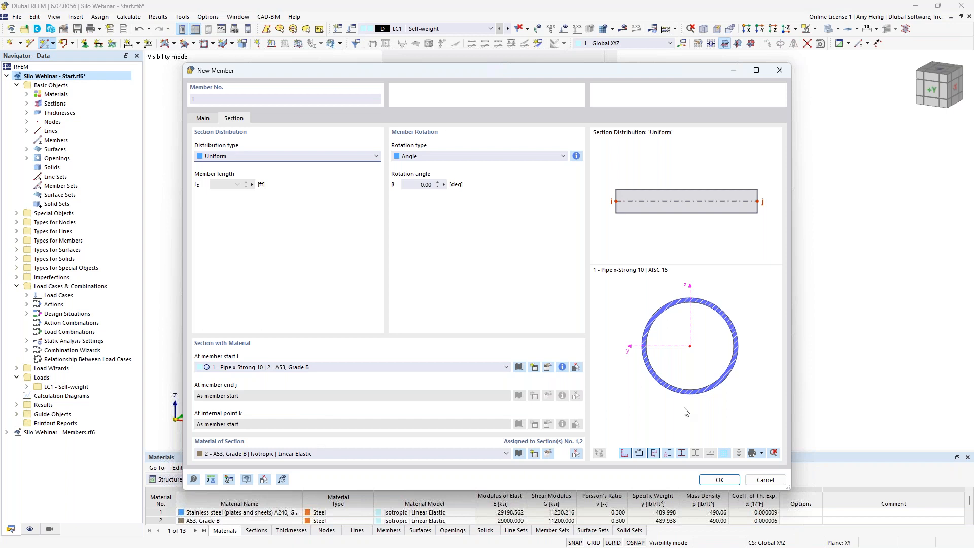
click(765, 480)
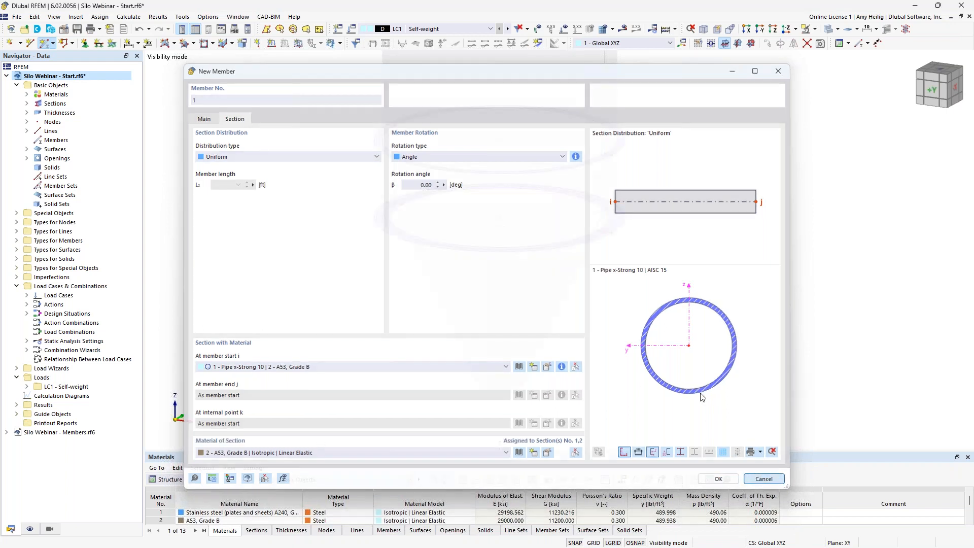
Switch to the open model Silo Webinar - Members.rf6 and view its supporting columns and bracing.
click(238, 17)
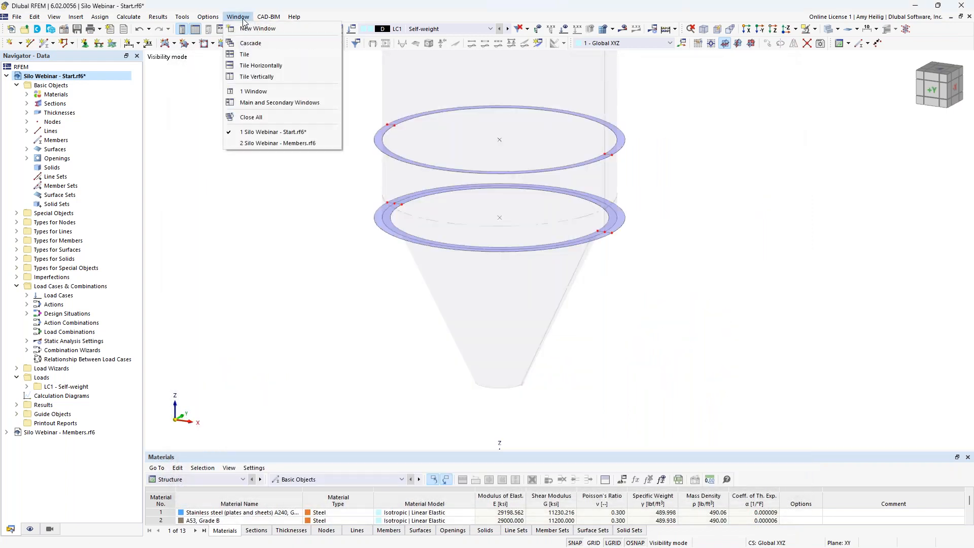
click(263, 143)
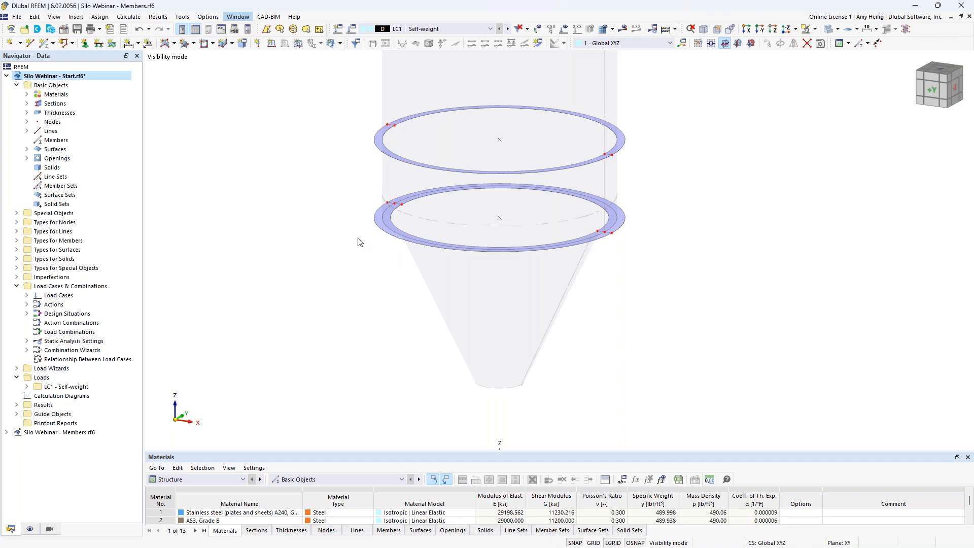
scroll(546, 382, up, 5)
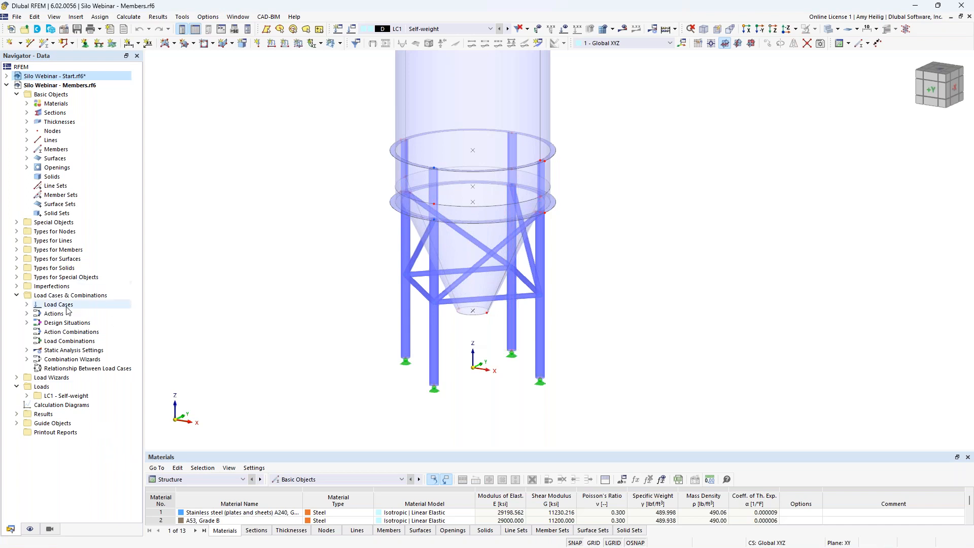
Color the rendered members by their section to distinguish the columns, braces and channels of the support structure.
click(29, 529)
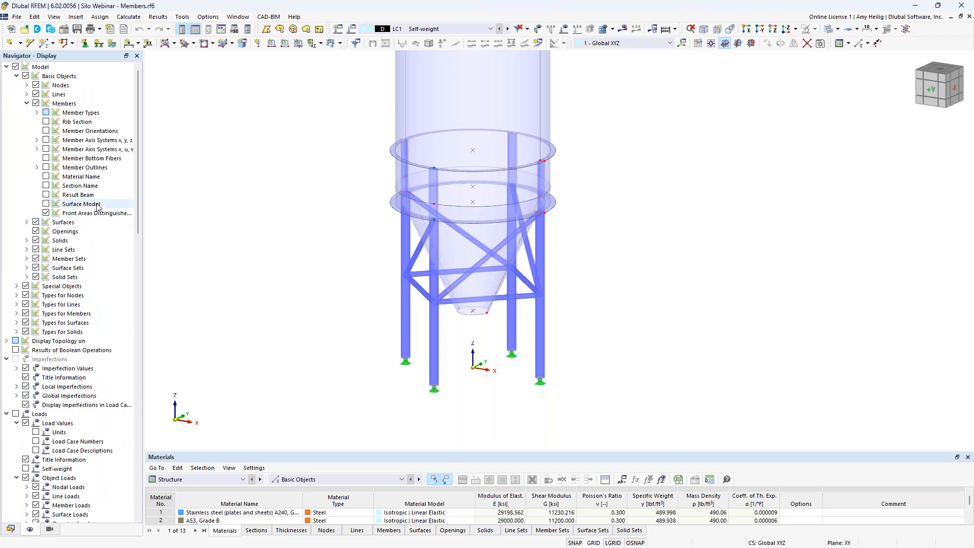
scroll(98, 206, down, 20)
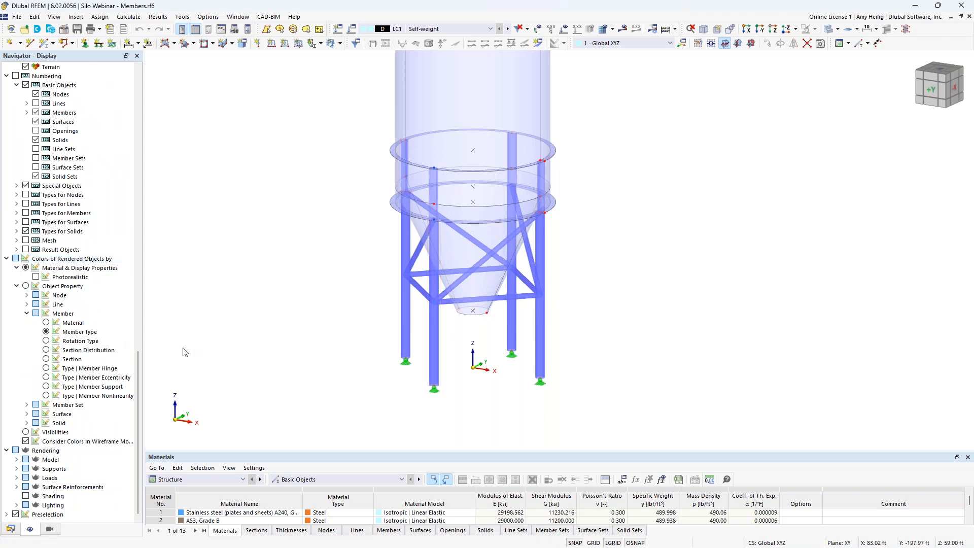
click(46, 359)
scroll(264, 311, up, 3)
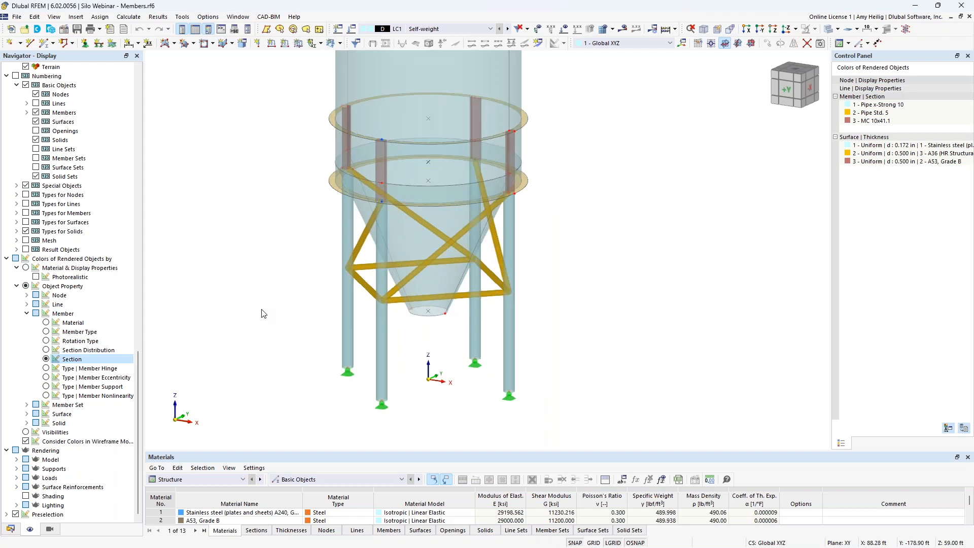
middle_drag(265, 303, 265, 301)
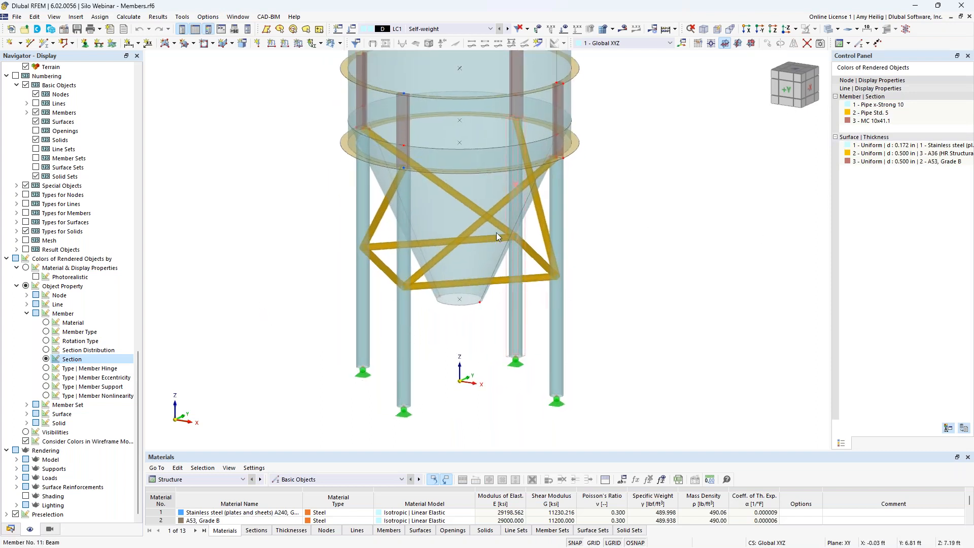
Inspect the section and material assigned to a supporting column, then examine the channel members between the two rings.
double_click(556, 318)
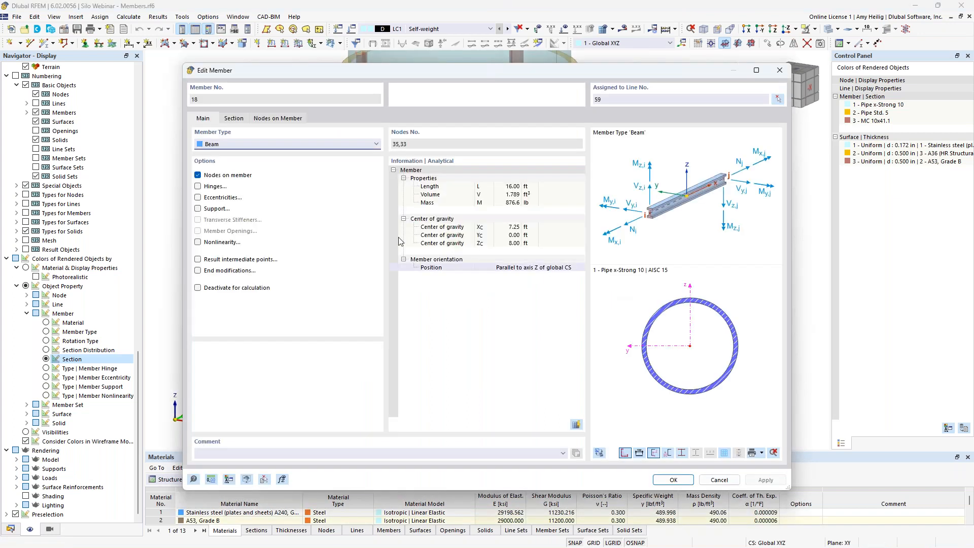
click(234, 120)
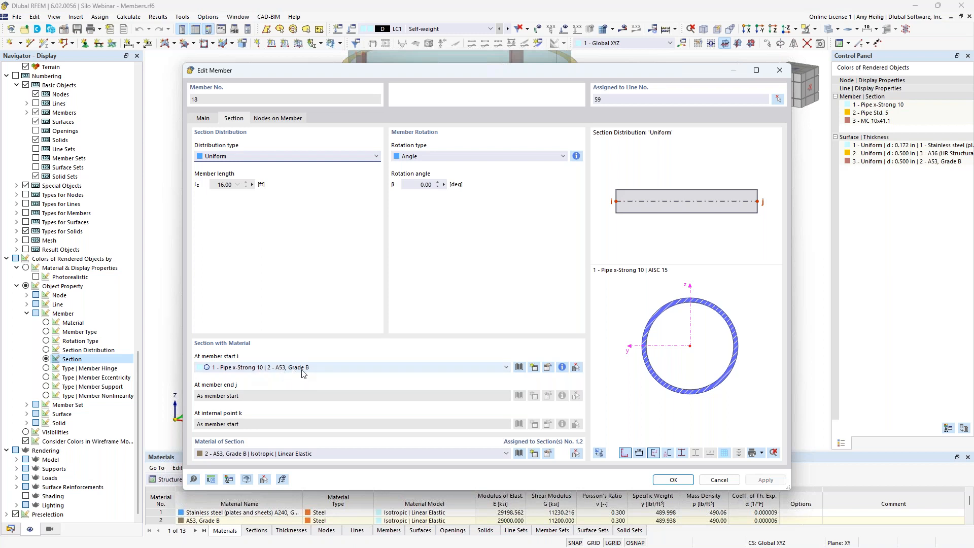
click(719, 478)
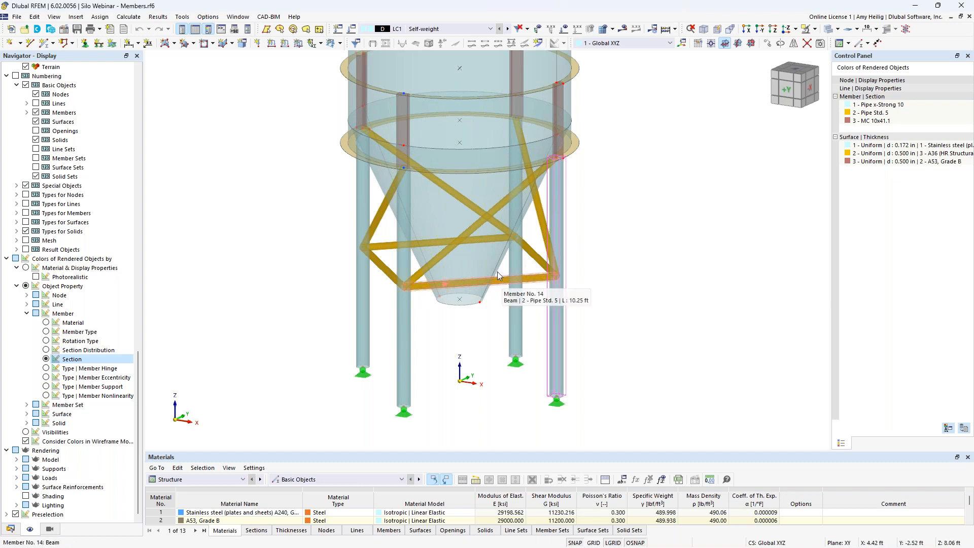
middle_drag(634, 152, 630, 236)
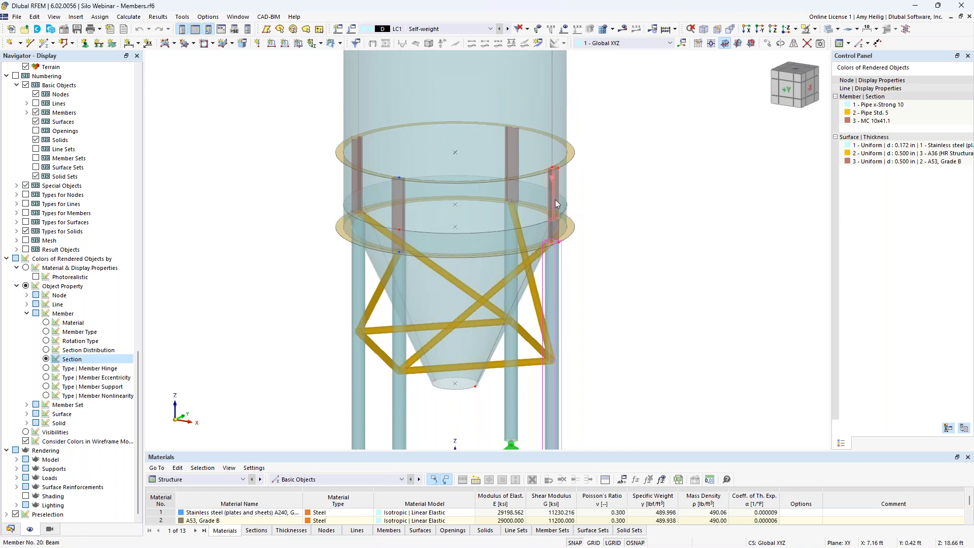
scroll(555, 199, up, 2)
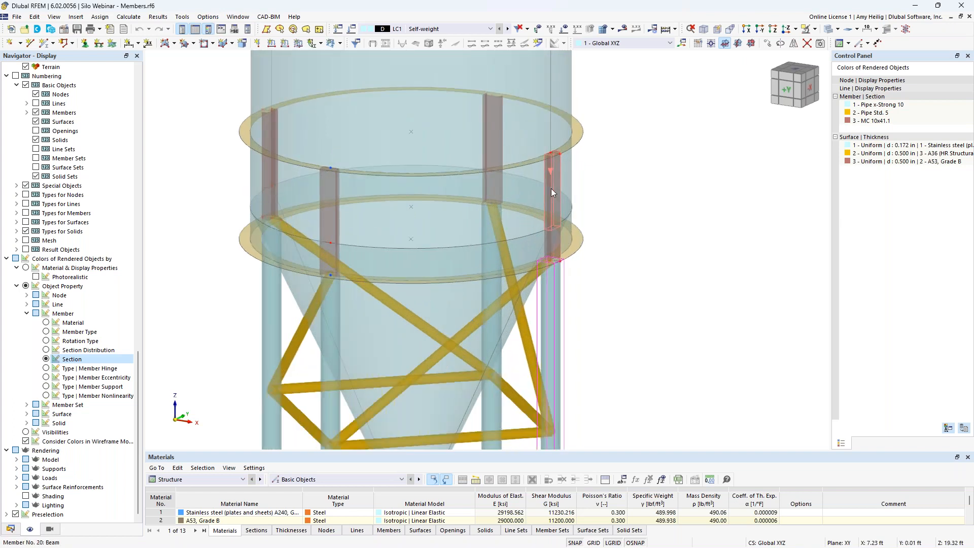
mouse_move(552, 193)
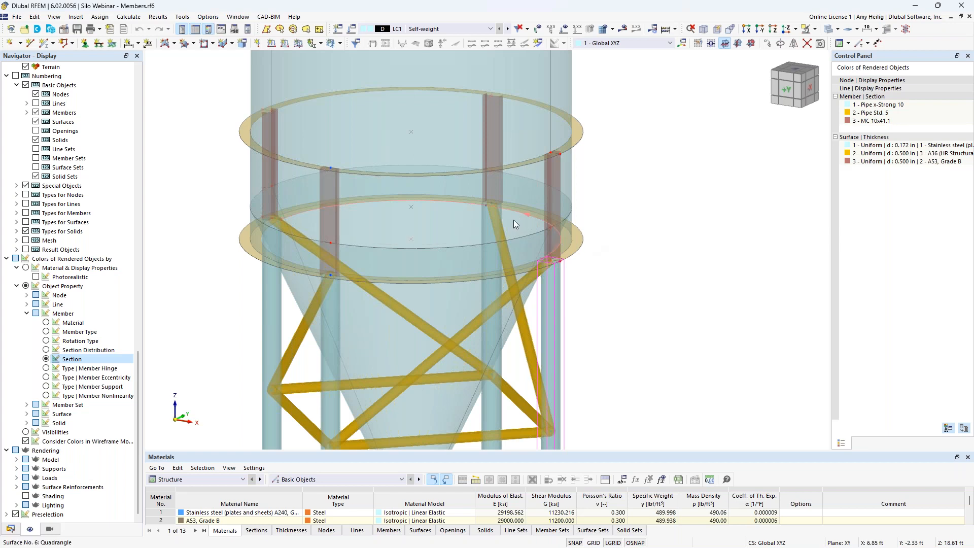
scroll(529, 261, down, 5)
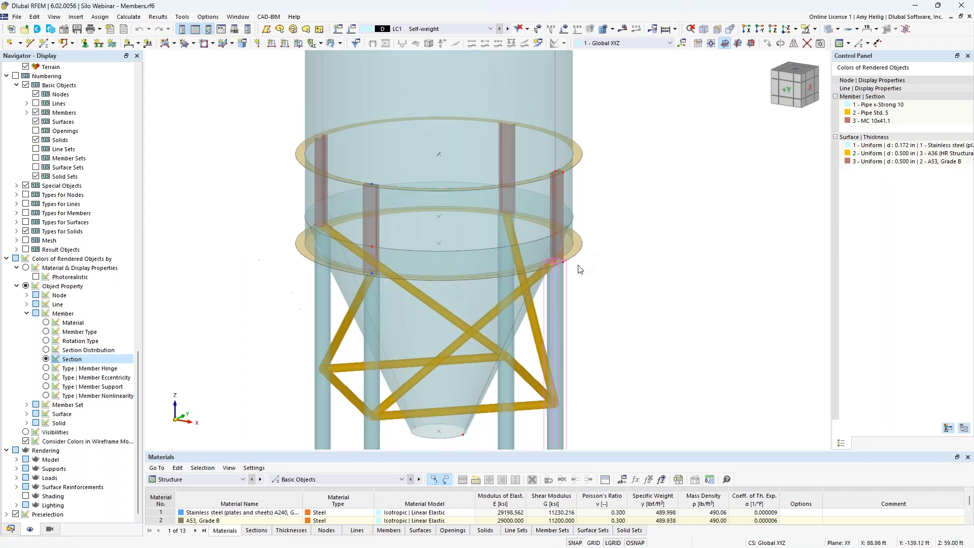
middle_drag(624, 301, 616, 276)
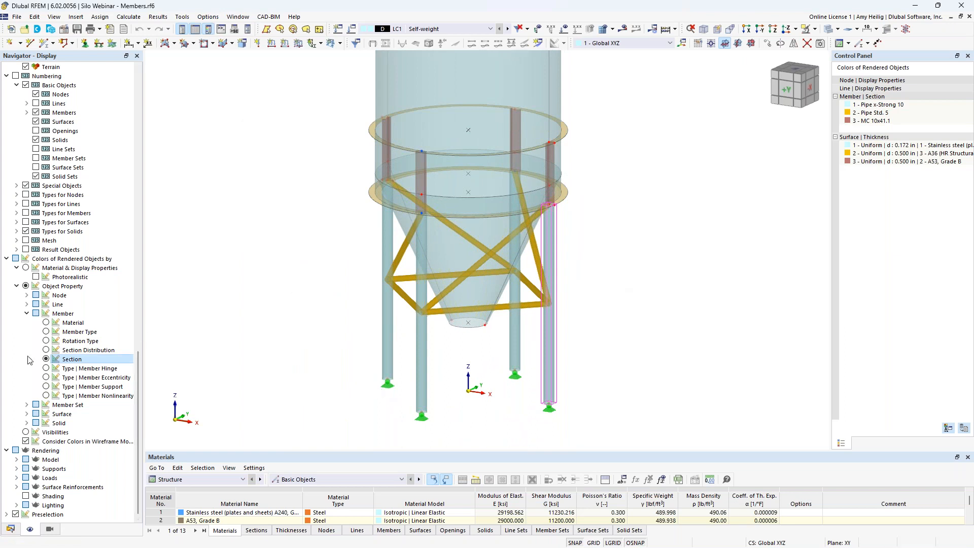
Color the rendered members by member type and review the type options of a Beam column without changing it.
click(45, 333)
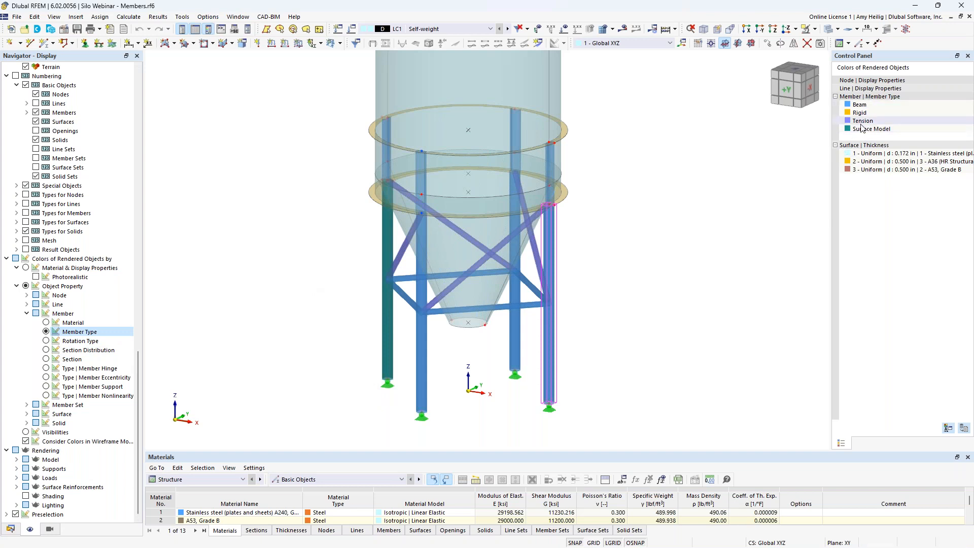
double_click(546, 349)
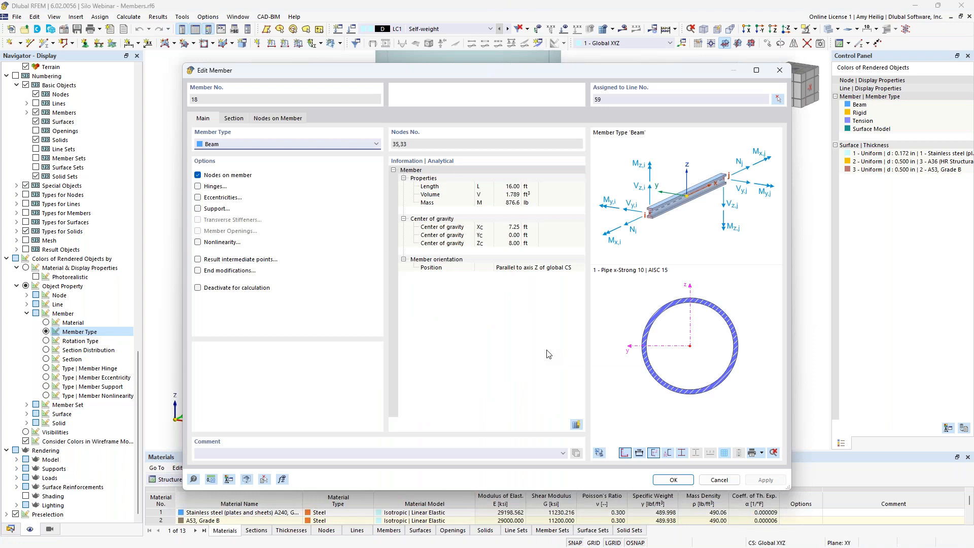
click(229, 146)
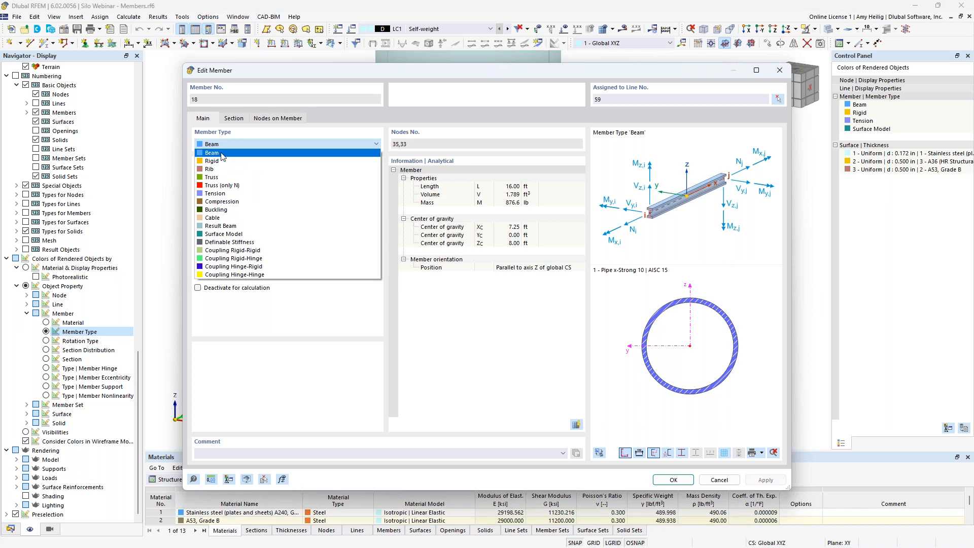
click(225, 155)
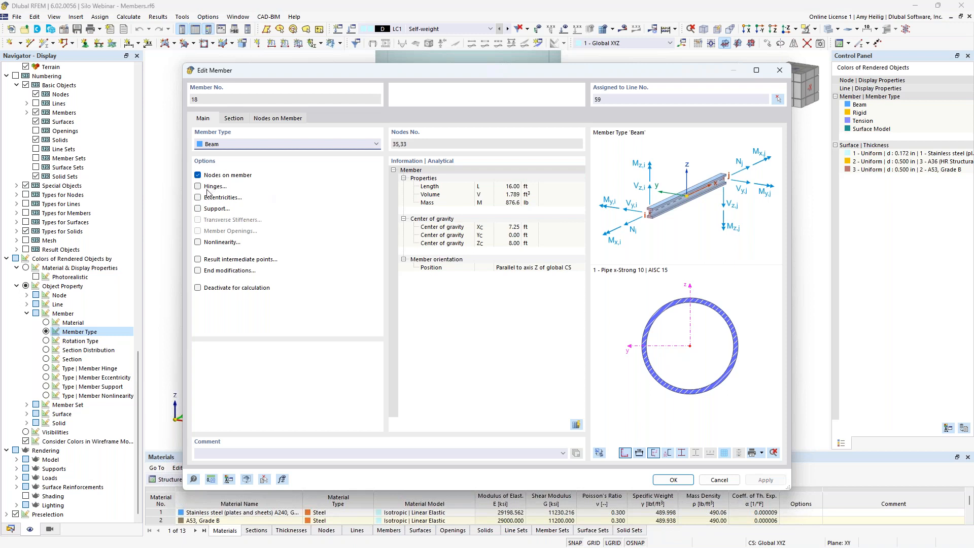
click(719, 480)
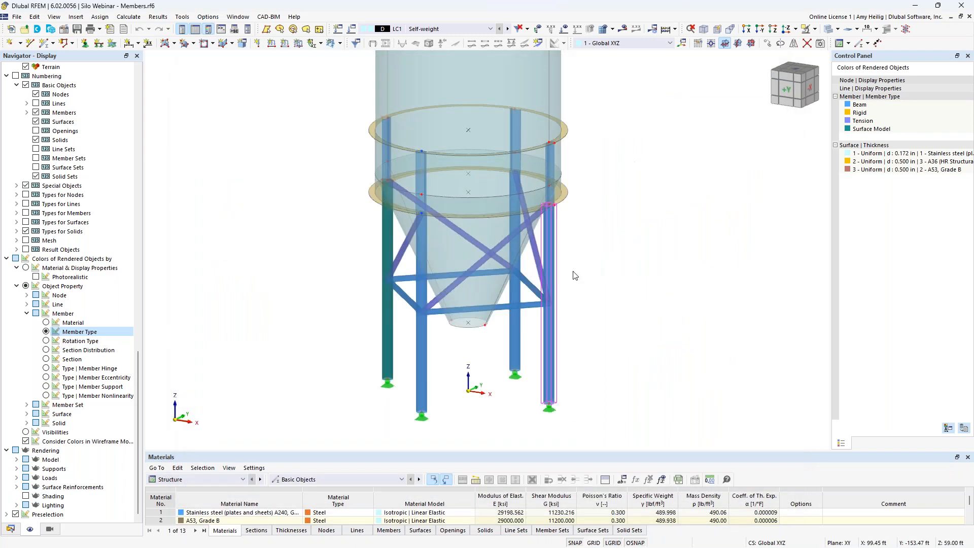
Review the Tension member type settings of a diagonal brace and leave the member unchanged.
scroll(502, 315, up, 1)
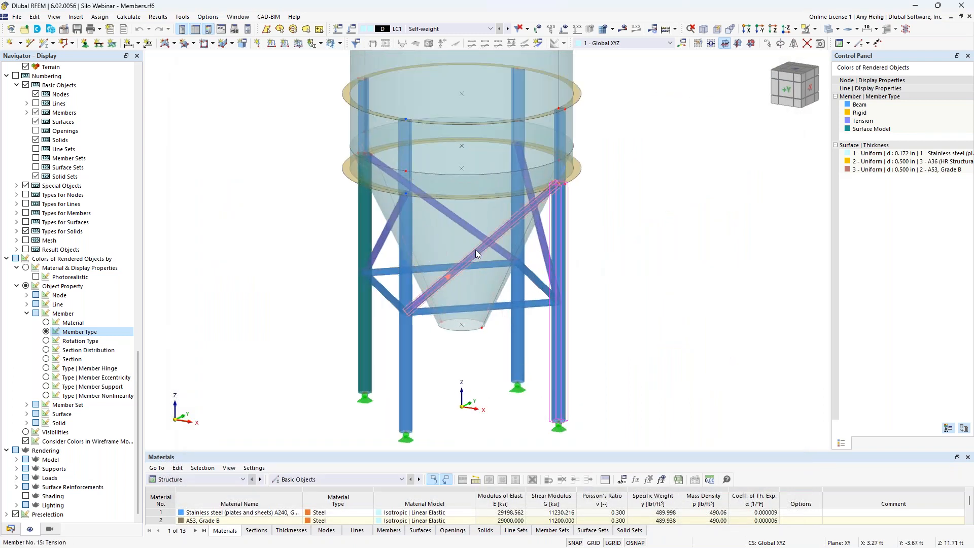
mouse_move(476, 250)
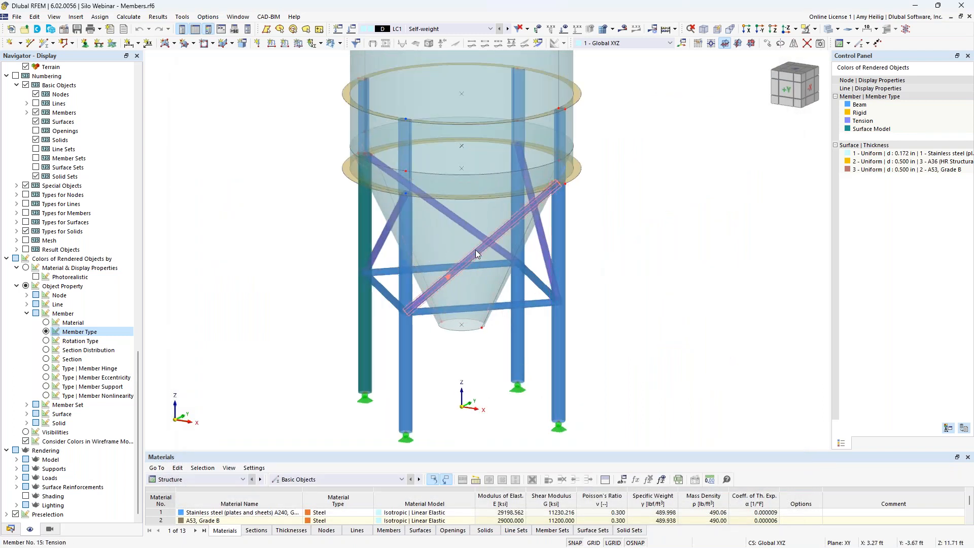
double_click(476, 250)
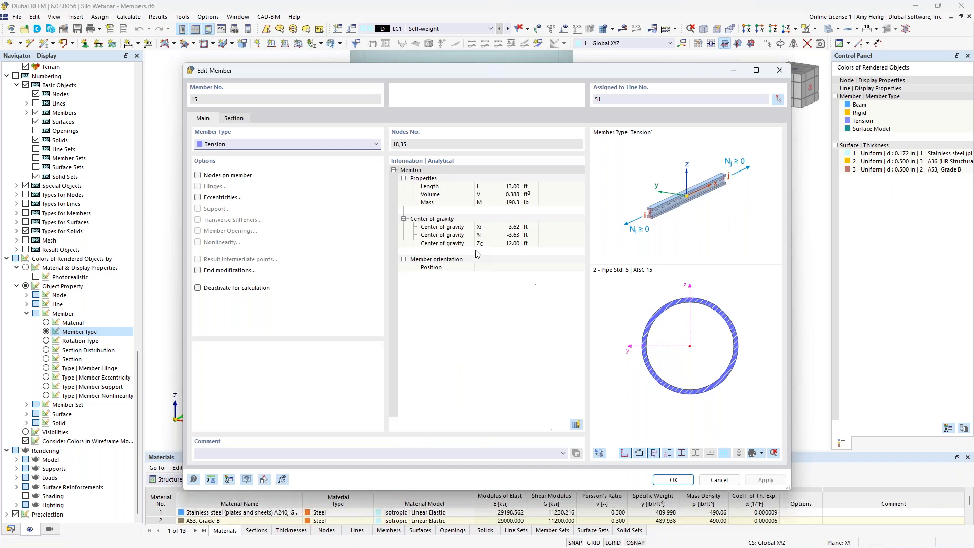
click(273, 145)
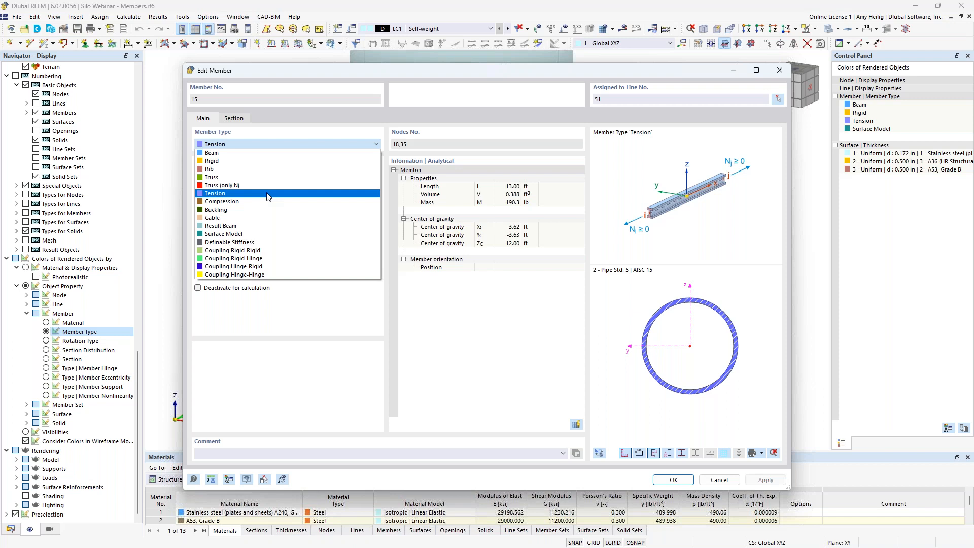
click(268, 197)
click(718, 480)
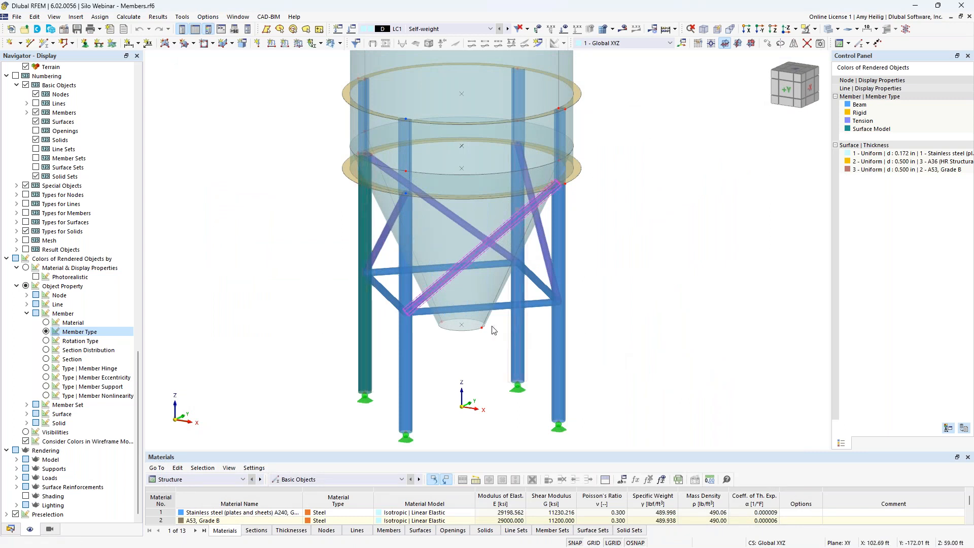
Review the Surface Model member type and section settings of the differently colored column, leaving the member unchanged.
double_click(366, 332)
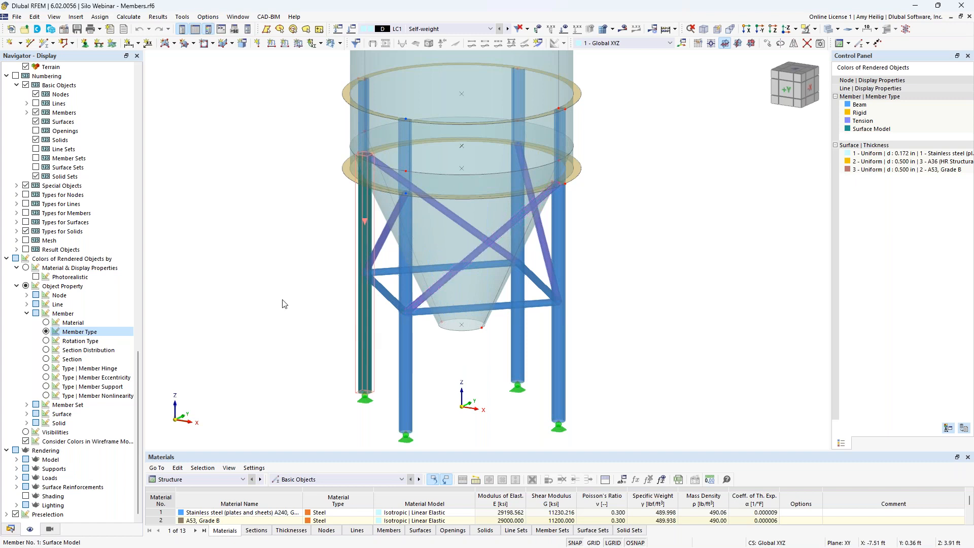
click(266, 145)
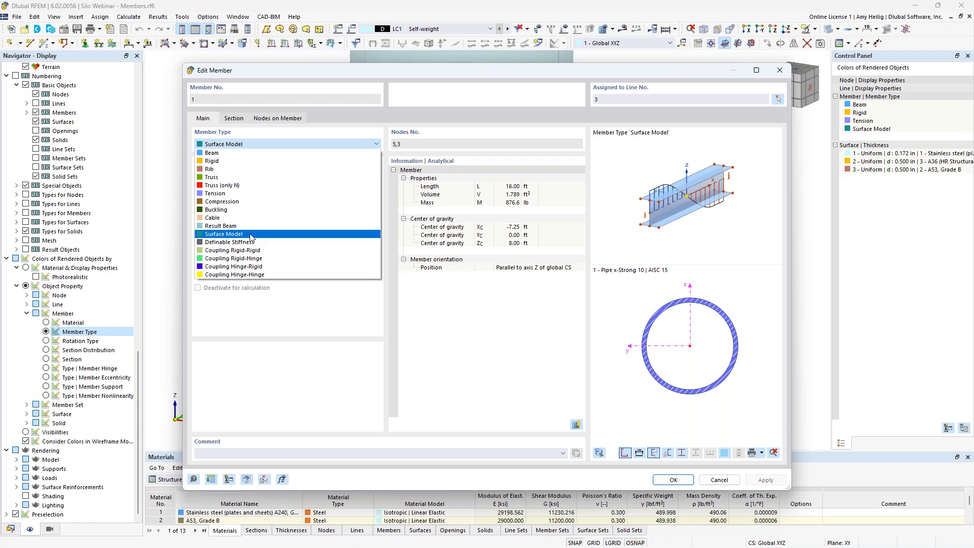
click(243, 142)
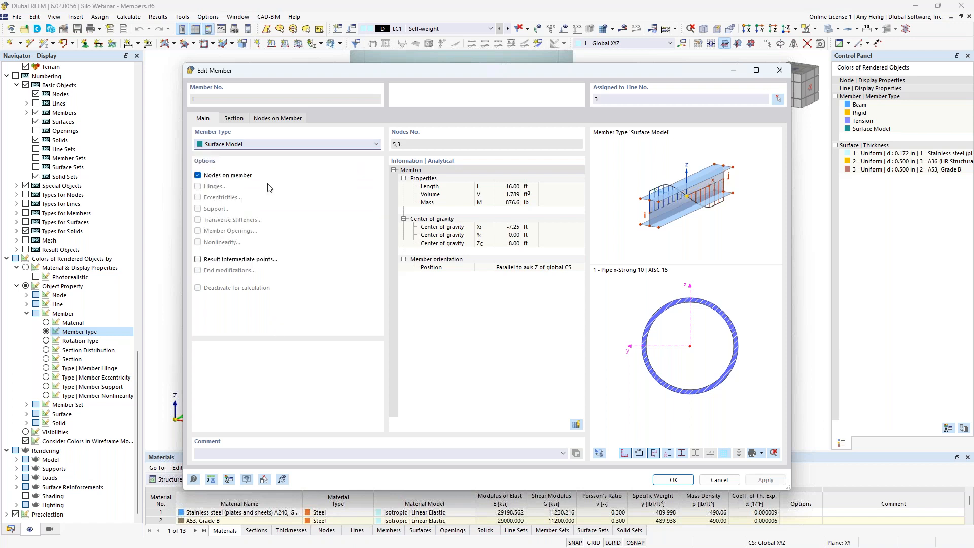
click(233, 119)
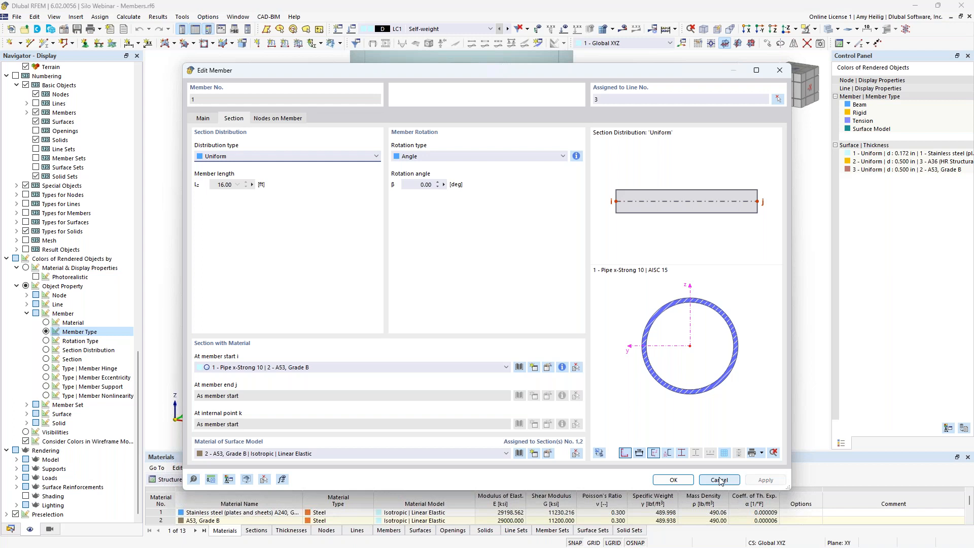
click(208, 118)
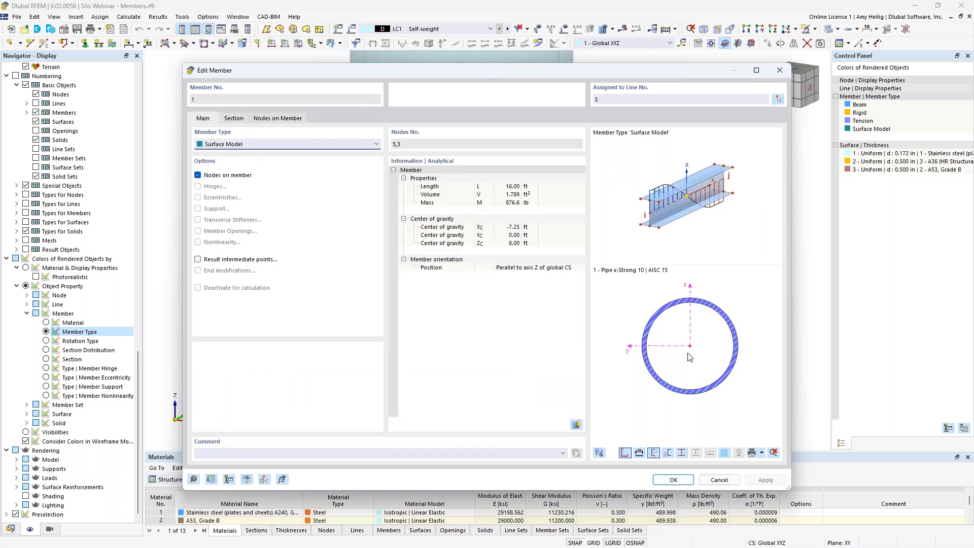
click(720, 480)
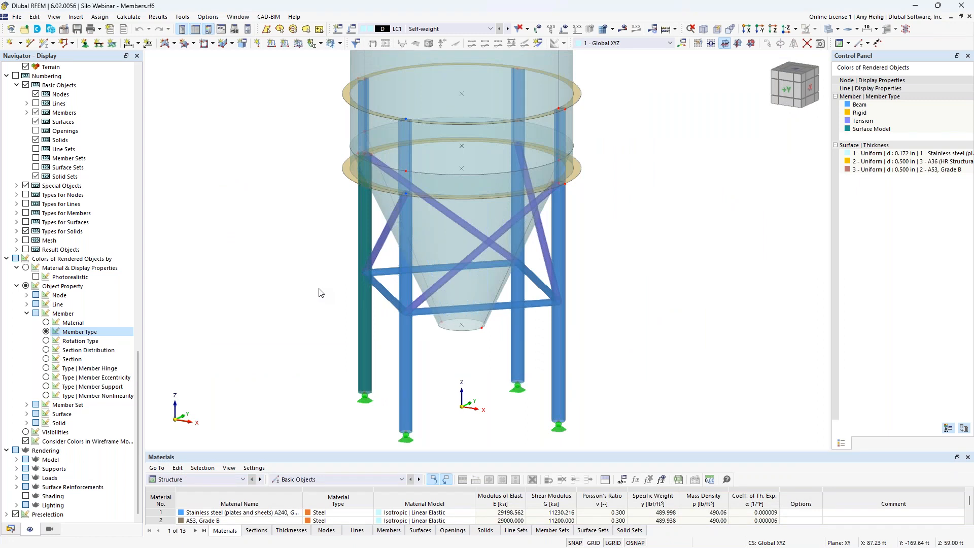
Activate visibility by surface material and isolate the stainless steel surfaces of the silo.
middle_drag(387, 399, 385, 333)
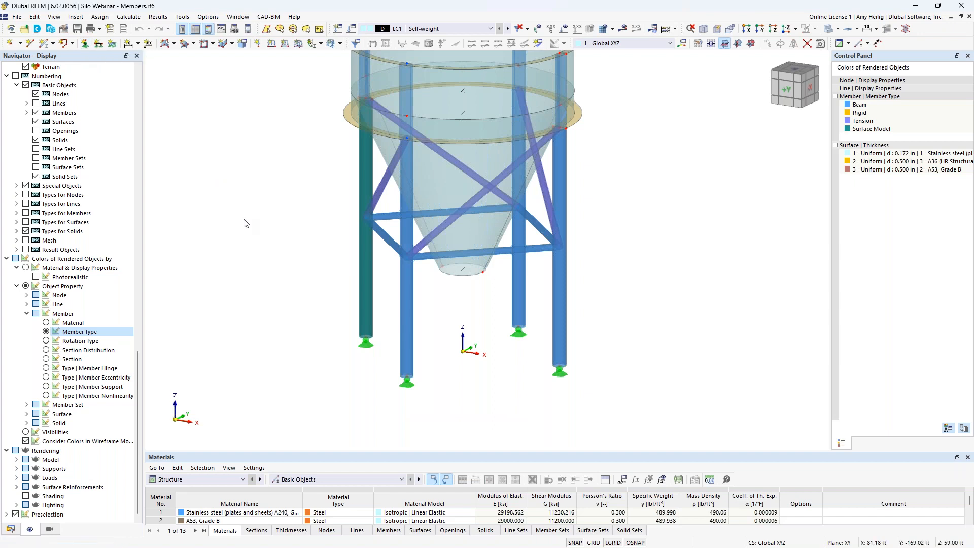
scroll(269, 267, down, 1)
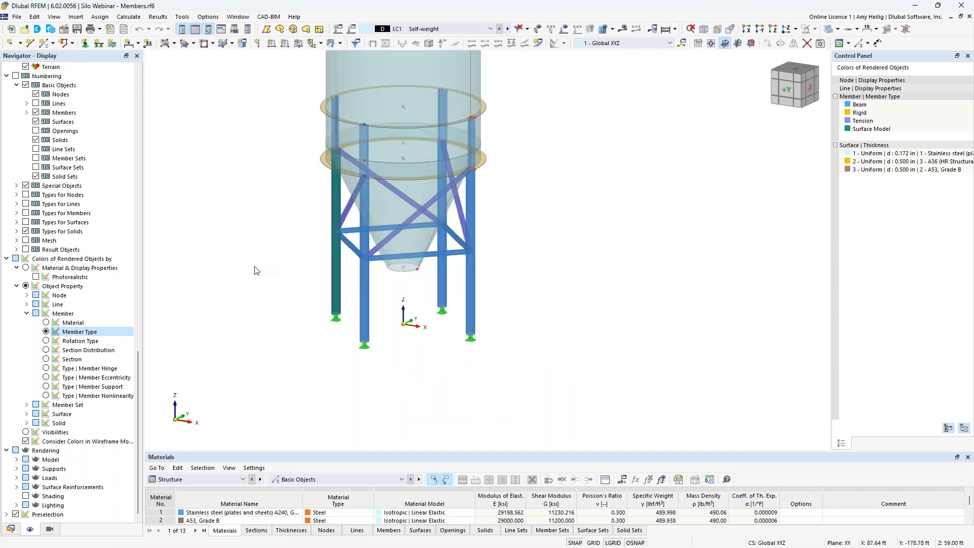
middle_drag(245, 246, 318, 311)
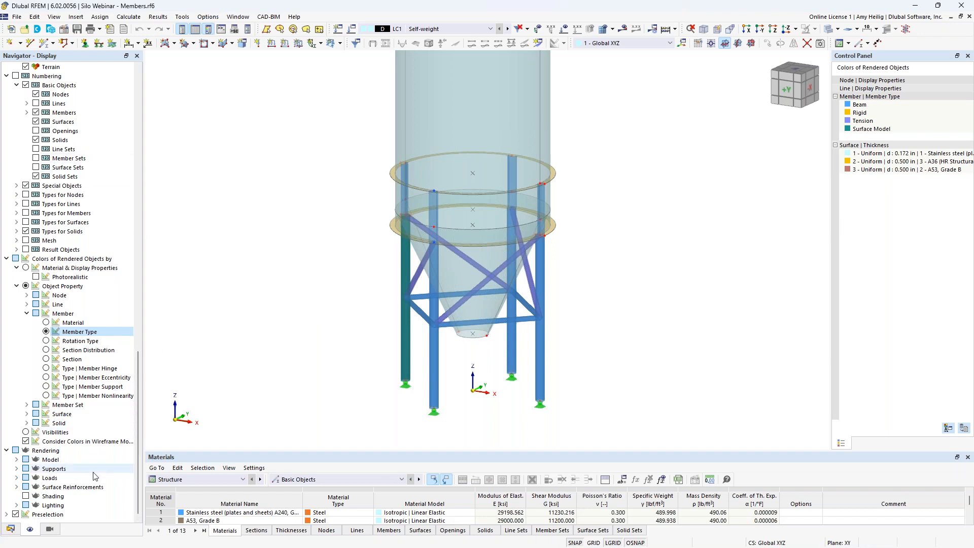
click(54, 530)
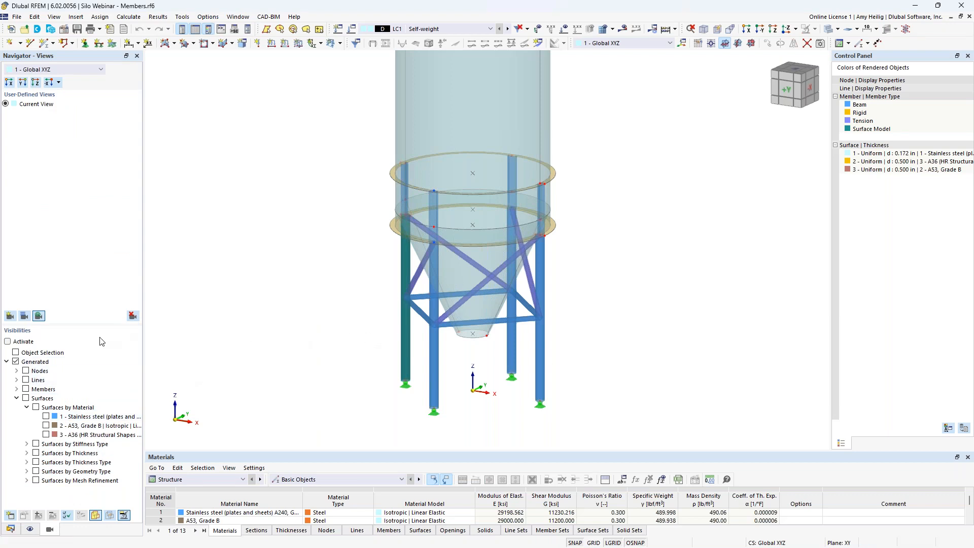
click(25, 398)
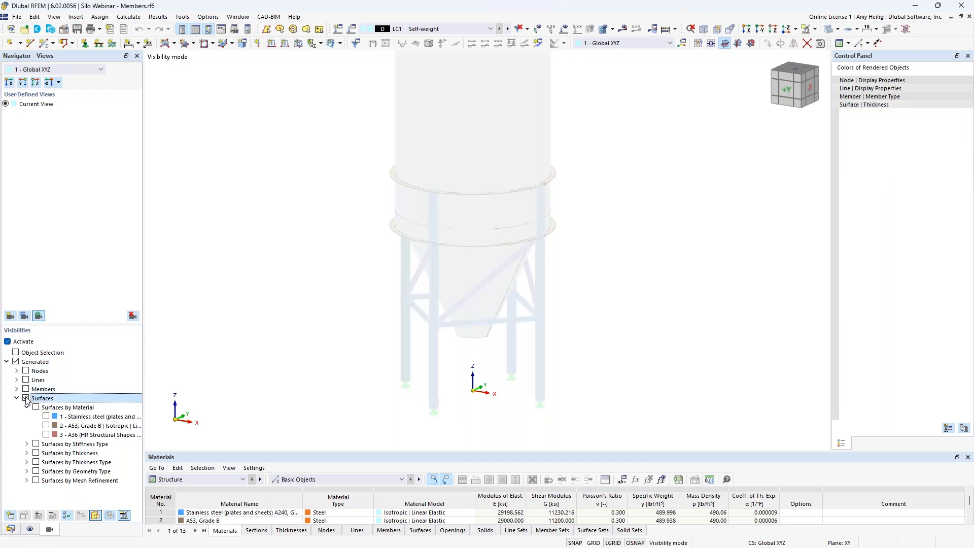
click(46, 417)
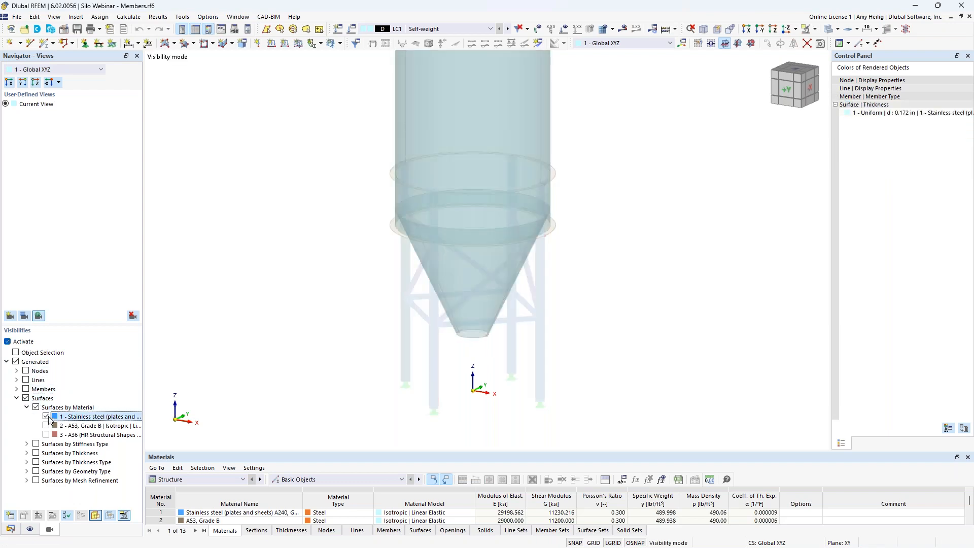
middle_drag(405, 274, 404, 290)
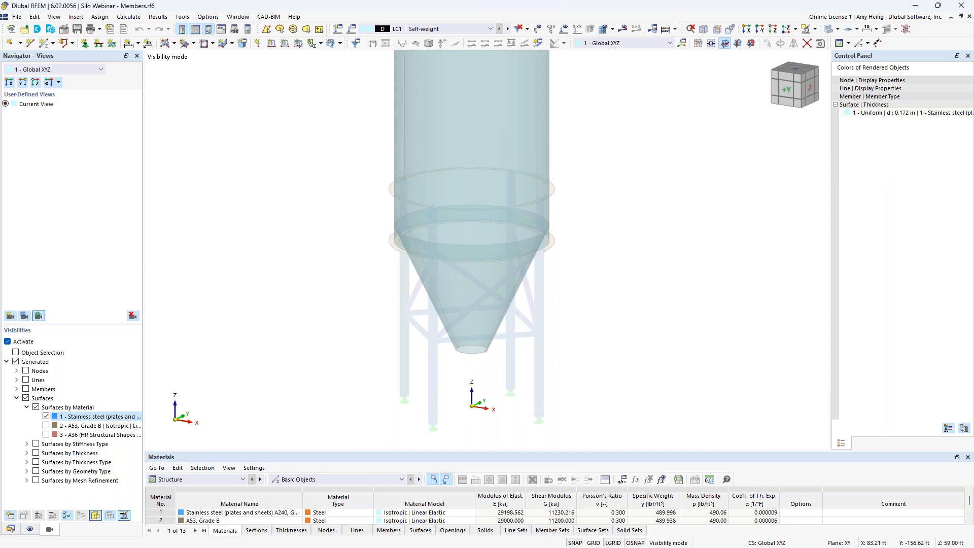
Turn on the local axis systems display for the silo surfaces.
scroll(410, 284, down, 4)
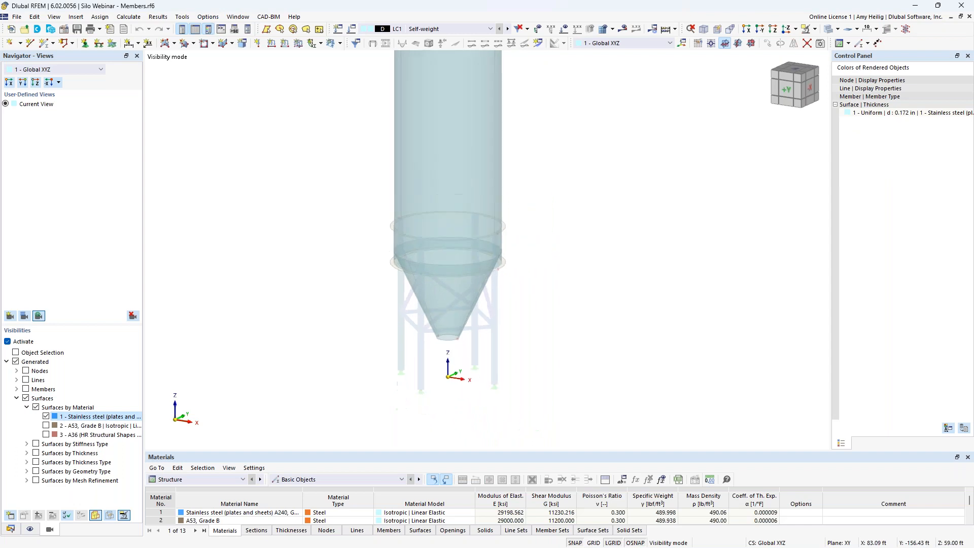
right_click(446, 267)
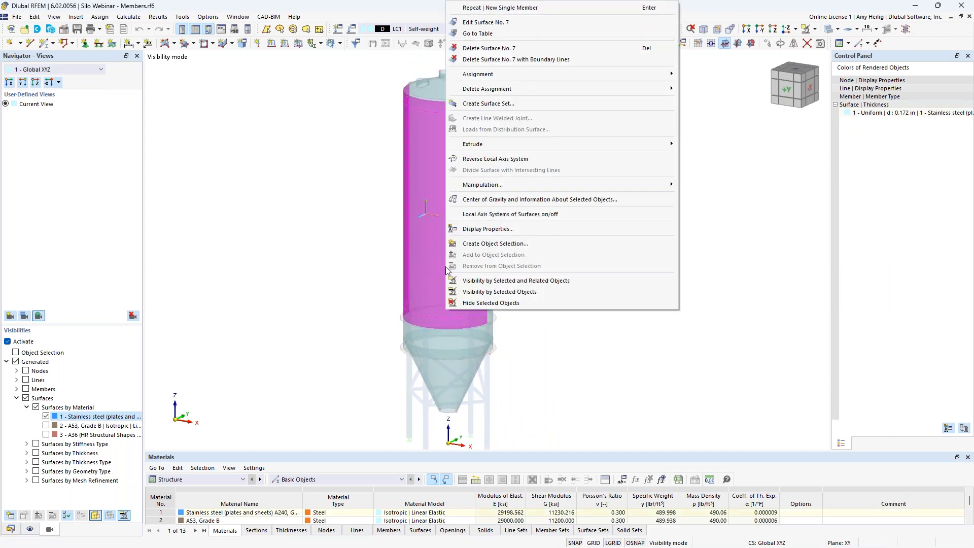
click(509, 213)
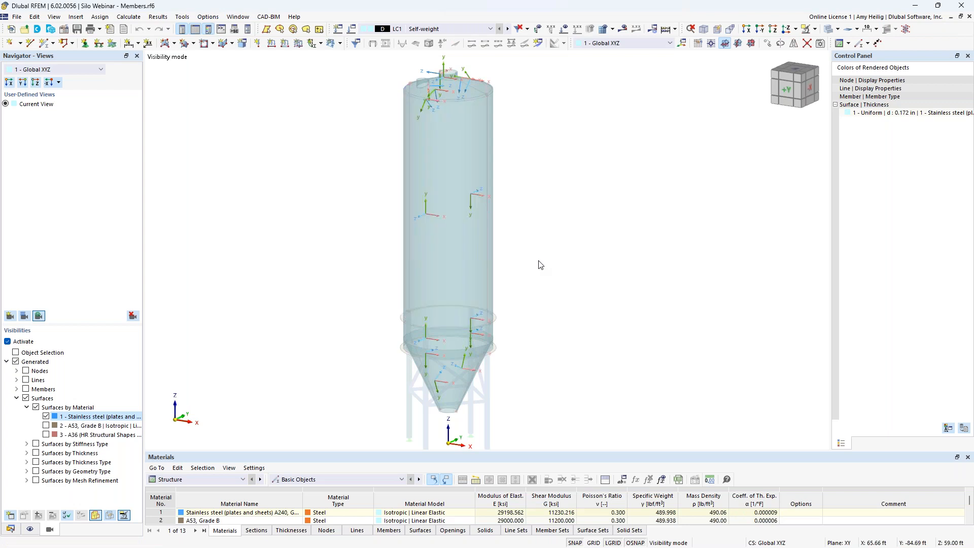
Reverse the local axis system of the hopper cone surfaces and the adjoining short wall surface whose z-axis points inward.
mouse_move(531, 269)
ctrl+middle_down()
mouse_move(561, 265)
mouse_move(517, 269)
ctrl+middle_up()
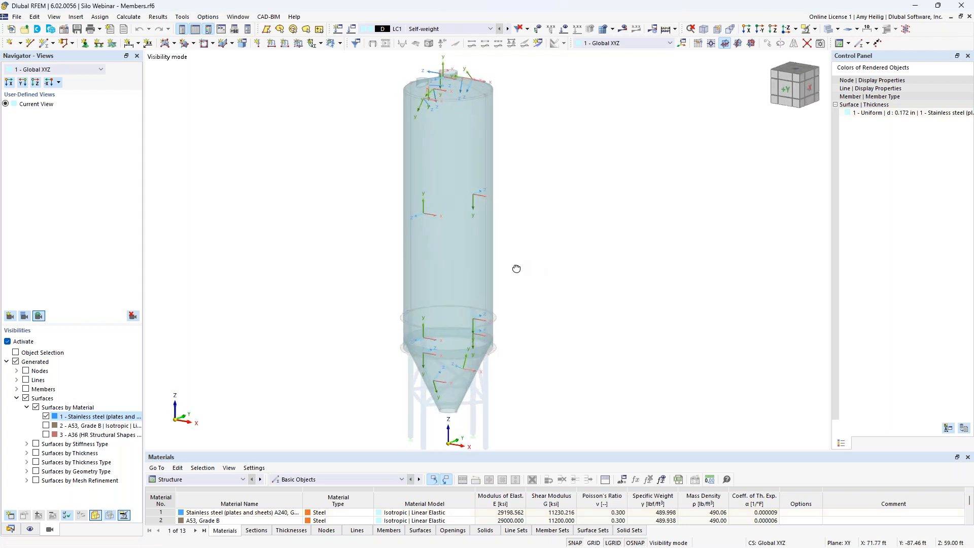
scroll(449, 379, up, 5)
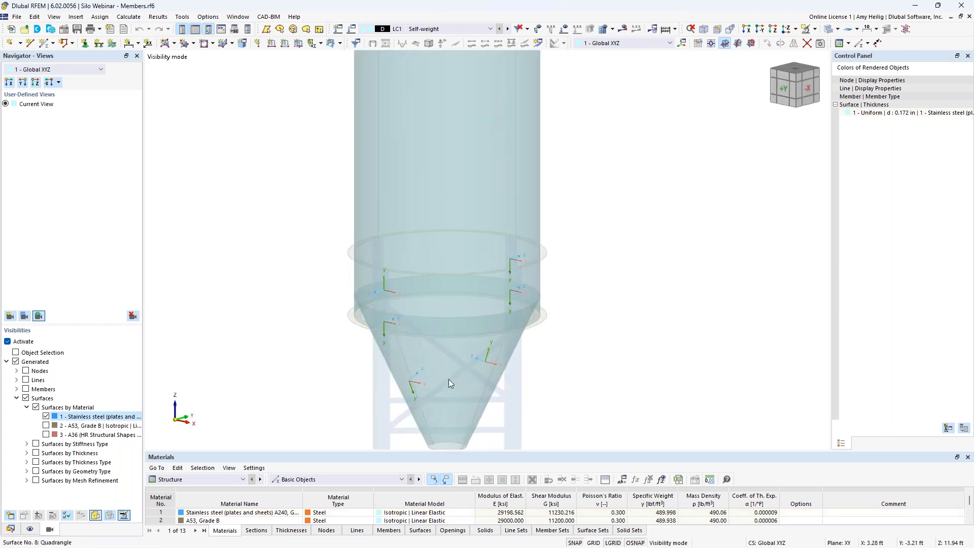
scroll(448, 379, up, 2)
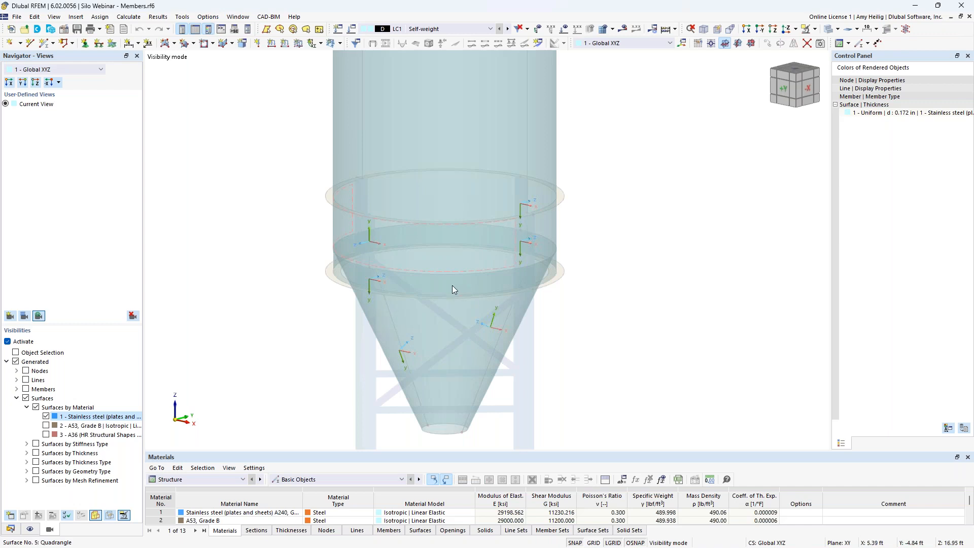
ctrl+middle_drag(433, 289, 384, 290)
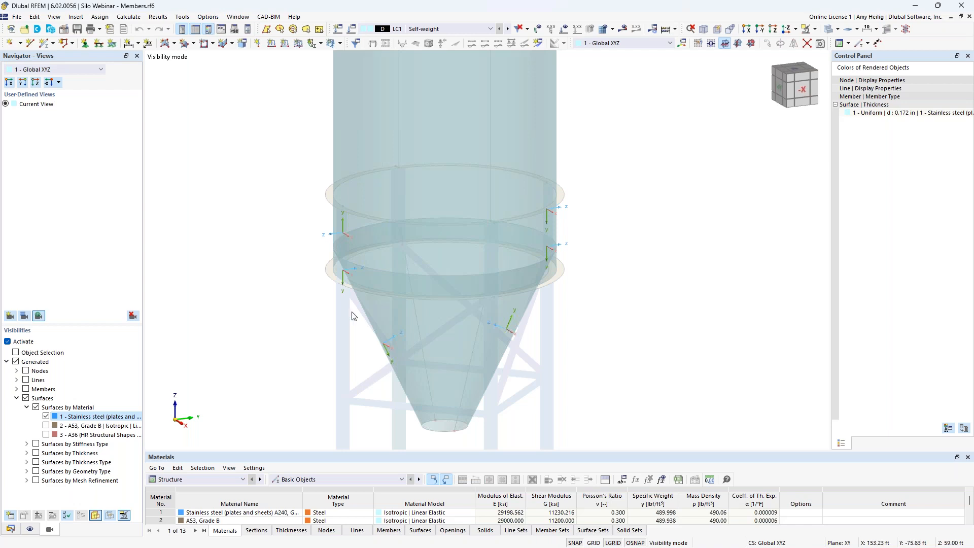
scroll(373, 327, up, 2)
middle_drag(370, 327, 326, 263)
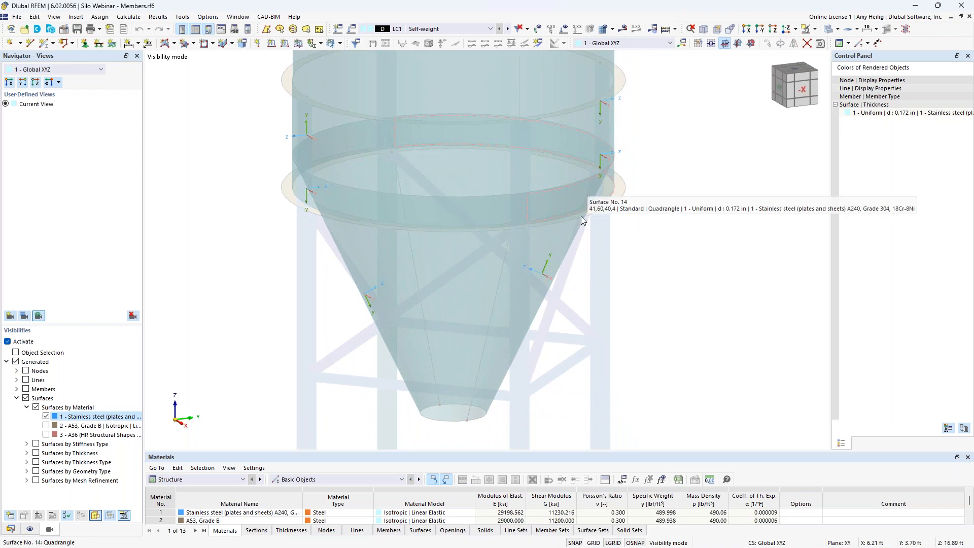
drag(571, 341, 322, 284)
ctrl+middle_drag(330, 284, 302, 203)
click(304, 199)
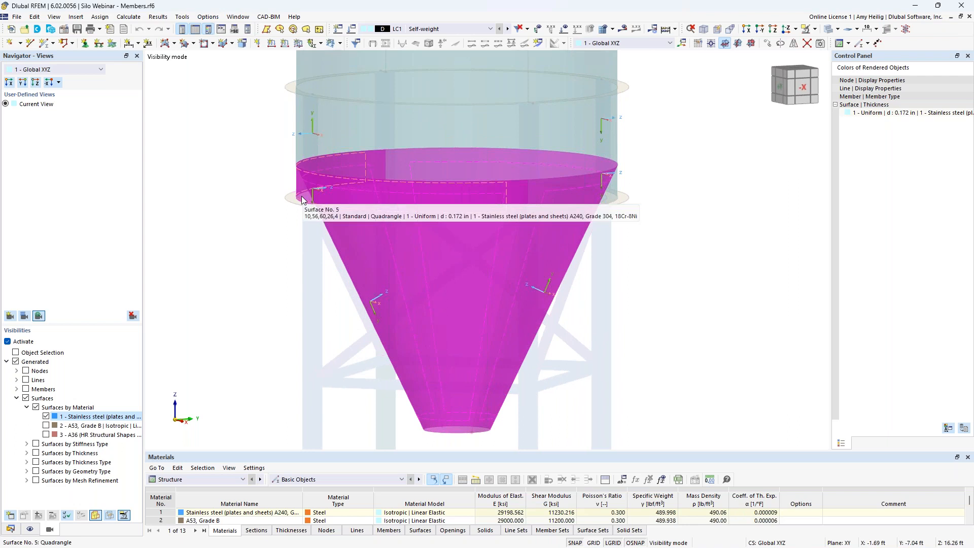
right_click(399, 279)
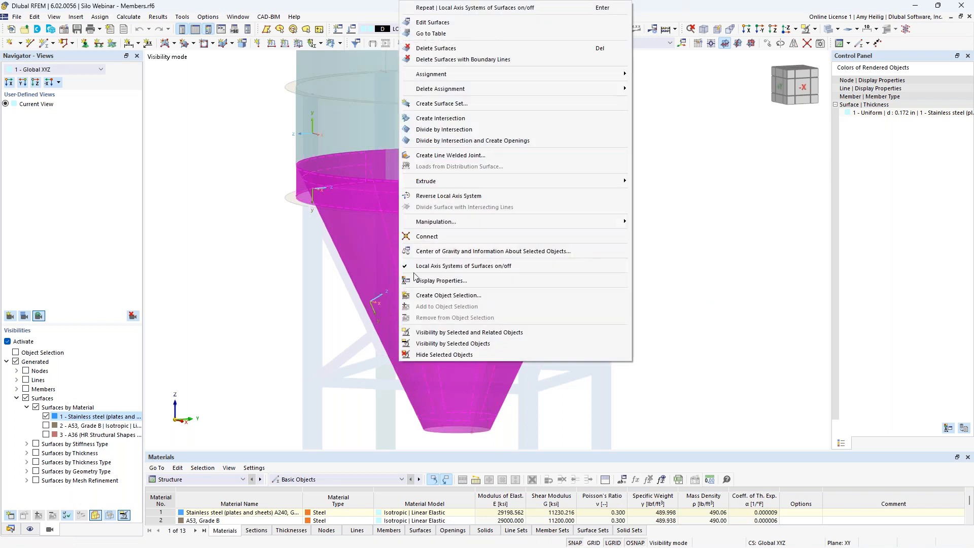
click(443, 196)
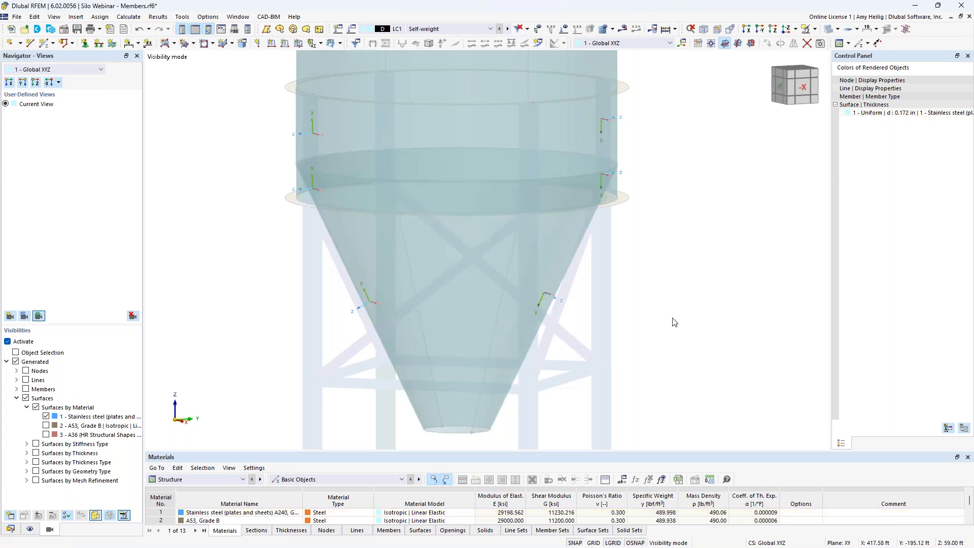
Examine the local axis directions of the hopper and cylindrical wall surfaces, comparing the y-axes on opposite sides.
ctrl+middle_drag(655, 332, 638, 350)
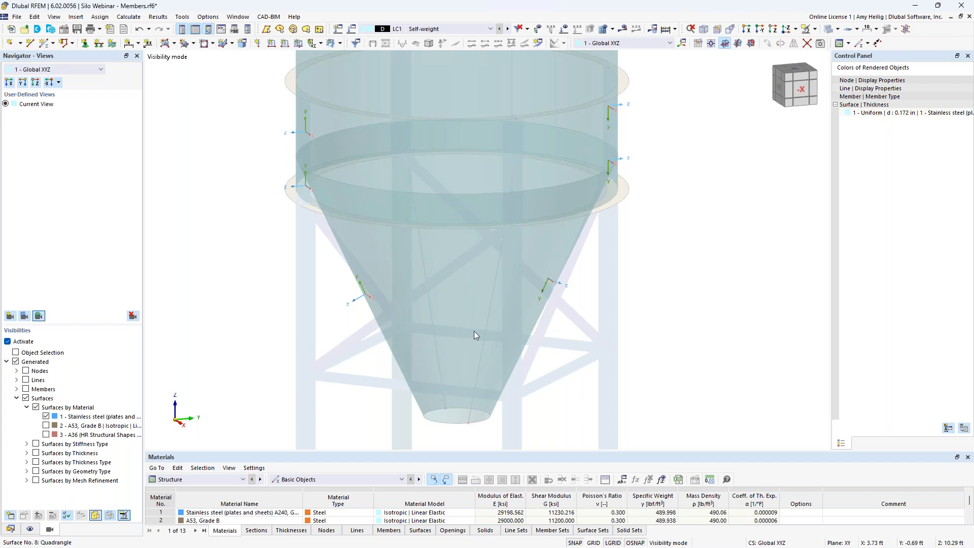
scroll(521, 318, down, 5)
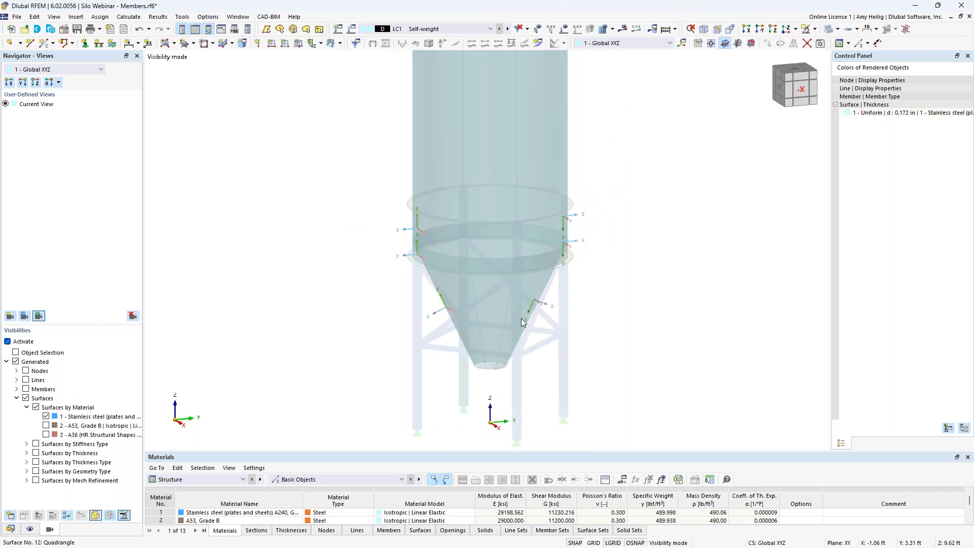
scroll(521, 318, down, 2)
middle_drag(586, 255, 582, 339)
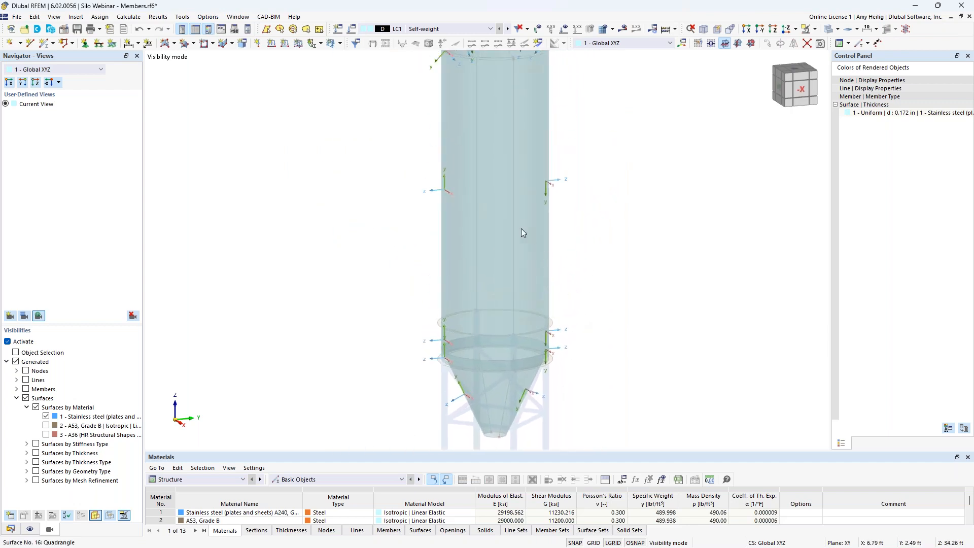
scroll(449, 185, up, 2)
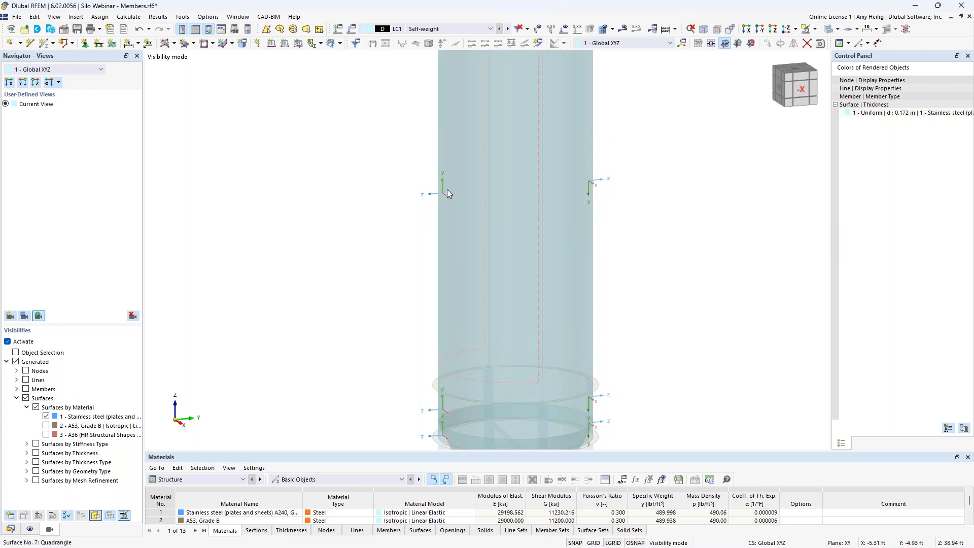
scroll(464, 178, up, 2)
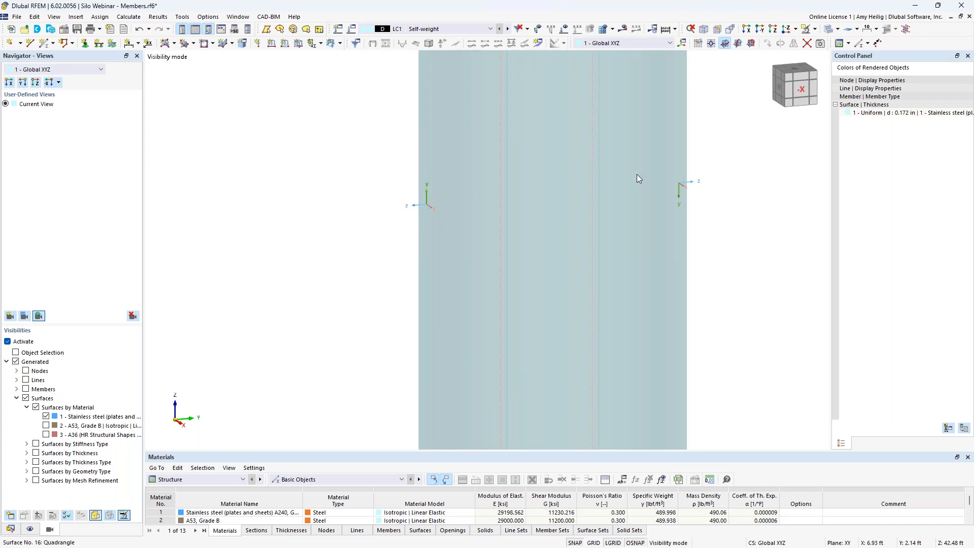
scroll(660, 213, down, 3)
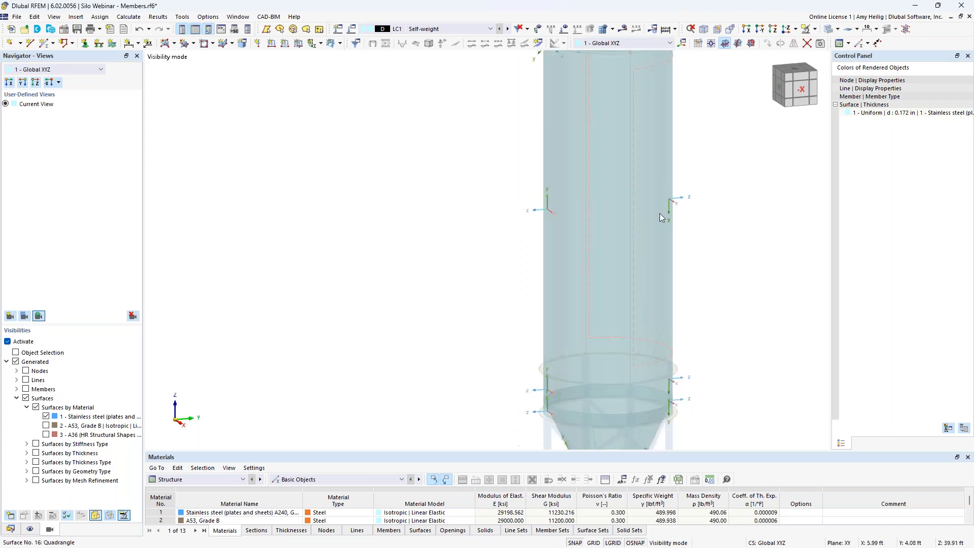
middle_drag(712, 337, 626, 299)
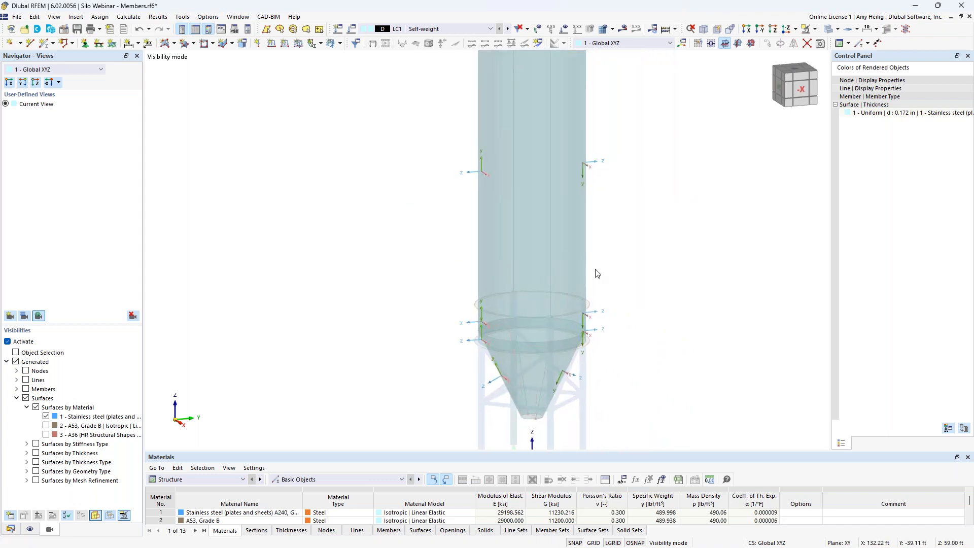
Select the hopper and cylinder wall surfaces together with the two short cylindrical openings on the roof.
scroll(632, 401, down, 1)
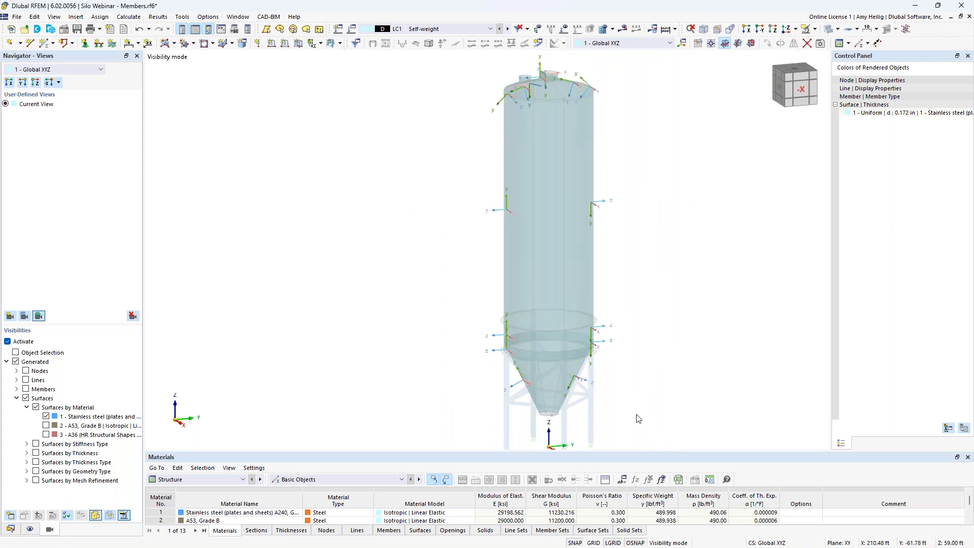
drag(568, 388, 457, 167)
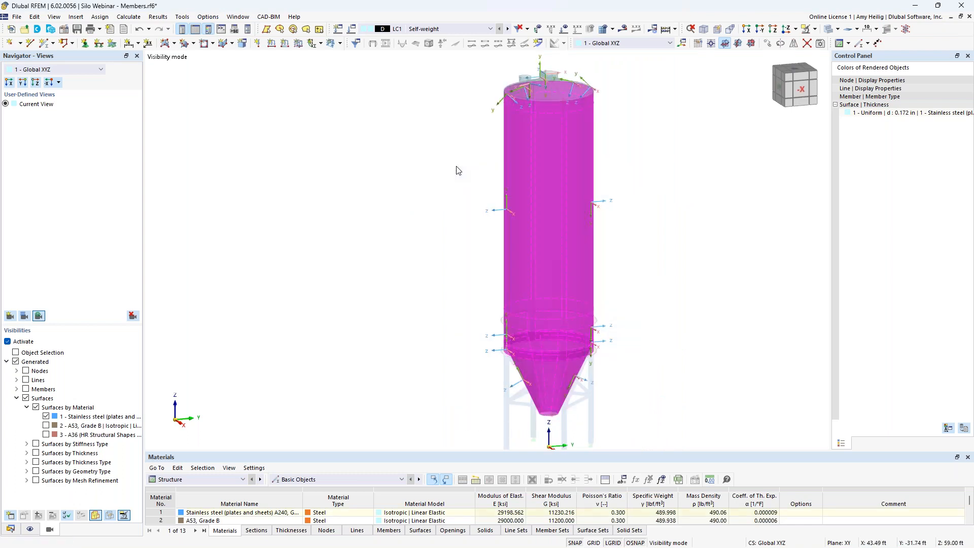
middle_drag(612, 151, 607, 249)
scroll(558, 166, up, 4)
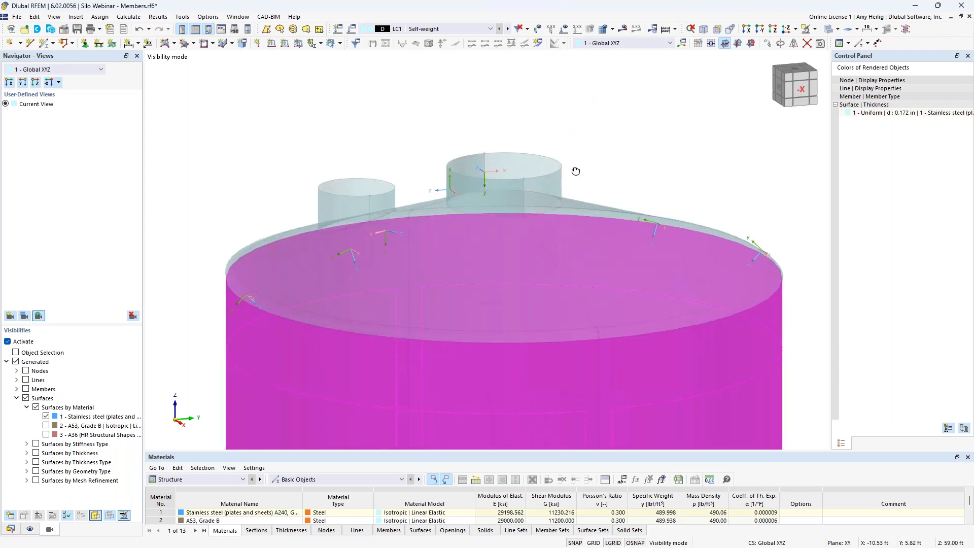
middle_drag(571, 169, 577, 159)
drag(579, 158, 432, 101)
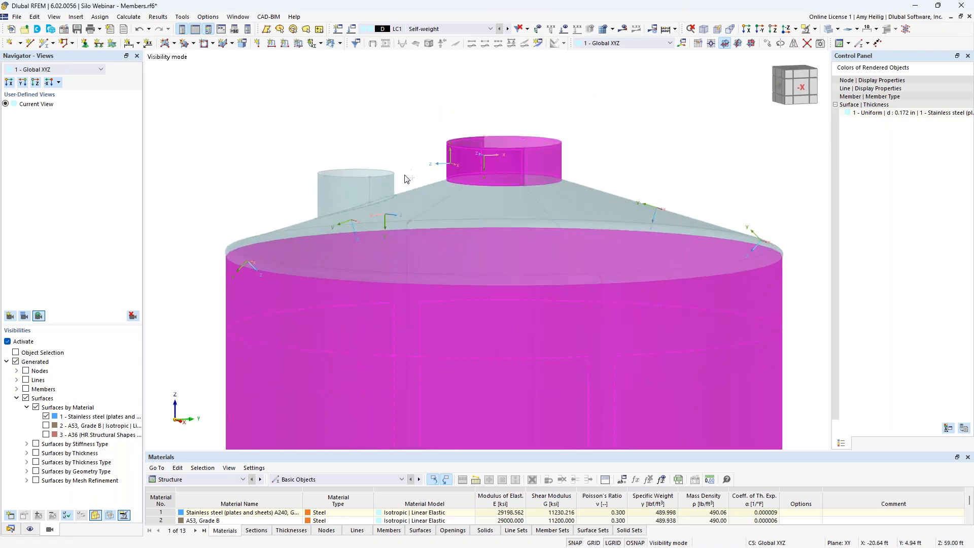
drag(399, 178, 300, 136)
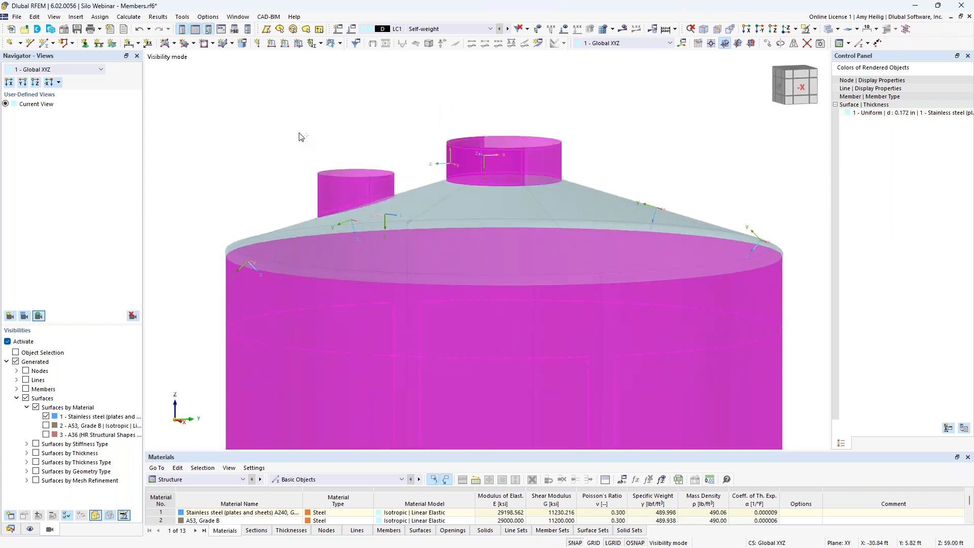
Set the input axes of the selected surfaces to Axis parallel to lines, using the y-axis.
double_click(527, 161)
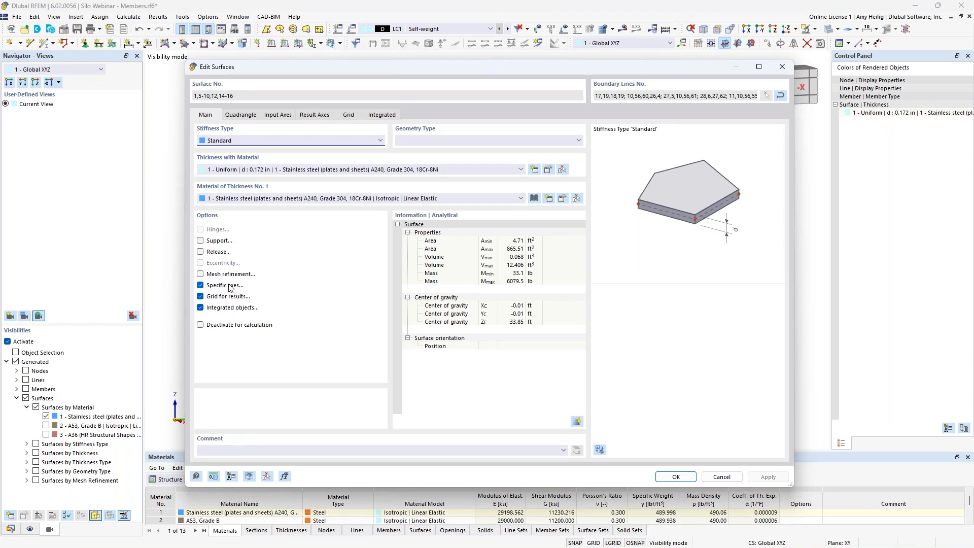
click(277, 116)
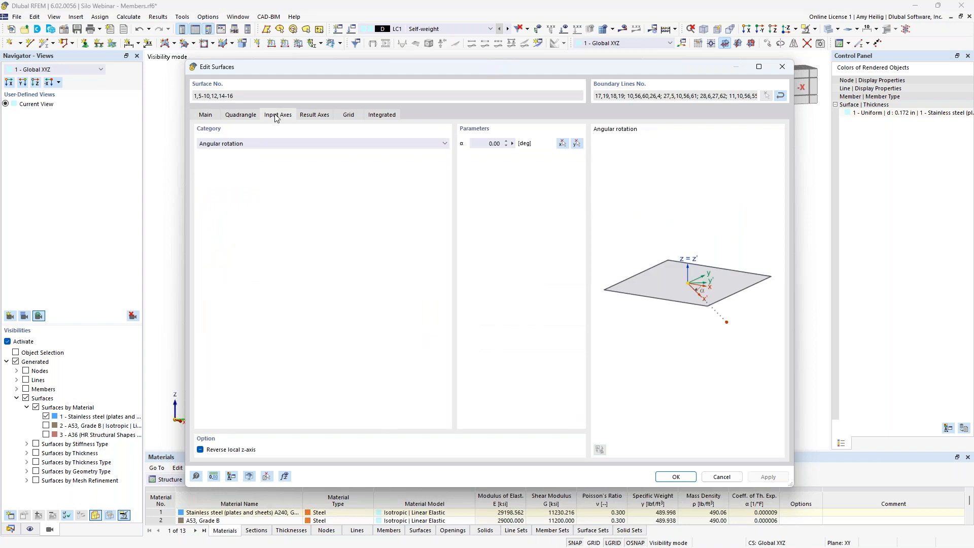
click(272, 143)
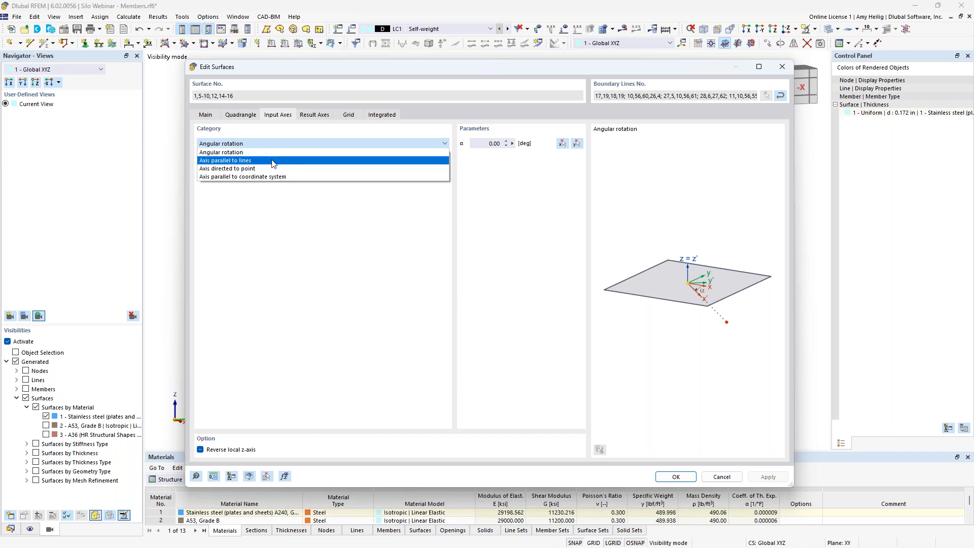
click(272, 161)
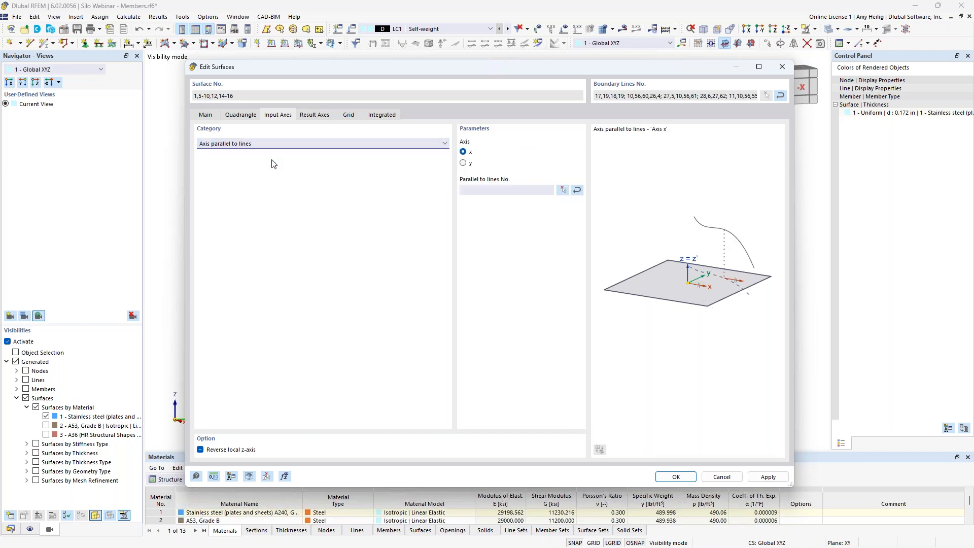
click(464, 163)
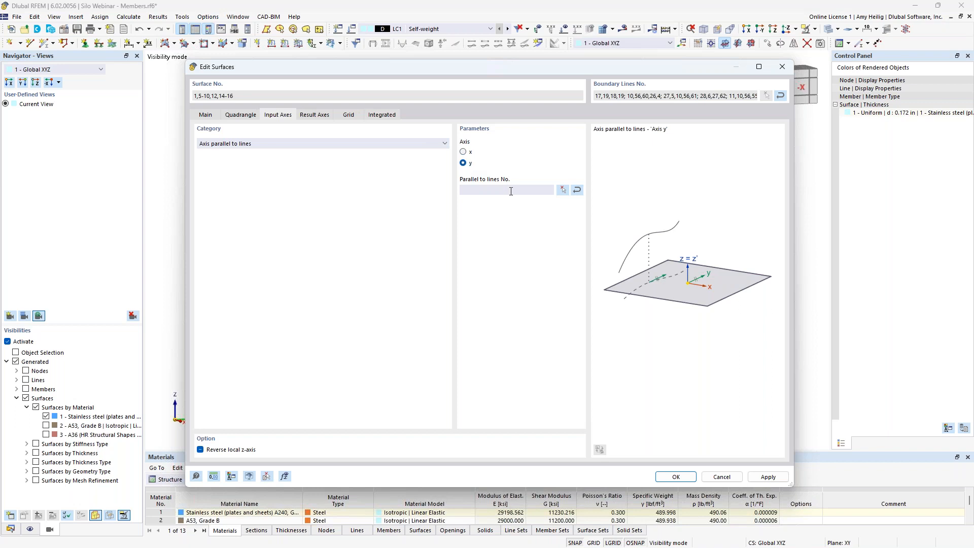
Assign vertical line 49 on the central roof opening as the parallel reference line and apply the surface changes.
click(562, 191)
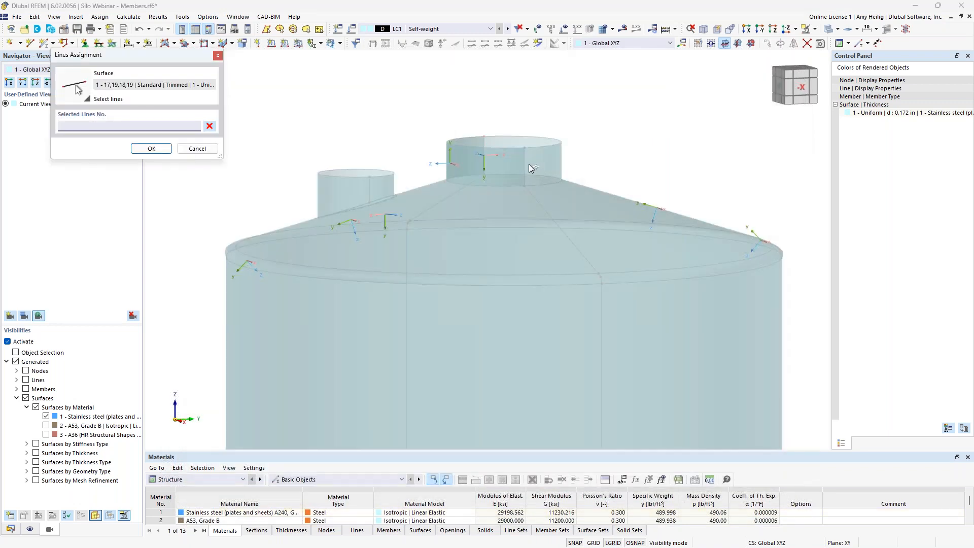
click(160, 512)
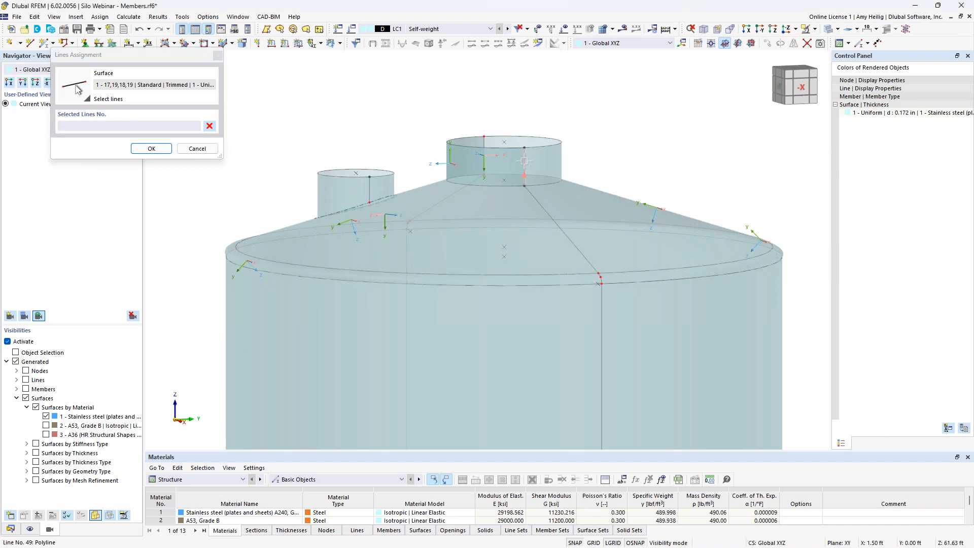
scroll(524, 161, up, 5)
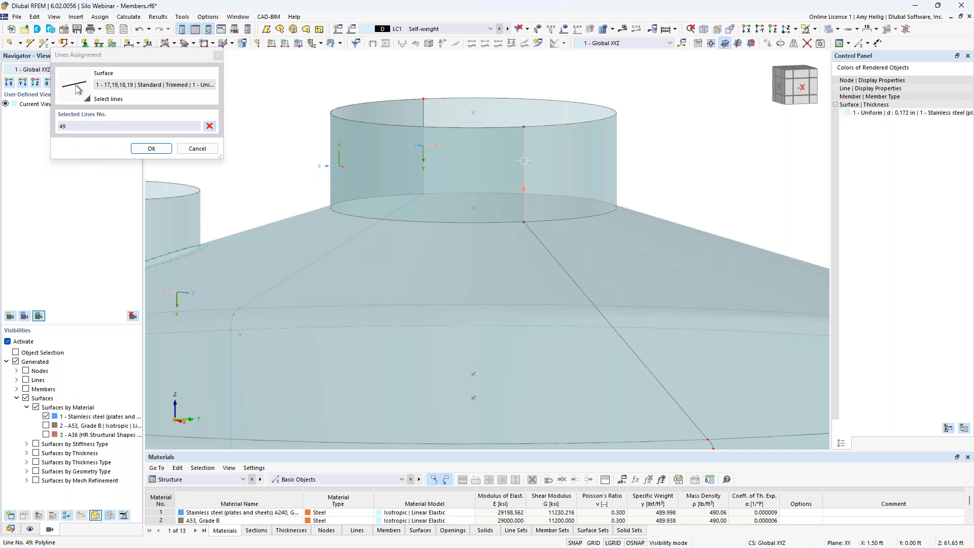
click(152, 148)
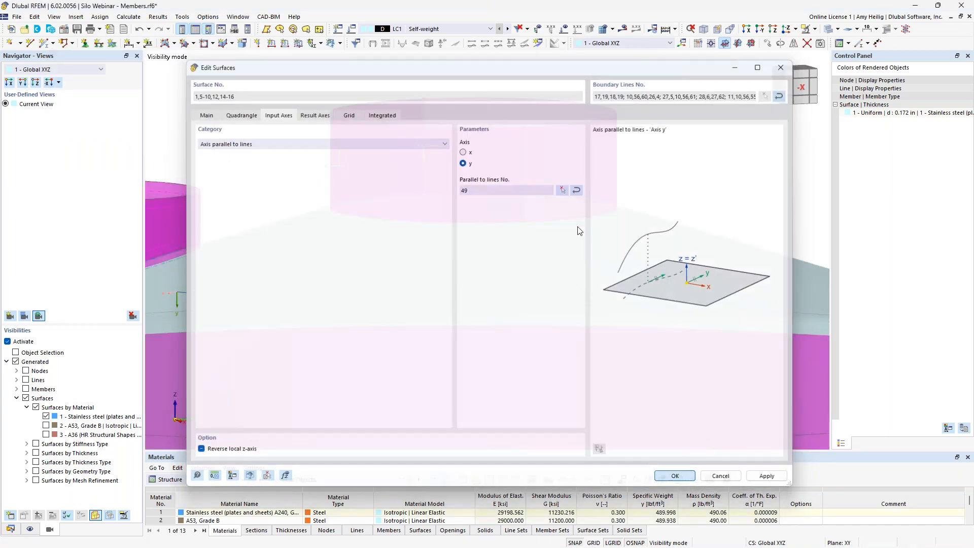
scroll(573, 218, down, 6)
click(708, 376)
Isolate the conical roof surfaces and the narrow ring at the roof's edge, together with their related objects.
middle_drag(708, 380, 663, 158)
middle_drag(675, 373, 662, 99)
scroll(599, 262, down, 1)
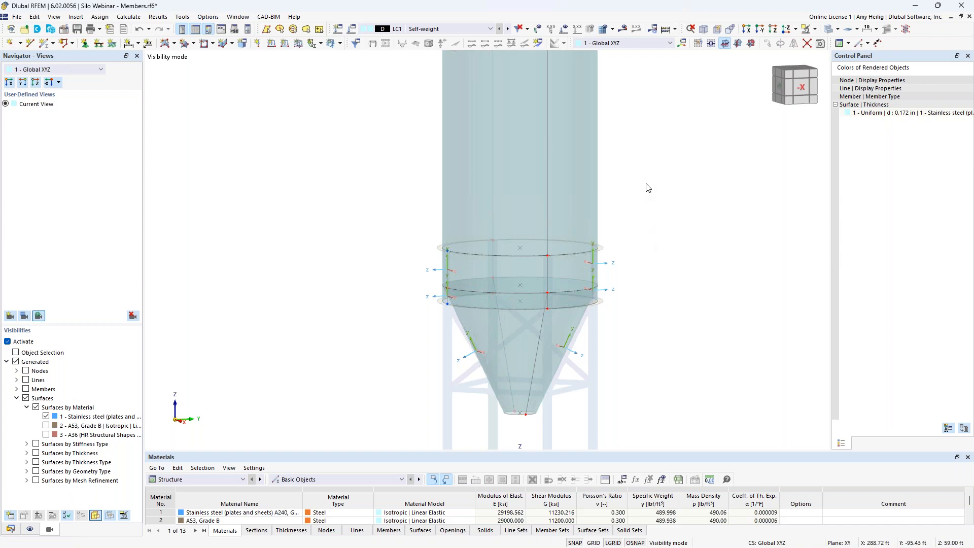
middle_drag(646, 187, 654, 282)
middle_drag(650, 183, 659, 308)
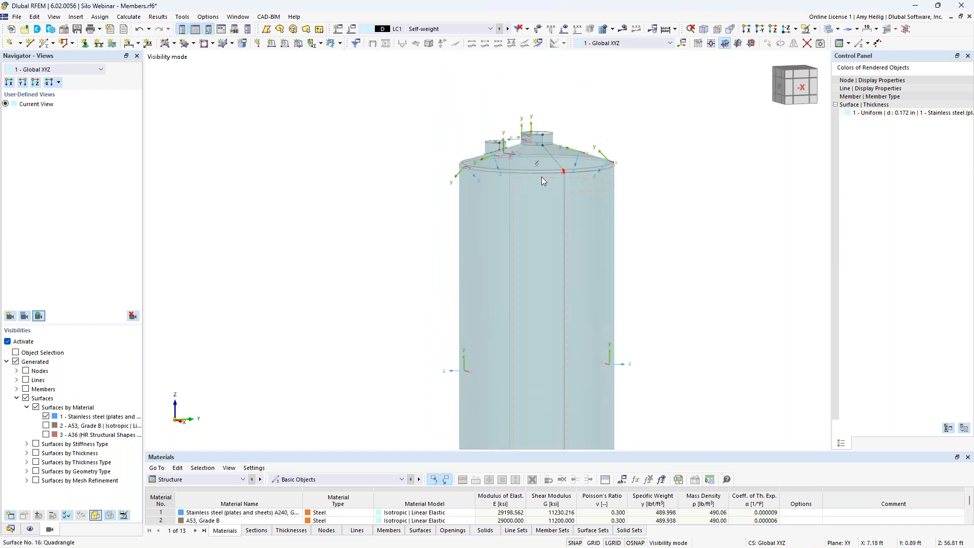
scroll(527, 145, up, 3)
ctrl+middle_drag(769, 285, 765, 267)
drag(343, 177, 759, 200)
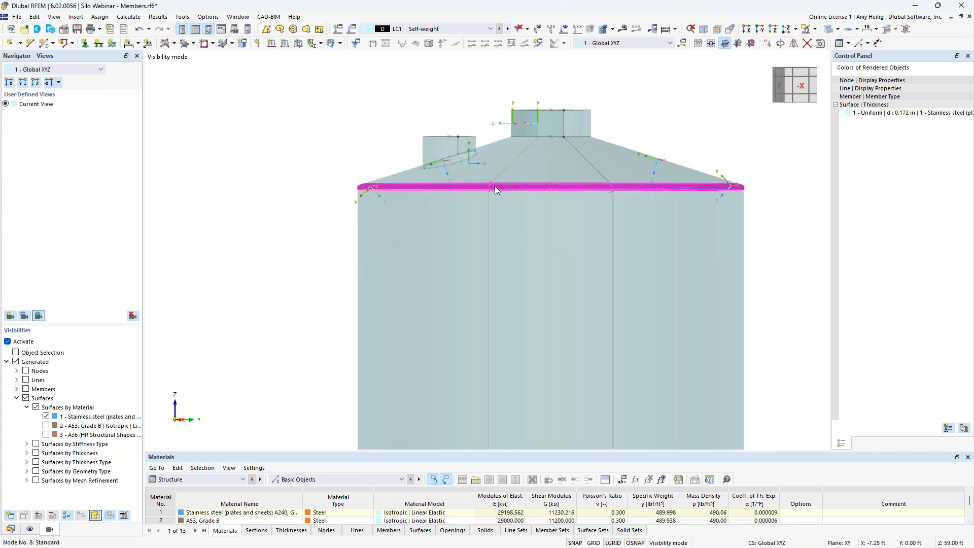
ctrl+click(625, 165)
ctrl+click(558, 157)
ctrl+click(510, 151)
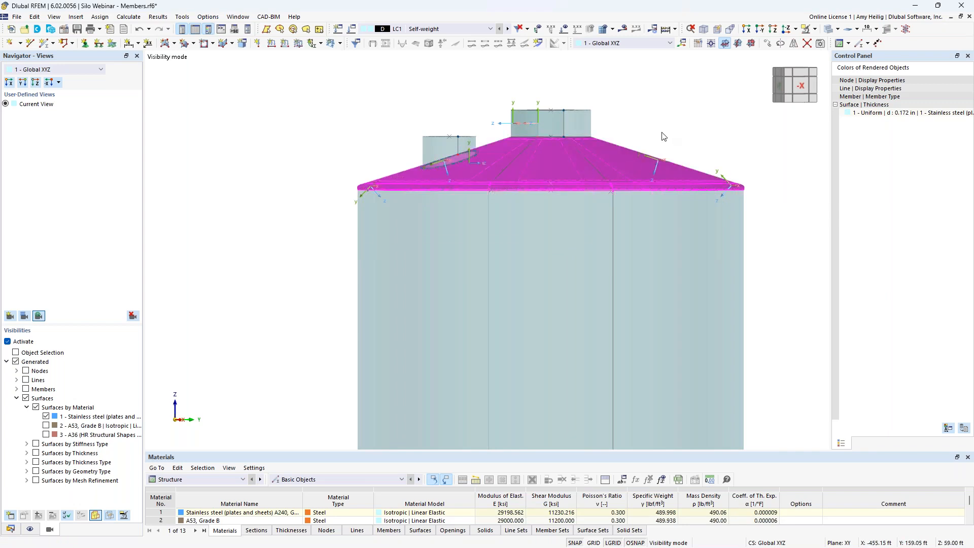
click(814, 29)
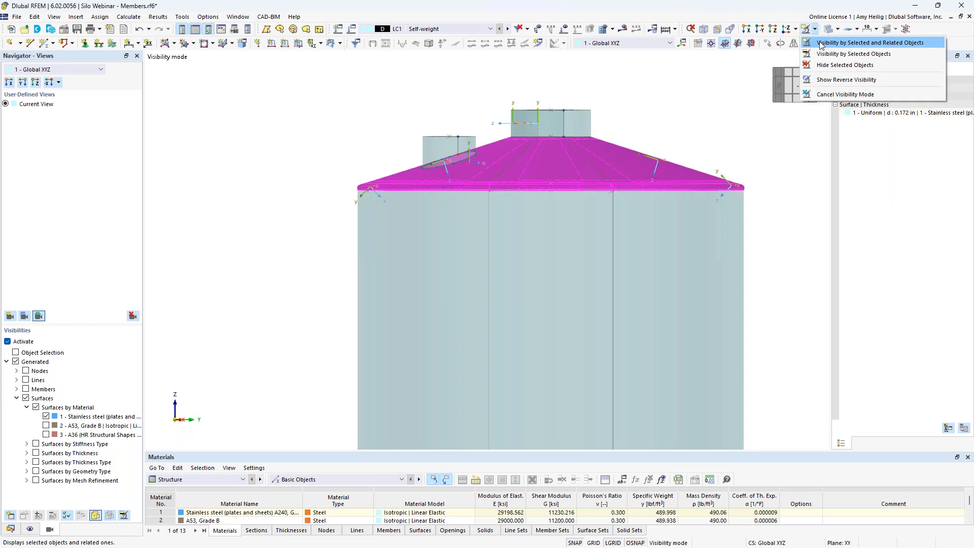
click(821, 45)
Reverse the local axis systems of all four isolated roof and edge ring surfaces.
ctrl+middle_drag(661, 135, 637, 166)
middle_drag(595, 260, 546, 317)
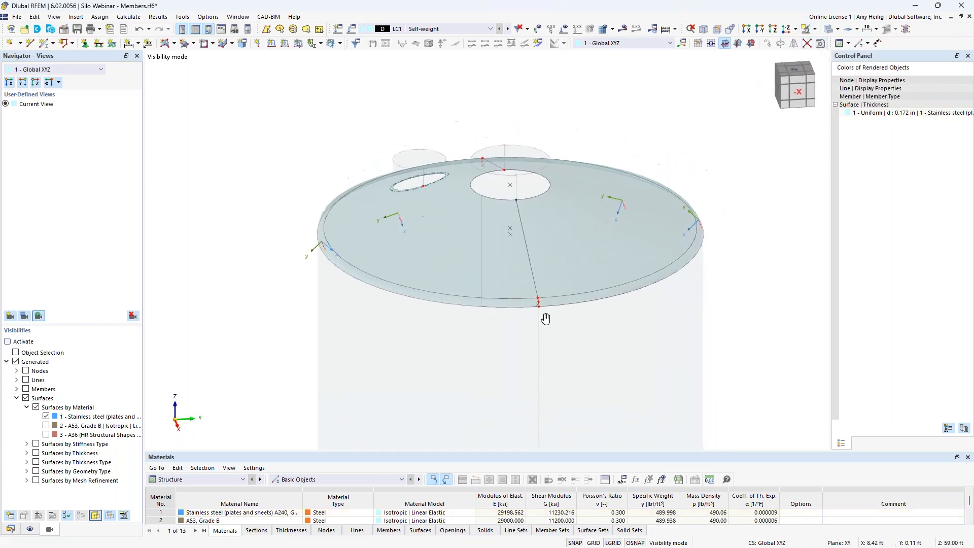
scroll(546, 318, up, 1)
scroll(546, 317, up, 1)
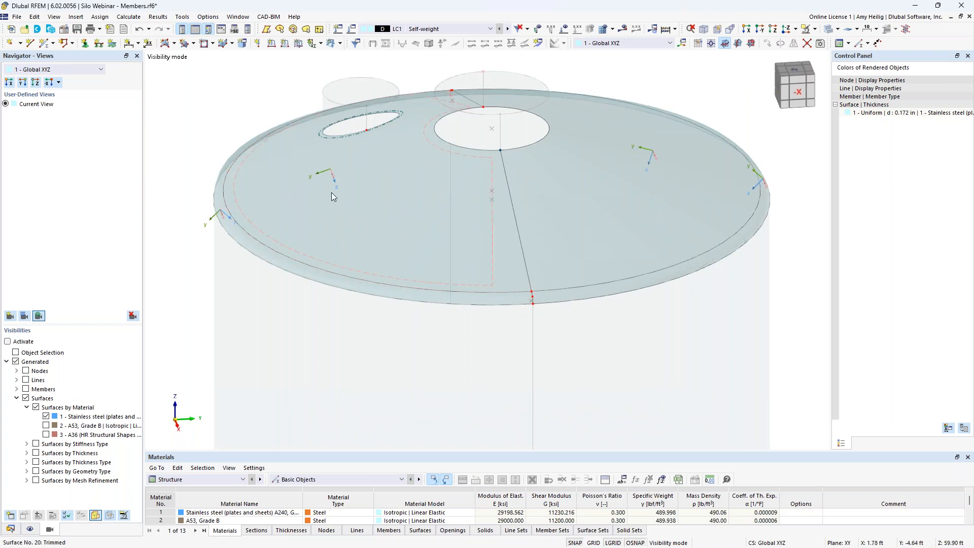
mouse_move(344, 190)
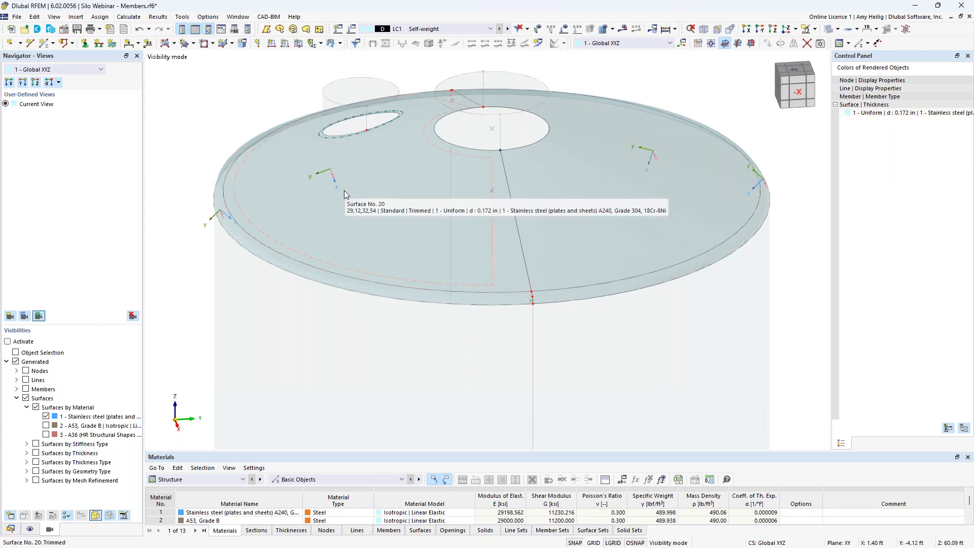
drag(778, 333, 260, 125)
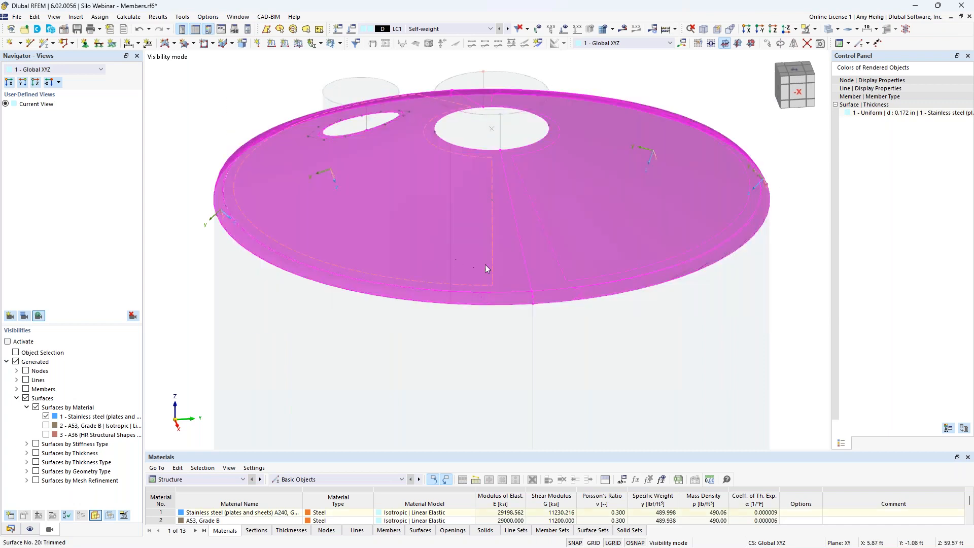
right_click(492, 263)
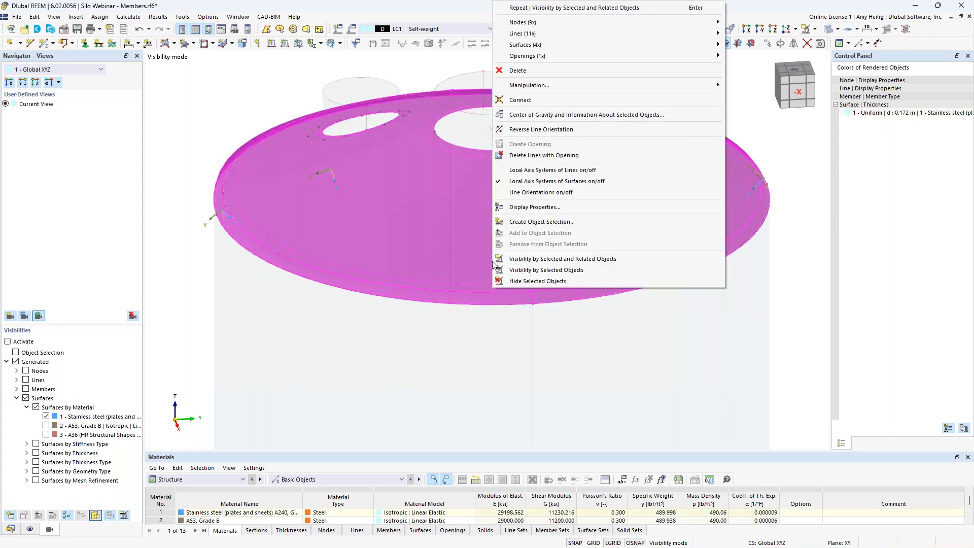
mouse_move(620, 54)
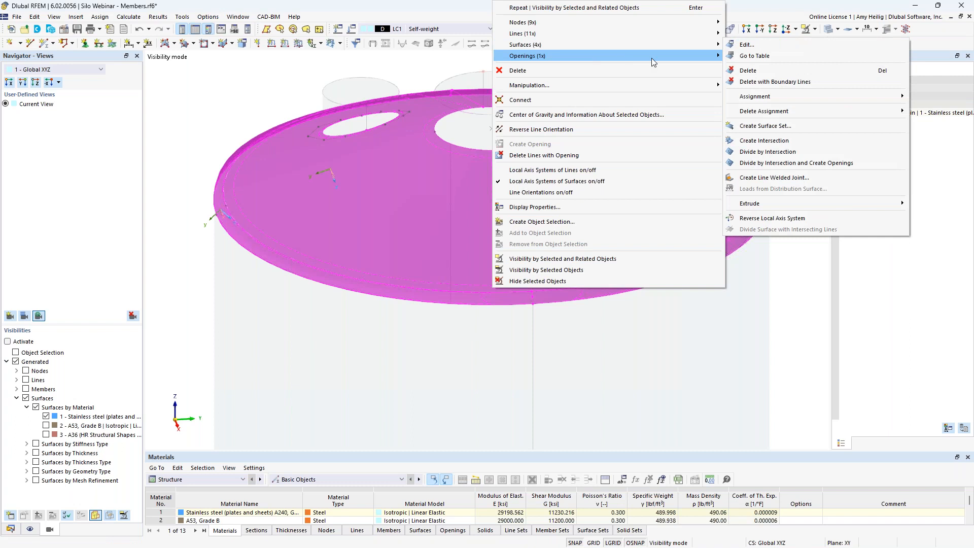
click(764, 217)
click(781, 301)
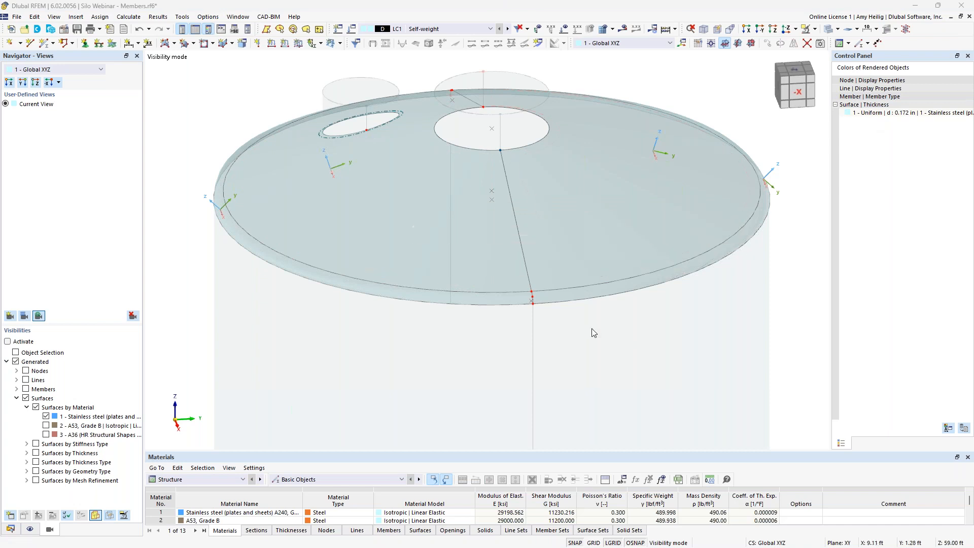
Set the input axes of the four roof and edge ring surfaces to Axis directed to point, using the y-axis.
drag(764, 347, 214, 97)
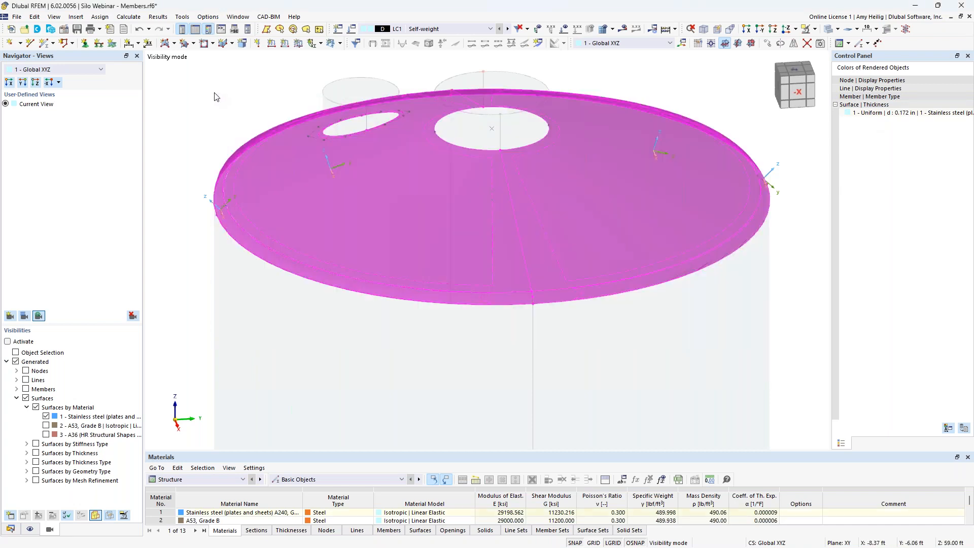
double_click(493, 270)
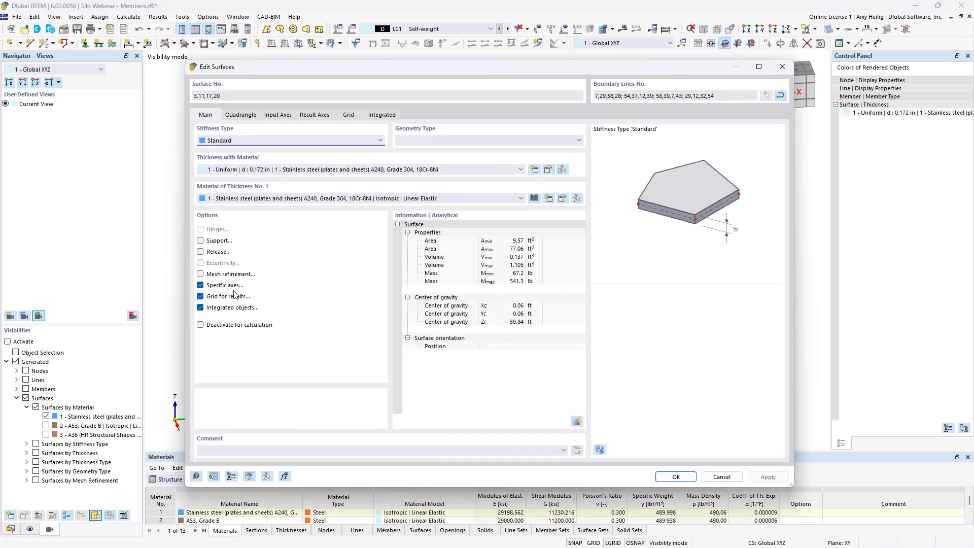
click(278, 115)
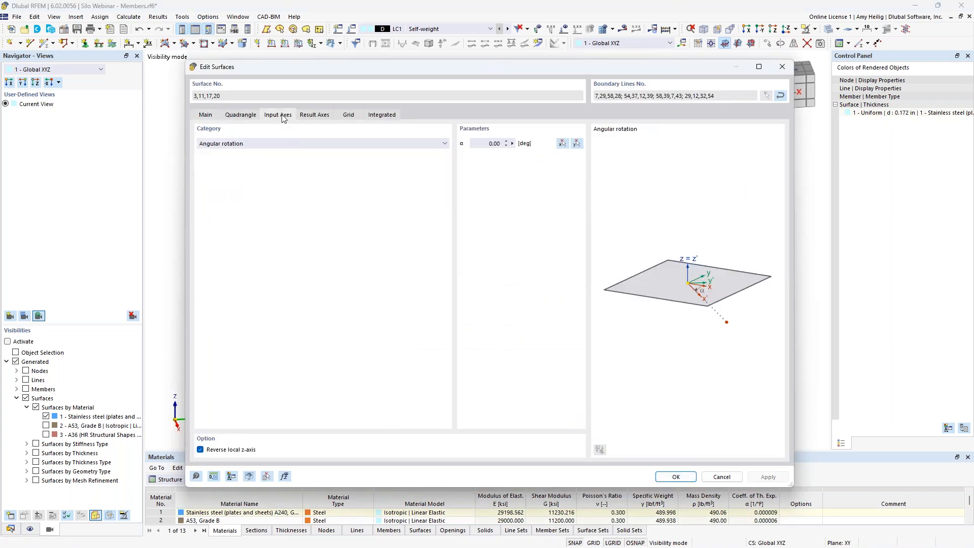
click(281, 143)
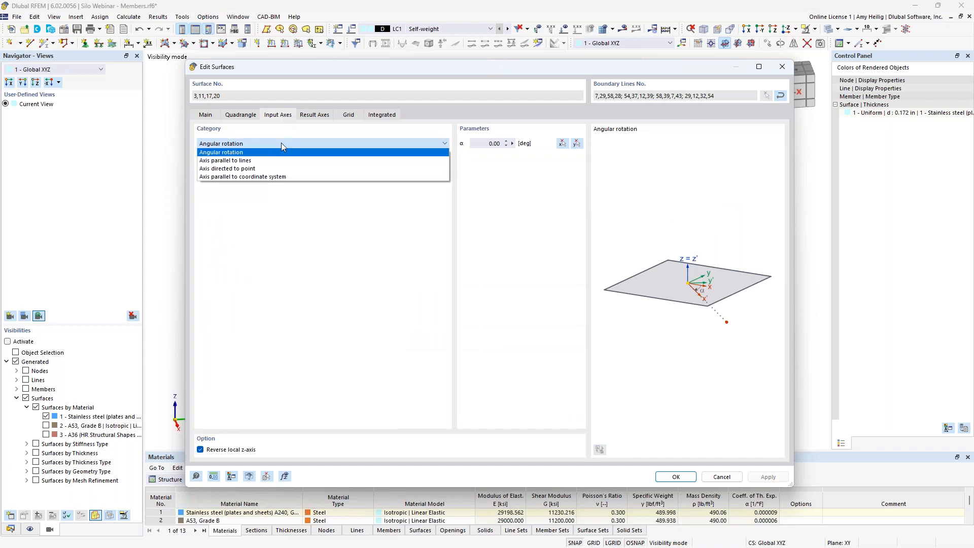
click(273, 169)
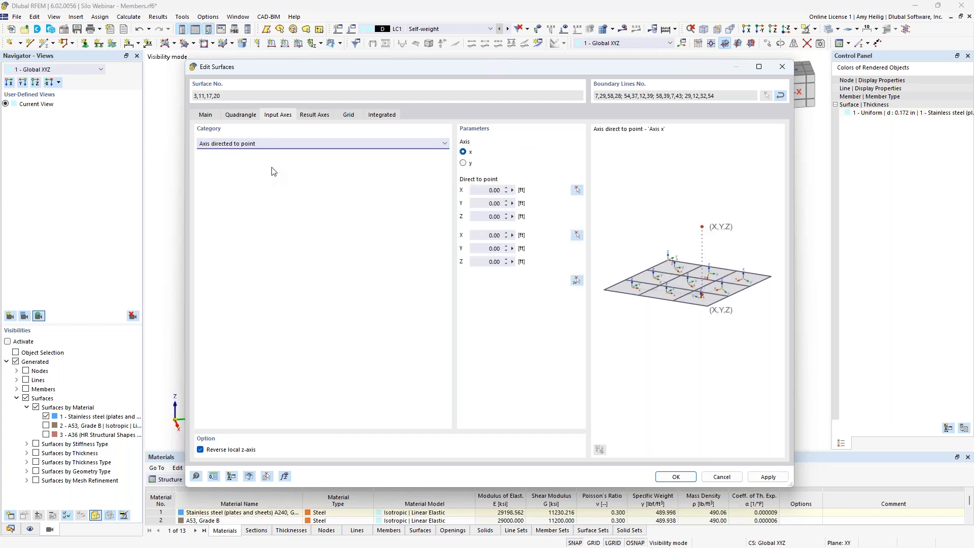
click(463, 165)
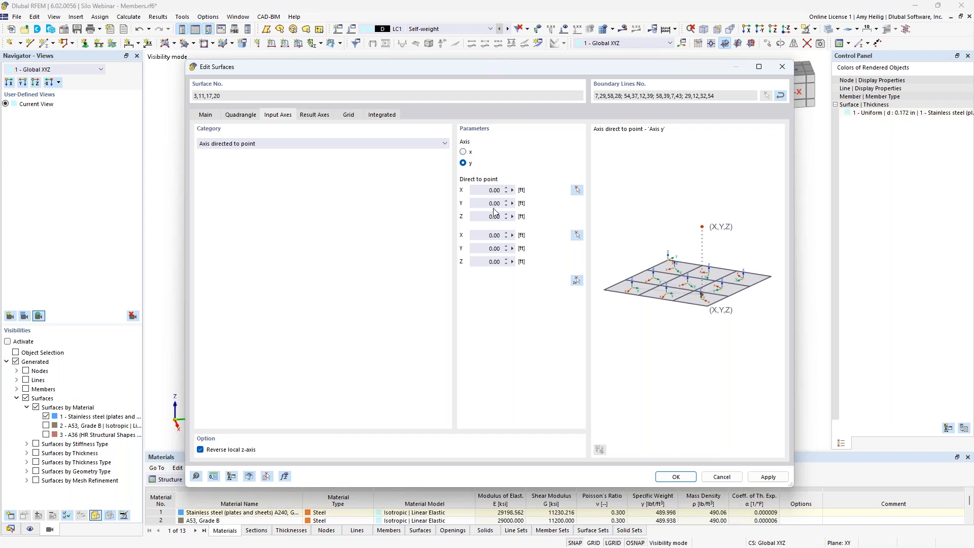
Set the second direction point's Z coordinate to 1 ft and apply the roof surface changes.
click(484, 263)
text(1)
click(494, 249)
click(676, 478)
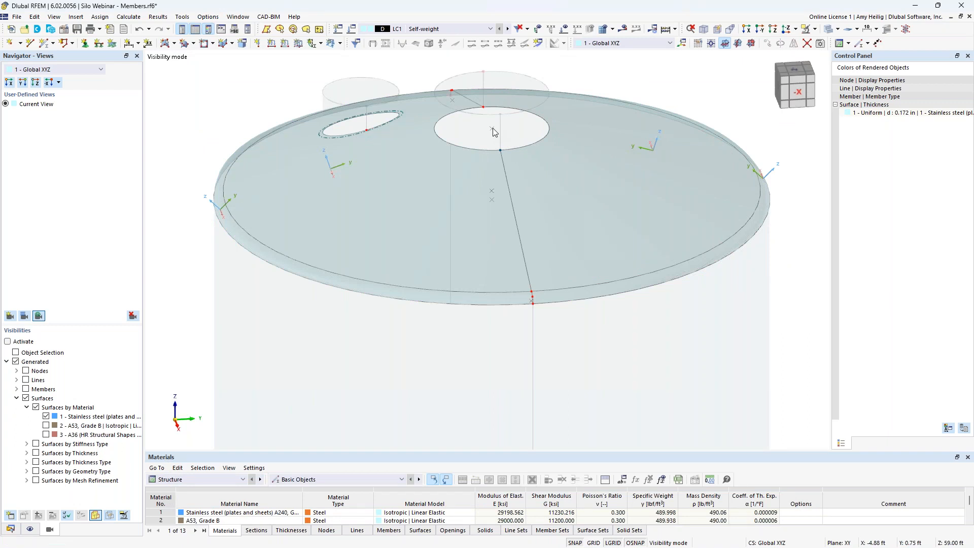
Turn off the local axis systems of surfaces and cancel visibility mode to show the complete silo.
right_click(656, 185)
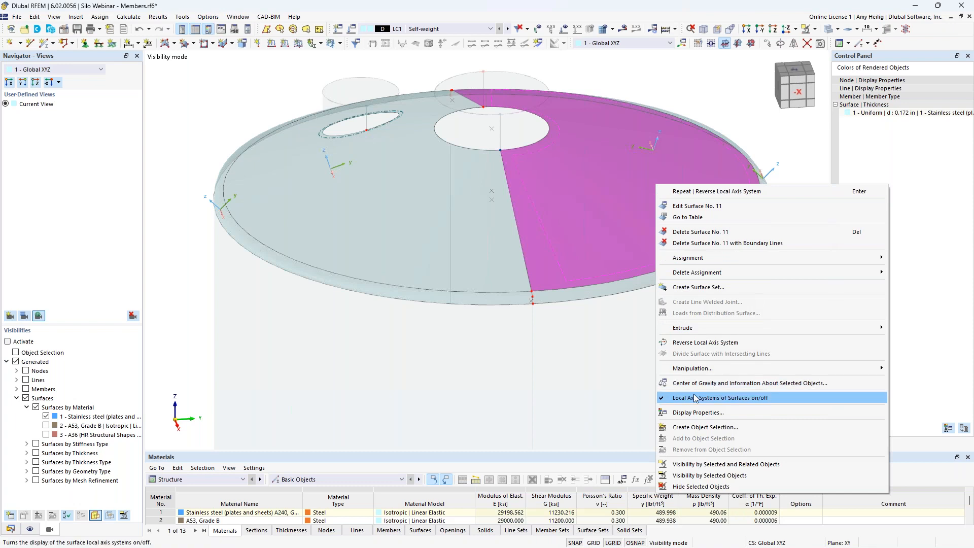
click(721, 397)
click(815, 28)
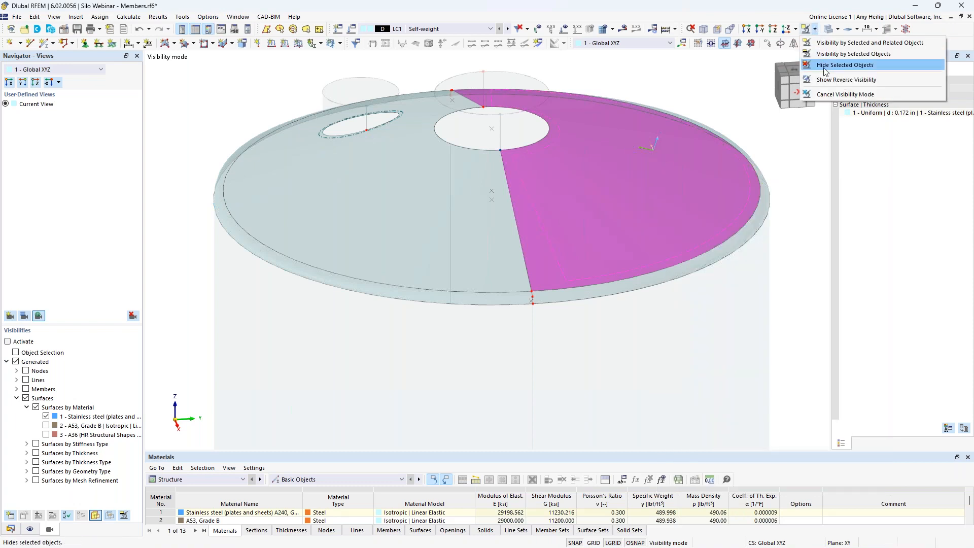
click(827, 95)
scroll(781, 226, down, 3)
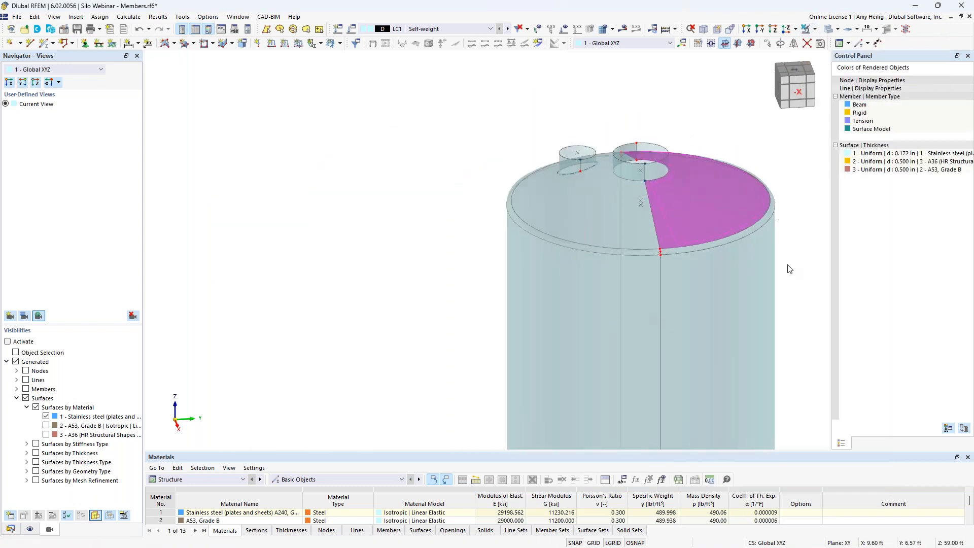
click(790, 269)
scroll(691, 245, down, 3)
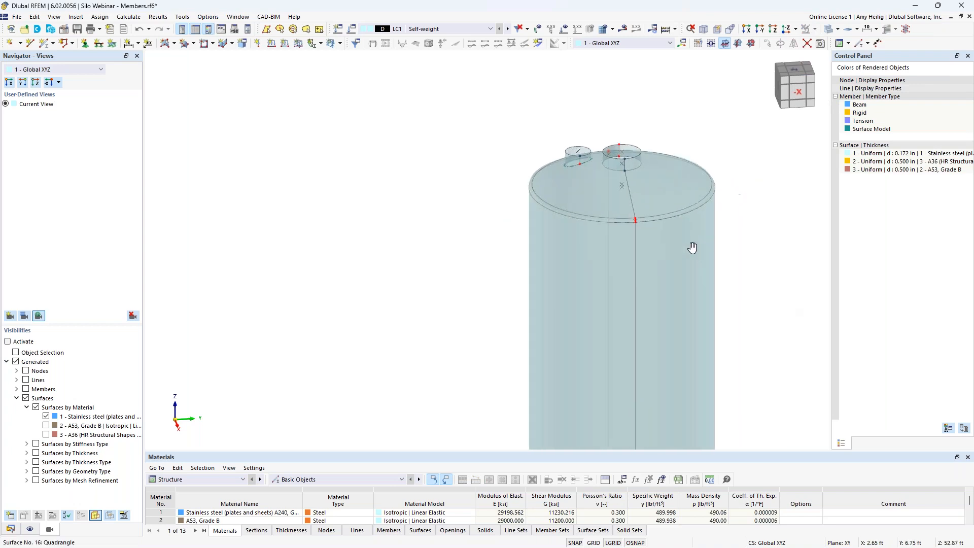
scroll(614, 229, down, 4)
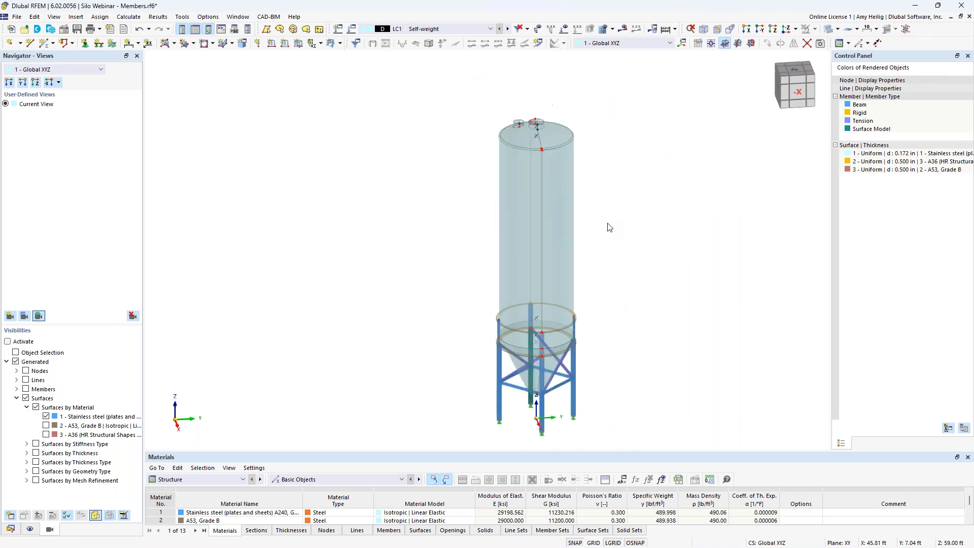
middle_drag(609, 226, 654, 242)
Generate the finite element mesh from the mesh settings with a target element length of 1.00 ft.
click(128, 17)
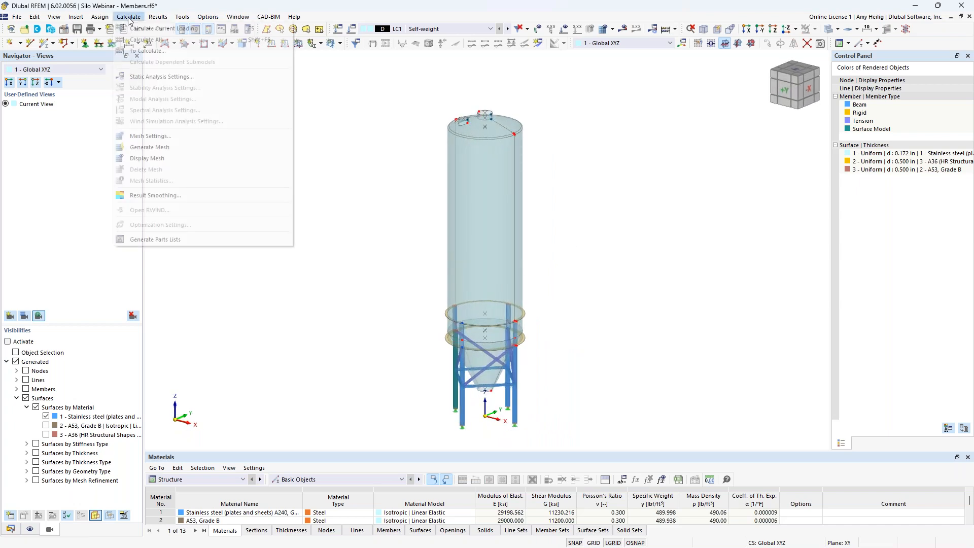
click(160, 136)
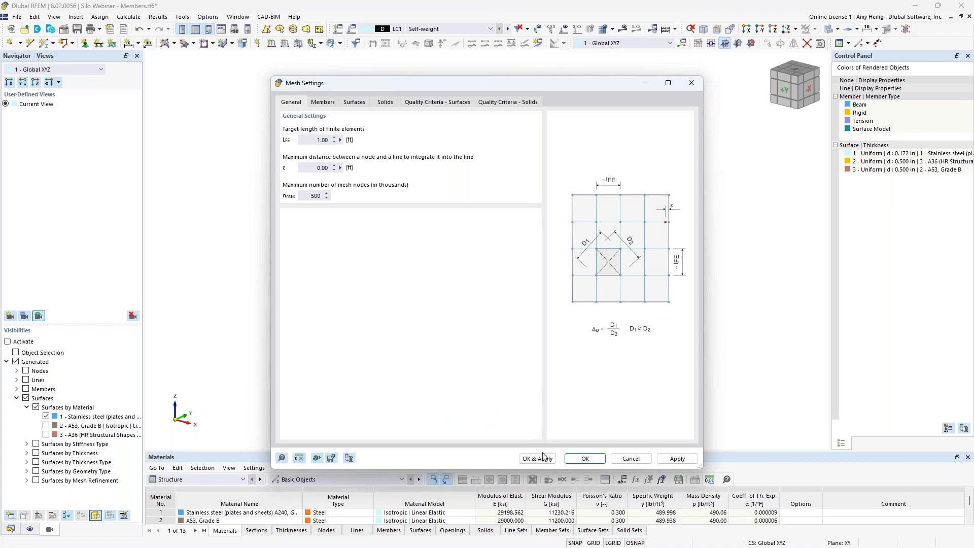
click(537, 458)
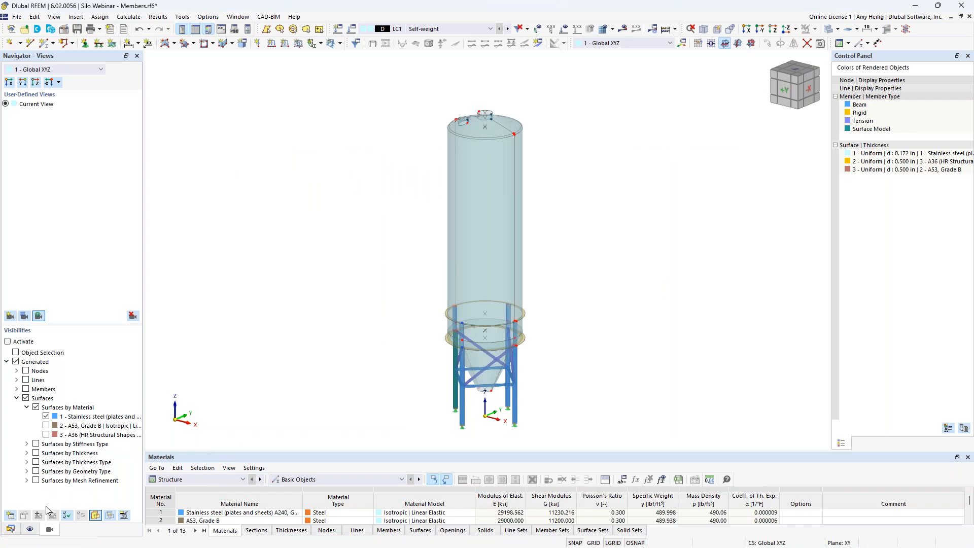
Turn on the mesh display for the model and switch the silo to wireframe display.
click(30, 529)
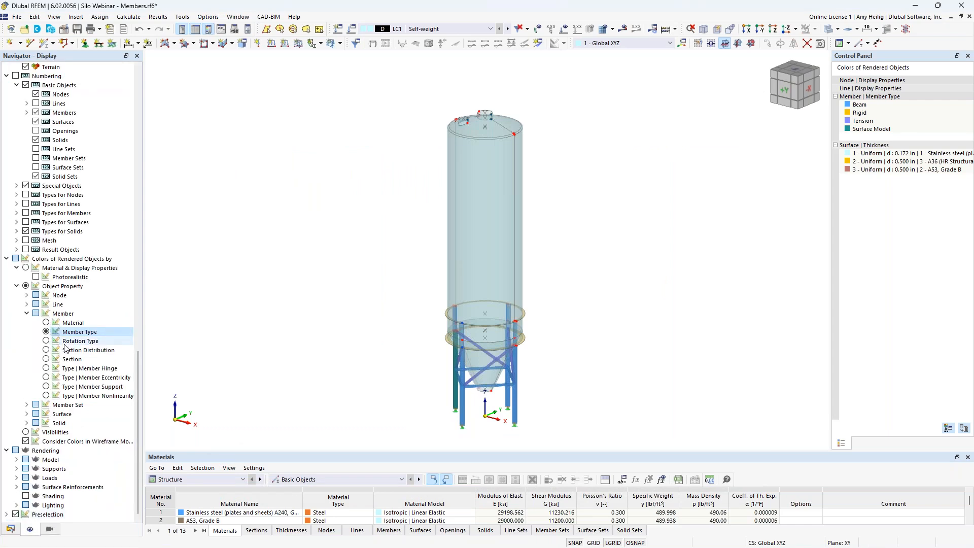
scroll(61, 311, up, 14)
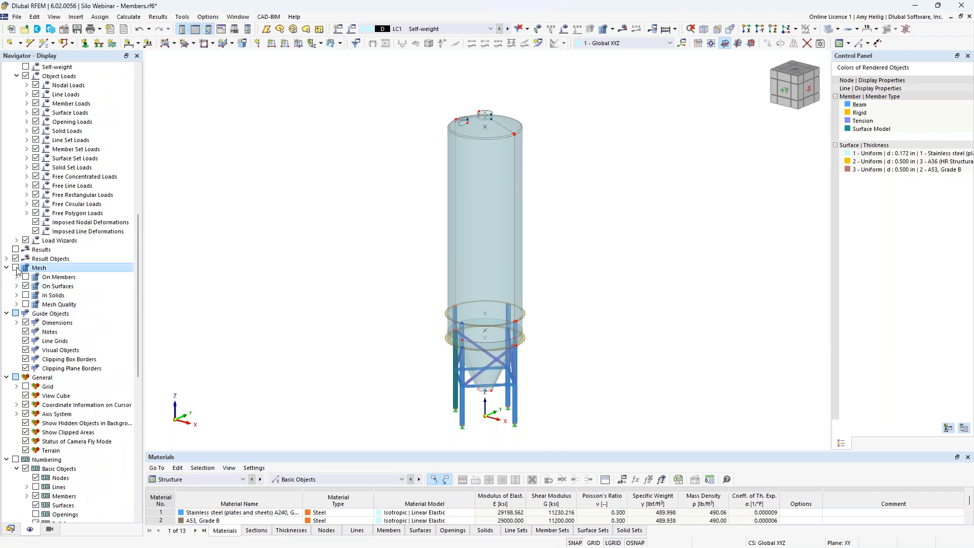
click(16, 267)
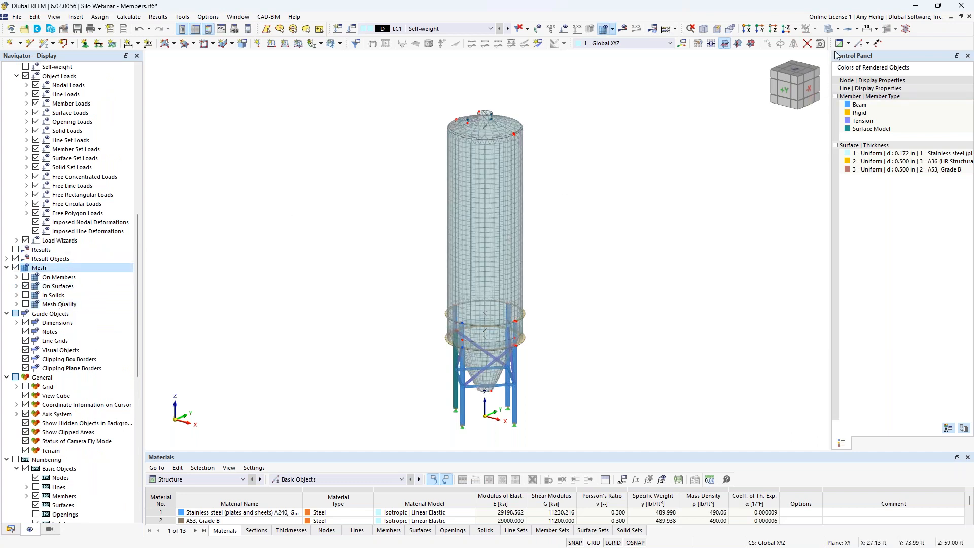
click(823, 33)
Examine the finite element mesh on the roof, openings, cylindrical wall, ring plates and hopper.
scroll(494, 145, up, 3)
scroll(495, 145, up, 2)
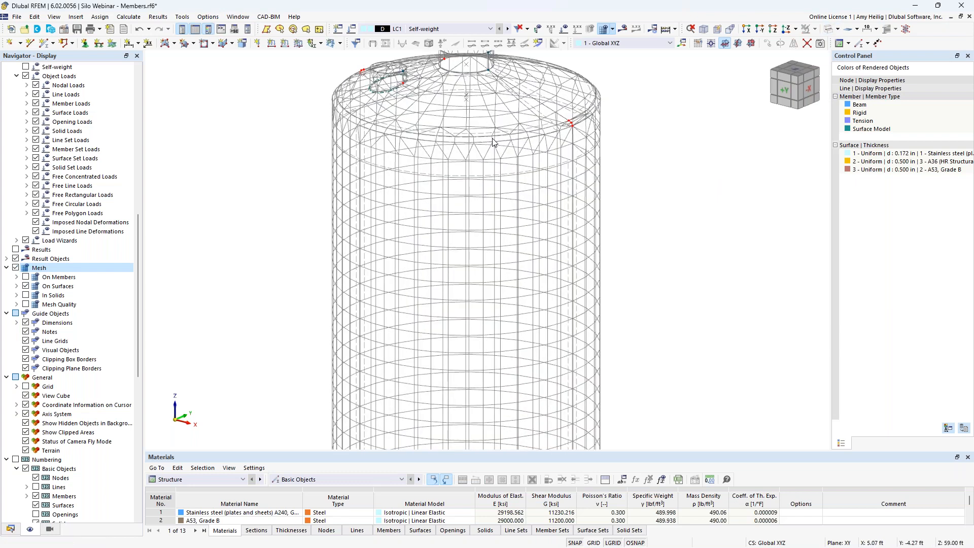
scroll(494, 145, down, 3)
scroll(499, 167, down, 1)
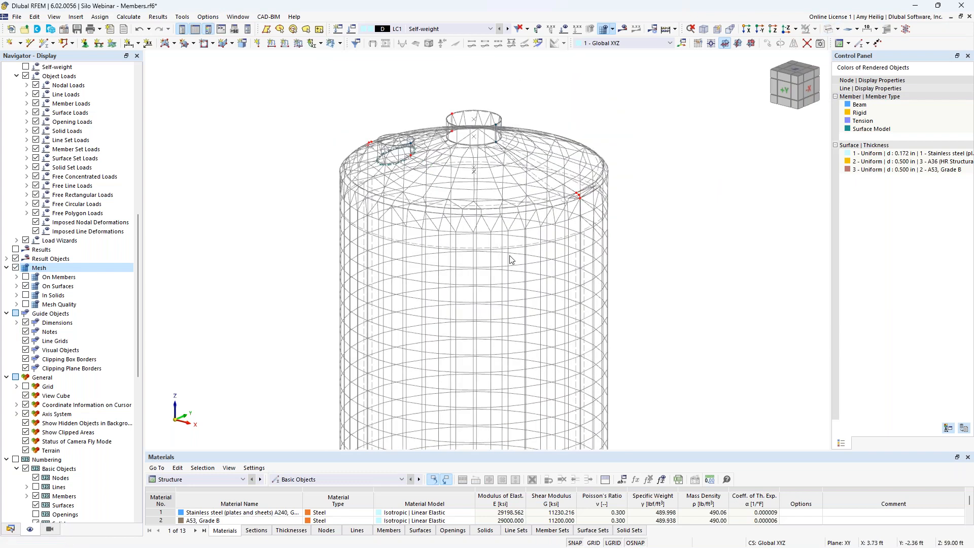
scroll(525, 368, down, 3)
middle_drag(525, 368, 512, 115)
middle_drag(522, 331, 518, 204)
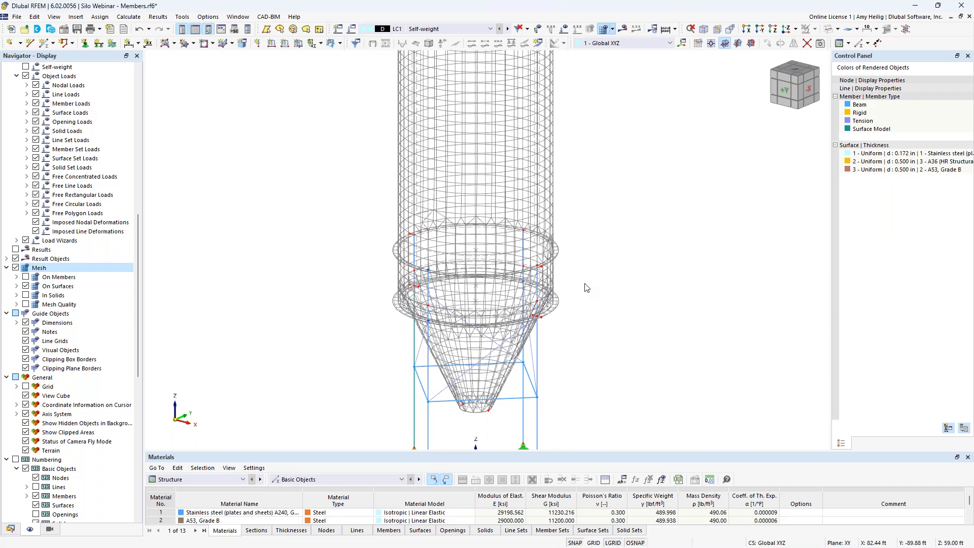
middle_drag(588, 189, 606, 374)
middle_drag(594, 212, 599, 367)
scroll(490, 172, up, 5)
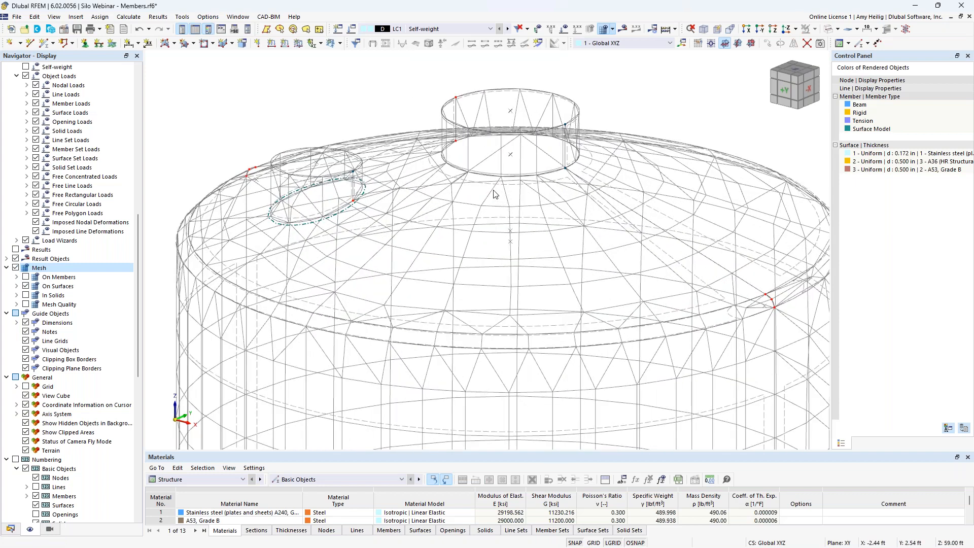
ctrl+middle_drag(497, 188, 492, 266)
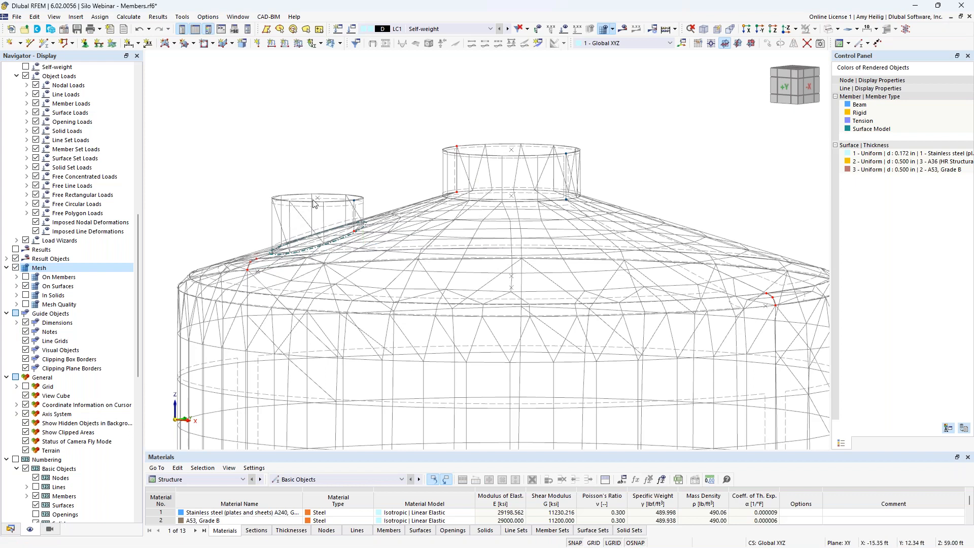
Regenerate the finite element mesh with a target element length of 0.5 ft and view the whole silo.
click(128, 17)
click(155, 136)
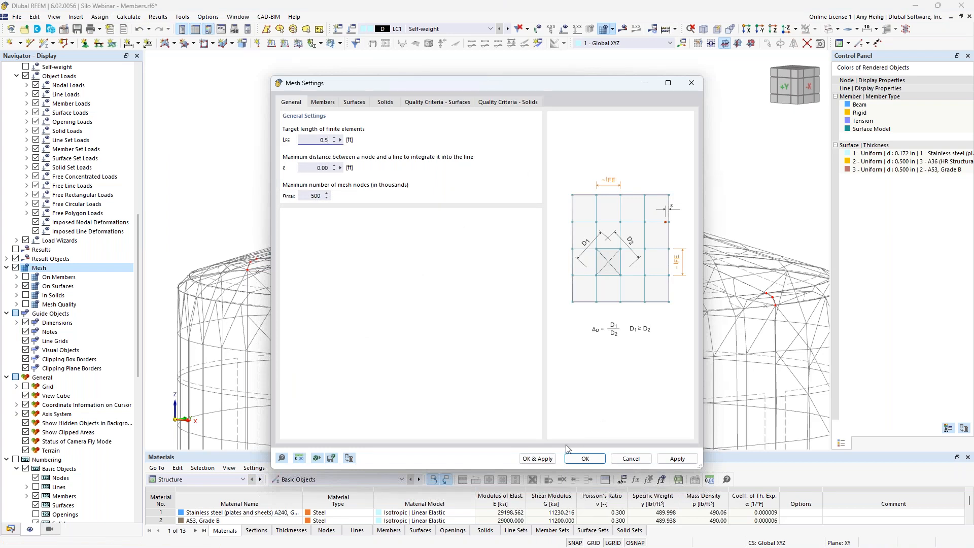
click(539, 458)
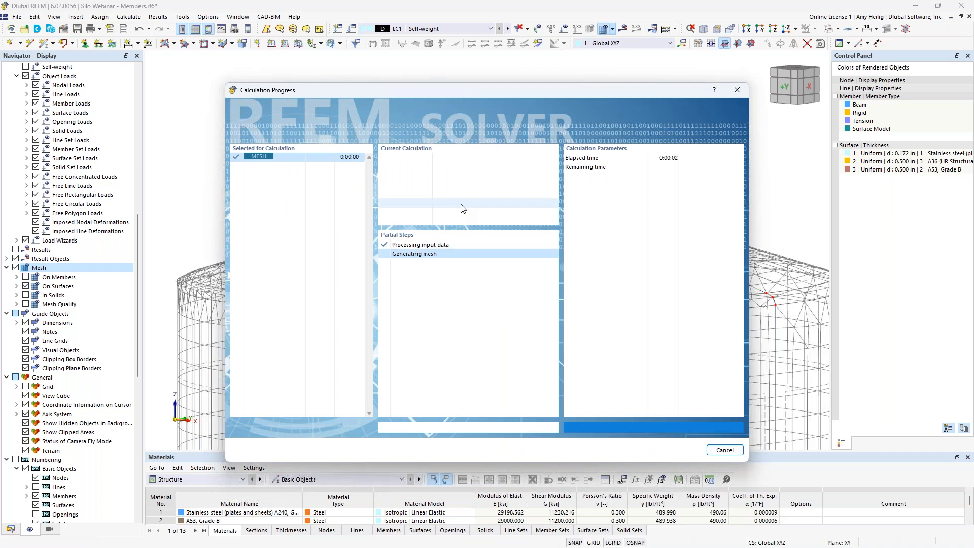
scroll(471, 203, down, 8)
middle_drag(467, 294, 454, 211)
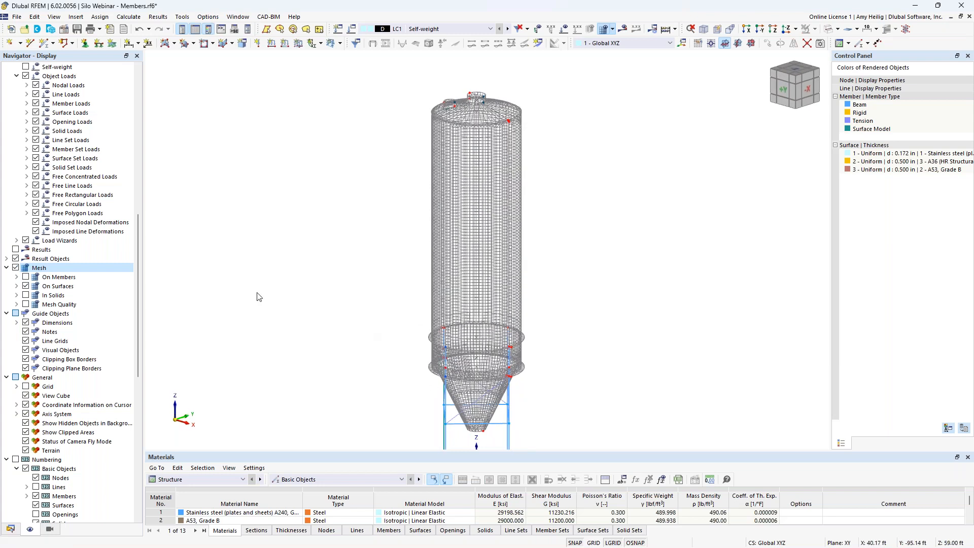
Set the target length of finite elements to 1.0 ft and regenerate the mesh.
click(129, 17)
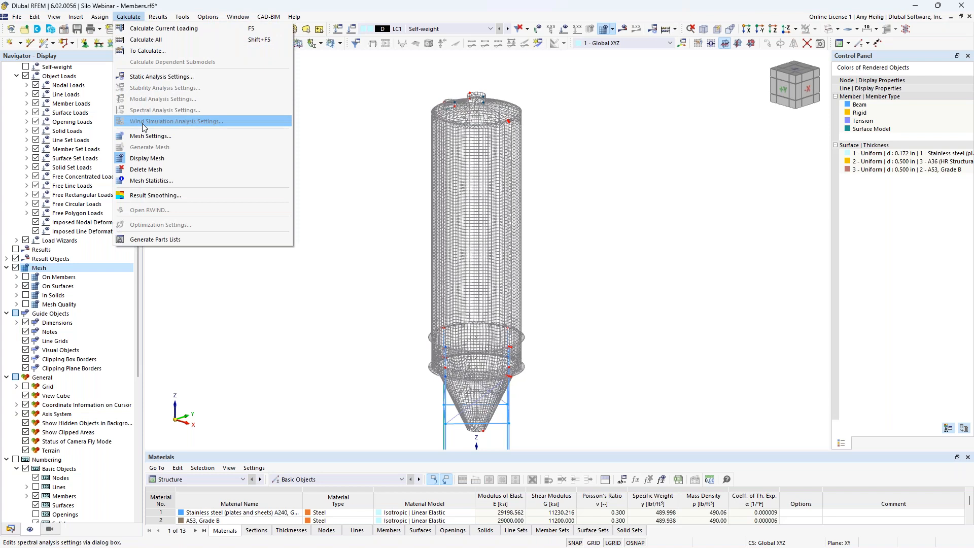
click(152, 136)
click(308, 141)
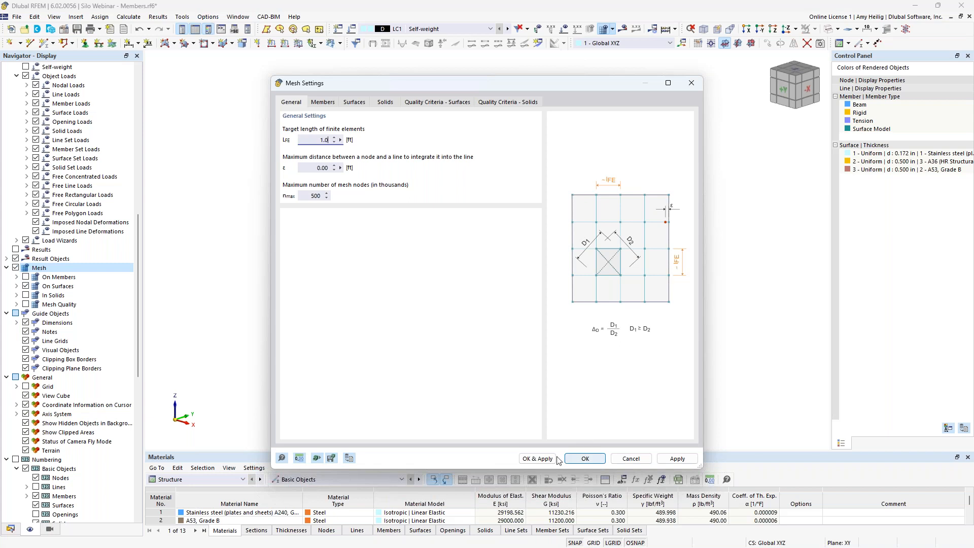
click(538, 458)
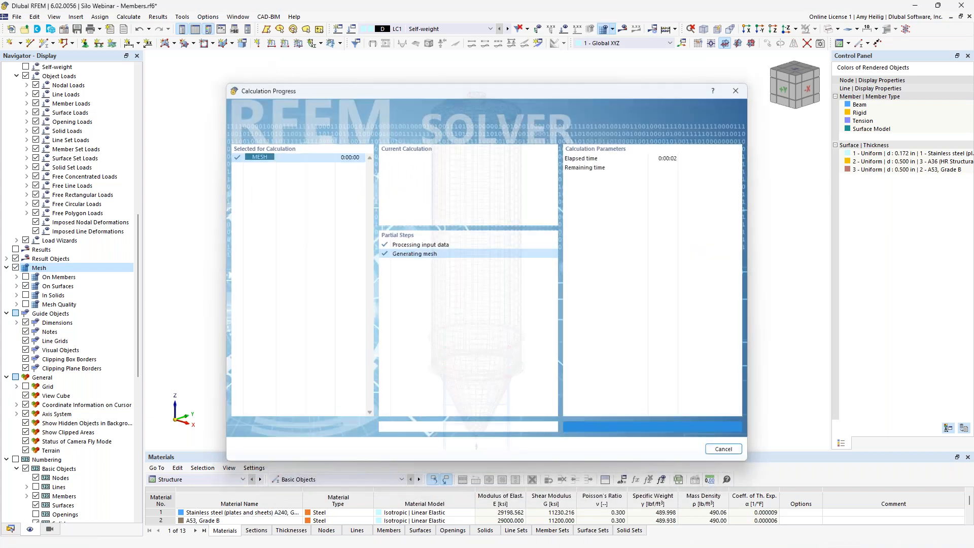
Turn on the surface model display for members and examine the mesh on the surface-model column beside the hopper.
middle_drag(371, 346, 387, 305)
scroll(421, 372, up, 3)
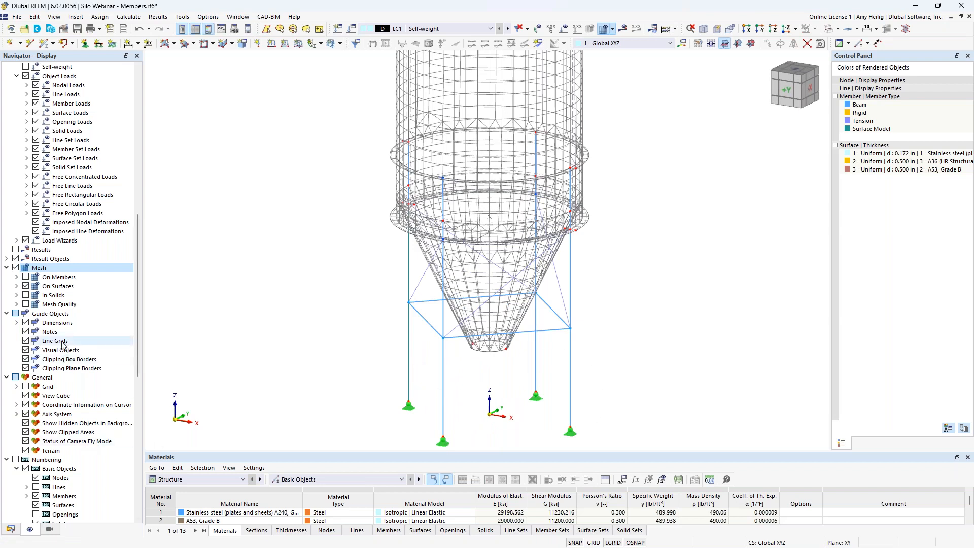
scroll(61, 343, up, 15)
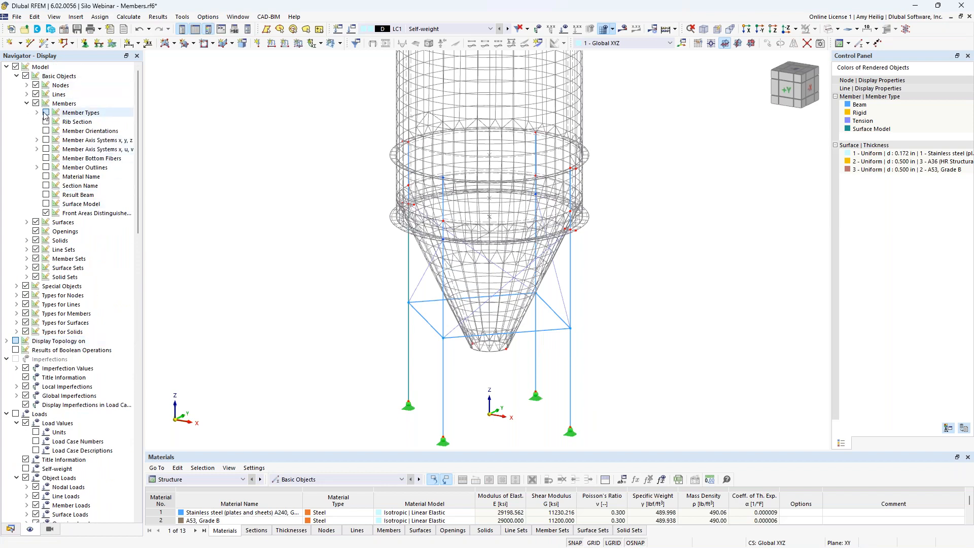
click(46, 205)
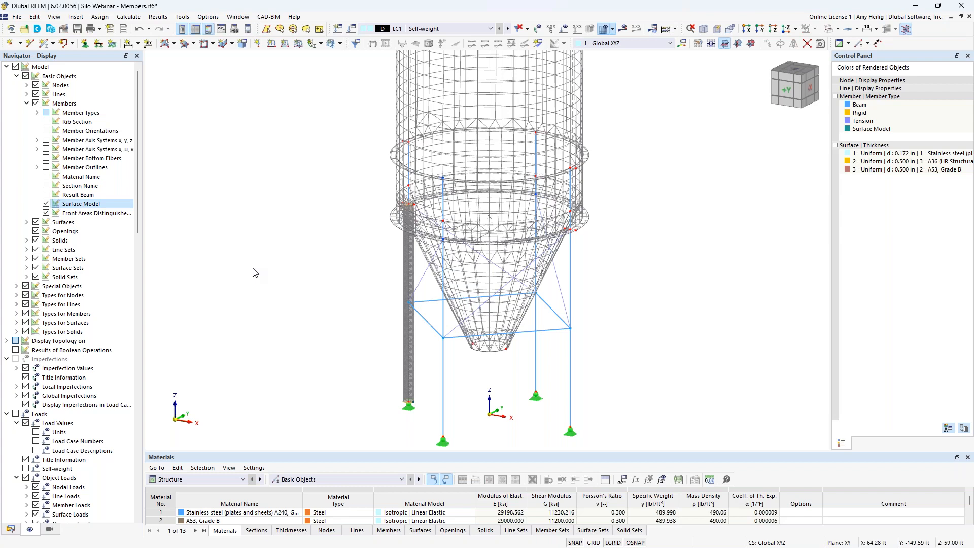
scroll(394, 269, up, 4)
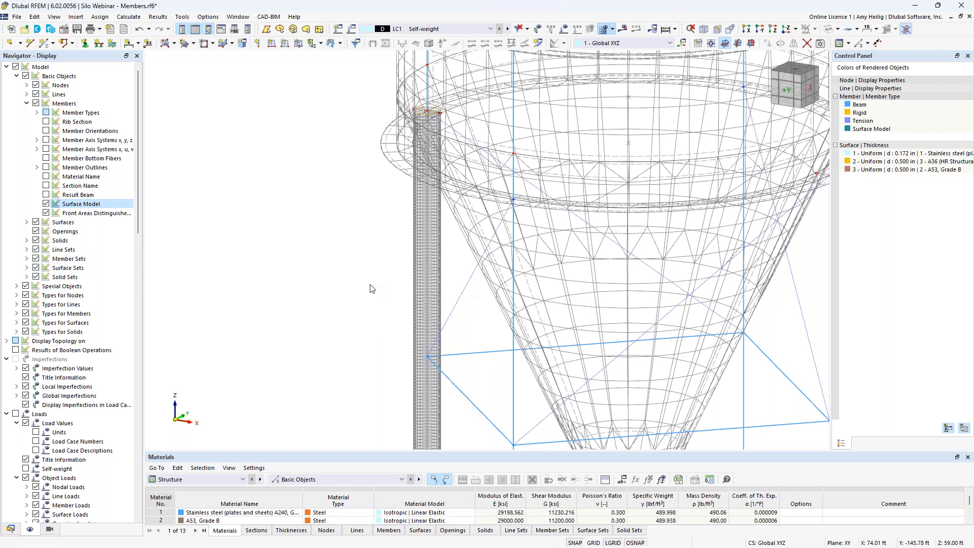
middle_drag(449, 270, 376, 227)
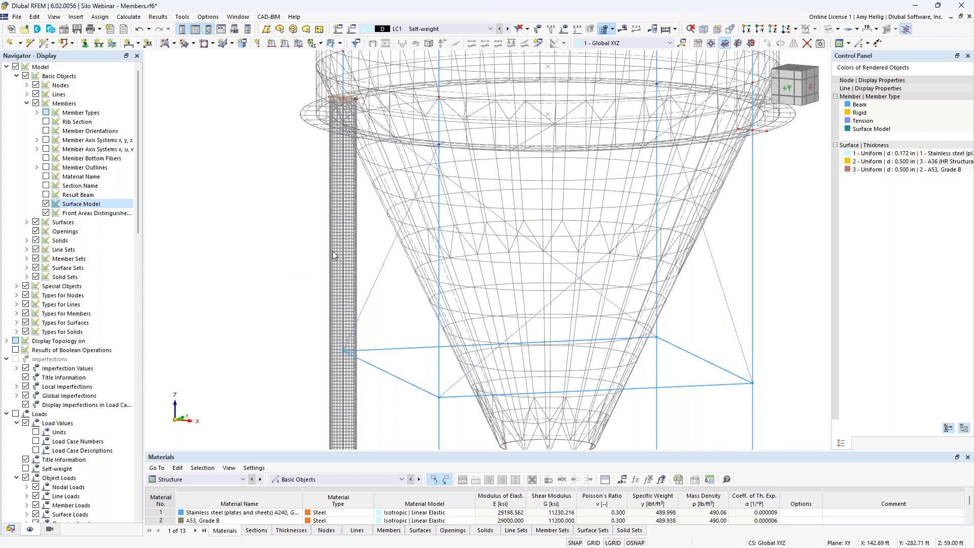
scroll(332, 255, up, 3)
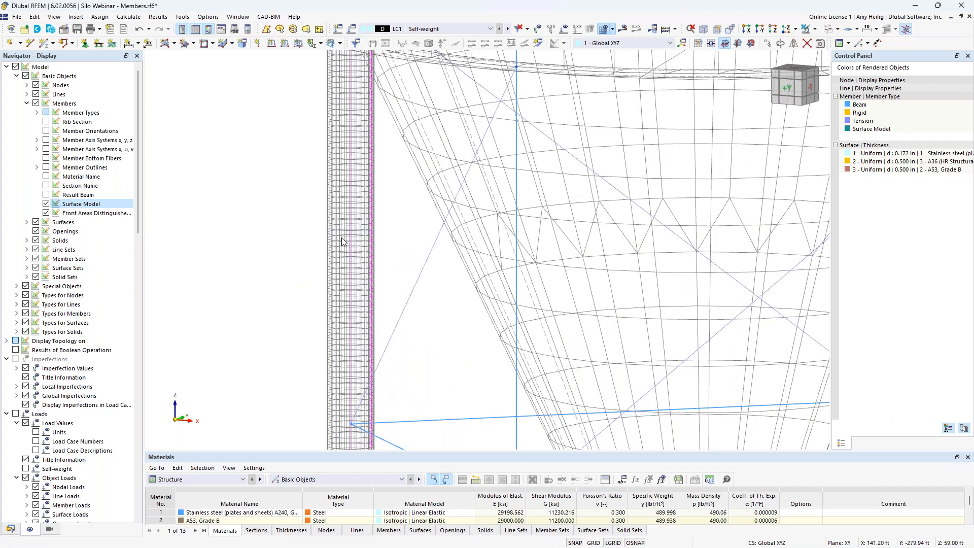
scroll(372, 243, up, 1)
Inspect the mesh refinement assigned to the pipe surface of the surface-model column and its target FE length.
right_click(372, 242)
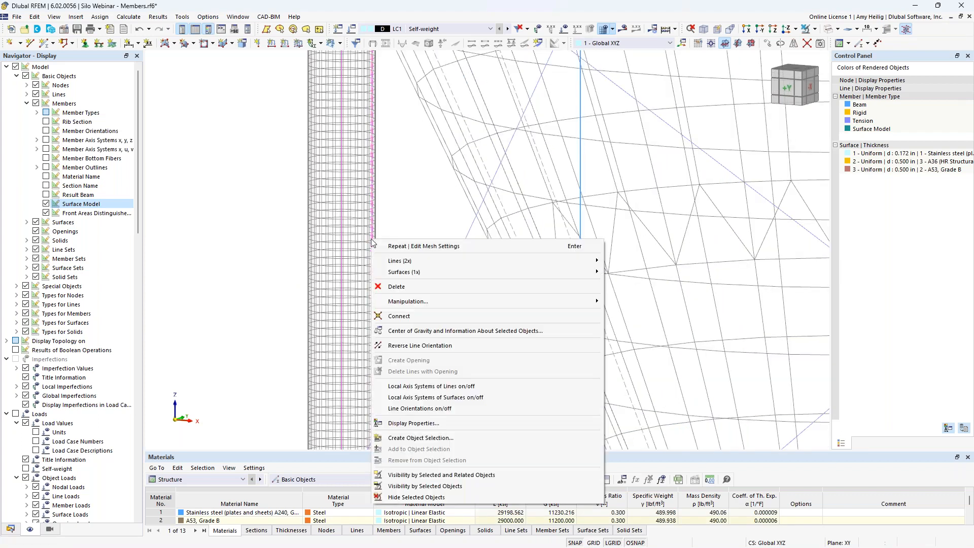
mouse_move(431, 273)
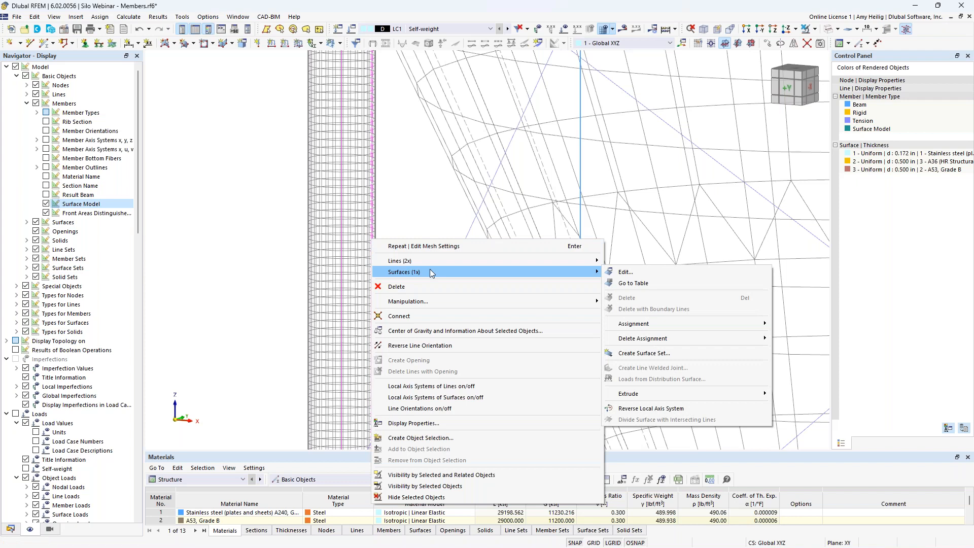
click(622, 272)
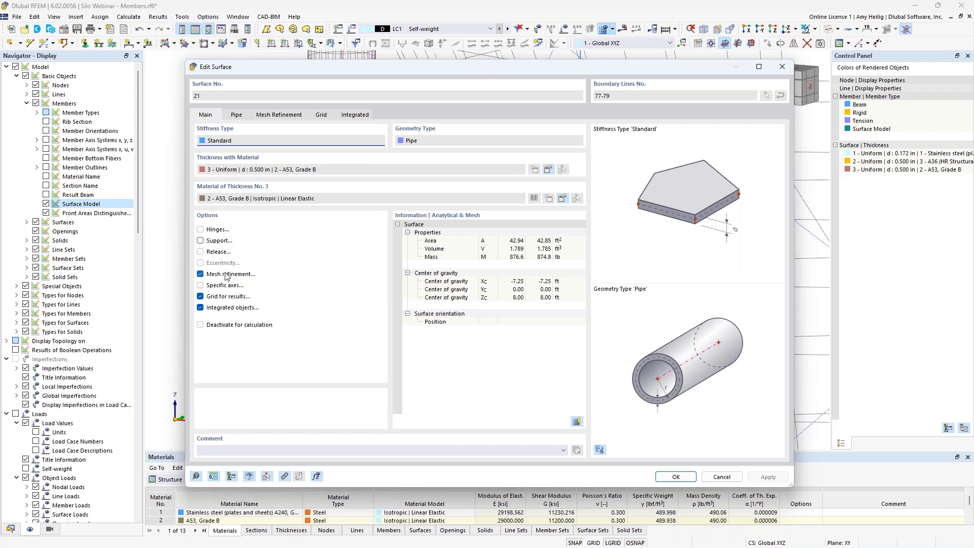
click(288, 117)
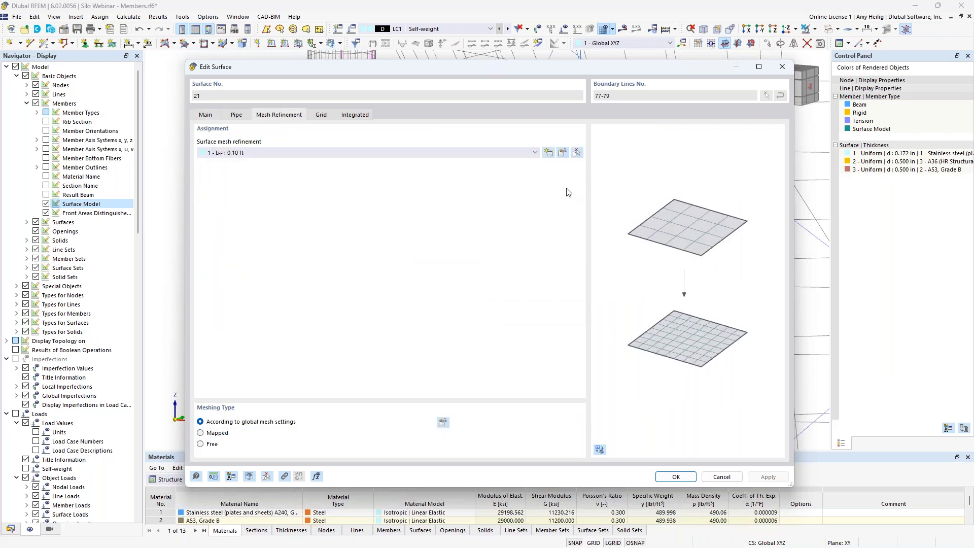
click(563, 152)
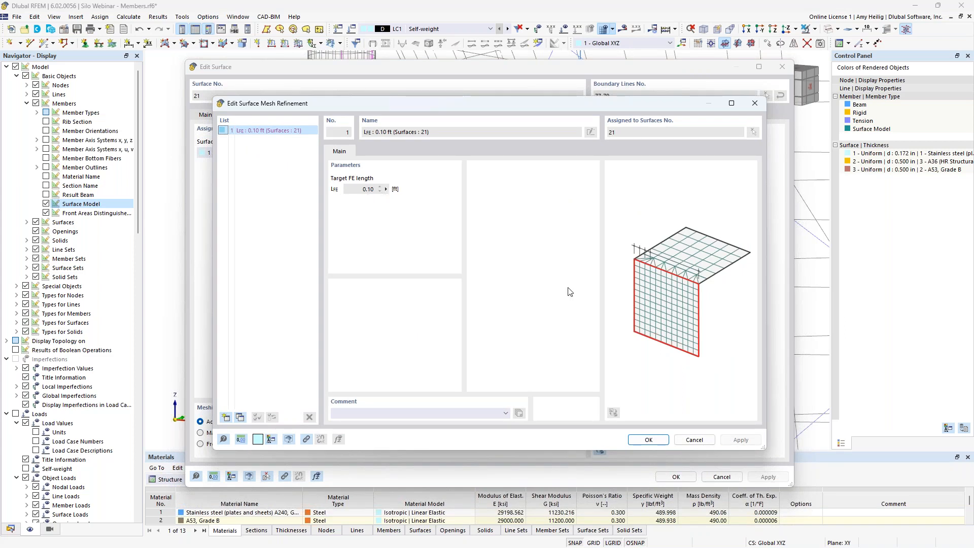
click(690, 437)
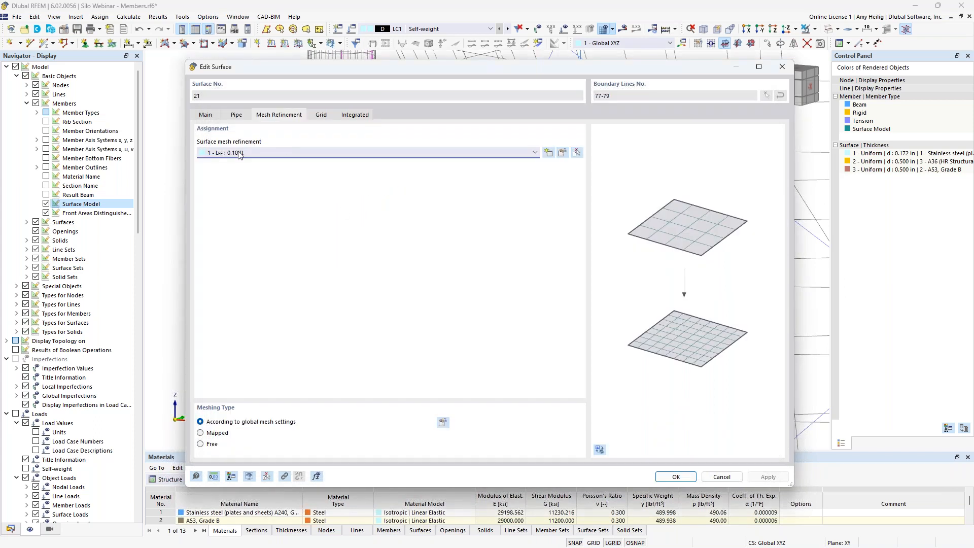
click(680, 477)
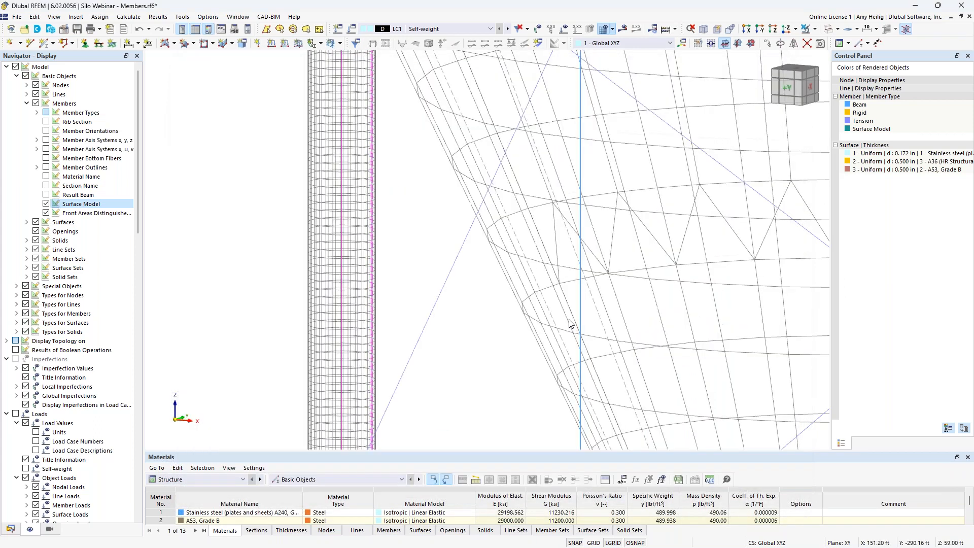
Deselect the column's pipe surface and turn off the surface model display for members.
scroll(552, 247, down, 2)
scroll(552, 246, down, 3)
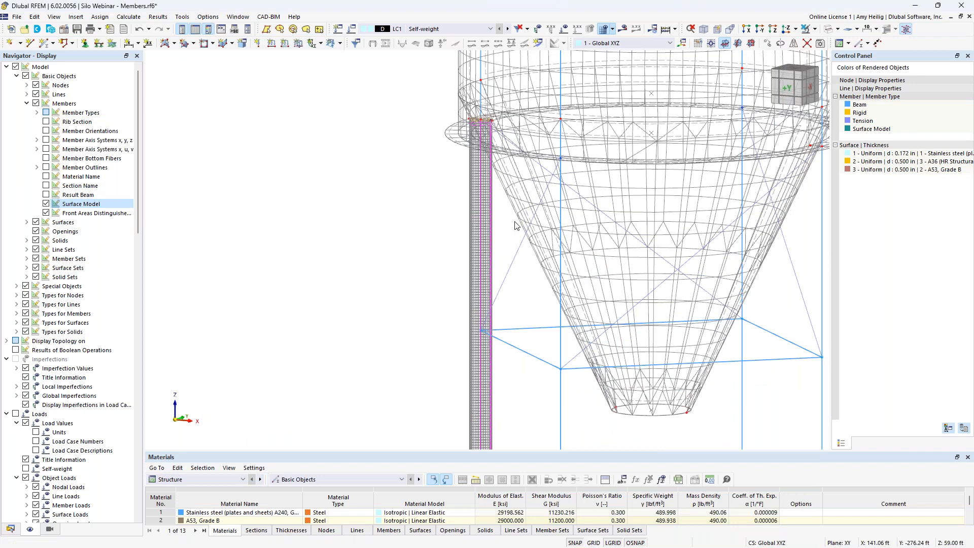
scroll(515, 225, down, 4)
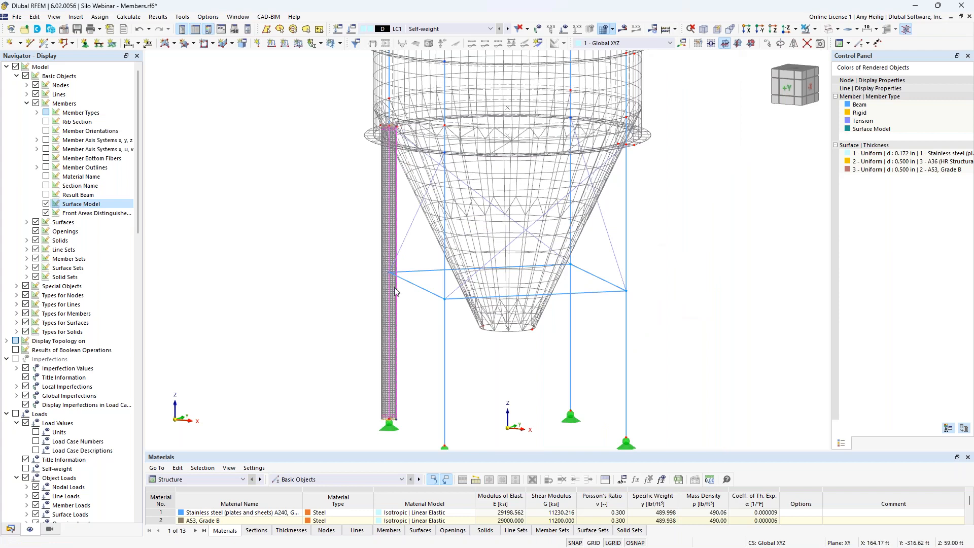
click(336, 227)
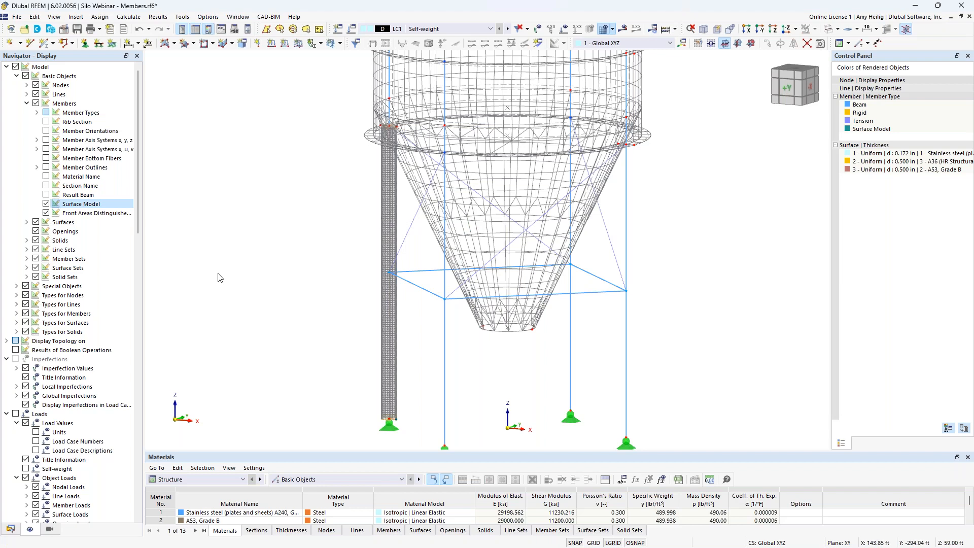
click(46, 204)
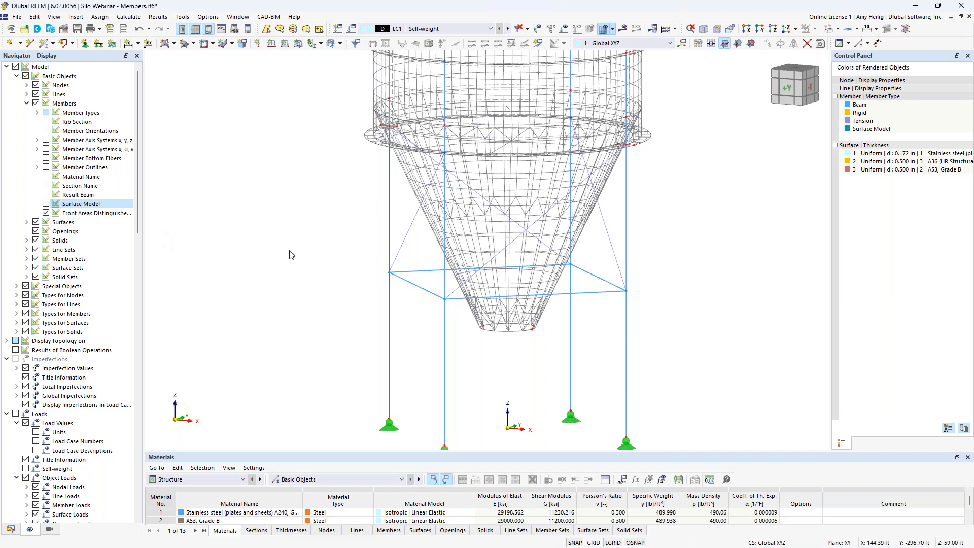
Turn off the mesh display and bring the complete silo with its supports into view.
scroll(73, 380, down, 9)
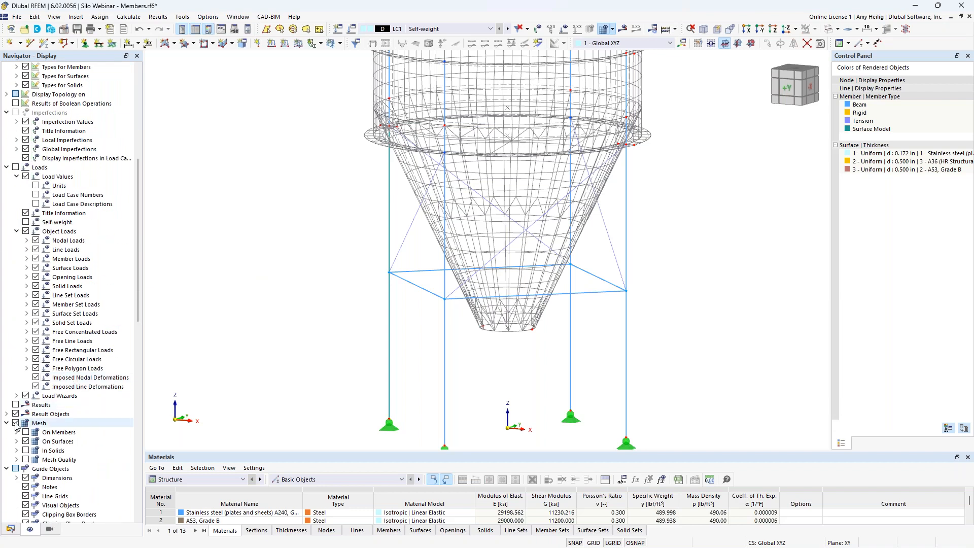
click(16, 425)
scroll(356, 244, down, 3)
middle_drag(342, 217, 365, 311)
scroll(364, 309, down, 1)
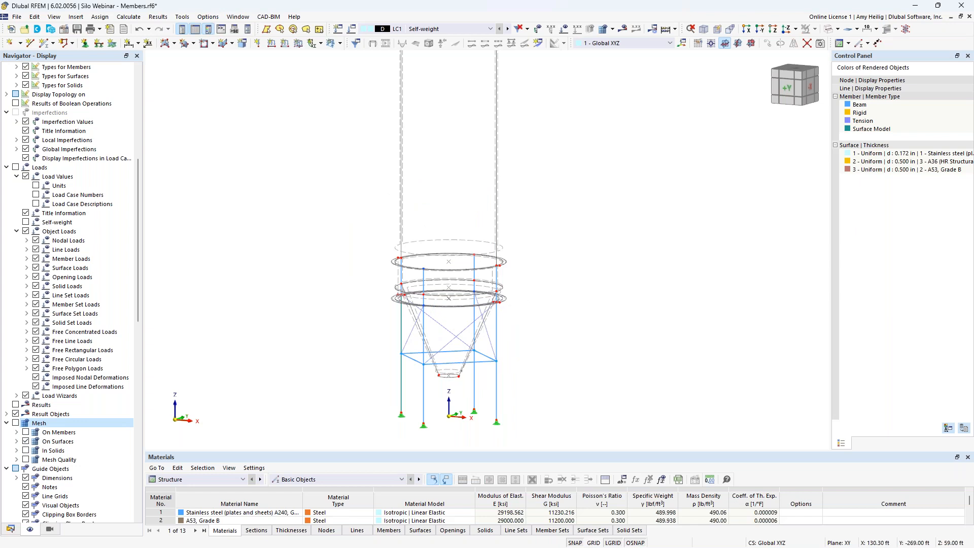
scroll(358, 309, down, 2)
middle_drag(346, 285, 397, 318)
Open the load cases and combinations settings.
click(352, 31)
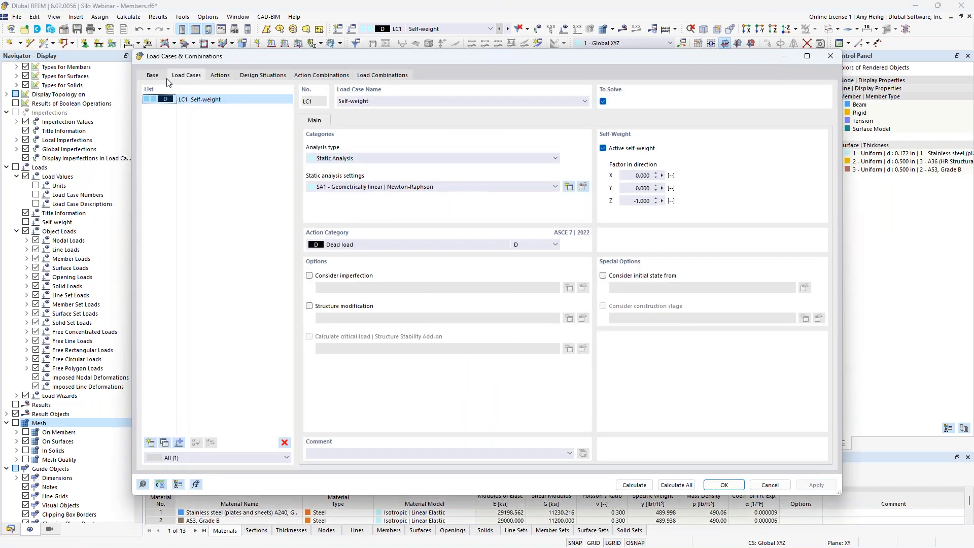
Review the available standard groups for load case classification and the combination wizard.
click(153, 76)
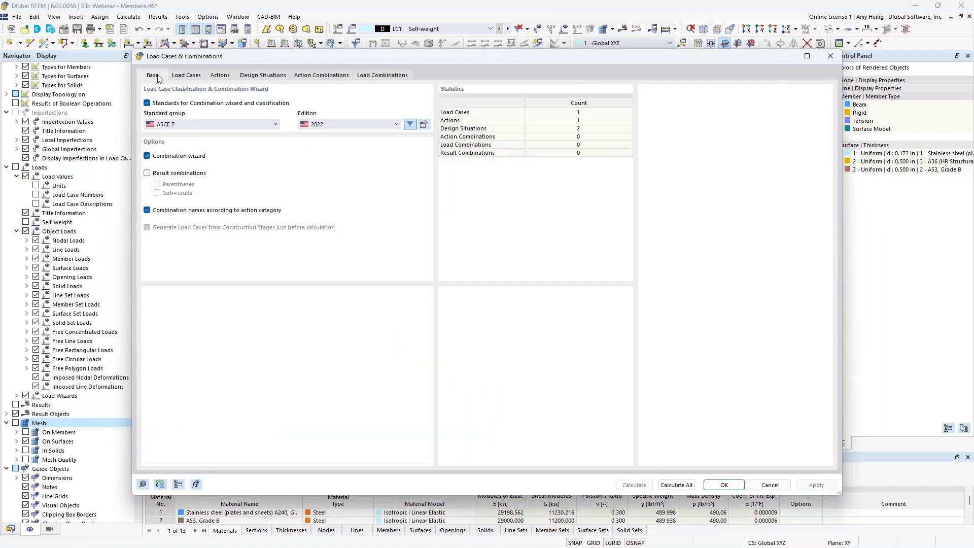
click(186, 126)
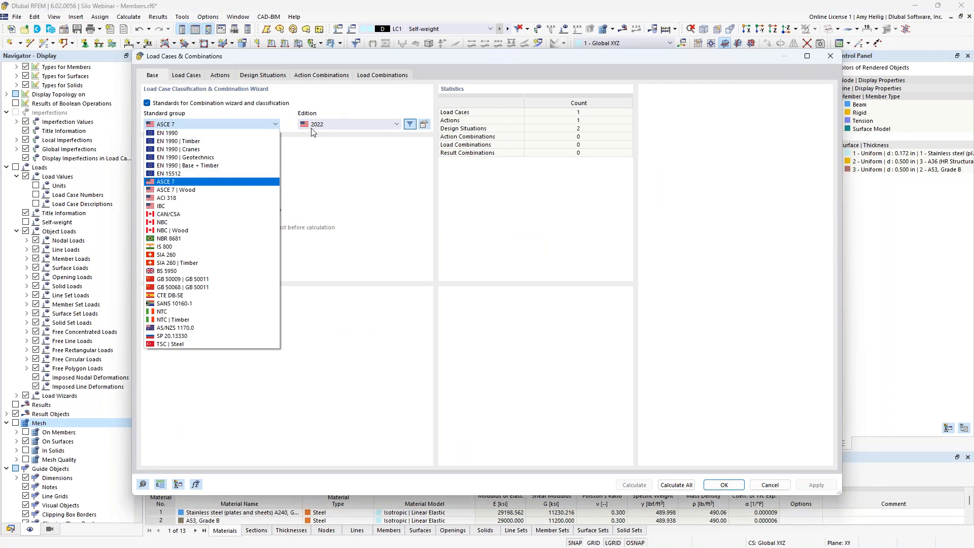
click(324, 161)
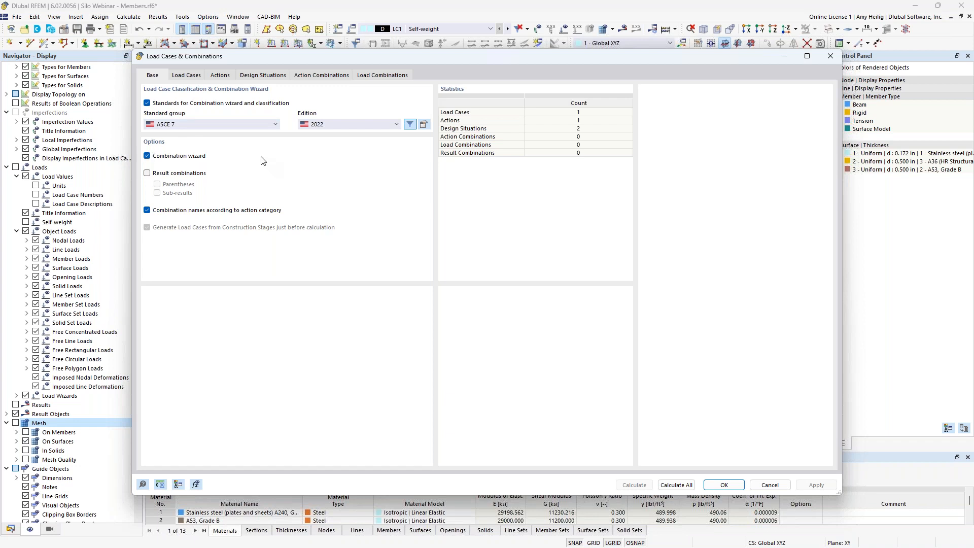
Rename load case LC1 as Dead and check the available action categories, keeping Dead load.
click(195, 76)
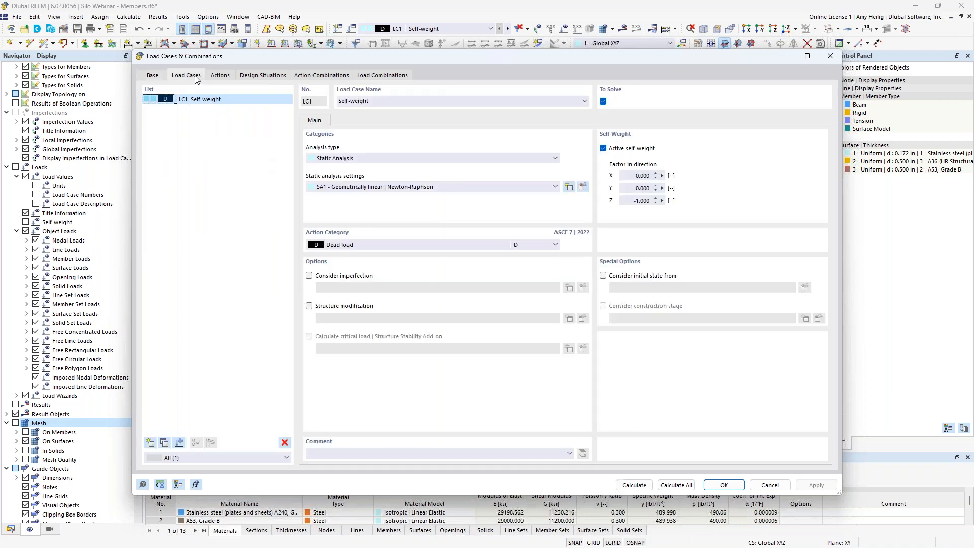
click(374, 100)
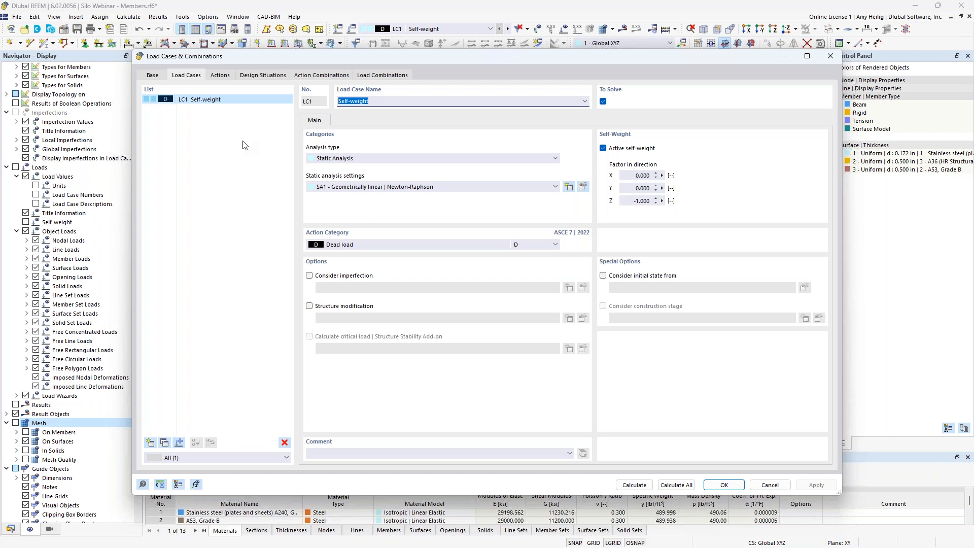
text(Dead)
click(364, 244)
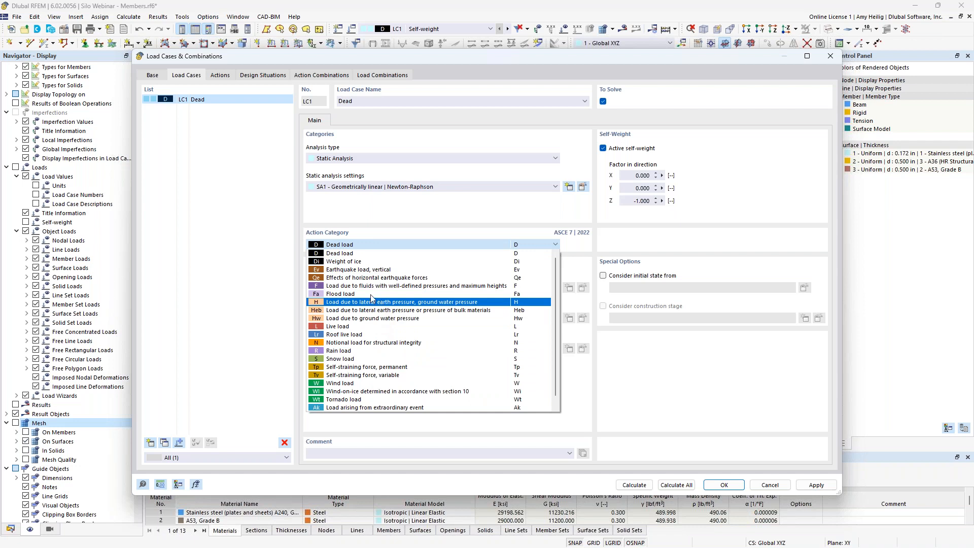
click(340, 217)
drag(423, 56, 447, 290)
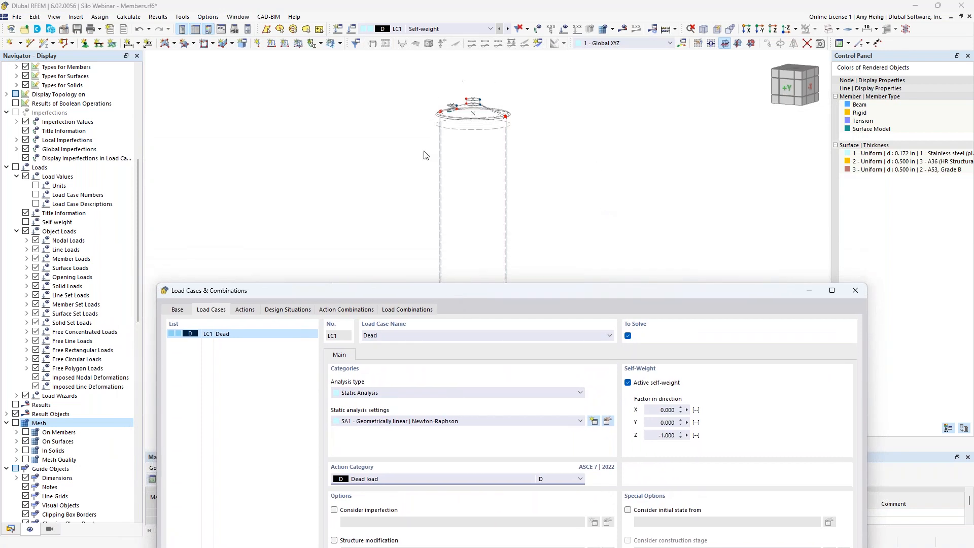
drag(500, 291, 498, 60)
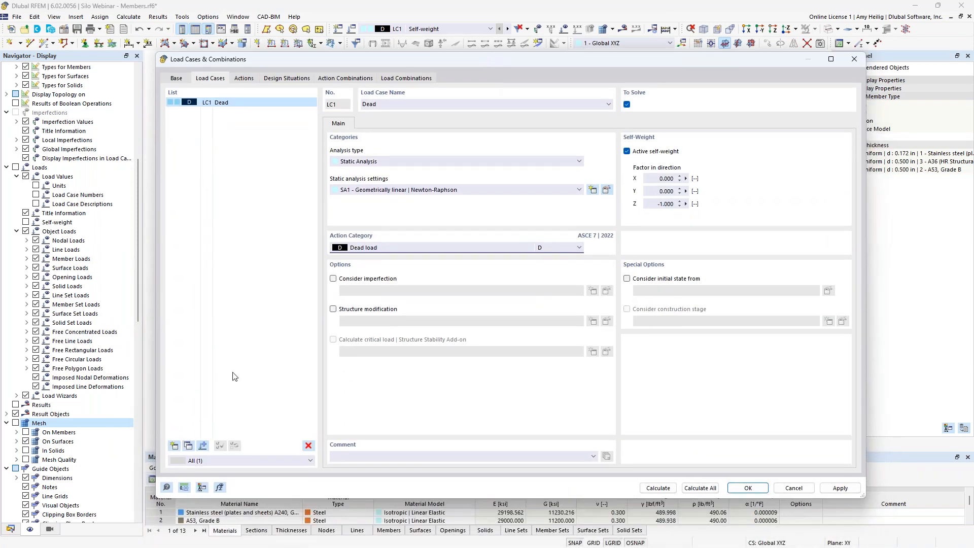
Add load case LC2 named Pressure - Horizontal with the Live load action category and accept the load cases.
click(174, 445)
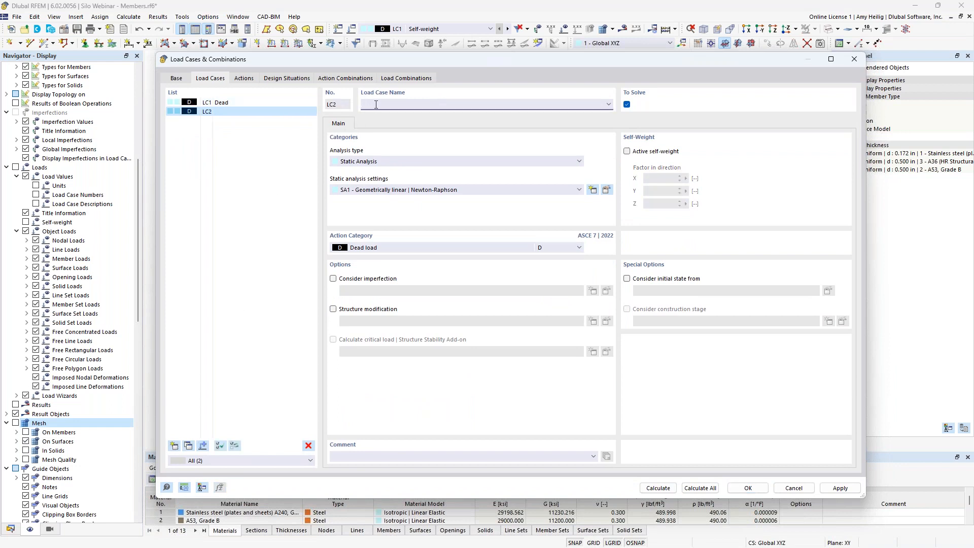
text(Pressure - Horizonta)
text(l)
click(366, 248)
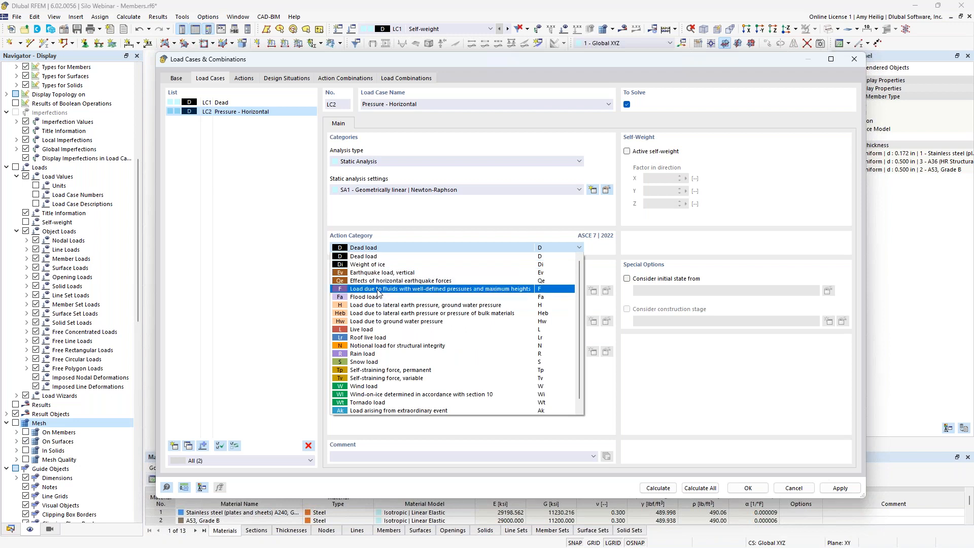
click(369, 331)
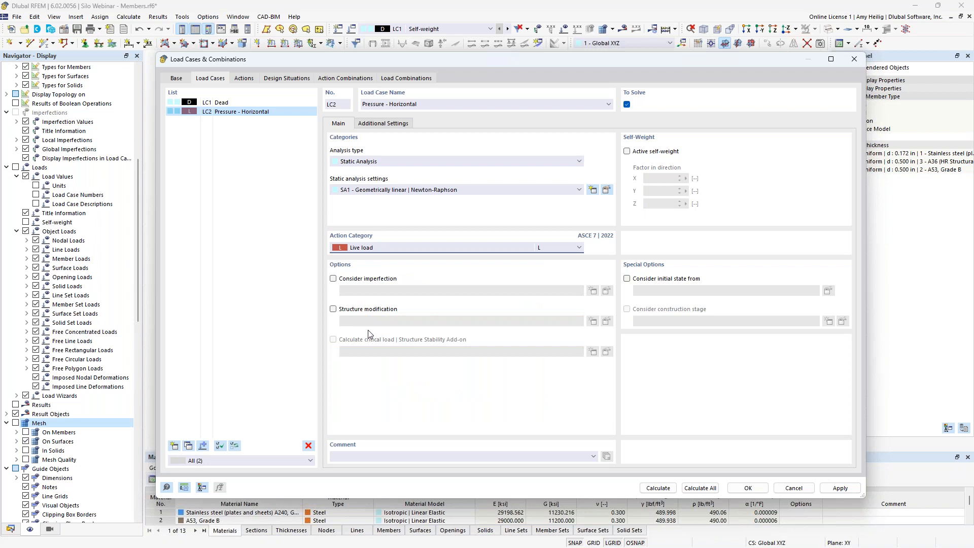
click(748, 487)
Start a new free rectangular load in LC2 - Pressure - Horizontal, projected on the XZ plane and acting in the local z direction.
middle_drag(525, 326, 516, 306)
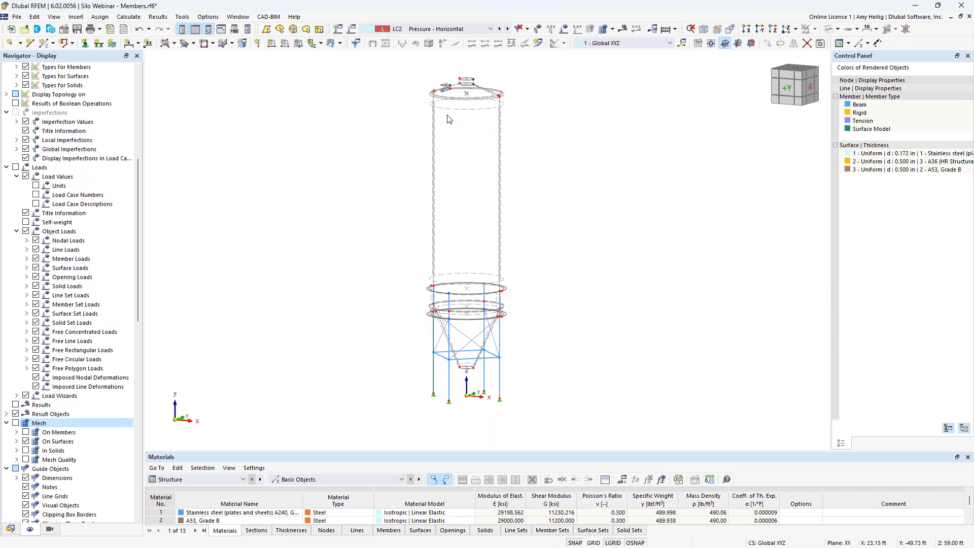
click(413, 30)
click(412, 46)
scroll(486, 313, up, 2)
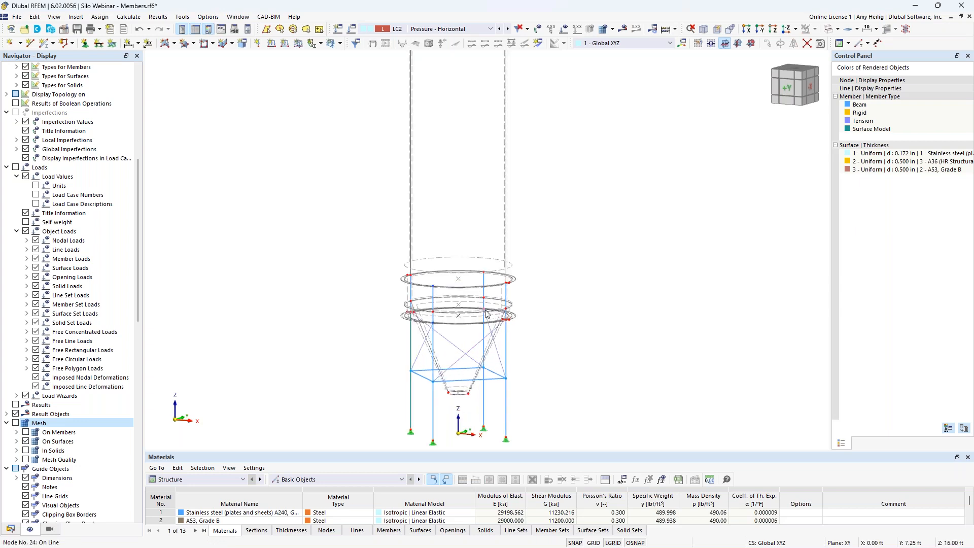
middle_drag(542, 256, 550, 344)
scroll(550, 344, up, 1)
scroll(550, 343, down, 1)
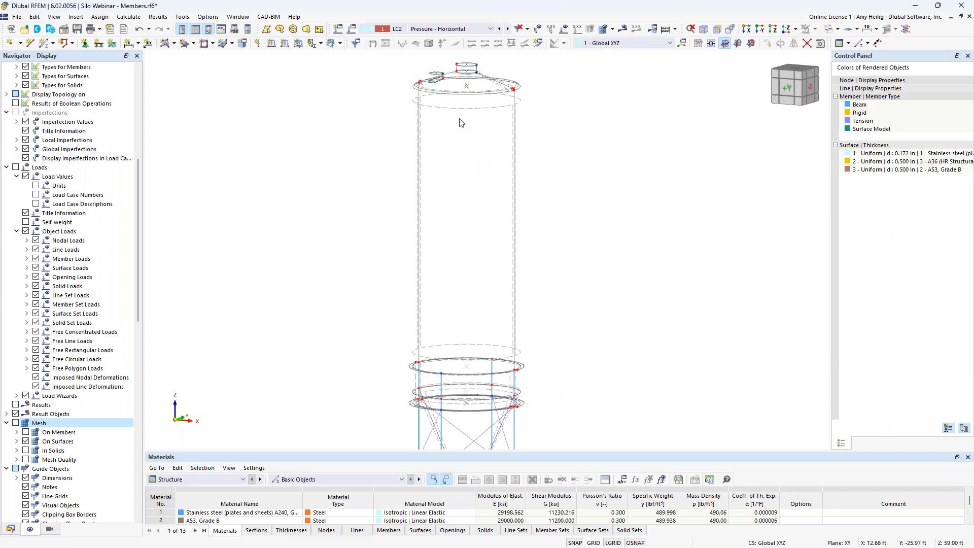
click(339, 44)
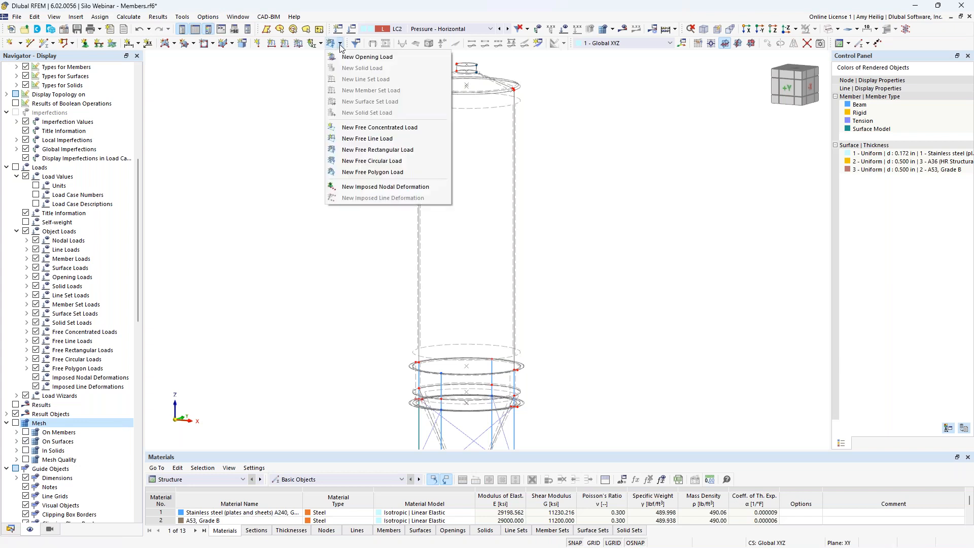
click(362, 152)
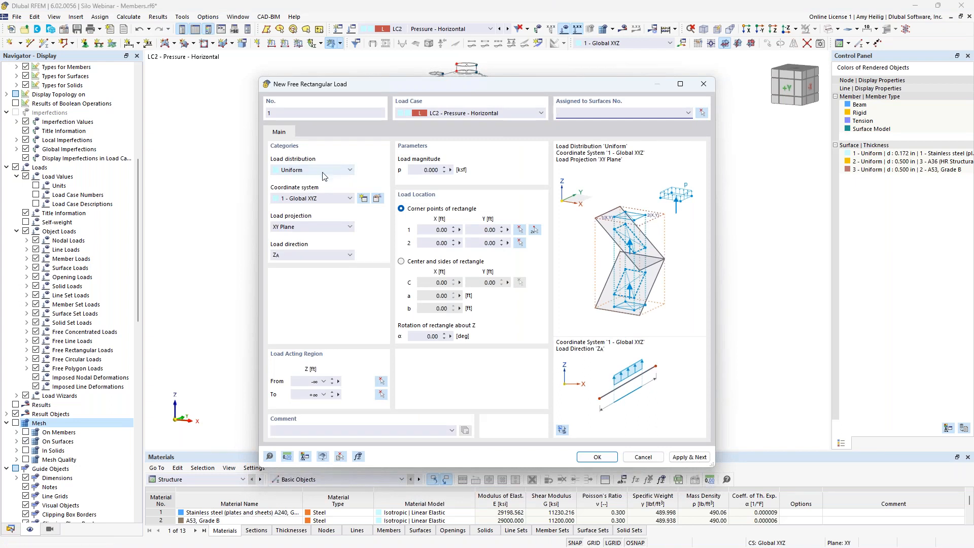
click(314, 228)
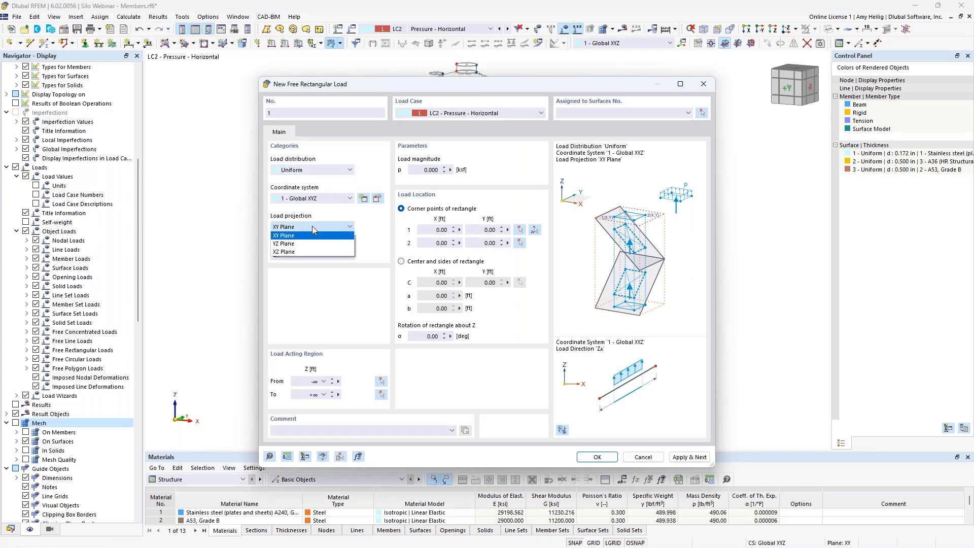
click(306, 252)
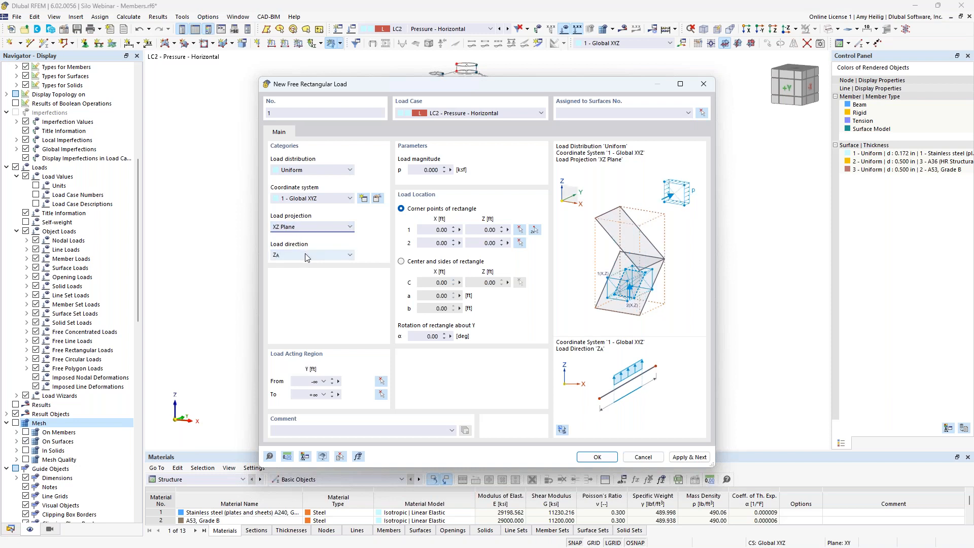
click(306, 255)
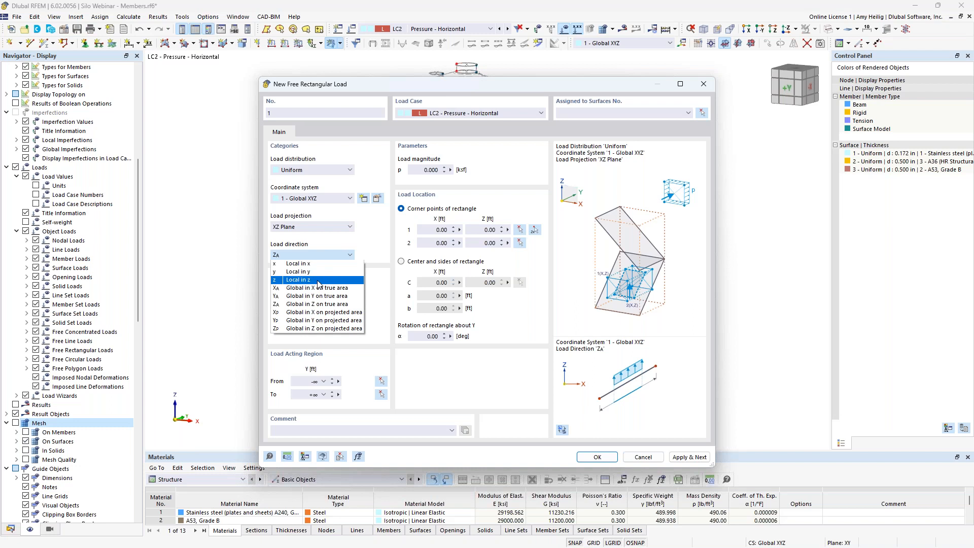
click(319, 280)
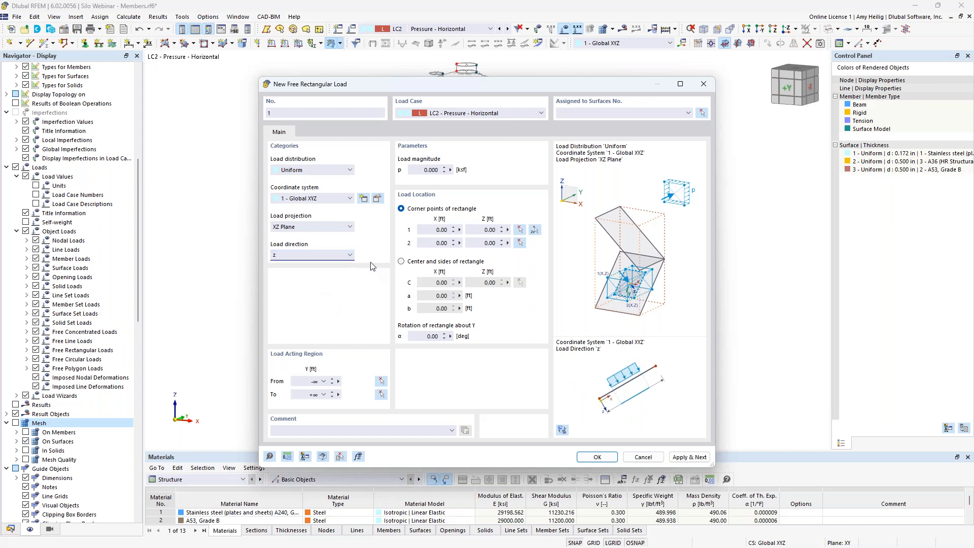
Set the free rectangular load's distribution to Linear in Z with magnitude p1 of 2.5 ksf.
click(315, 171)
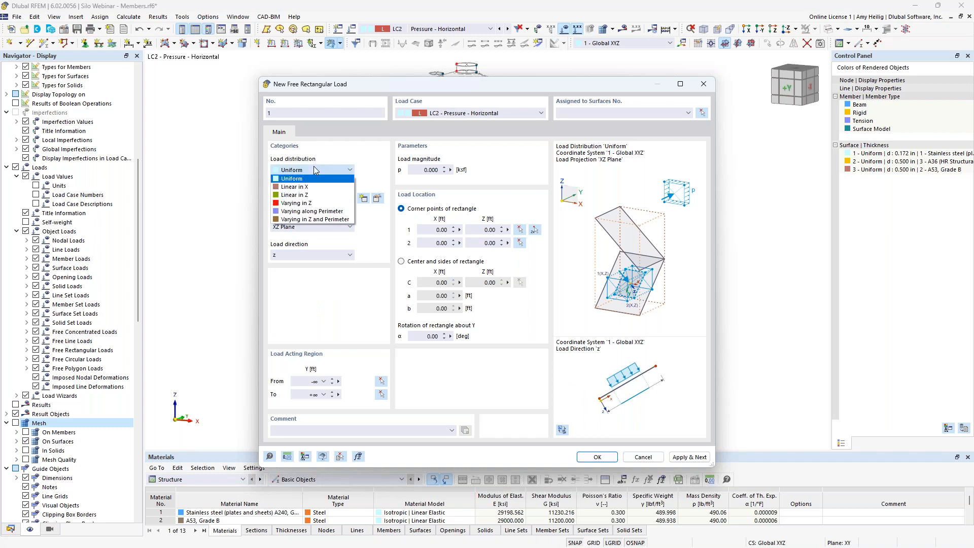
click(315, 195)
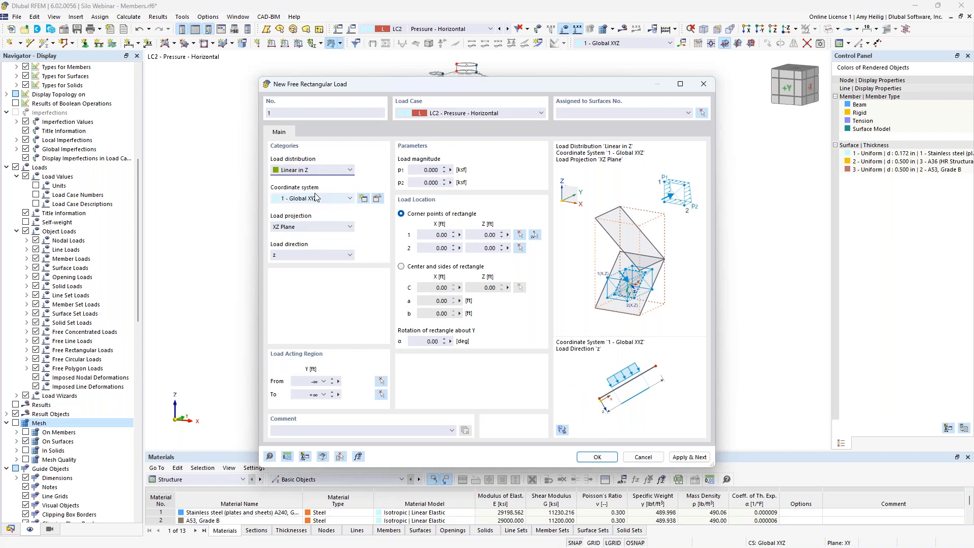
click(421, 169)
text(2.5)
click(419, 182)
Begin picking the load's corner locations graphically and move the work plane origin to node 20 at the silo's lower ring.
click(534, 235)
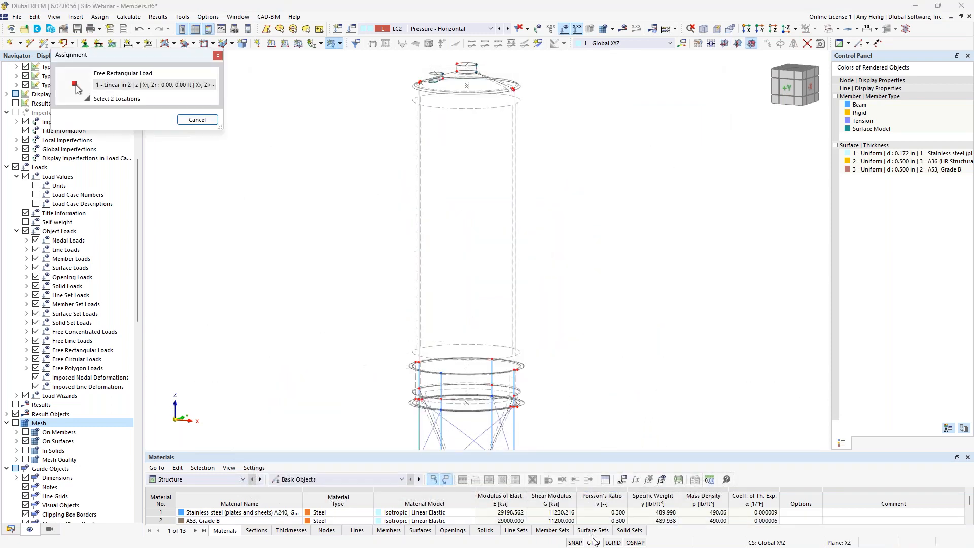
middle_drag(578, 286, 675, 295)
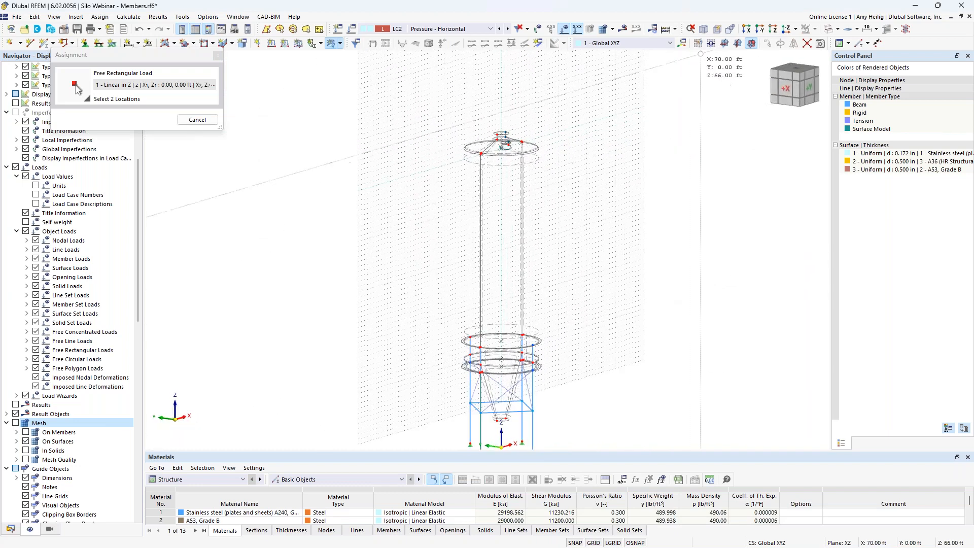
click(711, 43)
scroll(528, 385, up, 5)
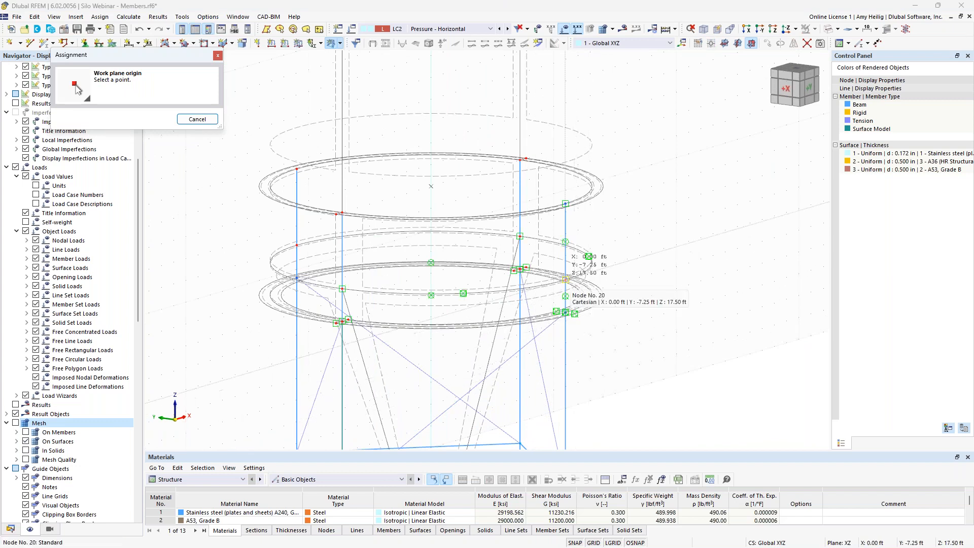
click(566, 280)
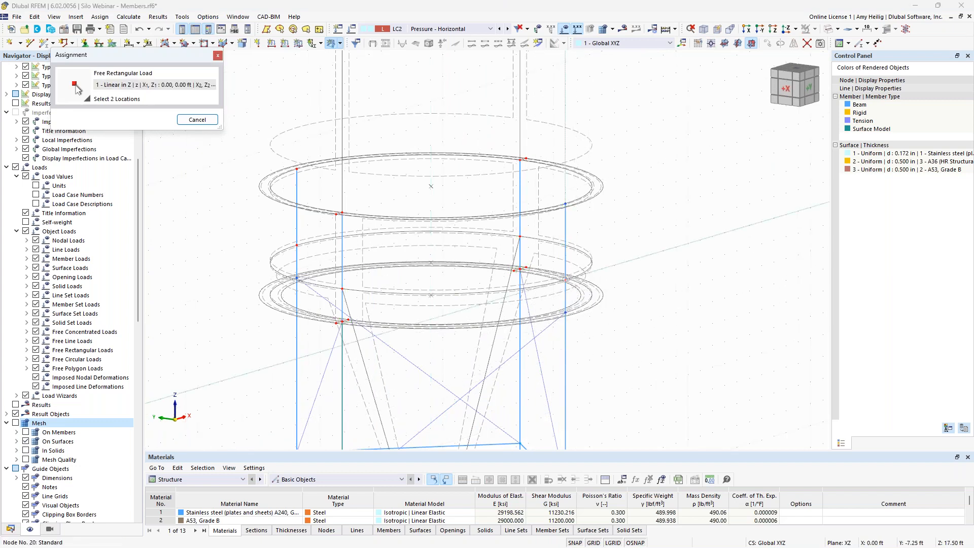
View the silo in the Y-direction and place the load rectangle from X -8.00, Z 17.50 ft to X 8.00, Z 56.50 ft.
scroll(620, 294, down, 5)
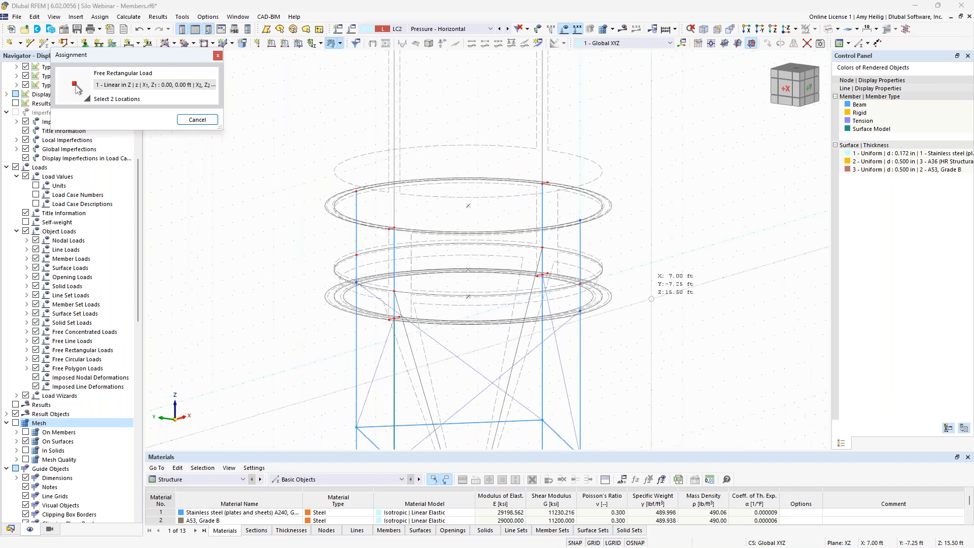
ctrl+middle_drag(610, 314, 526, 305)
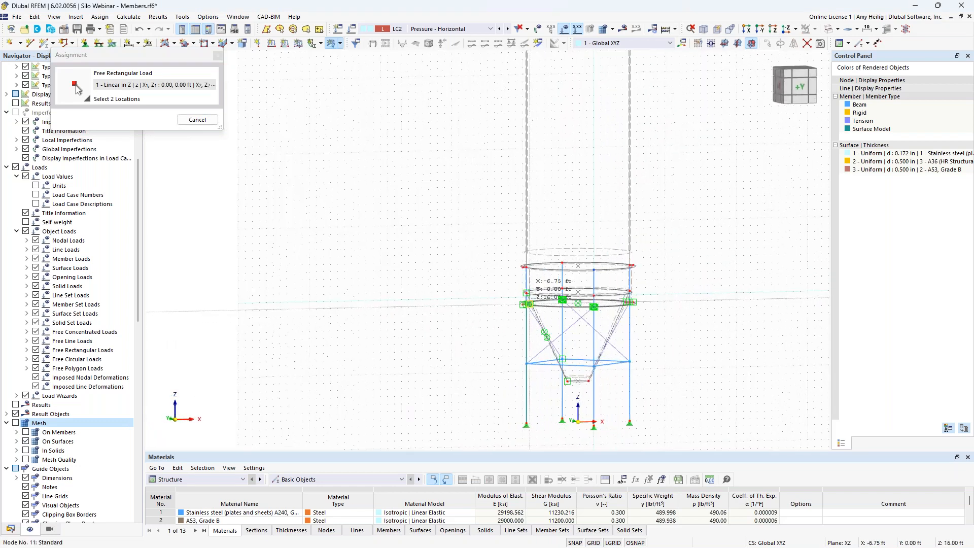
click(795, 29)
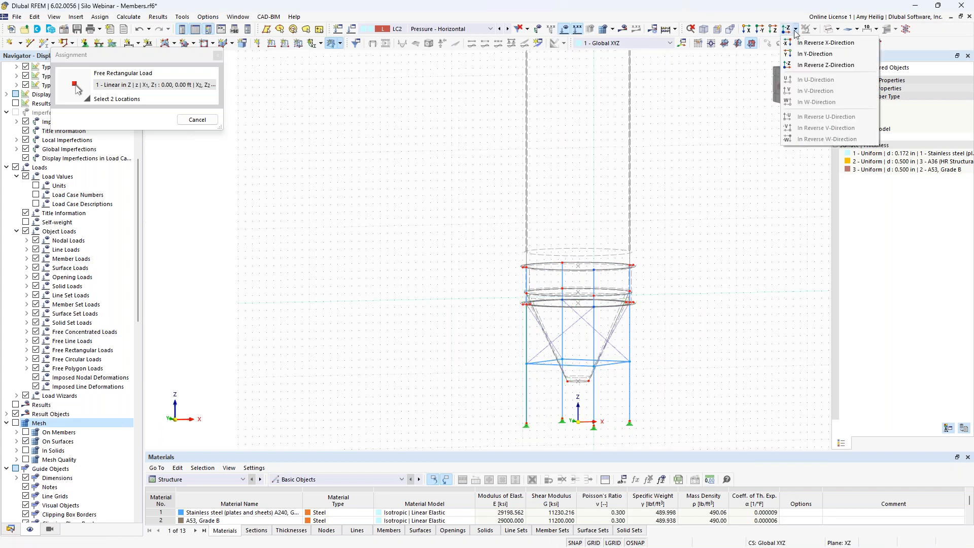
click(813, 54)
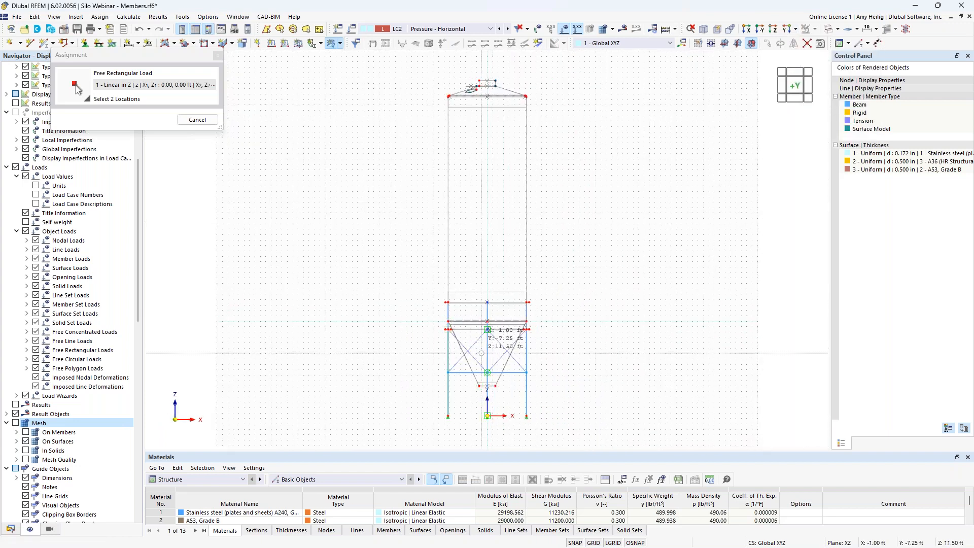
scroll(481, 342, up, 5)
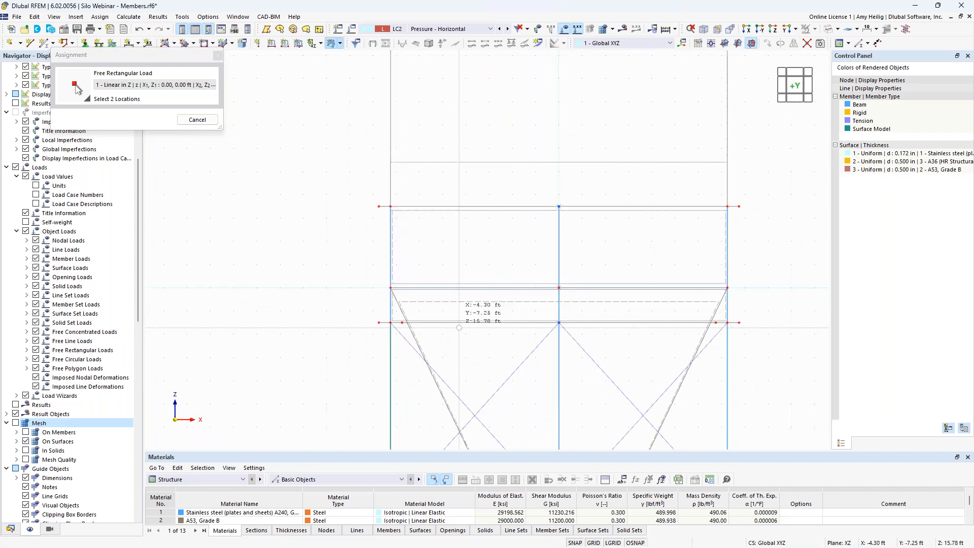
click(373, 288)
scroll(525, 231, down, 4)
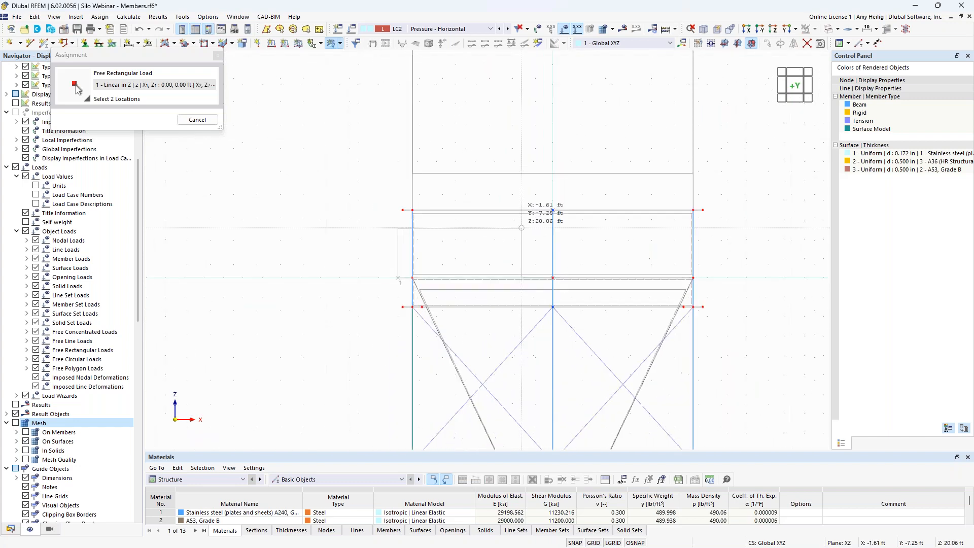
middle_drag(632, 144, 622, 345)
middle_drag(637, 187, 659, 294)
scroll(635, 138, up, 2)
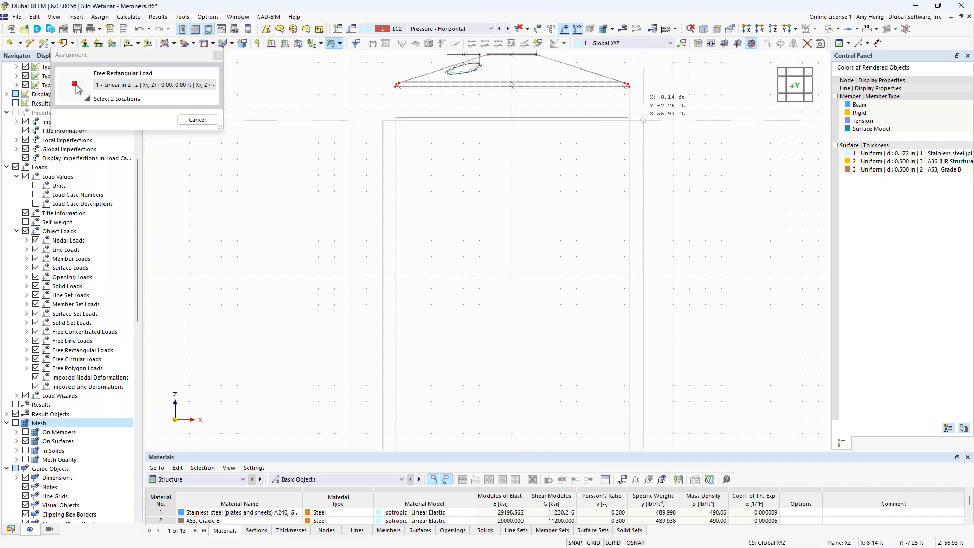
click(641, 127)
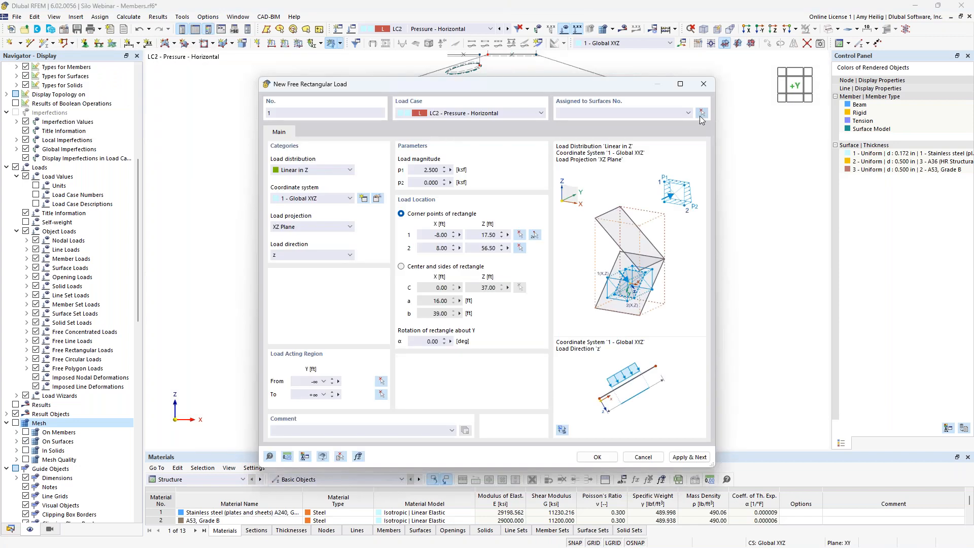
Assign the free rectangular load to cylindrical wall surfaces 6, 7, 15 and 16 and save the load.
click(702, 113)
drag(688, 318, 331, 263)
scroll(324, 258, down, 3)
middle_drag(370, 350, 447, 153)
scroll(513, 255, up, 4)
drag(513, 252, 291, 231)
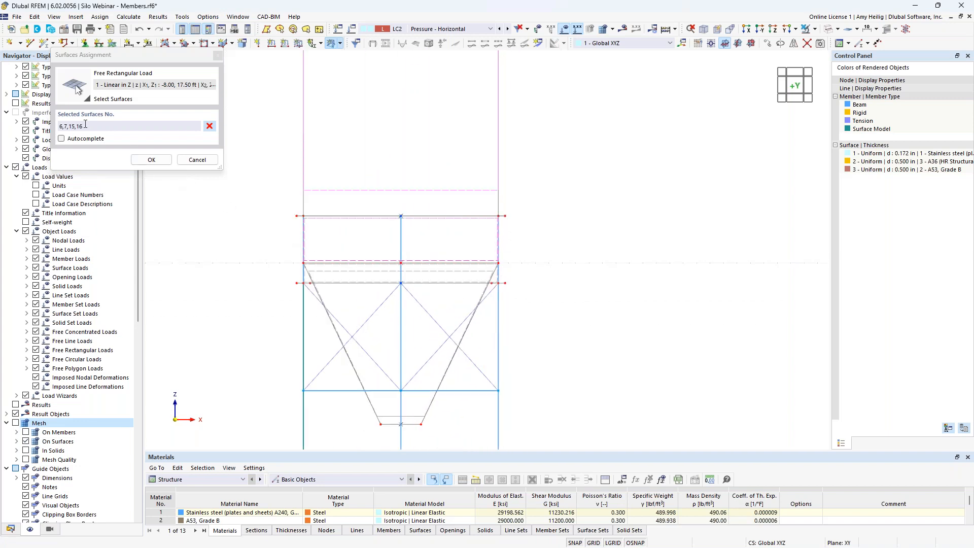
click(151, 160)
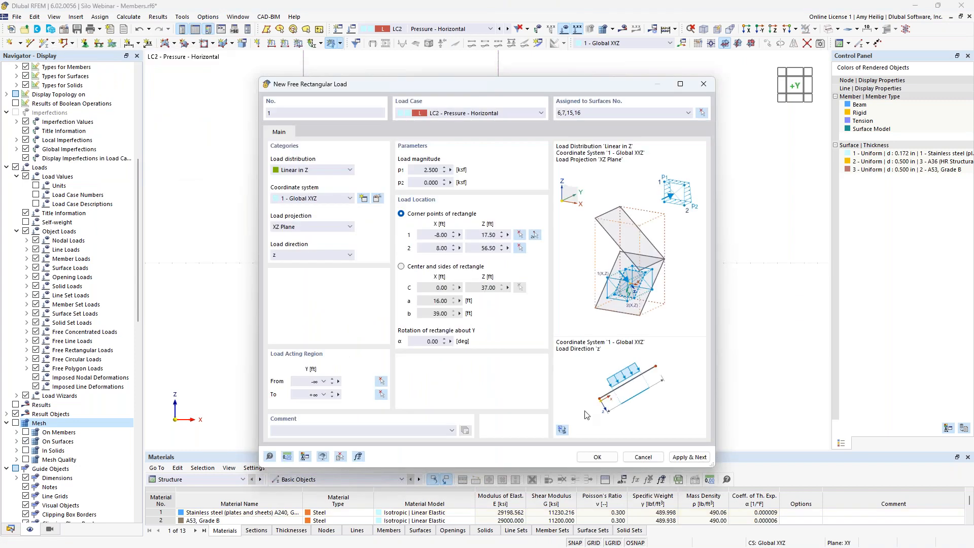
click(598, 457)
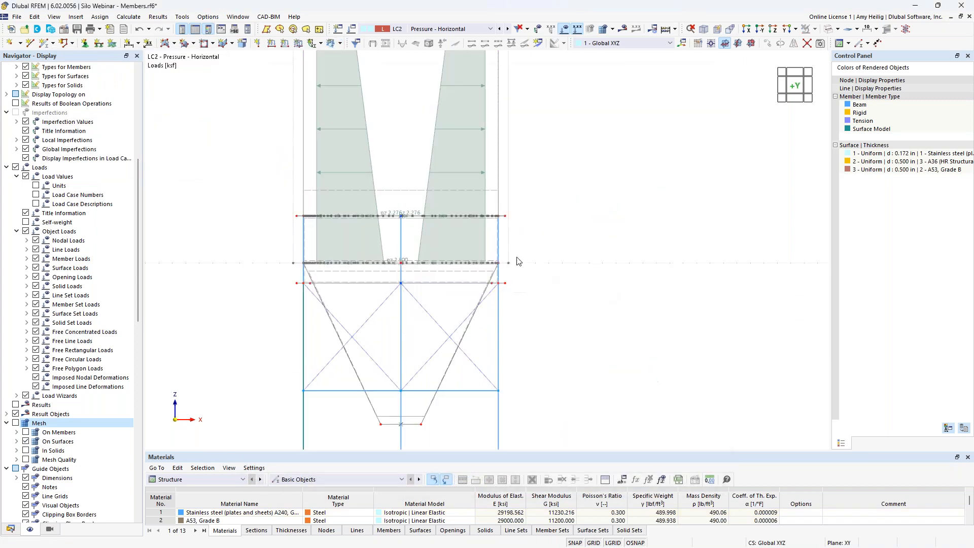
Start a new surface load in LC2 - Pressure - Horizontal with Linear in Z distribution and the Local xyz coordinate system.
ctrl+middle_drag(531, 233, 572, 309)
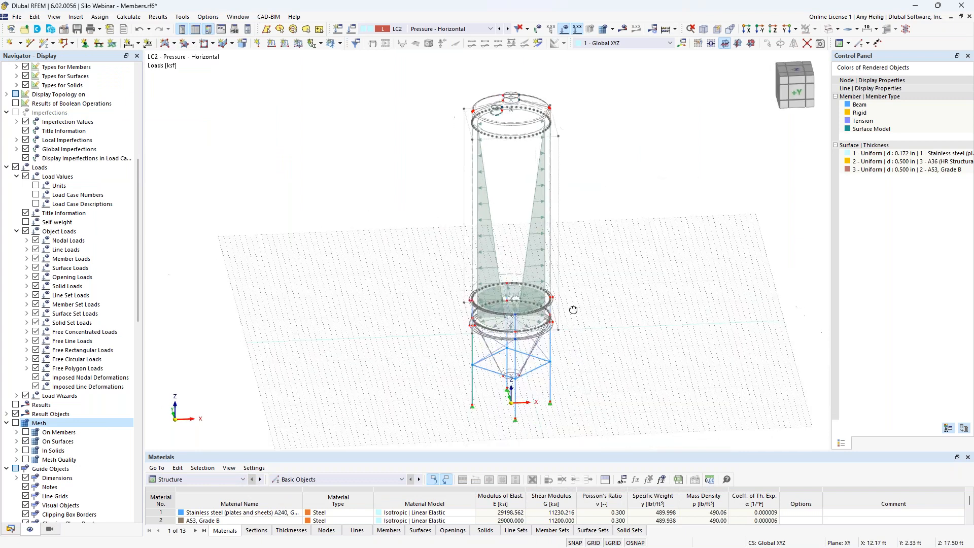
scroll(523, 365, up, 5)
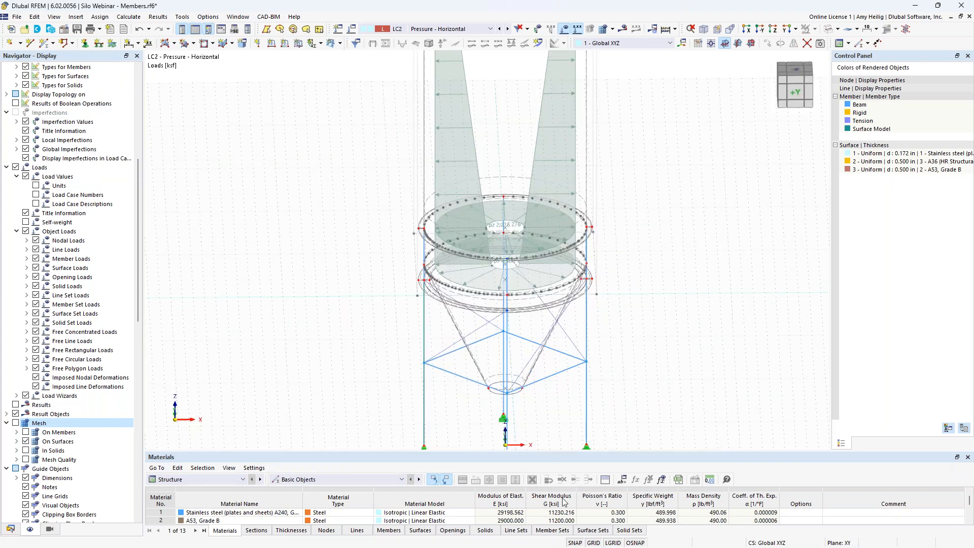
click(594, 543)
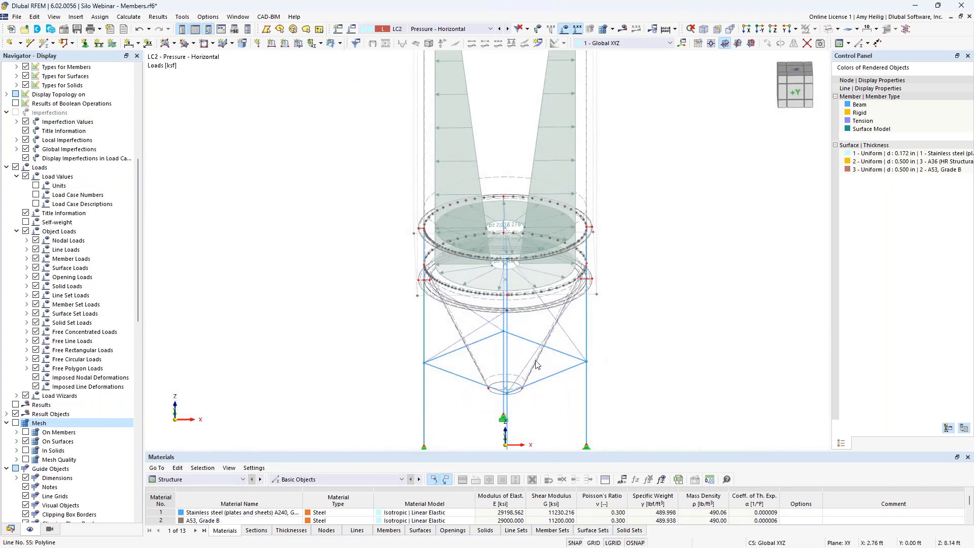
ctrl+middle_drag(628, 370, 612, 299)
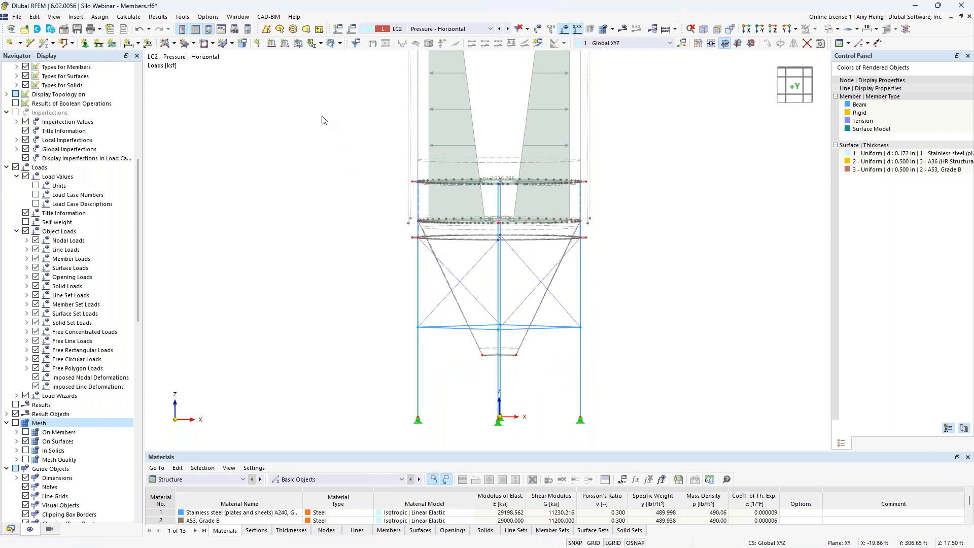
click(298, 46)
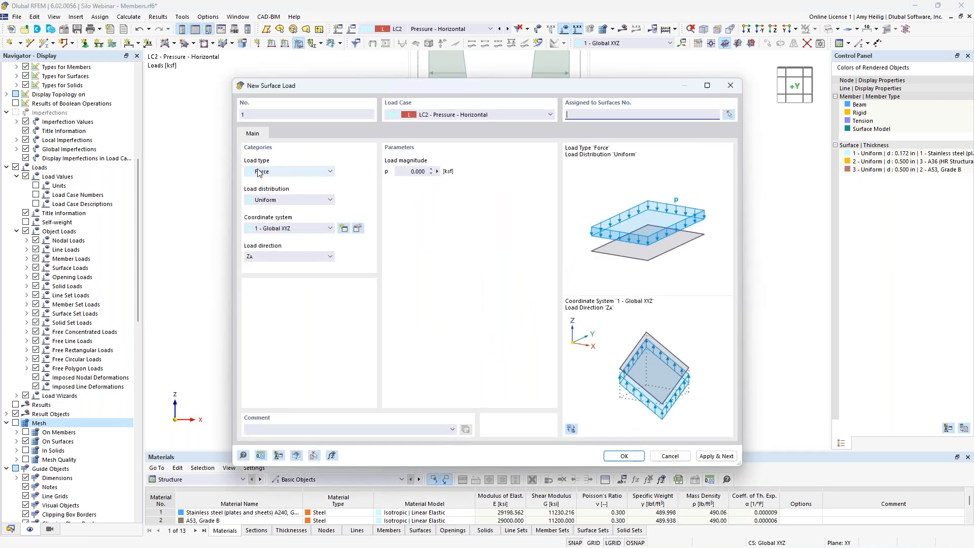
click(271, 200)
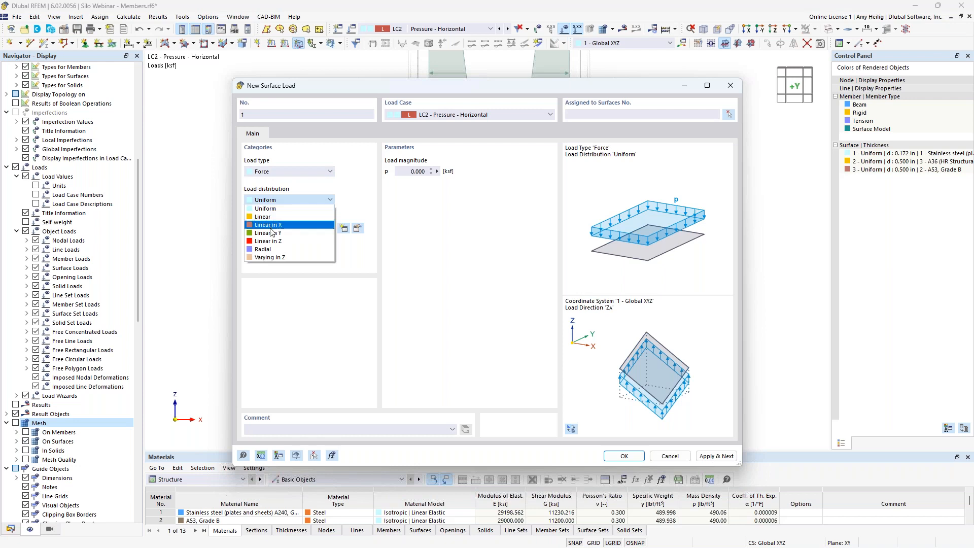
click(273, 241)
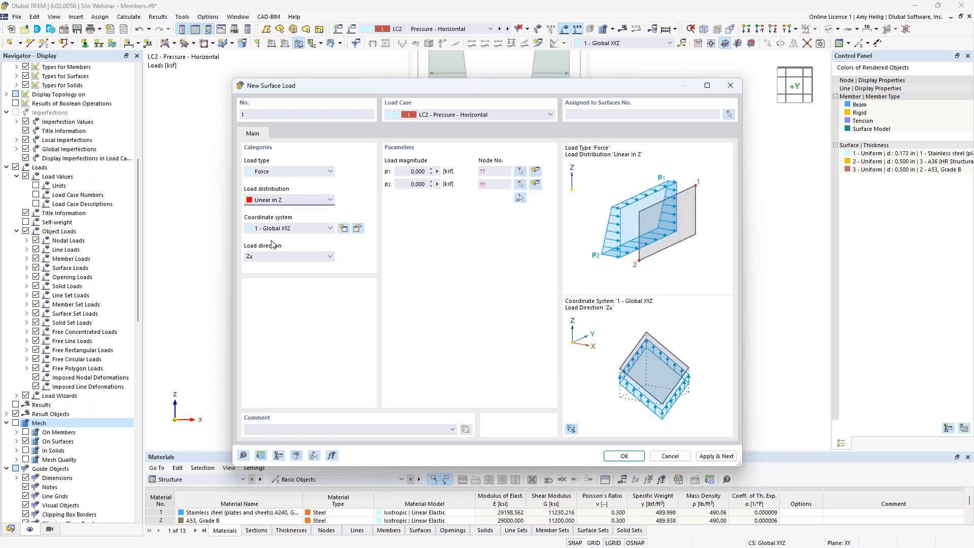
click(278, 229)
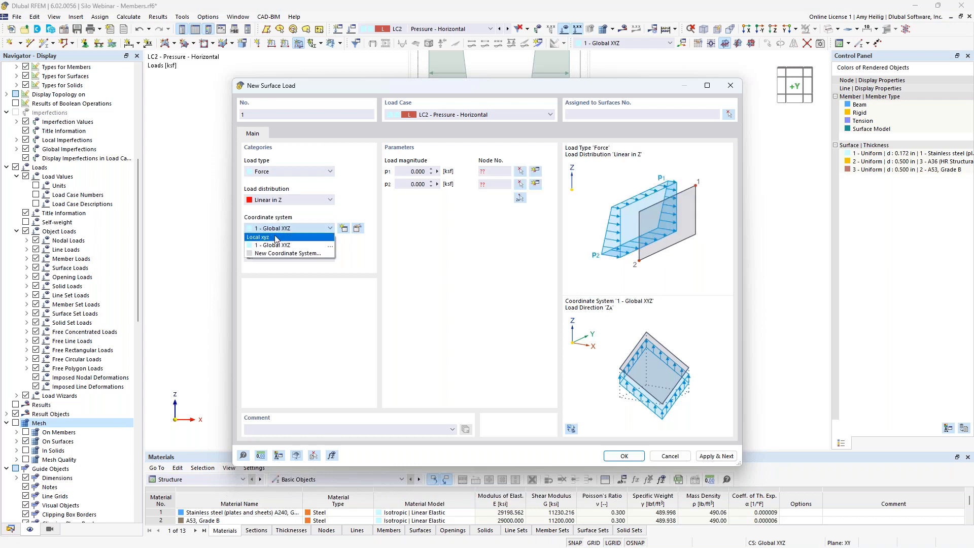
click(276, 237)
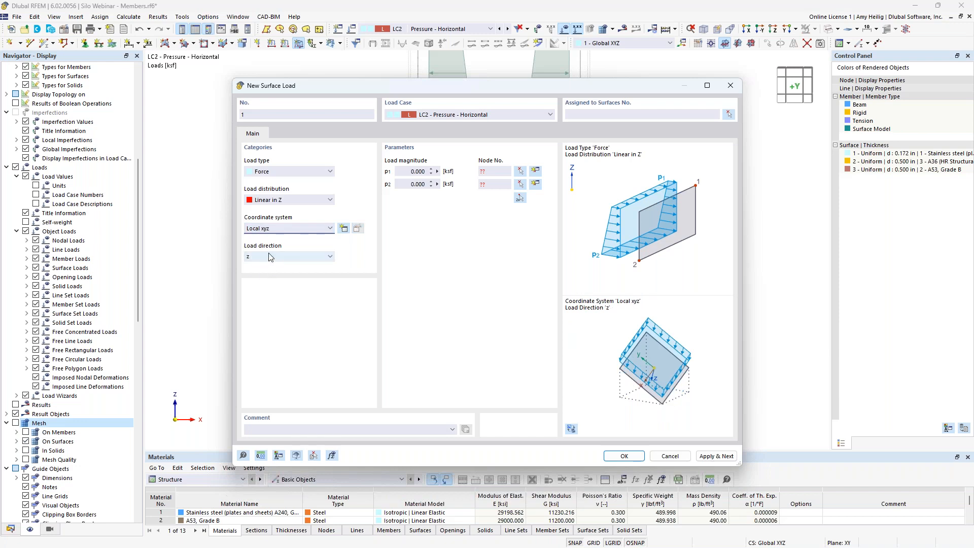
Set the surface load's magnitude p2 to 2.5 ksf and reference p1 to hopper outlet node 14 and p2 to upper edge node 6.
click(407, 173)
click(404, 184)
text(2.5)
click(520, 200)
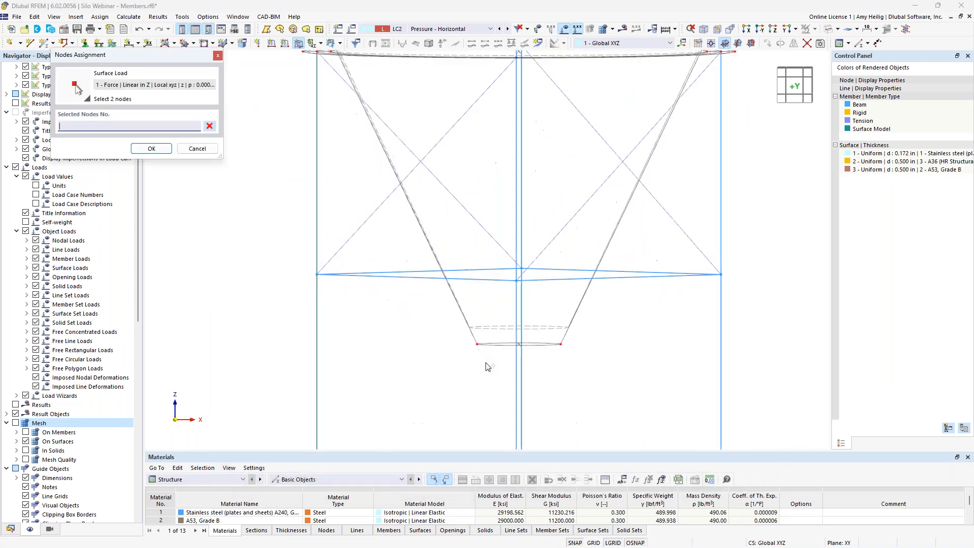
click(478, 345)
scroll(477, 345, down, 5)
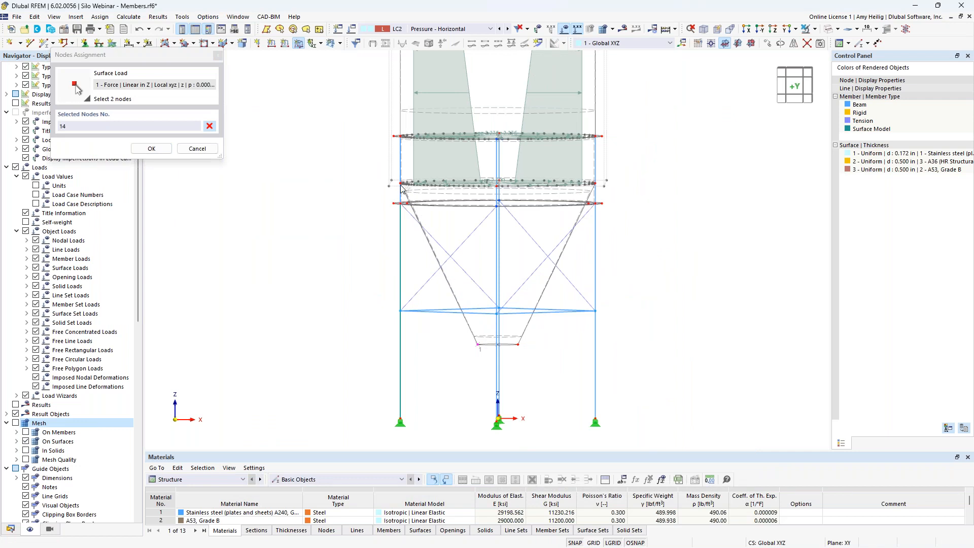
scroll(401, 188, up, 2)
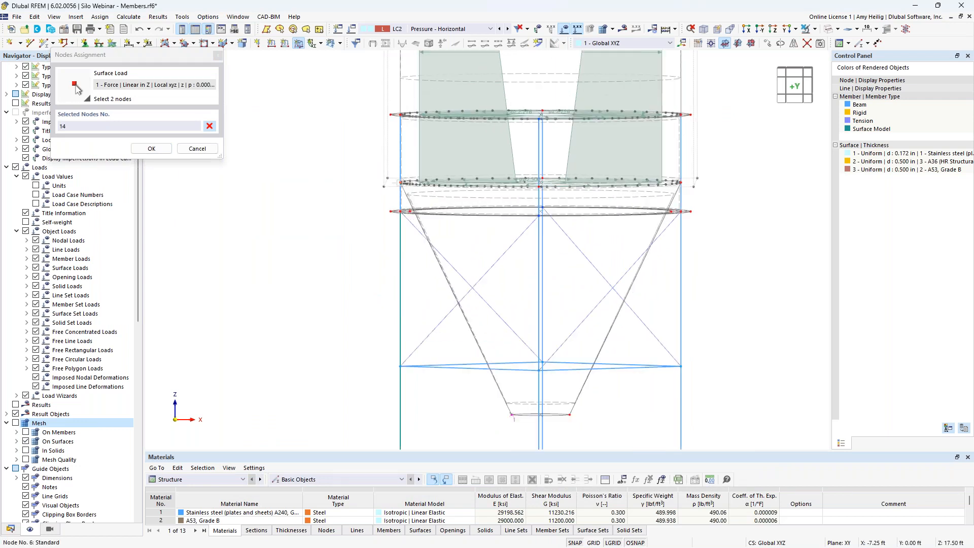
click(400, 182)
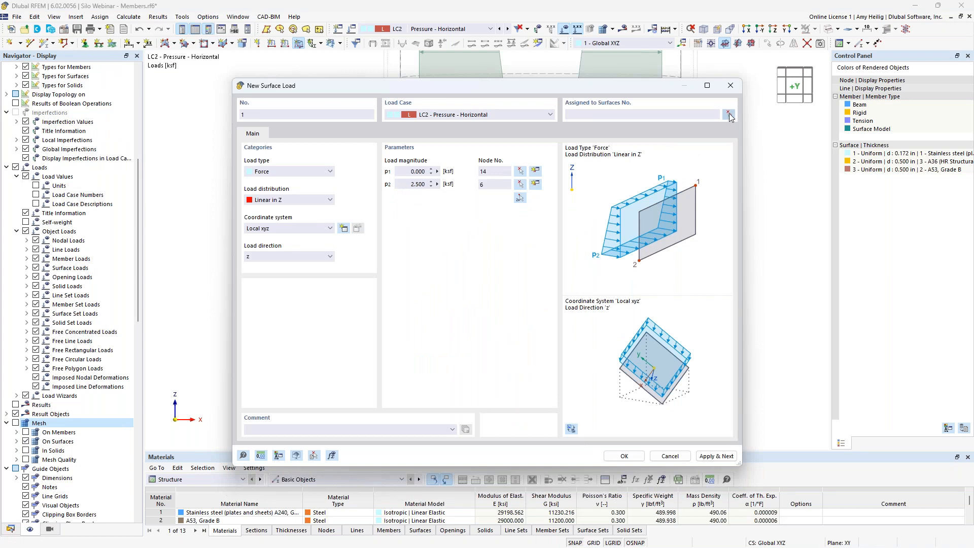
Assign the linear surface load to the hopper's conical surface and save it.
click(729, 114)
drag(707, 331, 562, 307)
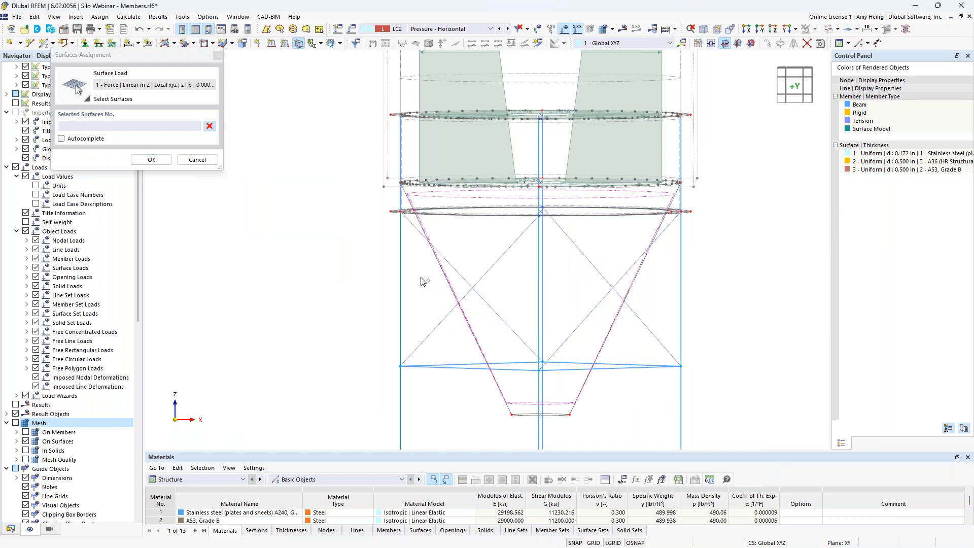
click(151, 160)
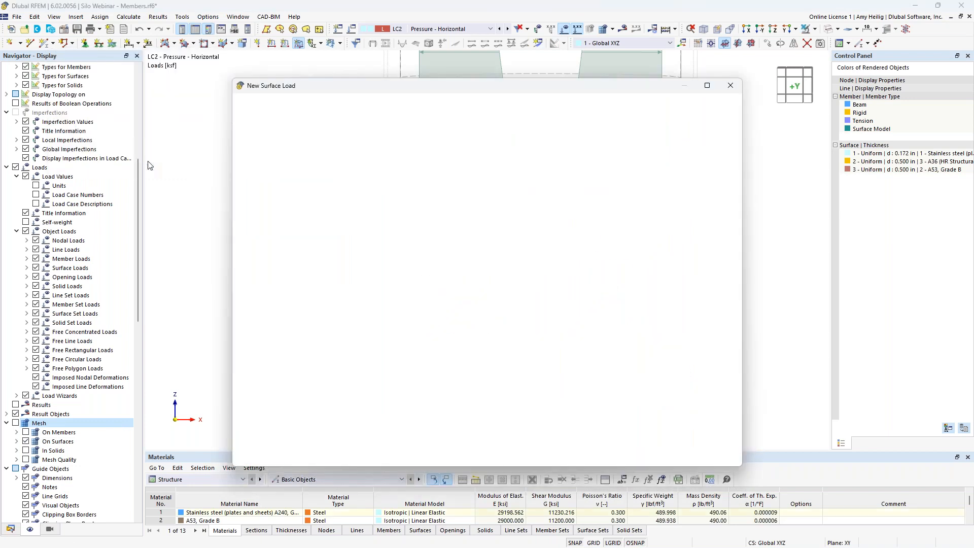
click(624, 455)
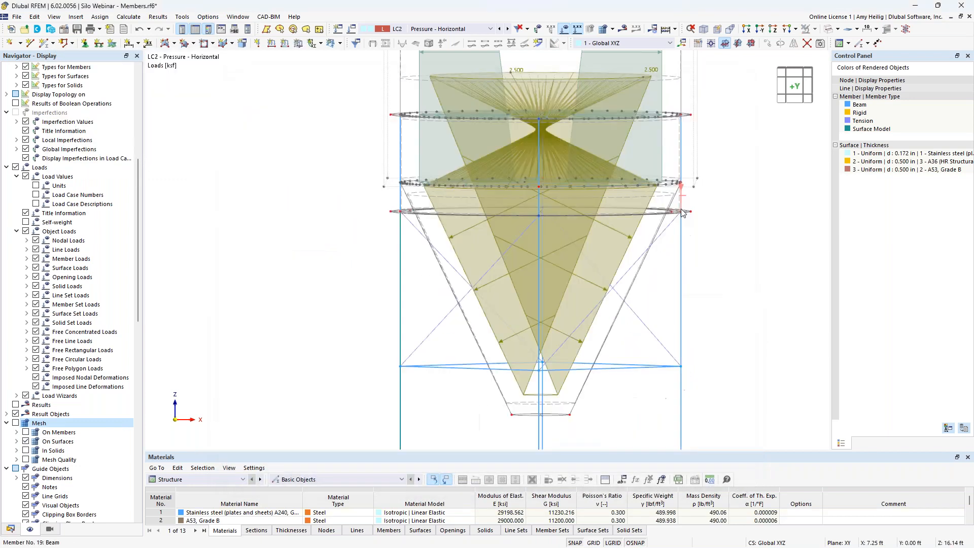
Set the display size of 1 ksf for surface force loads to 2.0 ft.
right_click(522, 93)
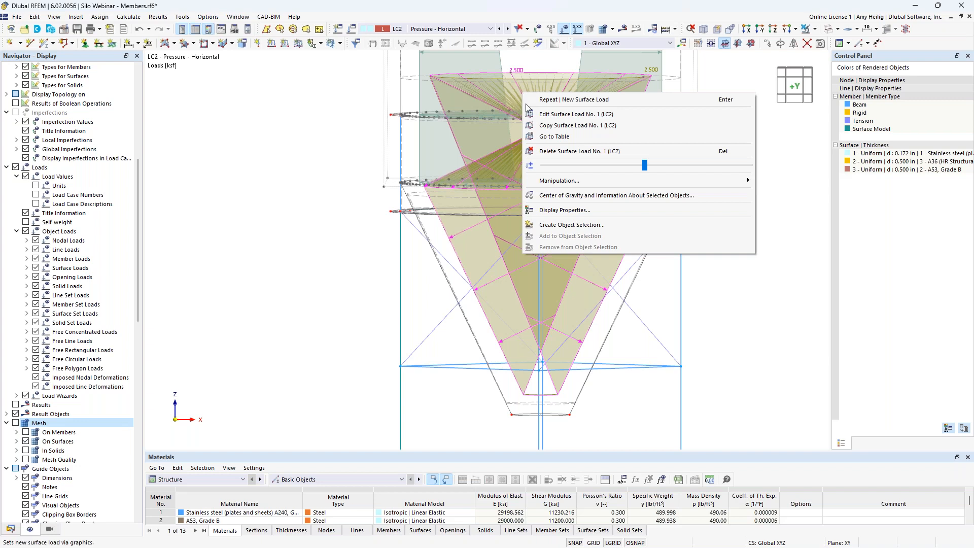
click(556, 210)
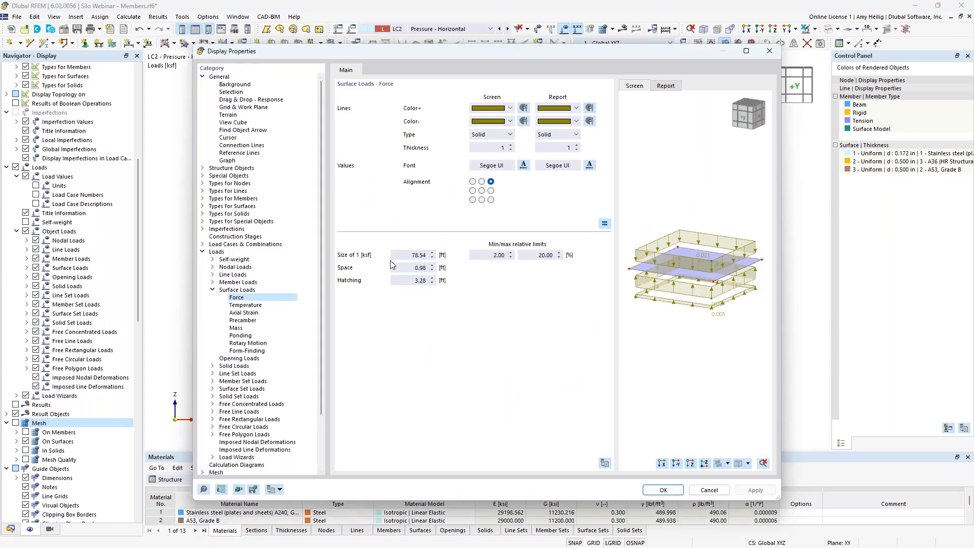
double_click(419, 255)
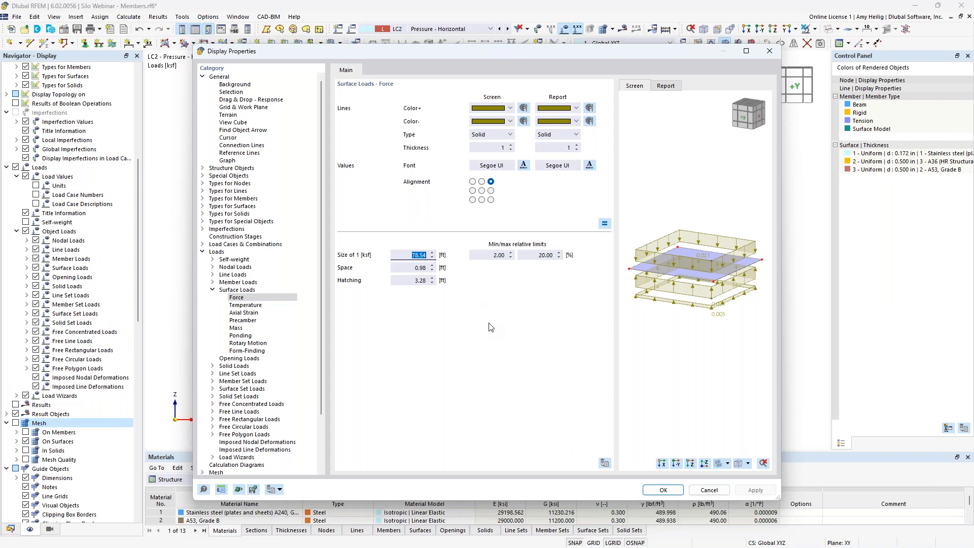
text(2.0)
click(661, 490)
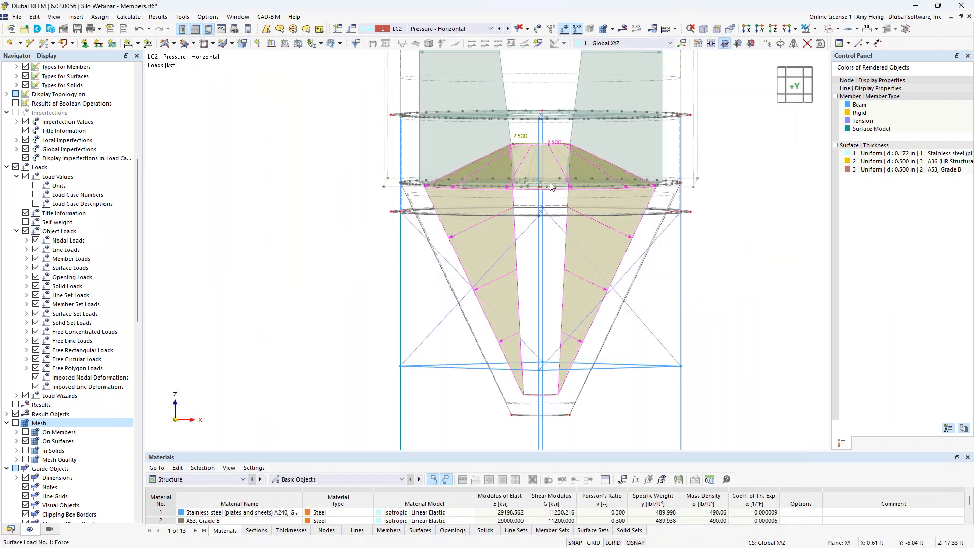
Further reduce the graphical scale of the hopper's surface load and view the loads on the whole silo.
right_click(550, 145)
drag(672, 219, 635, 220)
click(771, 336)
ctrl+middle_drag(731, 233, 707, 248)
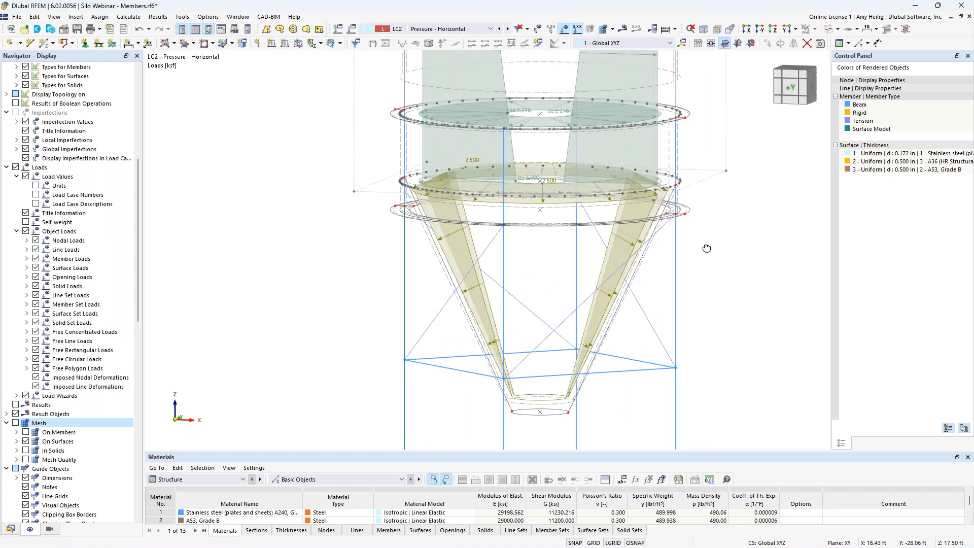
scroll(465, 215, down, 4)
middle_drag(457, 205, 447, 324)
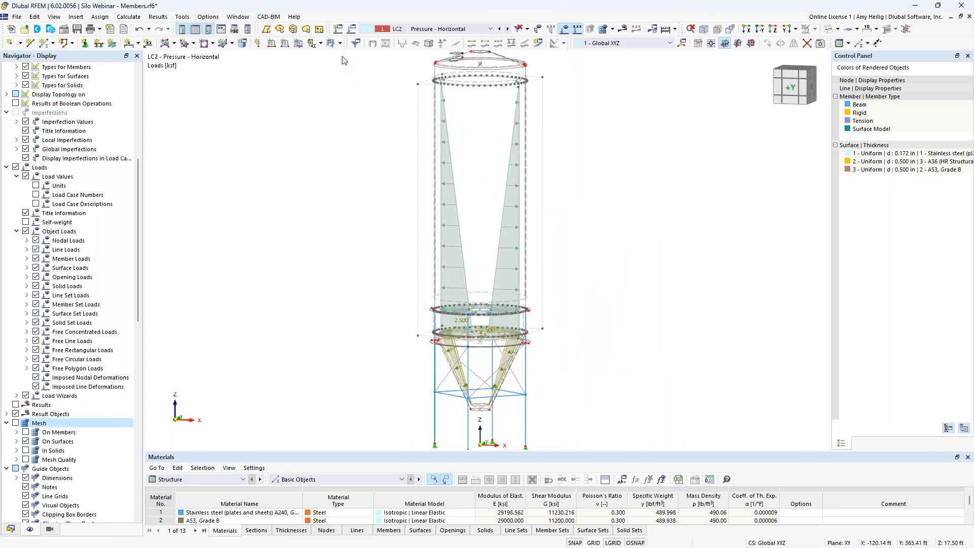
Copy load case LC2 with its loads and name the copy Pressure - Vertical.
click(352, 29)
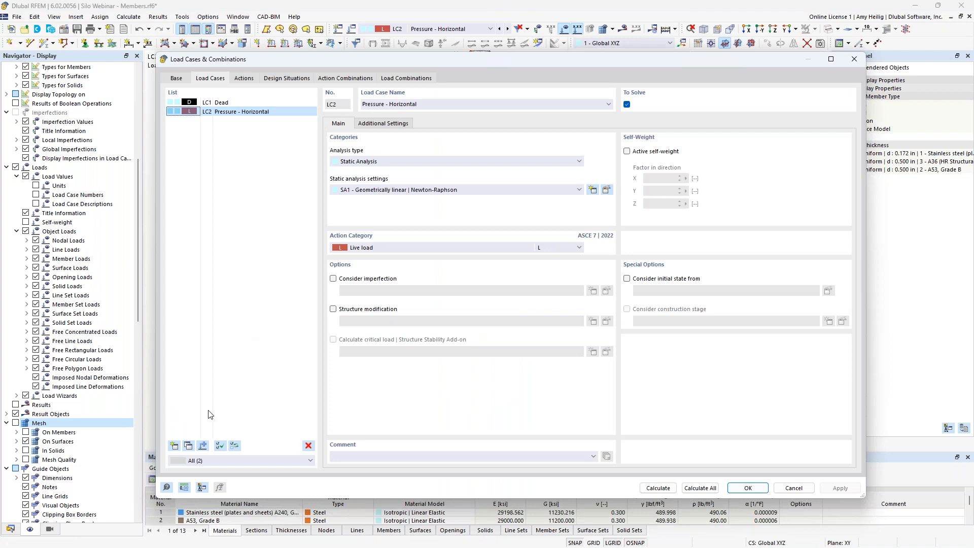
click(188, 446)
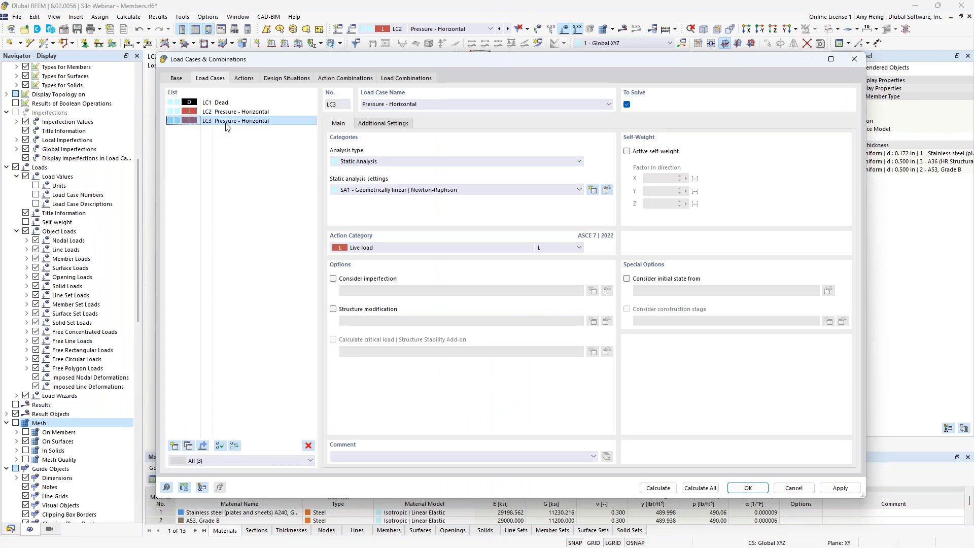
click(401, 105)
double_click(401, 105)
text(Vertic)
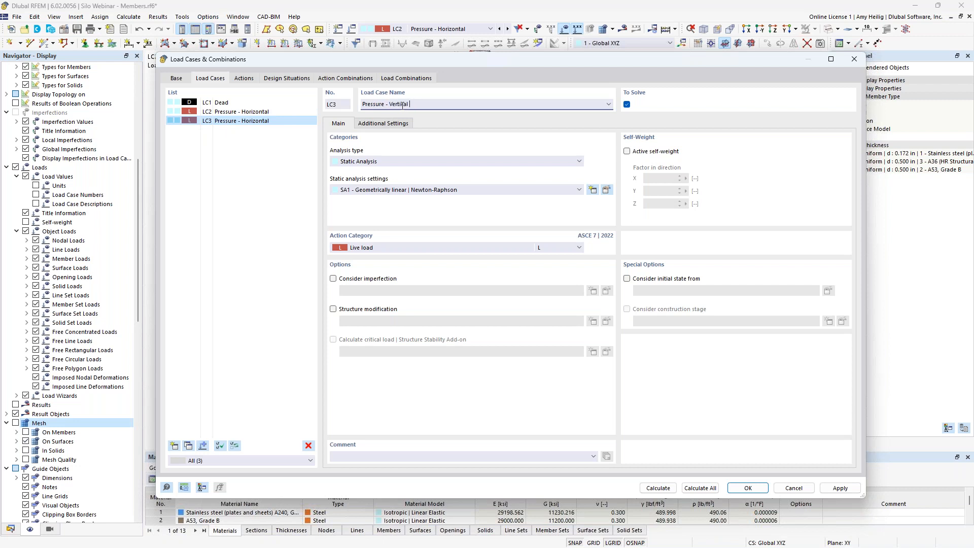
click(284, 112)
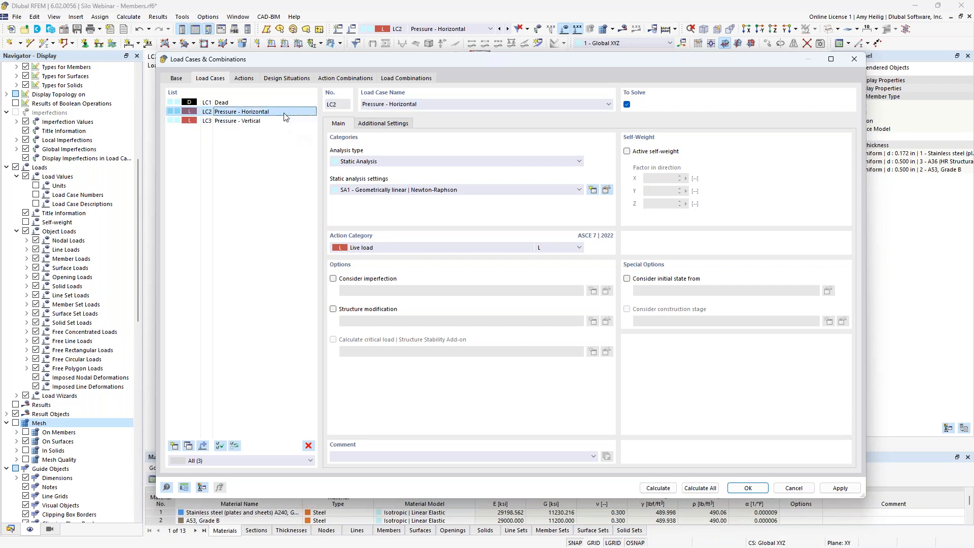
click(747, 487)
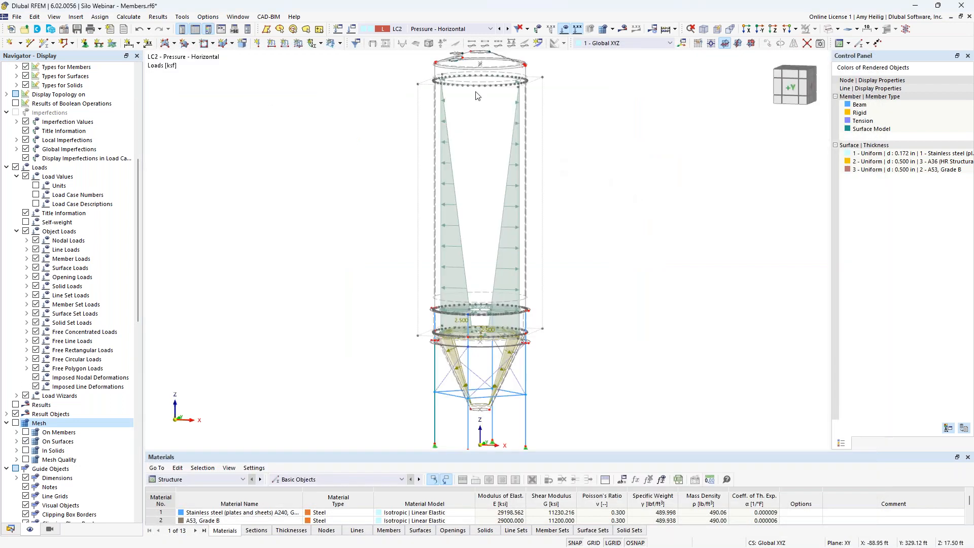
In load case LC3, change the wall's free rectangular load to act in local y with magnitude p1 of -0.1 ksf.
click(464, 30)
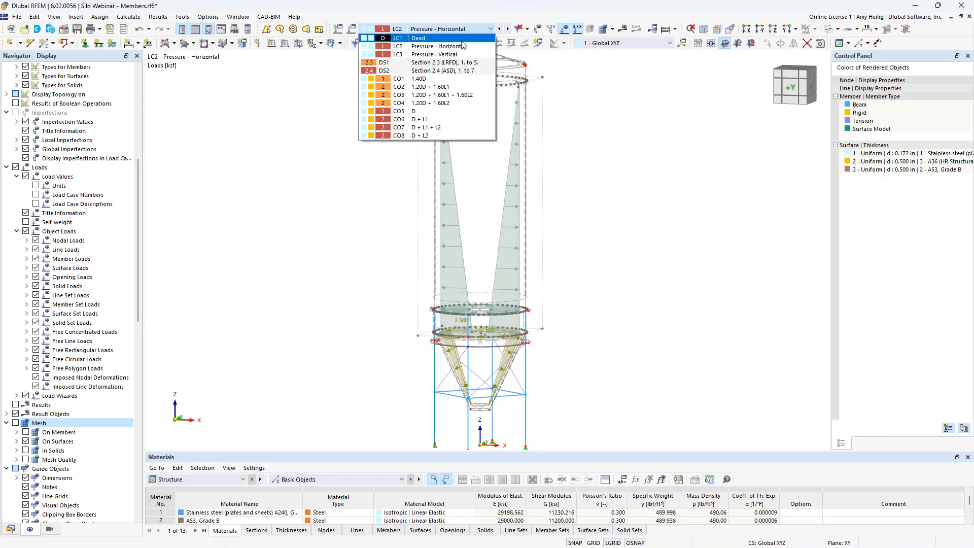
click(461, 55)
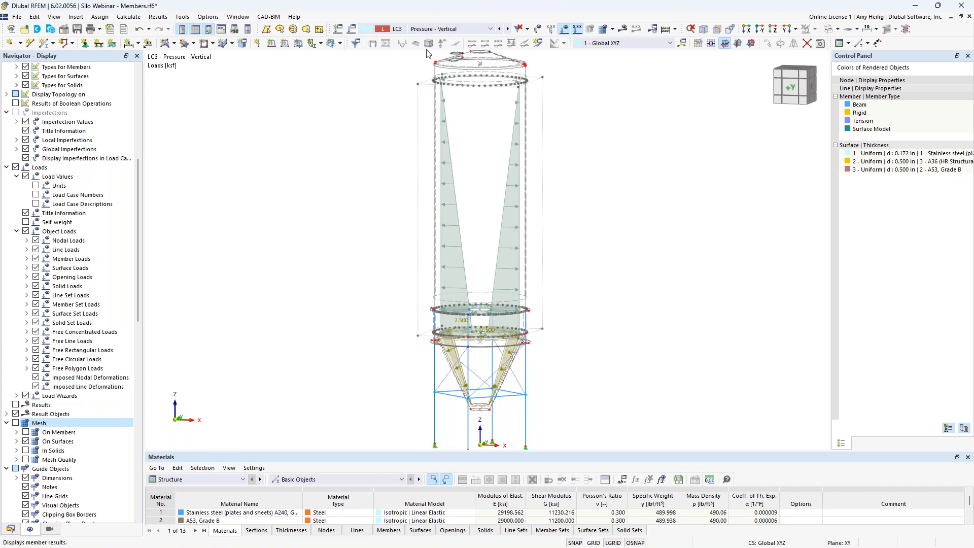
double_click(454, 229)
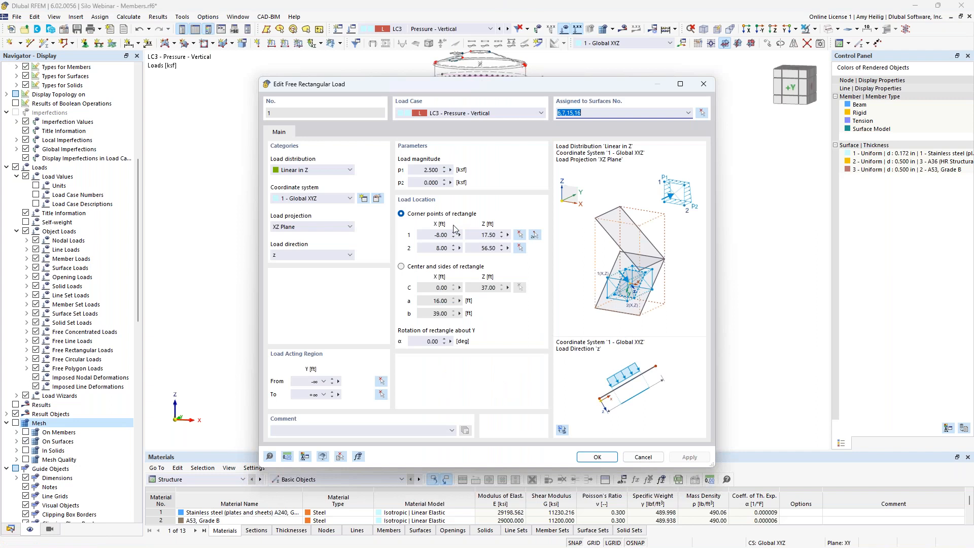
click(334, 256)
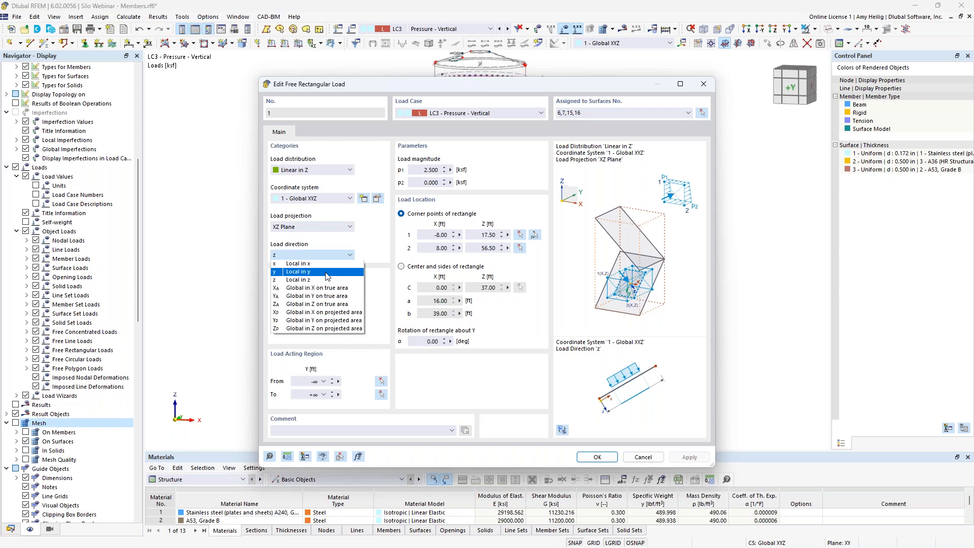
click(328, 273)
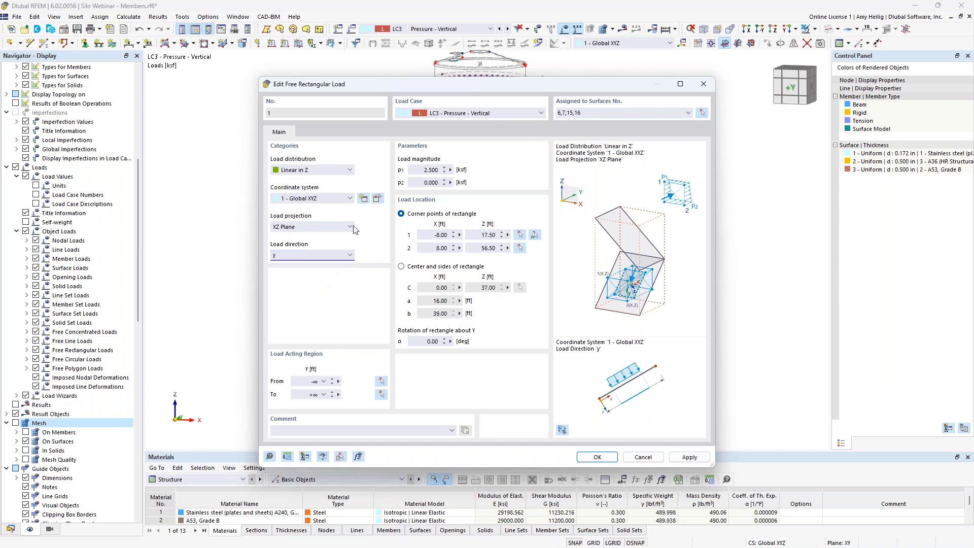
key(Tab)
text(-0)
click(593, 453)
key(Return)
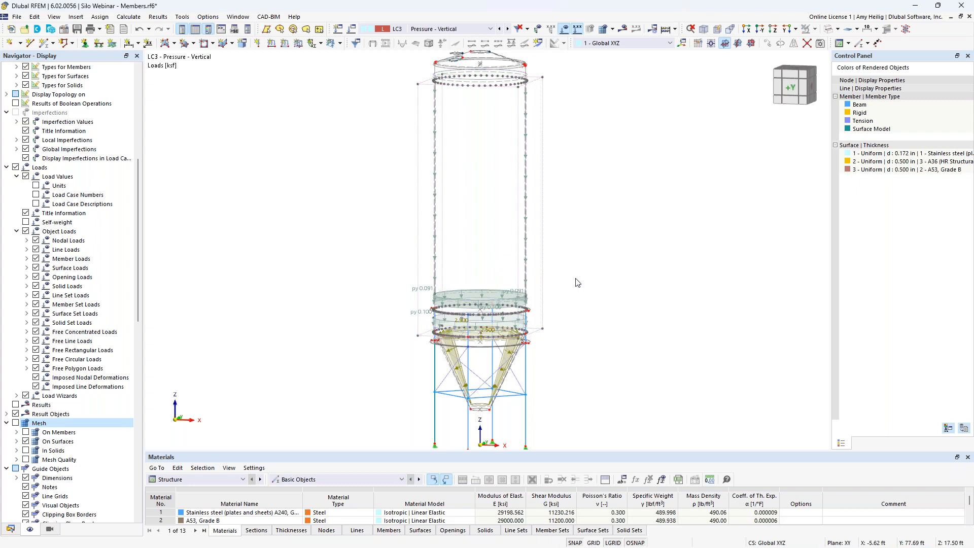
Change the hopper's surface load in LC3 to act in local y with magnitude p2 of -0.1 ksf.
scroll(552, 401, up, 3)
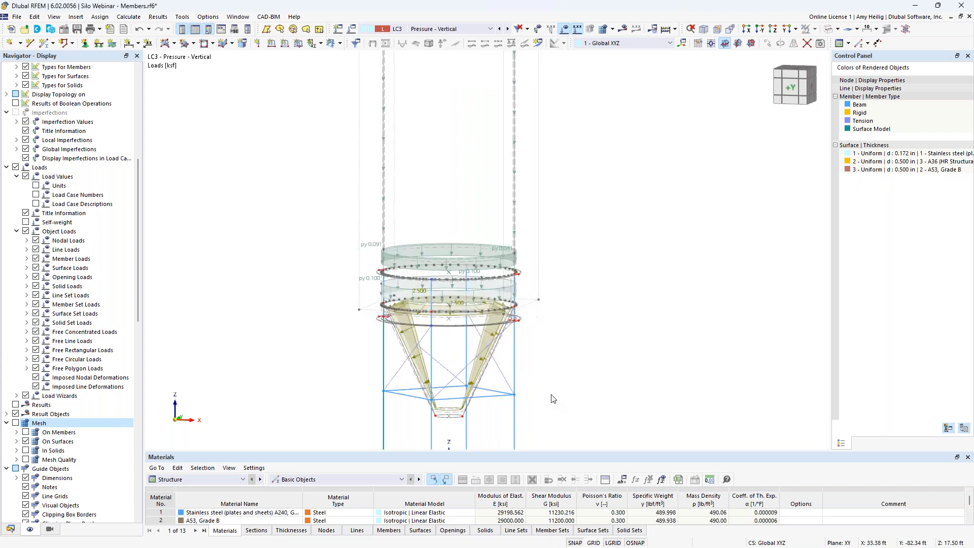
middle_drag(559, 385, 563, 318)
scroll(563, 317, up, 1)
drag(584, 309, 337, 288)
double_click(410, 294)
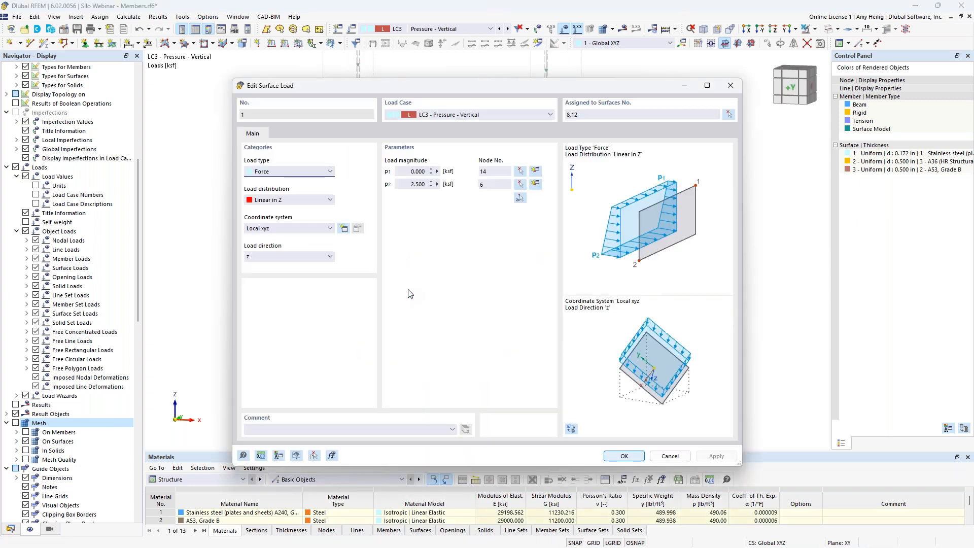
click(297, 257)
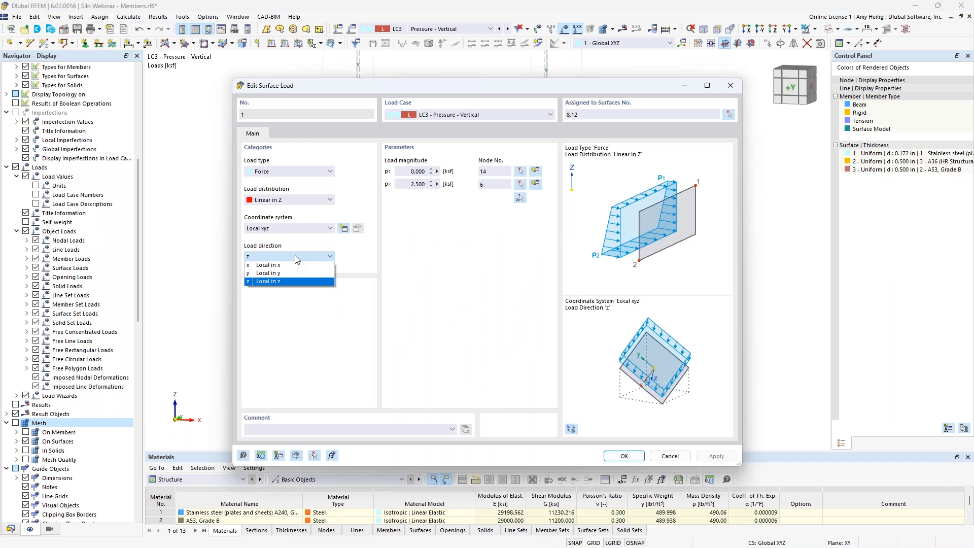
click(298, 274)
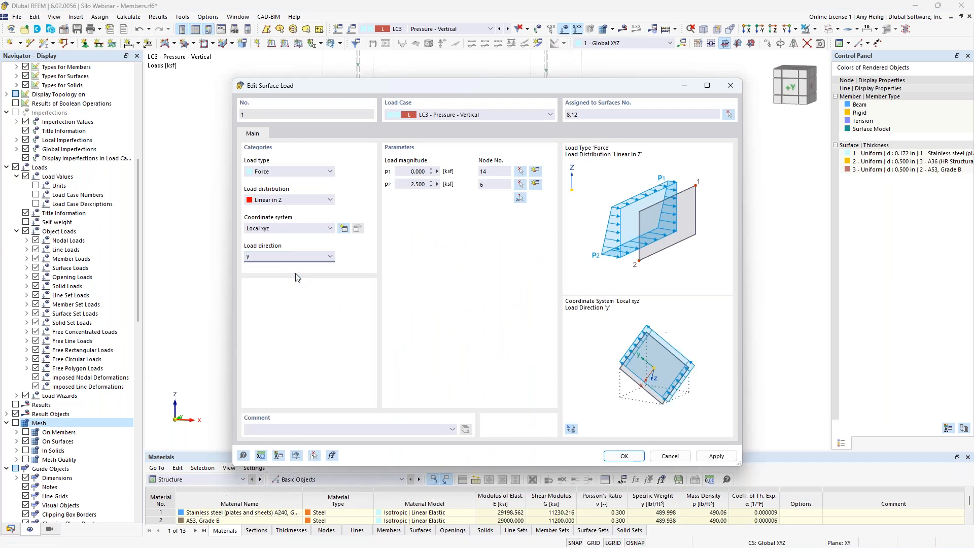
click(410, 182)
key(BackSpace)
text(-0.1)
click(624, 456)
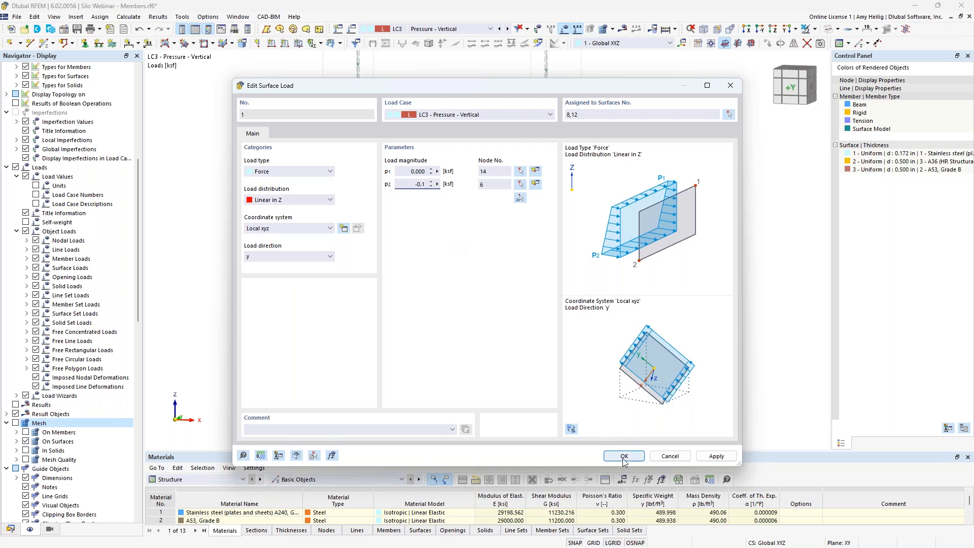
click(628, 310)
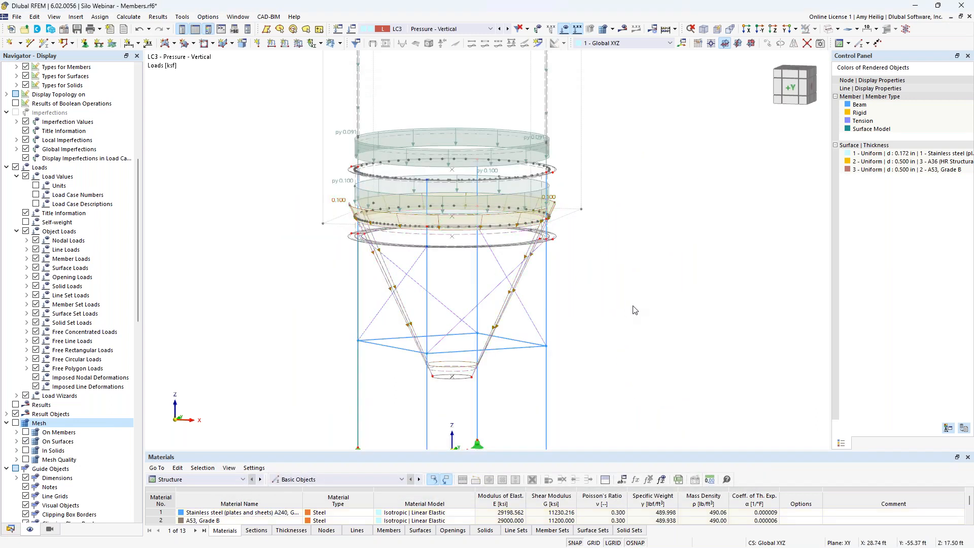
Create a load case named Wind with the action category Wind load and save it.
scroll(623, 294, down, 2)
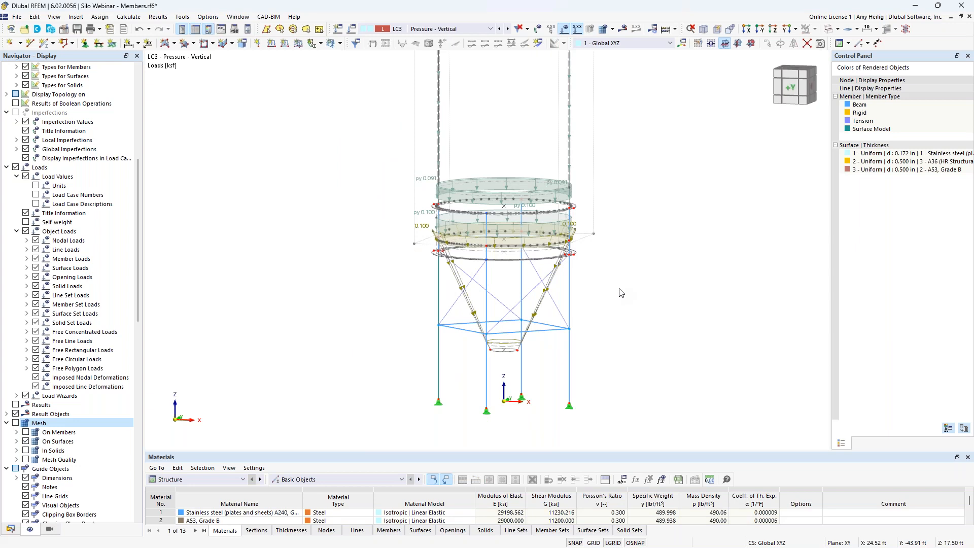
scroll(621, 292, down, 3)
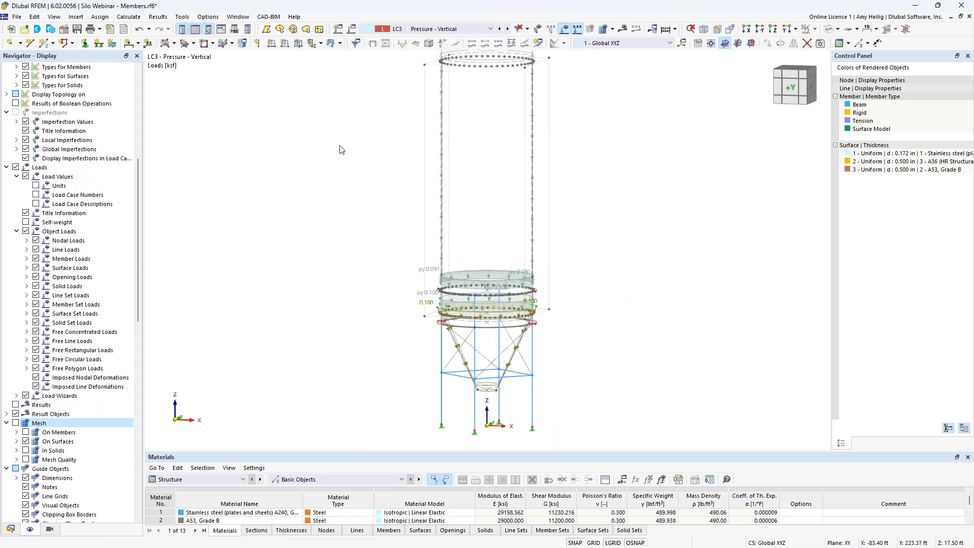
click(351, 28)
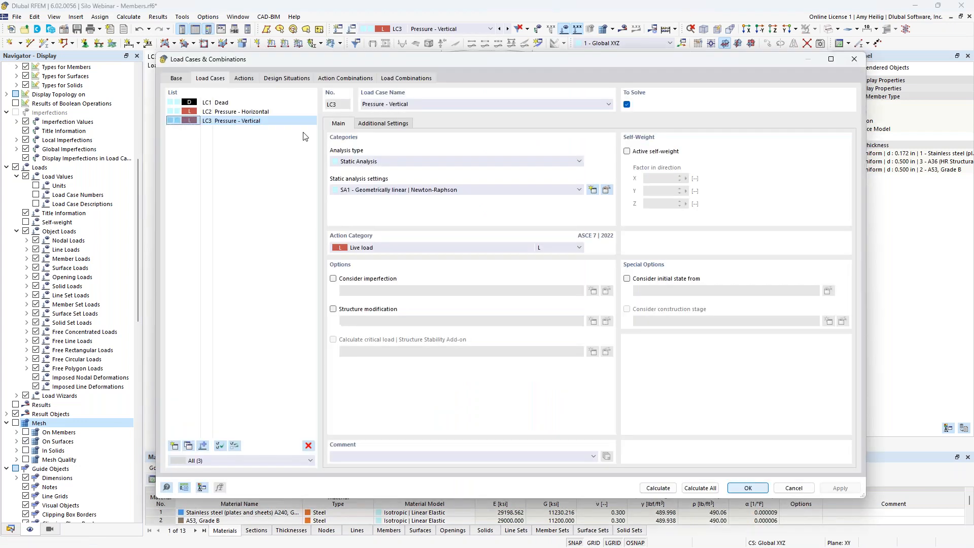
click(174, 446)
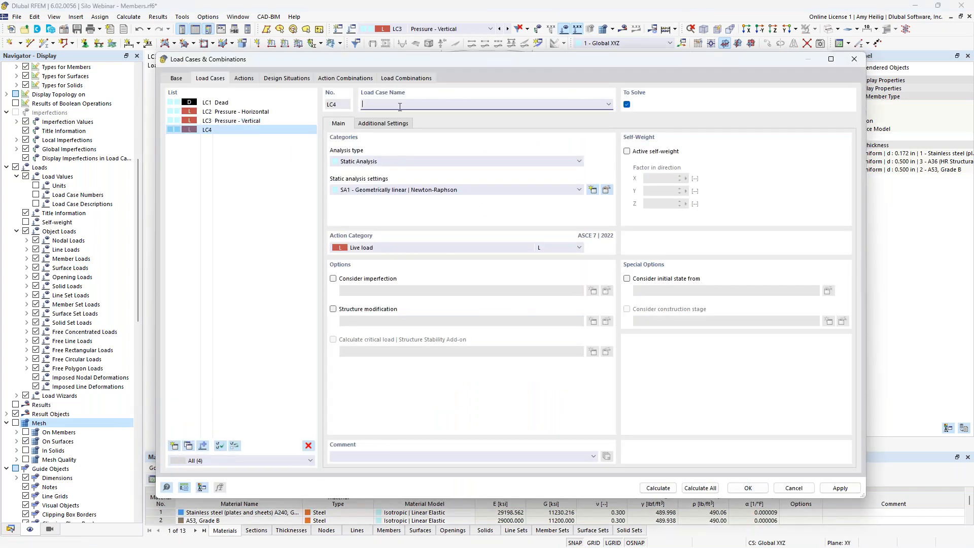
text(Wind)
click(375, 248)
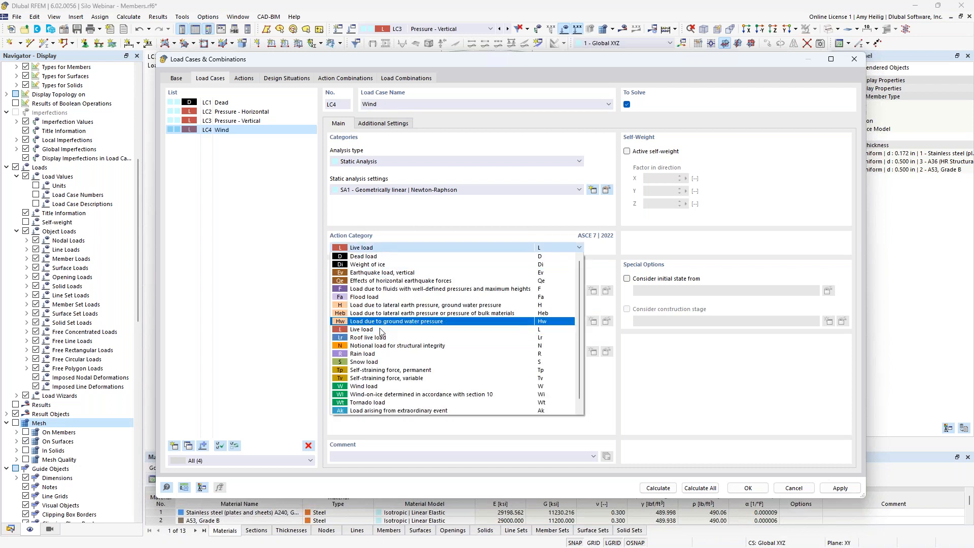
click(370, 388)
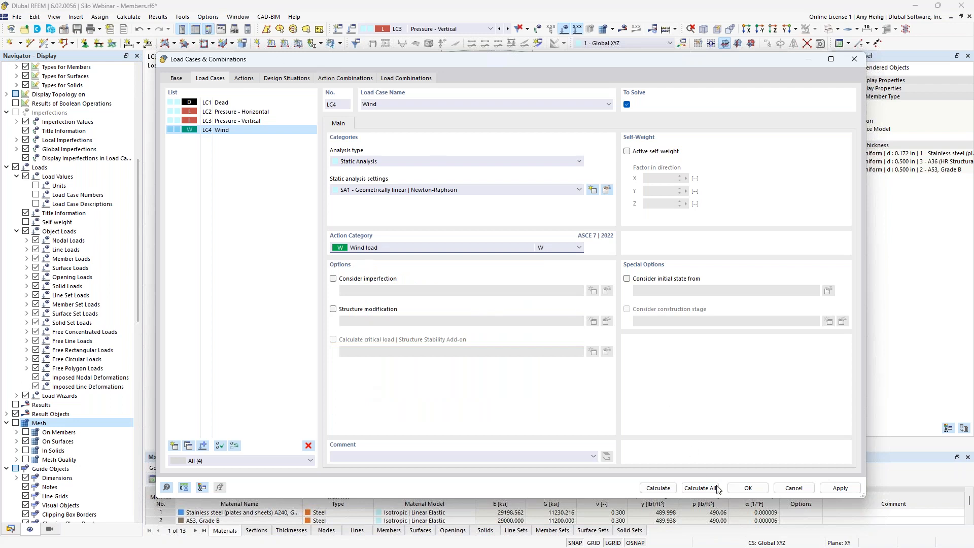
click(747, 487)
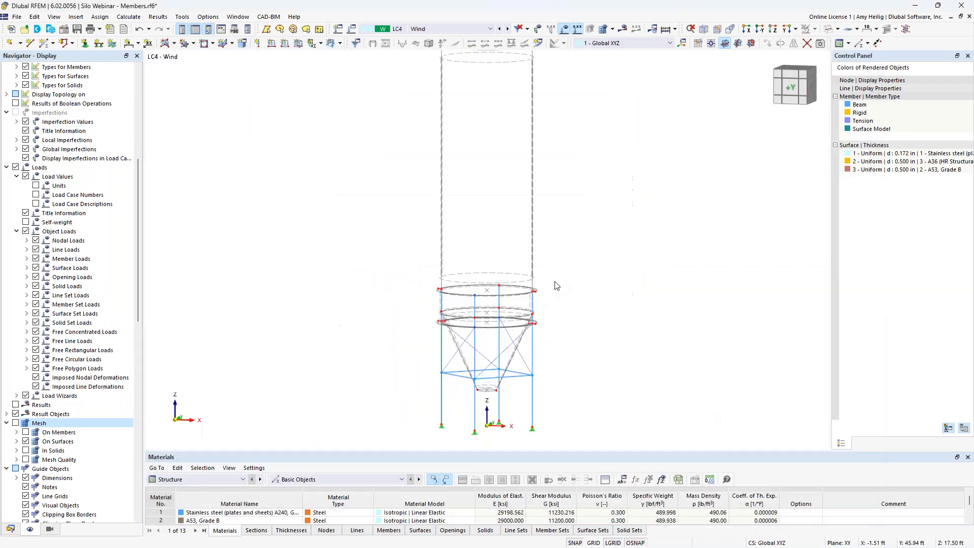
Switch to the ASCE 7-22 PDF in Acrobat Reader and examine the external pressure coefficients for walls of circular silos.
key(super+Tab)
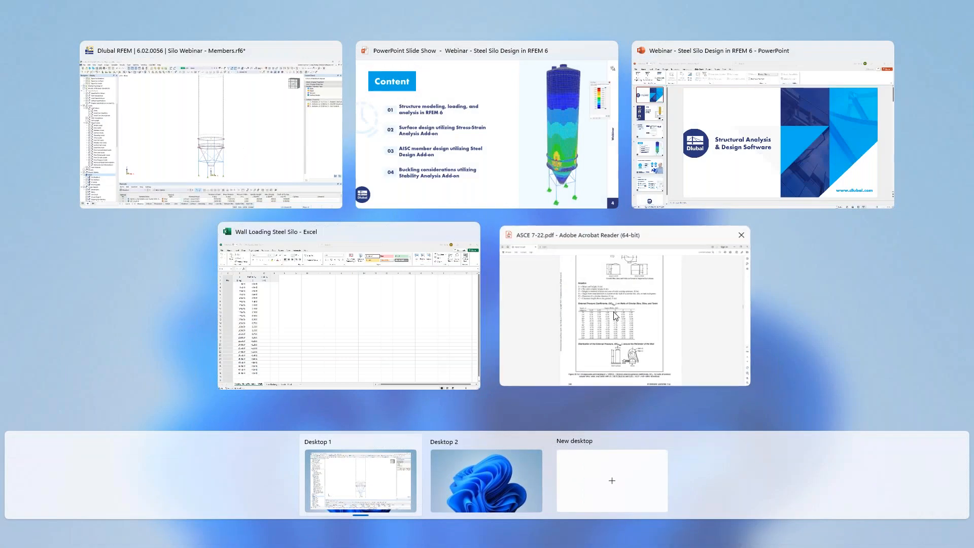
click(613, 311)
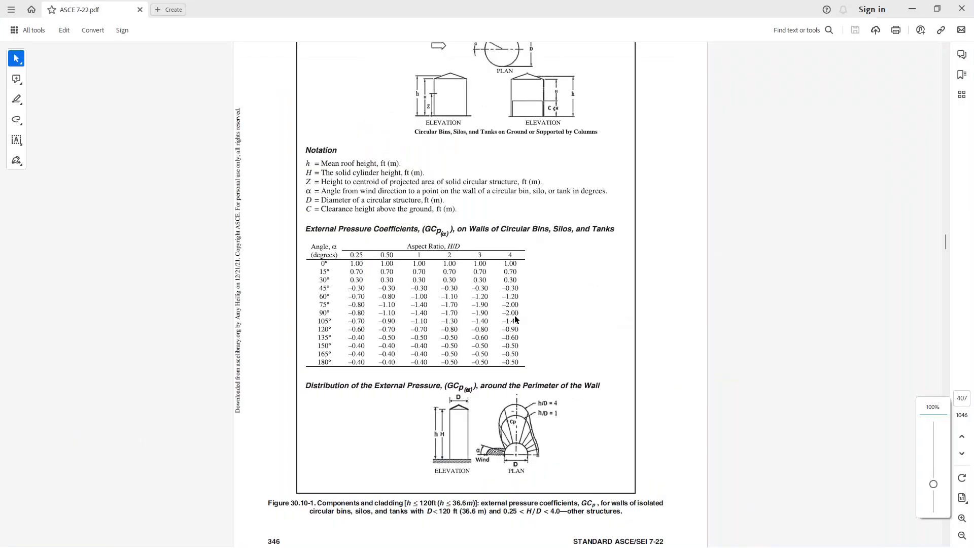
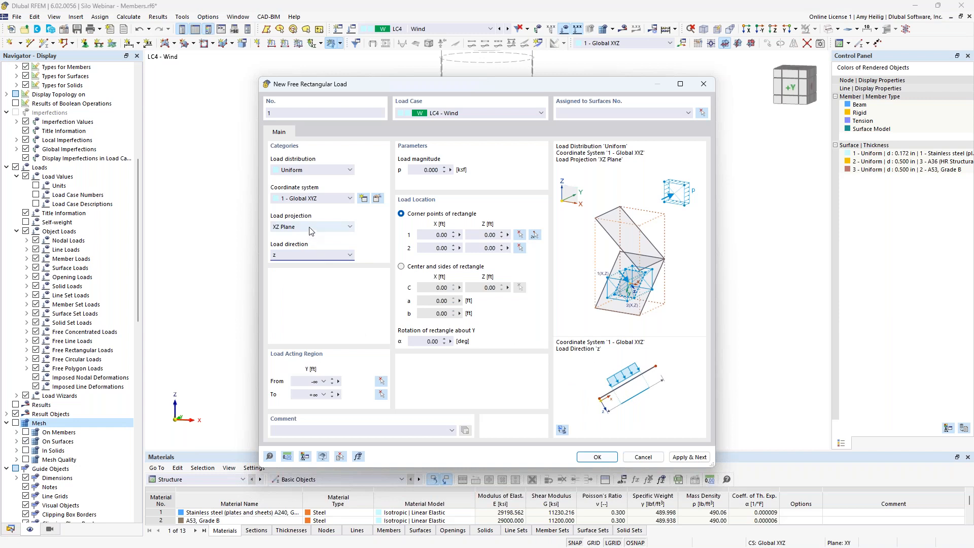
Set the new free rectangular wind load's distribution to Varying along Perimeter with a magnitude of -0.02 ksf.
click(303, 171)
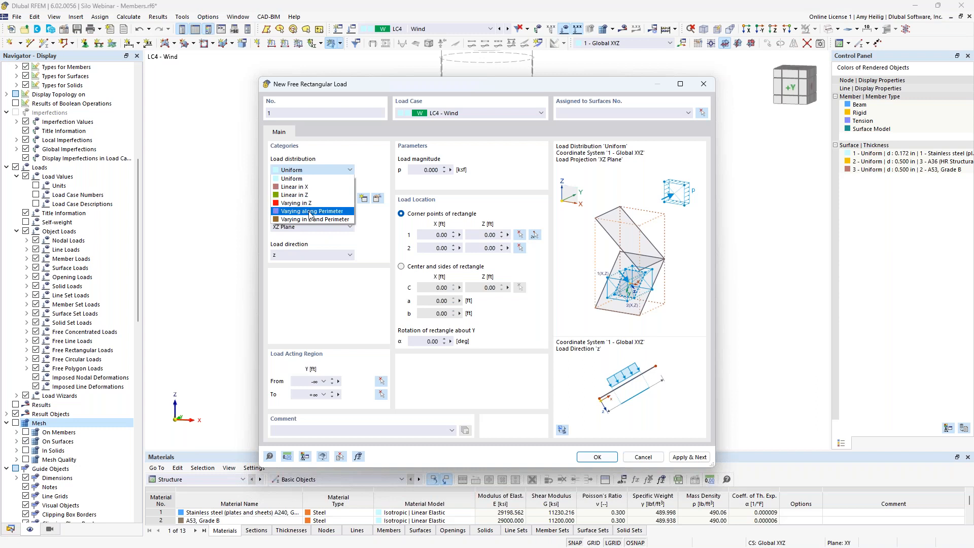
click(311, 212)
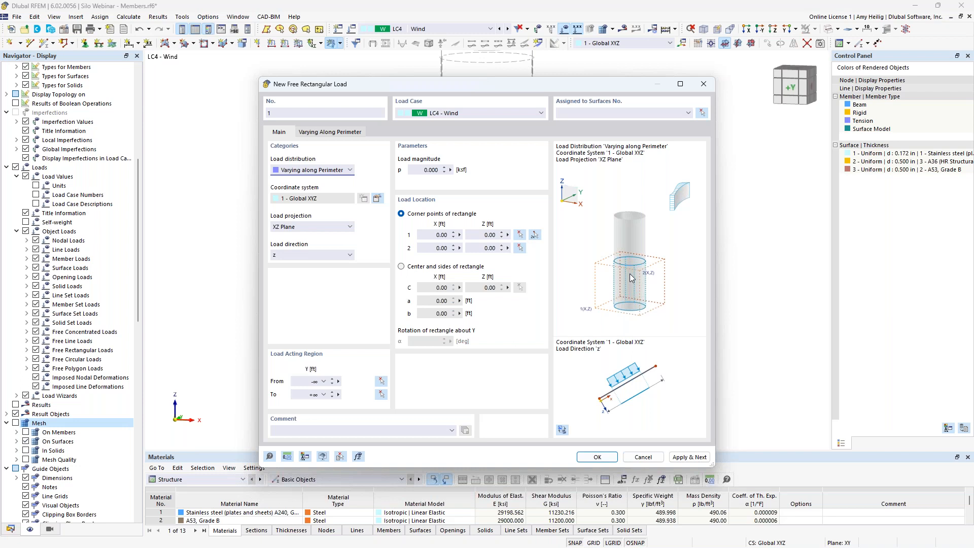
click(432, 170)
key(BackSpace)
Define the wind load's vertical perimeter axis by setting the second point's Z coordinate to 1 ft.
click(341, 135)
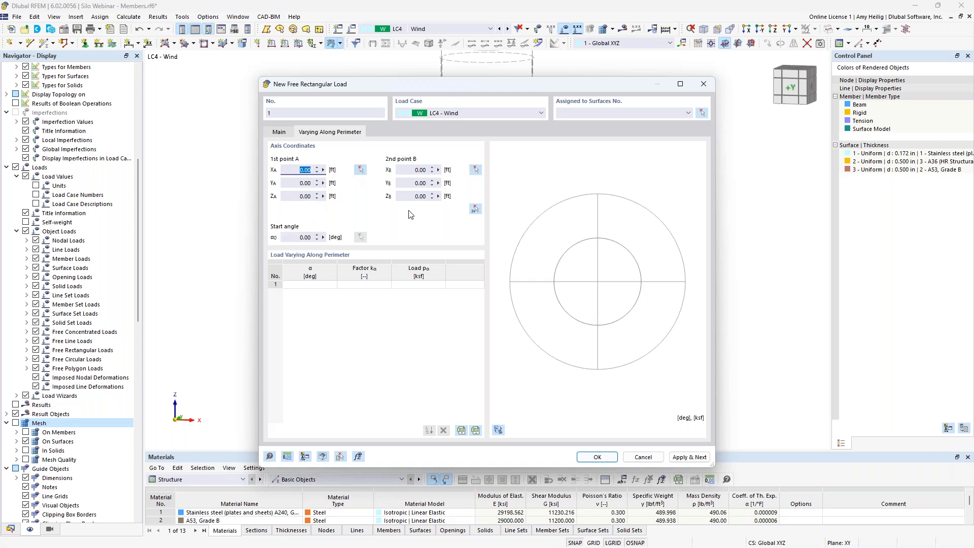
click(414, 197)
text(1)
click(424, 183)
Switch to the Wall Loading Steel Silo workbook in Excel and examine the angles and factors for the walls.
key(super+Tab)
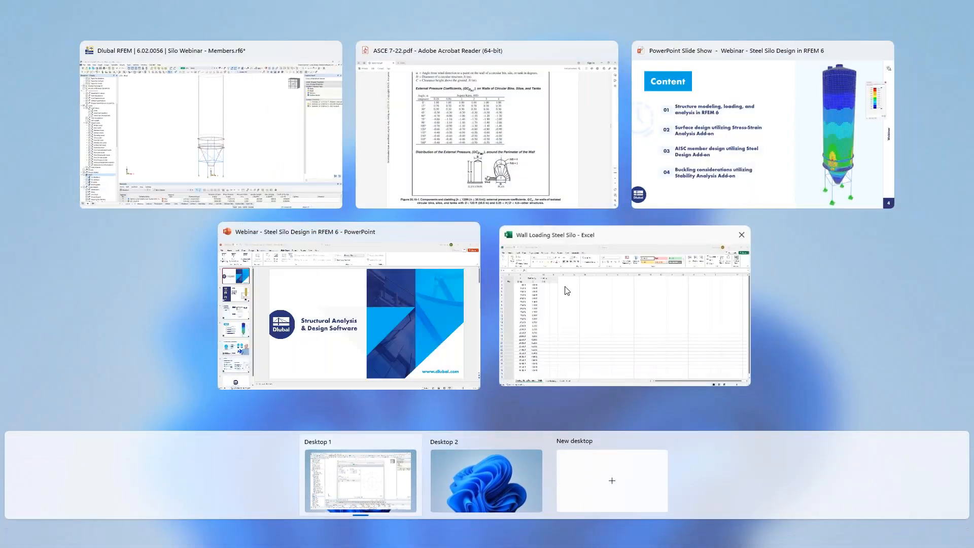
click(567, 290)
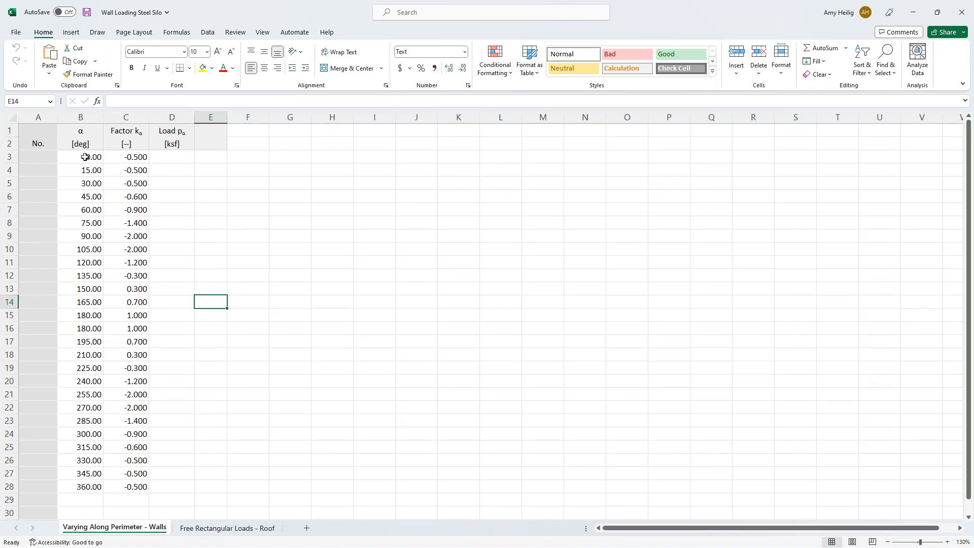
click(81, 155)
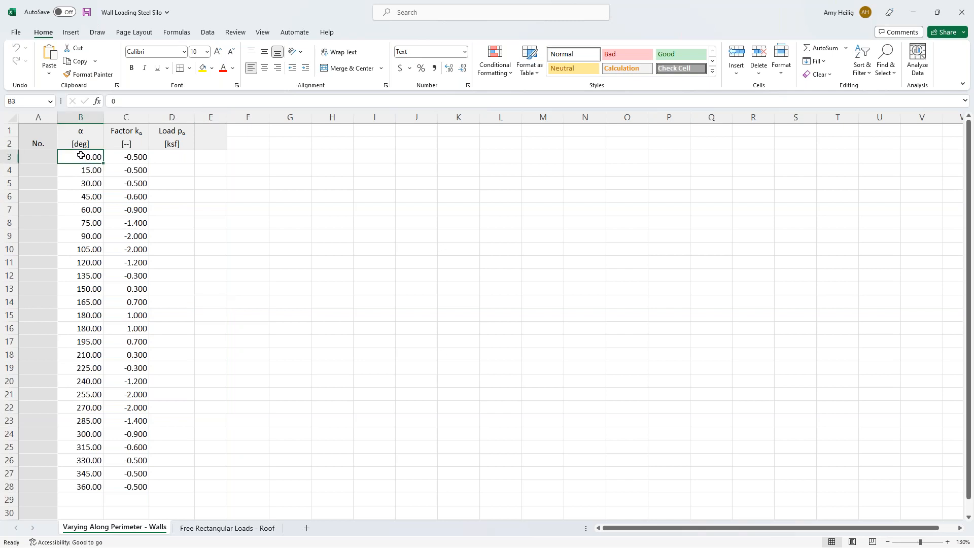
click(82, 171)
click(81, 184)
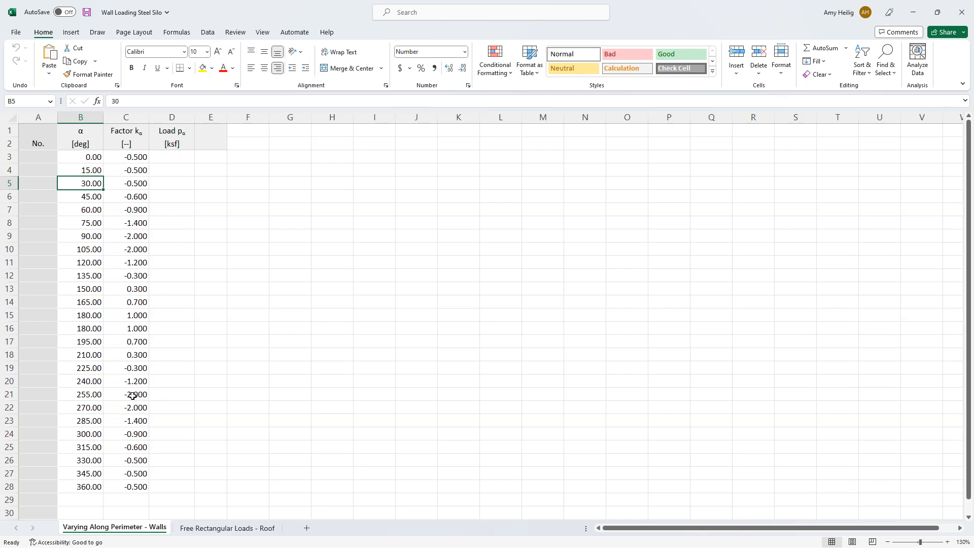
Return to RFEM, import the wall angles and factors from the Excel sheet into the load's perimeter table, and review the rows.
key(super+Tab)
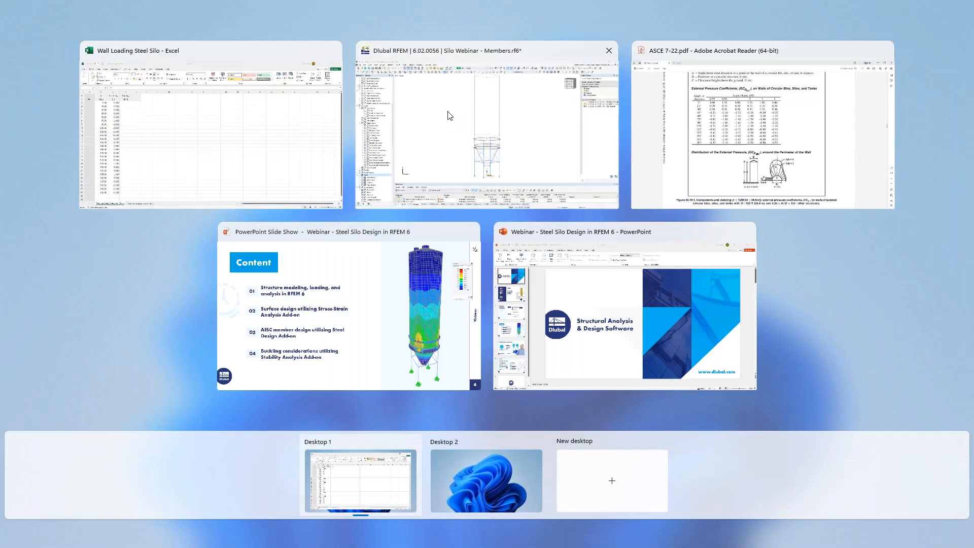
click(449, 115)
click(476, 431)
key(alt+Tab)
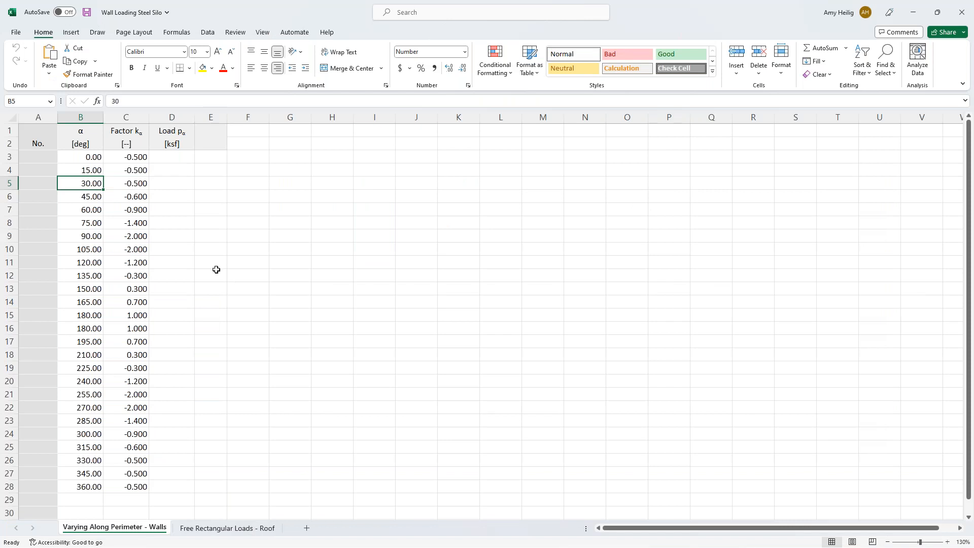
key(super+Tab)
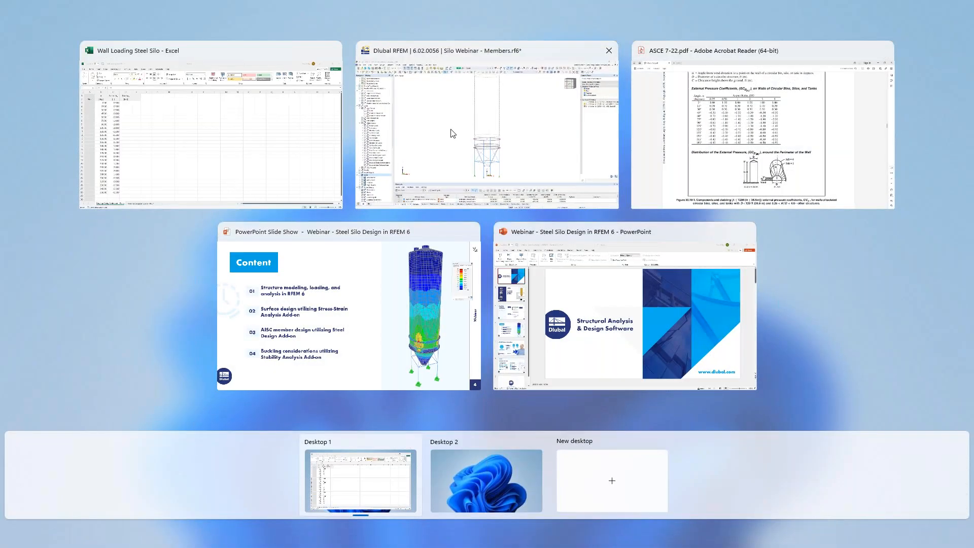
click(453, 133)
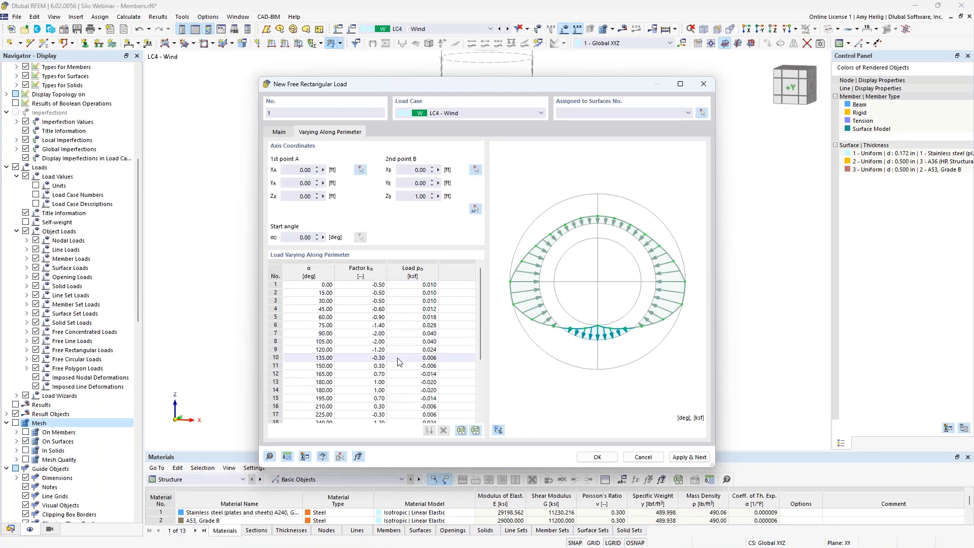
scroll(383, 352, down, 2)
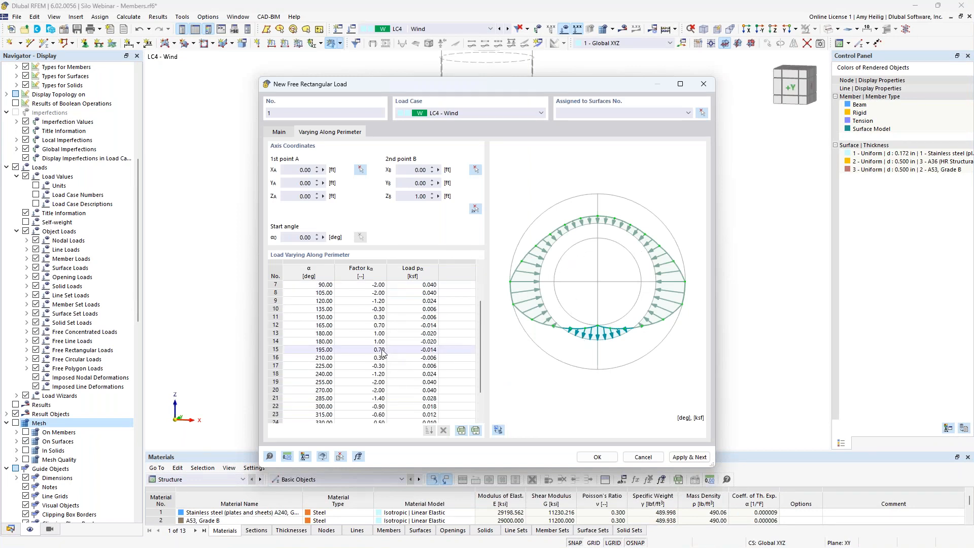
click(284, 134)
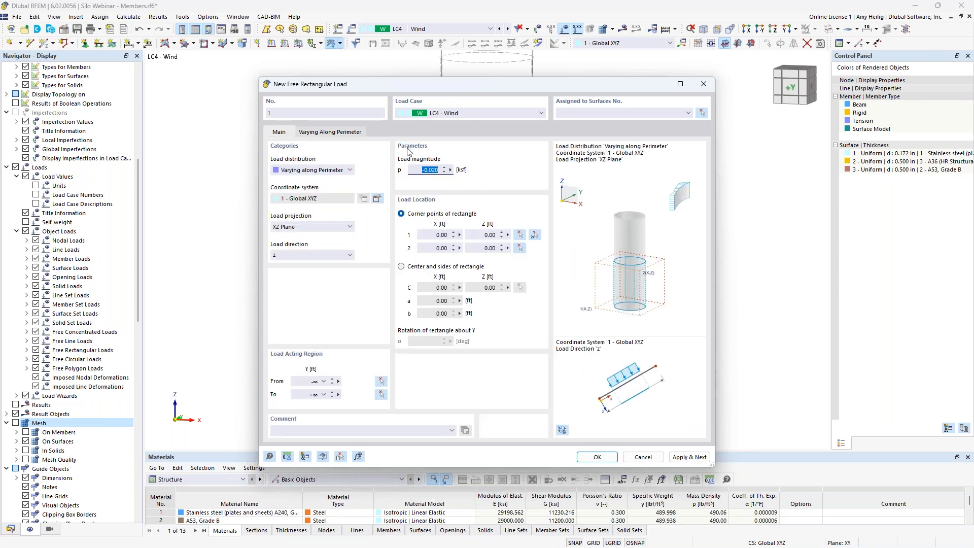
Pick the wind load's rectangle corners graphically in the XZ view, at about X -8, Z 5.5 ft and X 7.25, Z 59 ft.
click(534, 235)
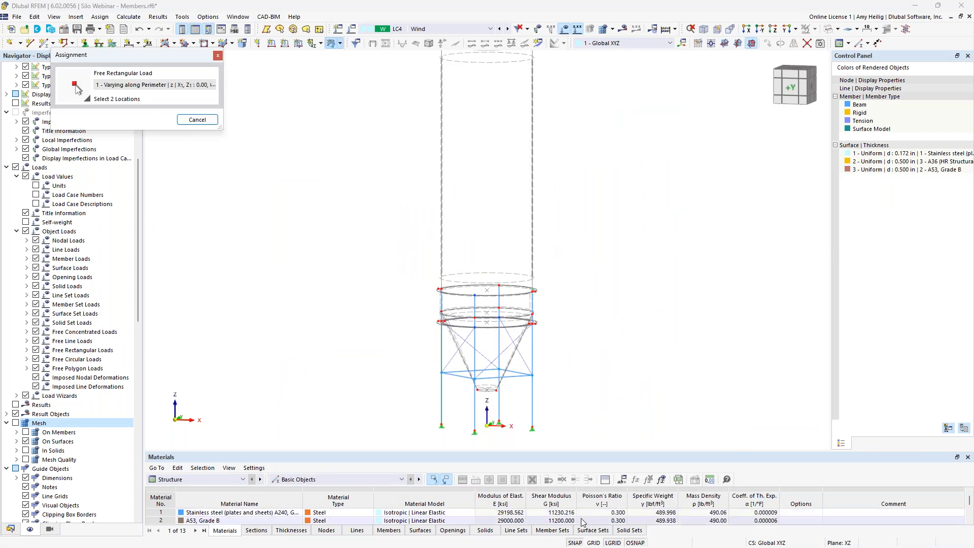
click(593, 543)
ctrl+middle_drag(453, 347, 622, 297)
click(787, 29)
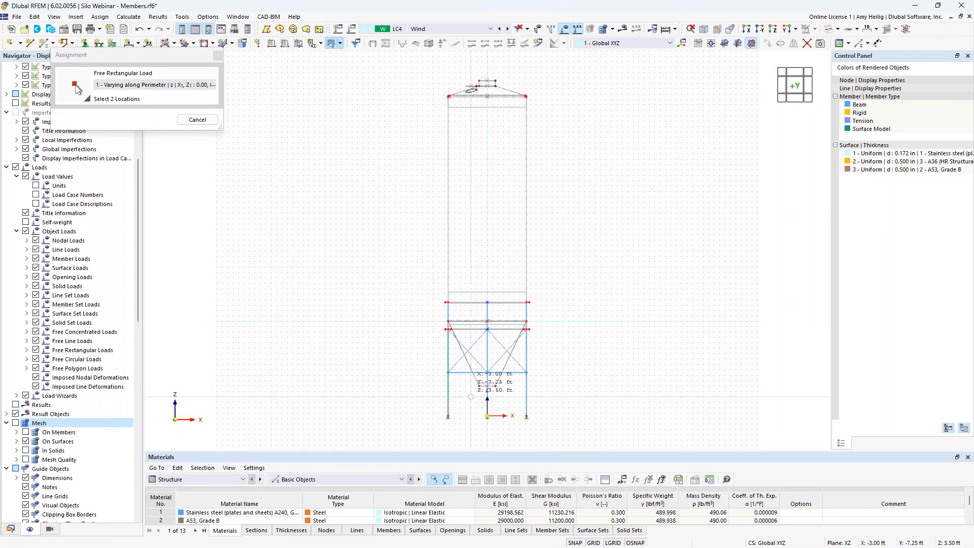
scroll(467, 397, up, 3)
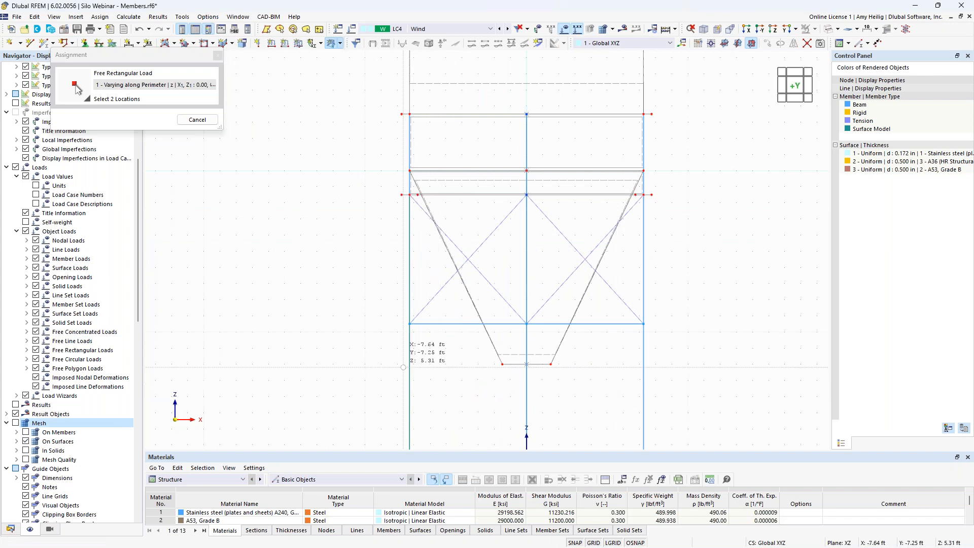
click(398, 364)
scroll(519, 271, down, 3)
middle_drag(560, 165, 564, 319)
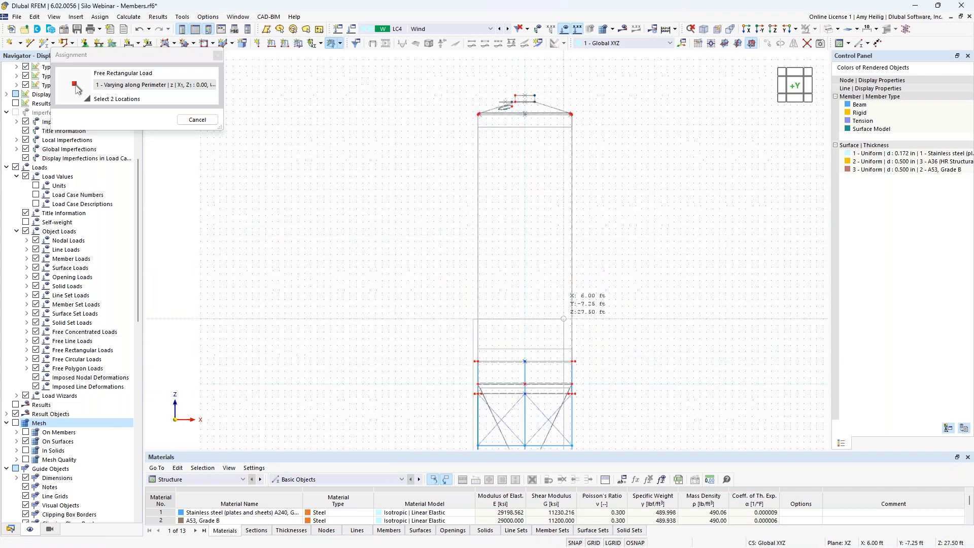
scroll(604, 128, up, 5)
click(604, 128)
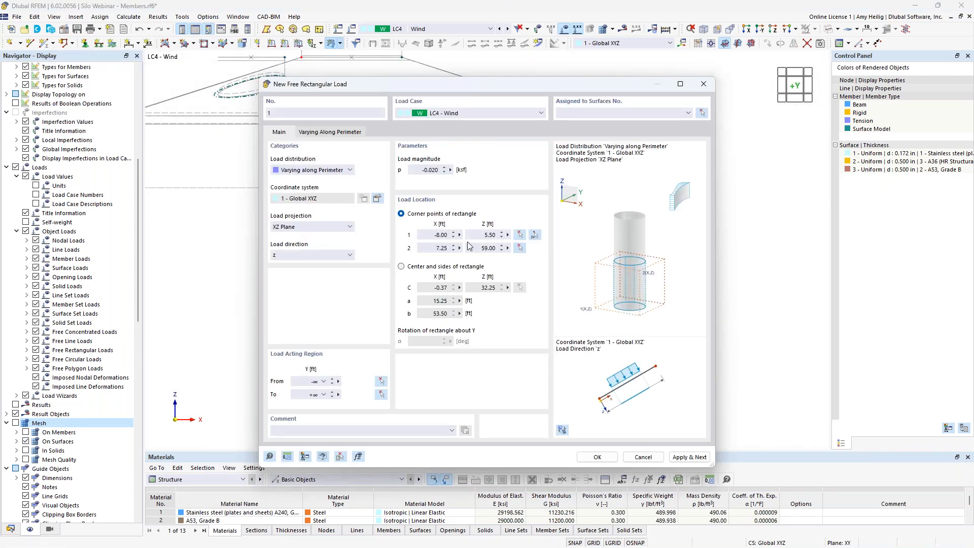
Assign the free rectangular wind load to surfaces 5-8, 12 and 14-16 by selecting them in the model, and create the load.
click(703, 113)
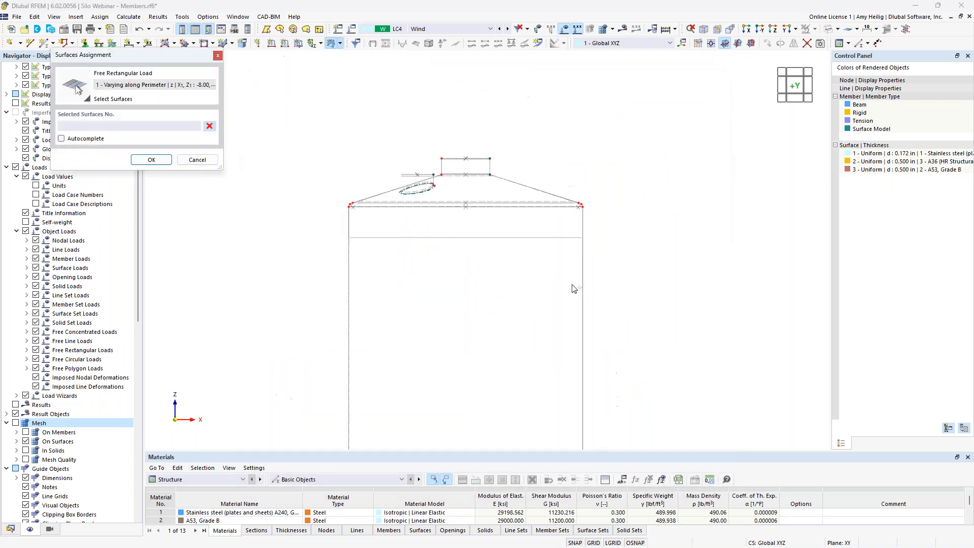
drag(657, 277, 384, 226)
scroll(424, 236, down, 1)
middle_drag(495, 294, 517, 31)
scroll(548, 206, up, 2)
drag(604, 220, 343, 190)
drag(604, 248, 330, 243)
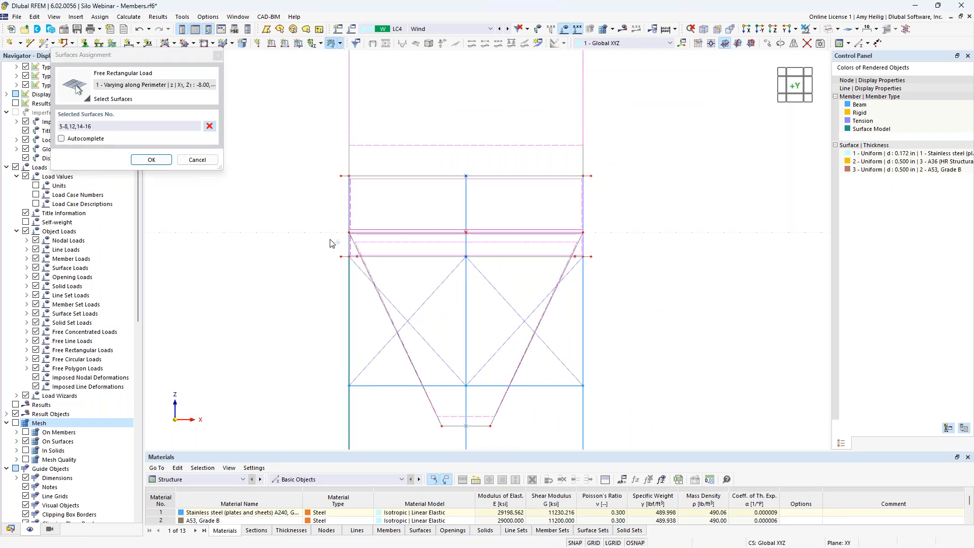
drag(151, 54, 209, 83)
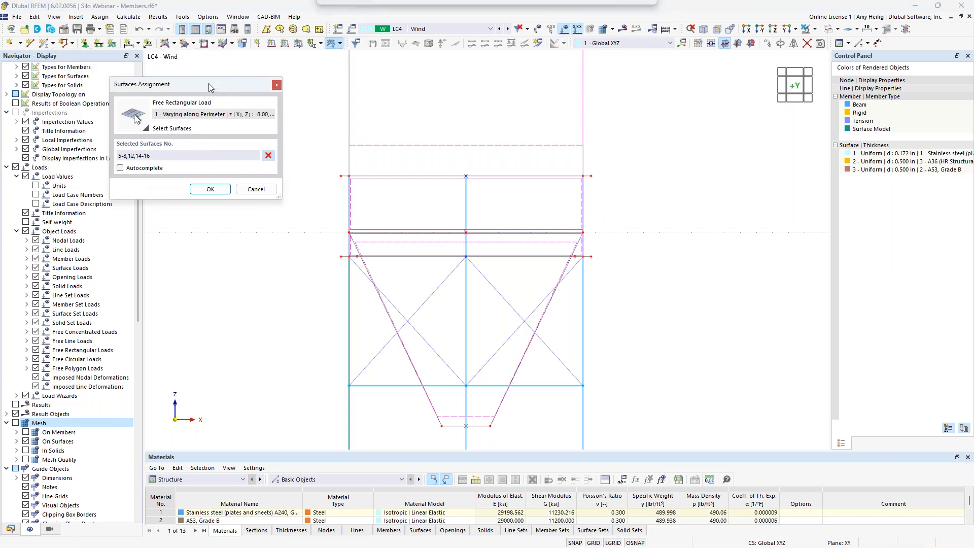
click(206, 189)
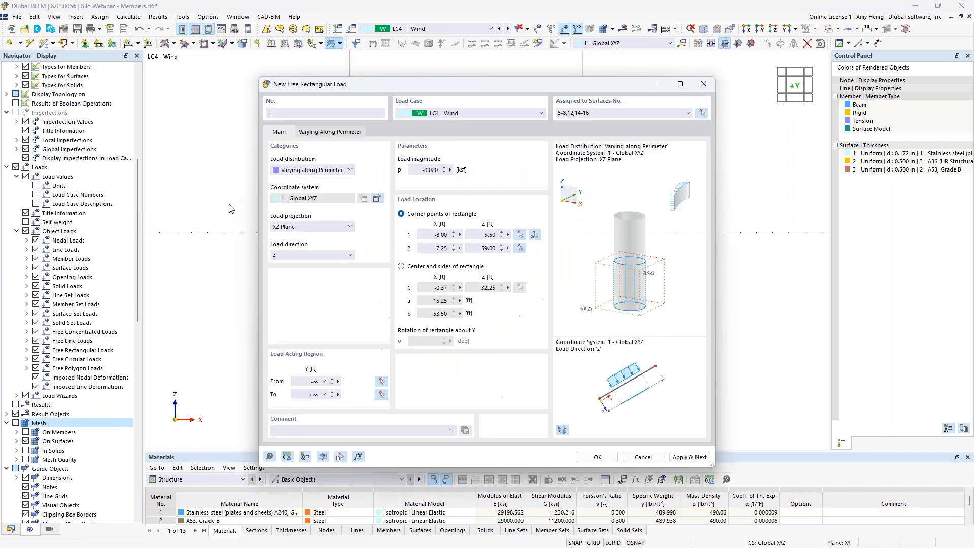
click(592, 456)
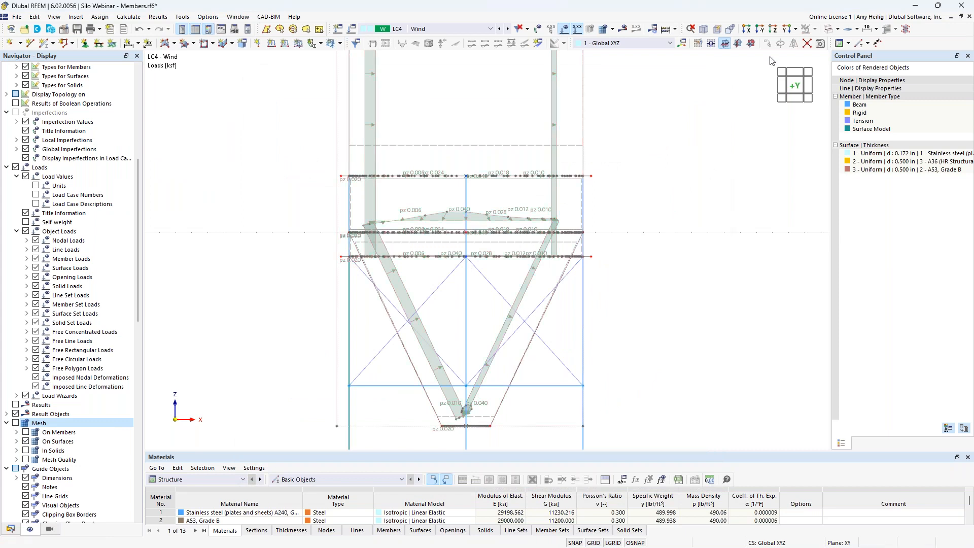
Inspect the wind pressure distribution around the silo perimeter in the reverse Z-direction, return to an isometric view and hide the grid.
click(796, 29)
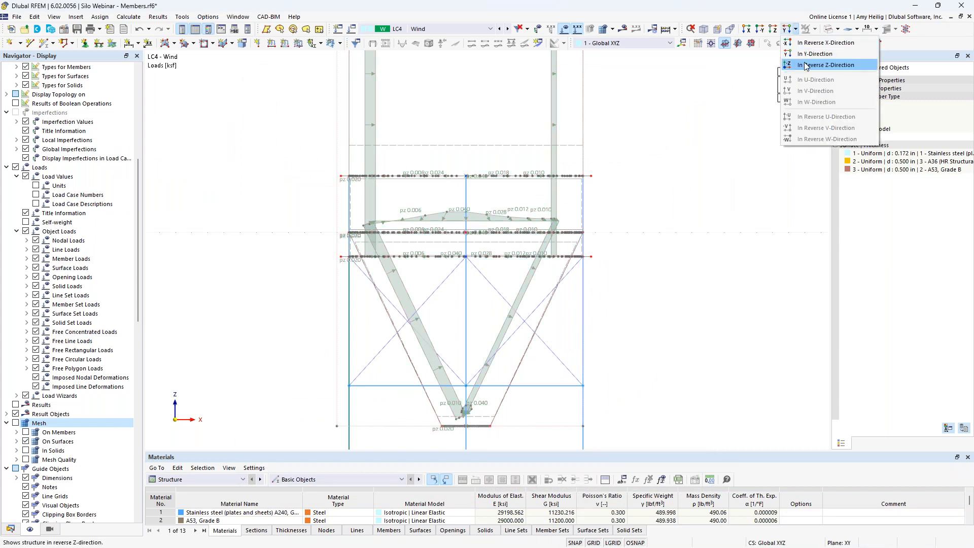
click(807, 67)
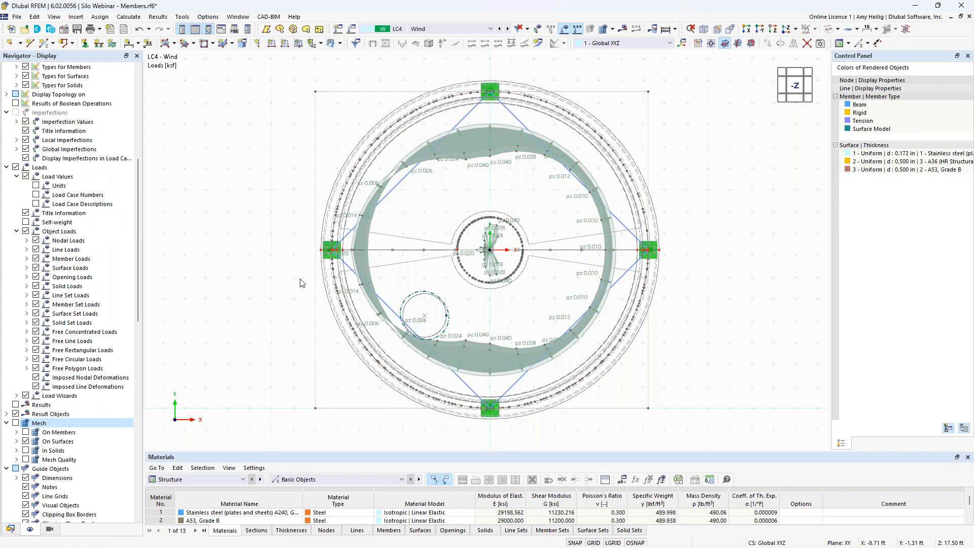
click(703, 31)
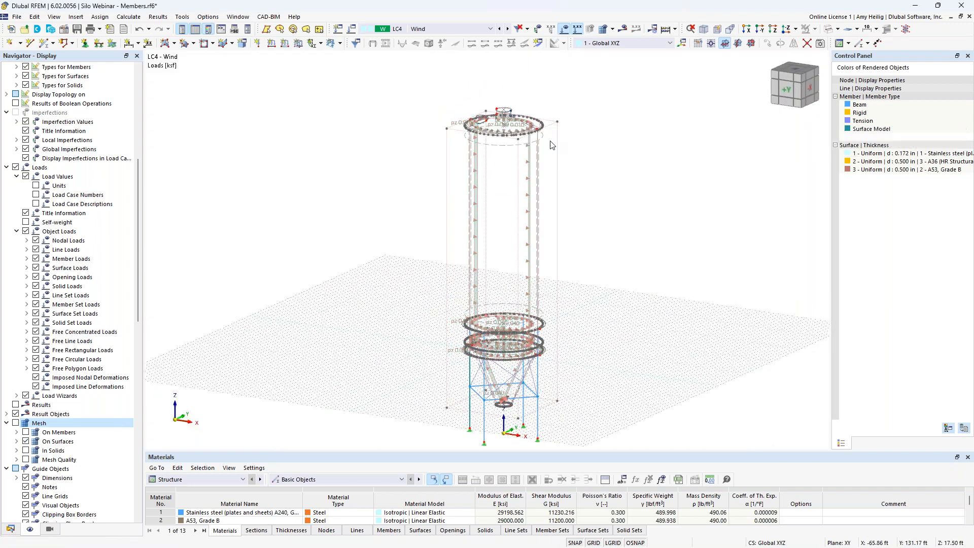
middle_drag(587, 387, 590, 323)
click(594, 543)
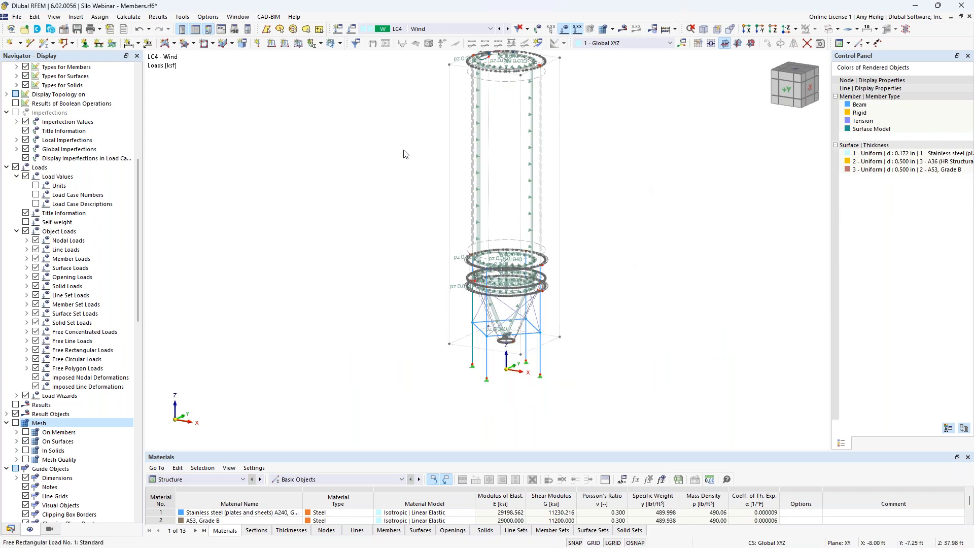
Deactivate design situation DS2, Section 2.4 (ASD), and generate the load combinations for the LRFD design situation.
click(353, 29)
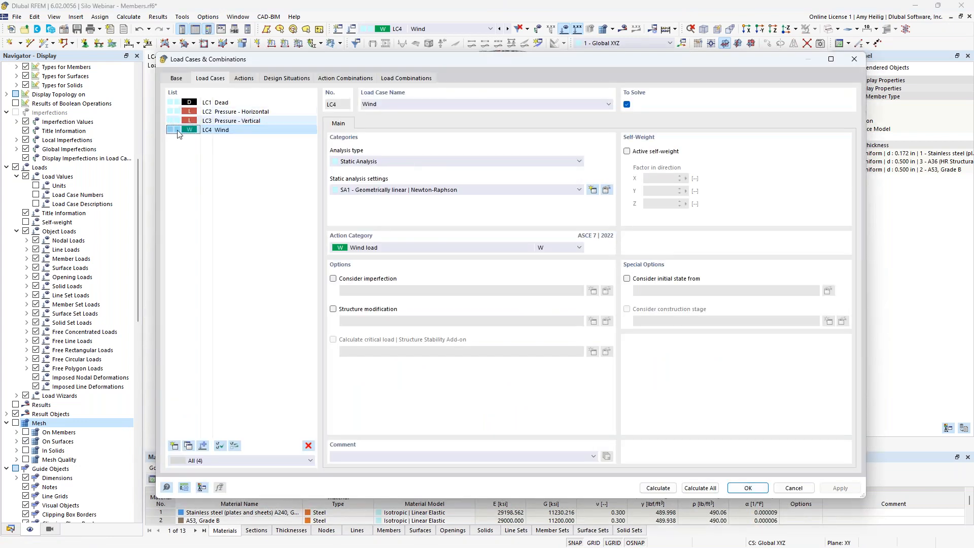
click(282, 80)
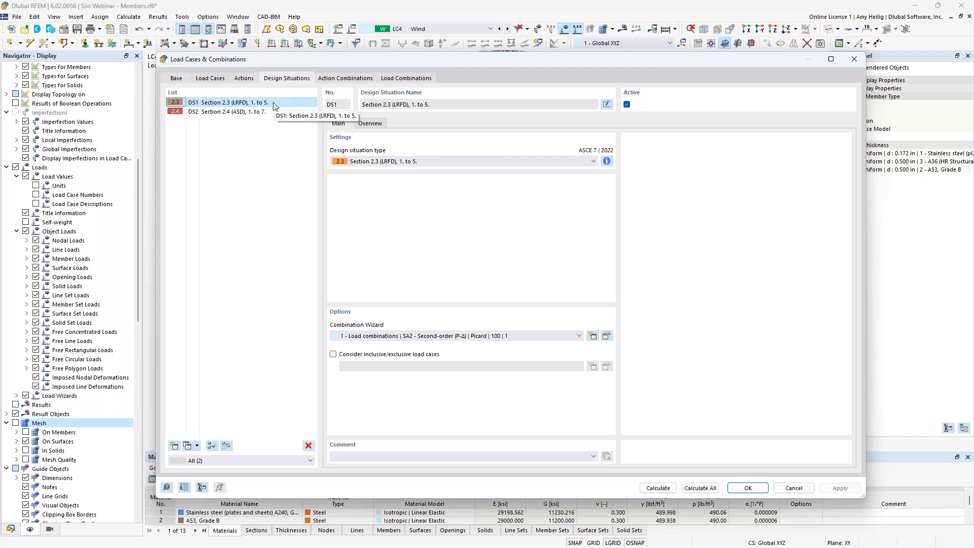
click(265, 115)
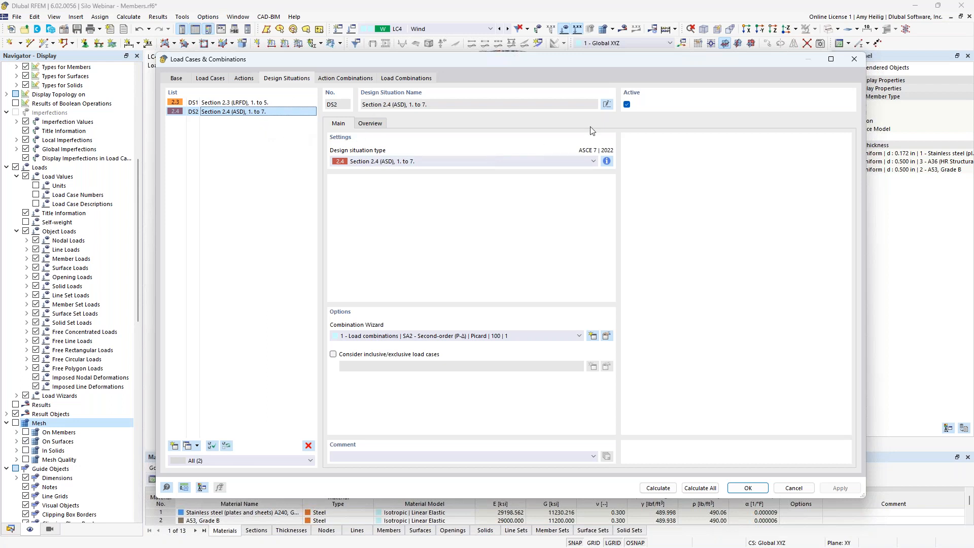
click(627, 105)
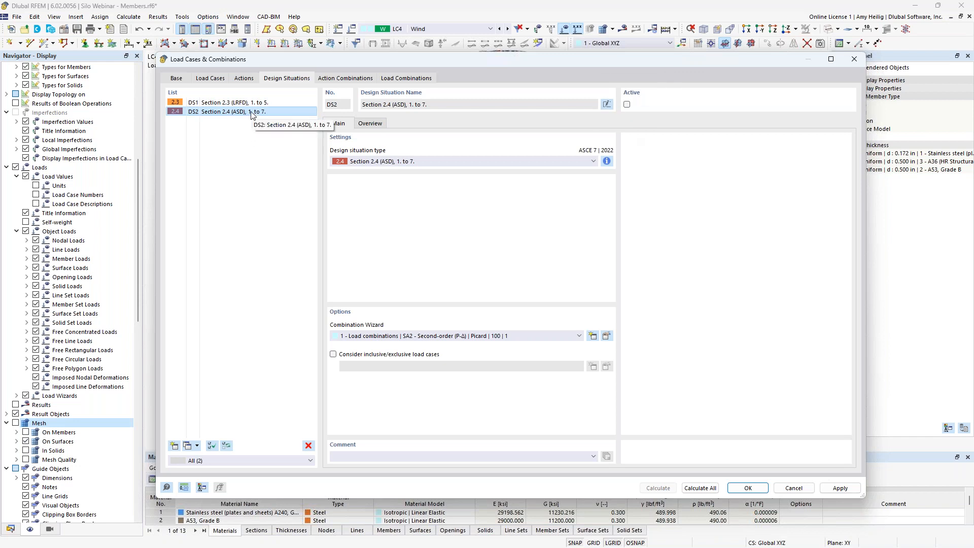
click(424, 79)
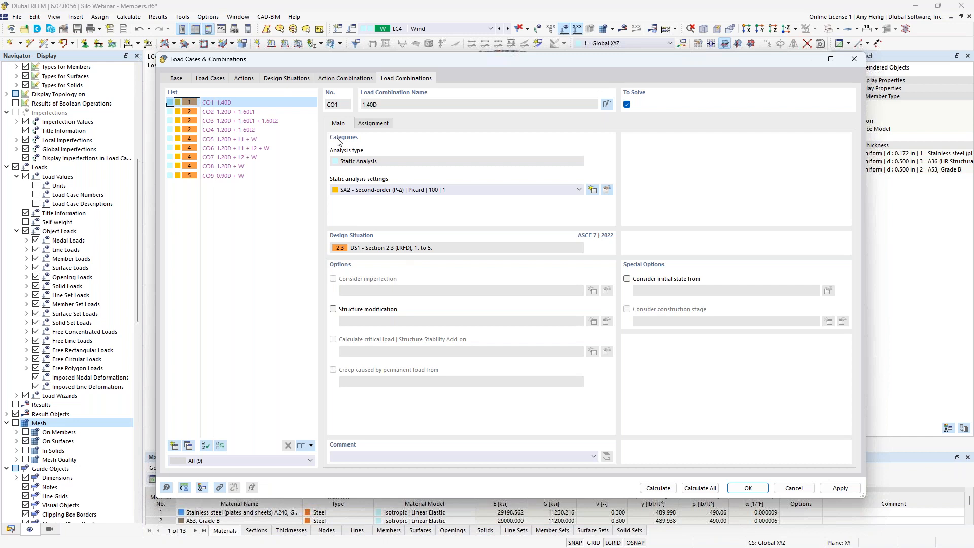
click(748, 487)
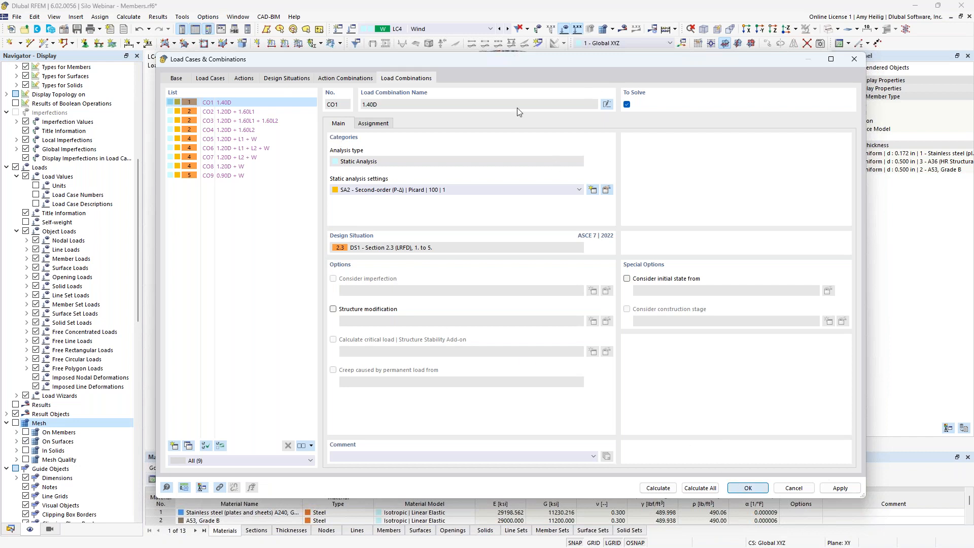
Display load combination CO3 (1.20D + 1.60L1 + 1.60L2) and examine its combined pressures on the silo walls and hopper.
click(477, 29)
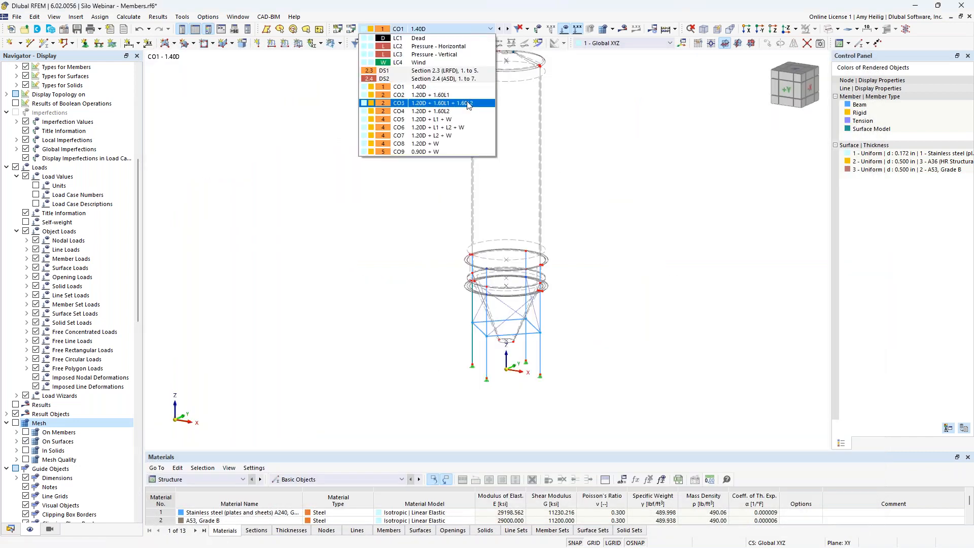
click(426, 103)
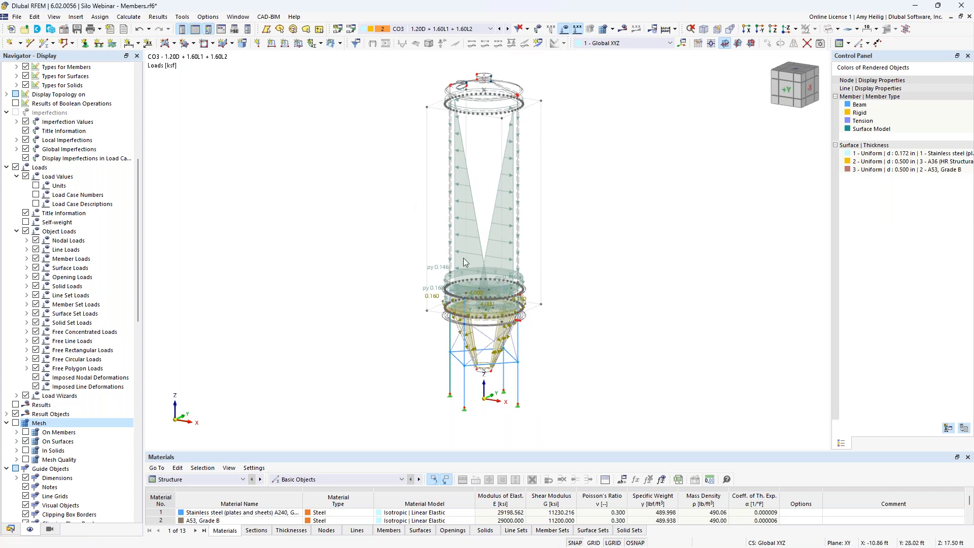
scroll(512, 324, up, 3)
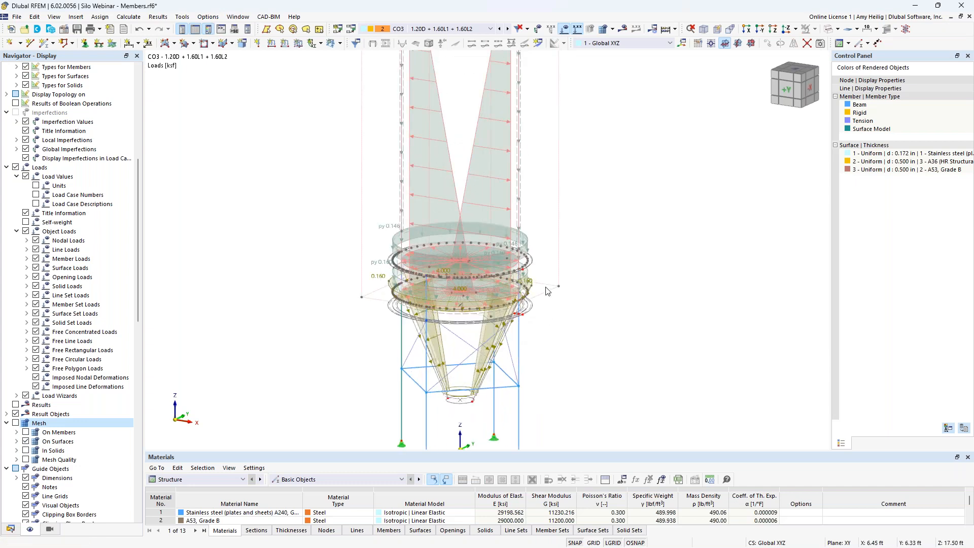
scroll(614, 198, down, 1)
middle_drag(613, 198, 595, 261)
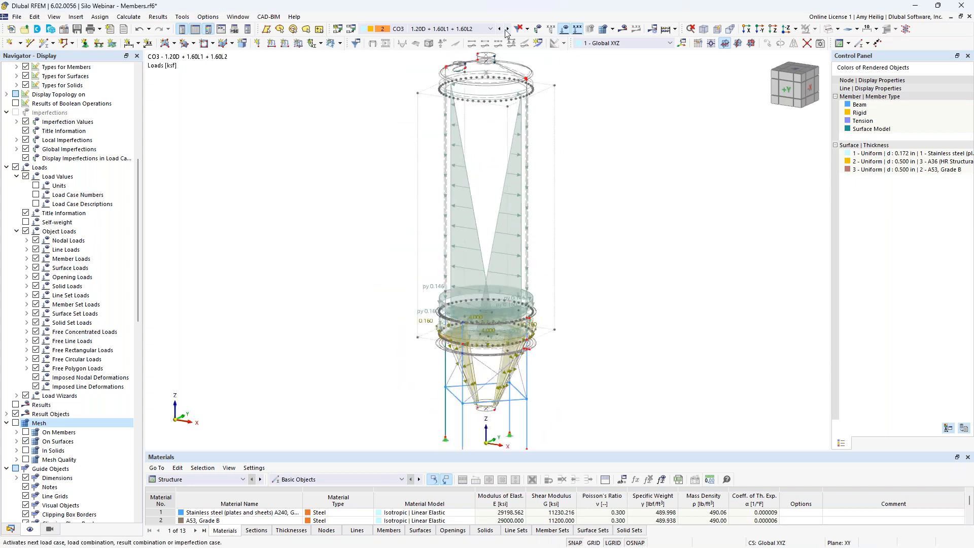
Activate load combination CO5 (1.20D + L1 + W) and calculate it.
click(508, 29)
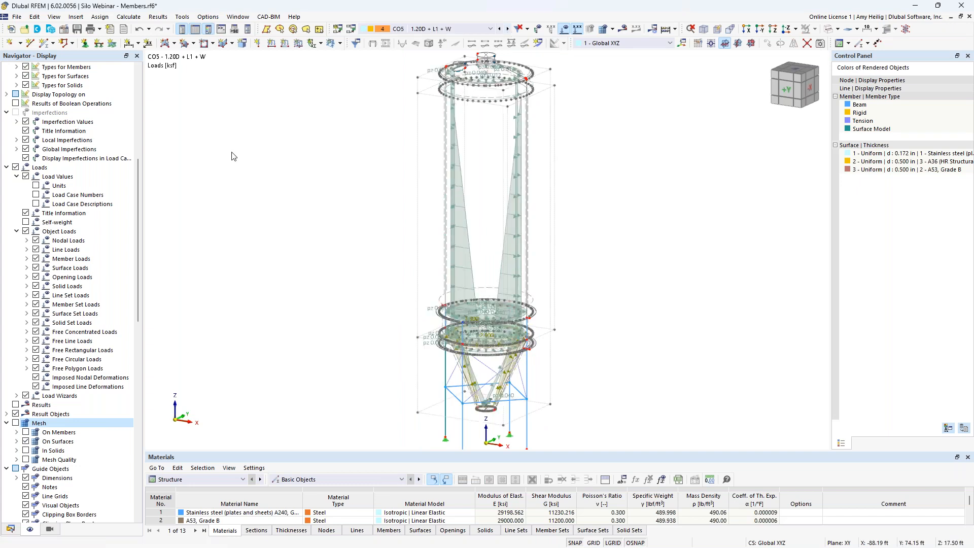
click(127, 18)
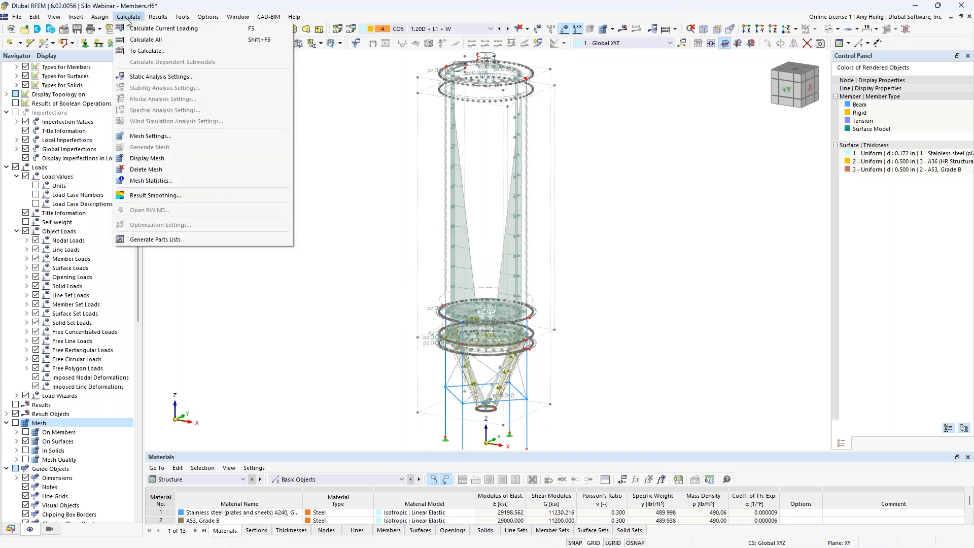
click(152, 28)
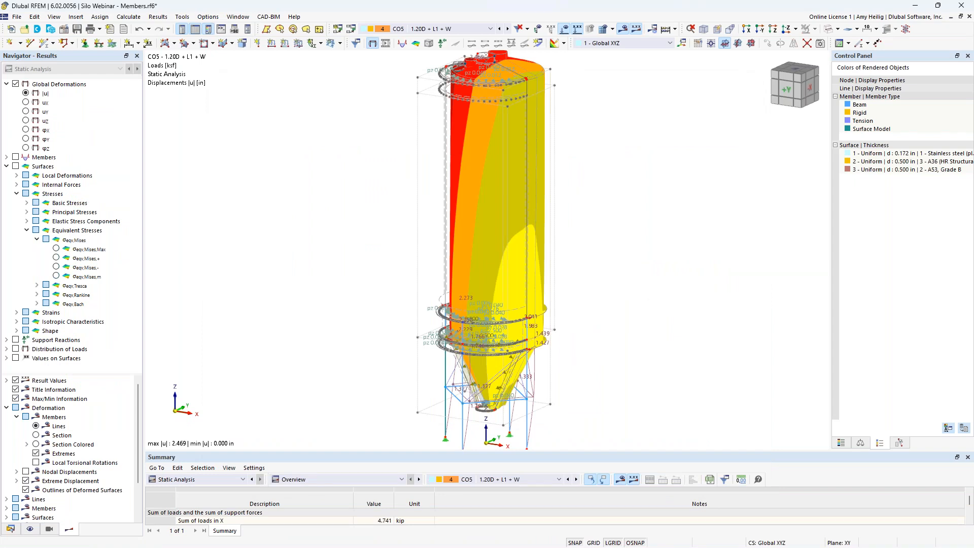
Collapse the surface and deformation result categories and hide the loads so only the silo's deformation plot is shown.
scroll(319, 247, up, 1)
click(7, 167)
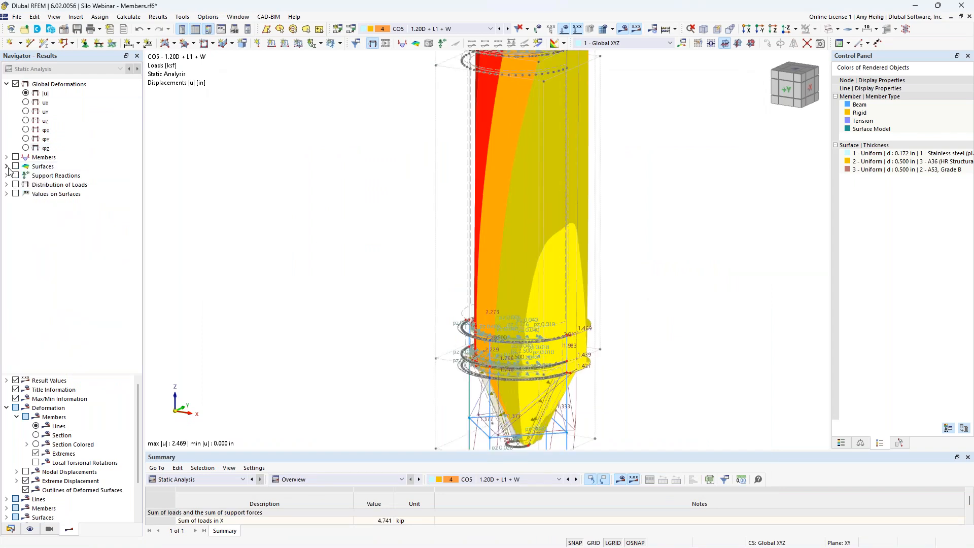
click(6, 408)
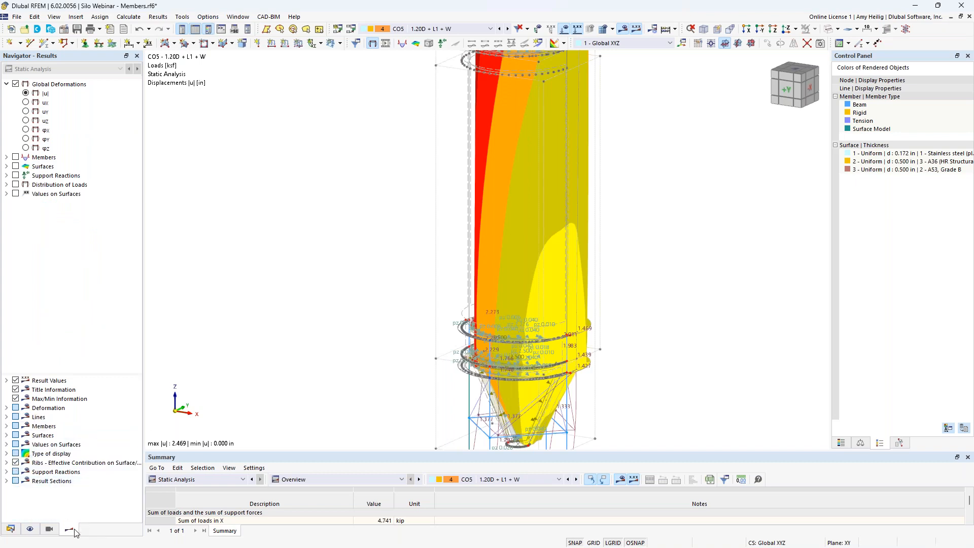
scroll(368, 277, down, 1)
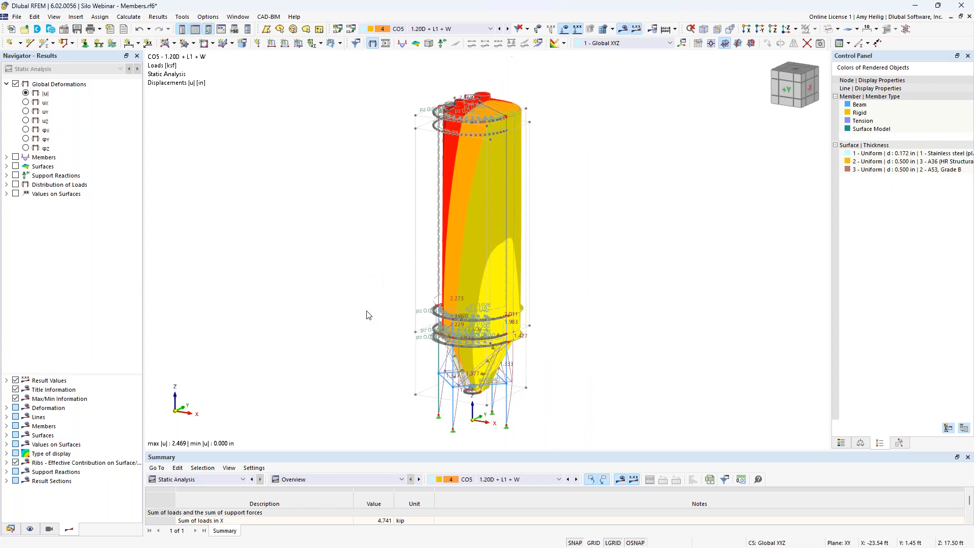
middle_drag(367, 311, 377, 290)
scroll(388, 287, down, 1)
click(563, 30)
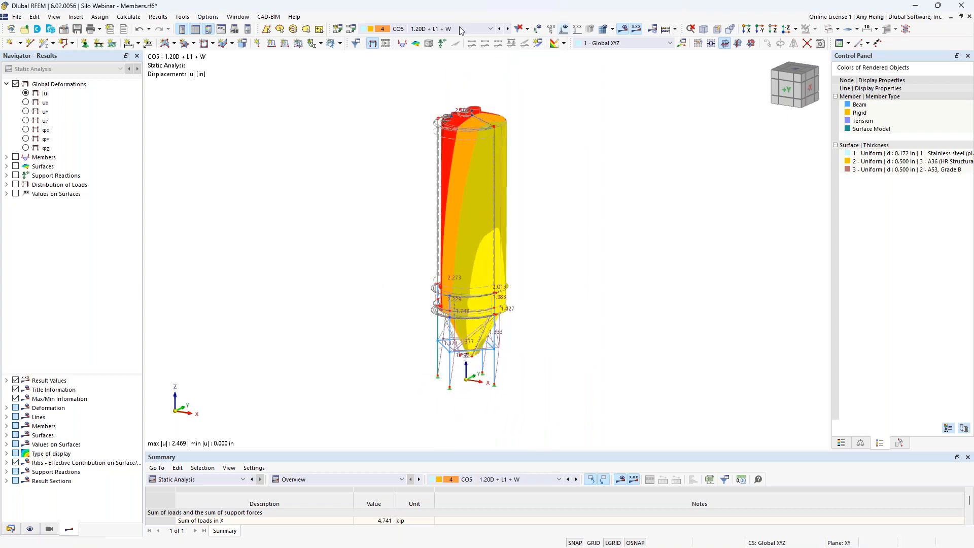
Set the members' deformation display to Section Colored for load combination CO5.
click(434, 30)
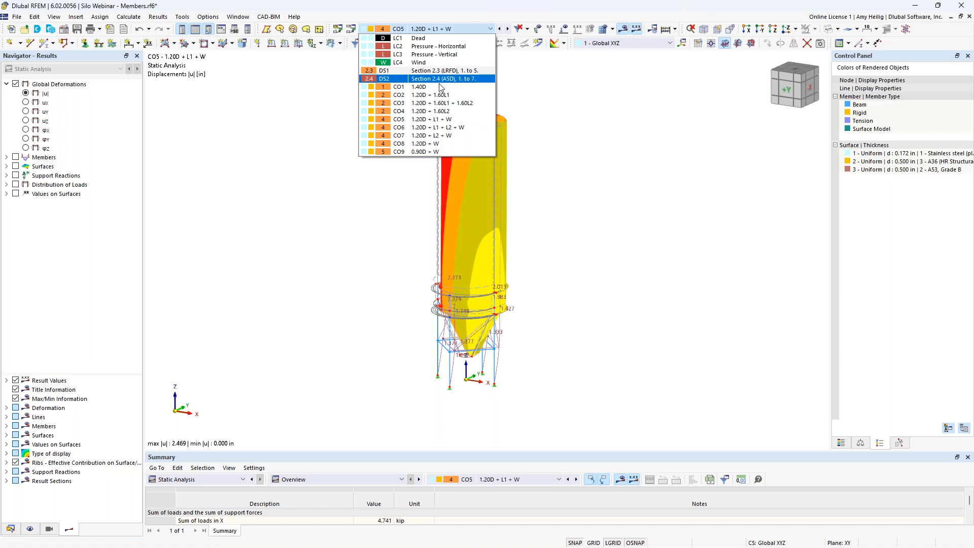
click(293, 190)
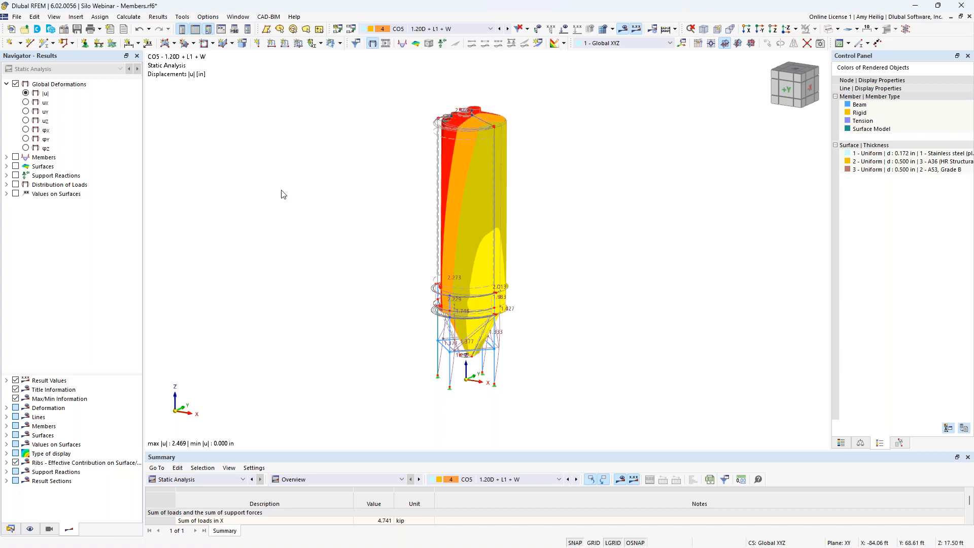
click(6, 408)
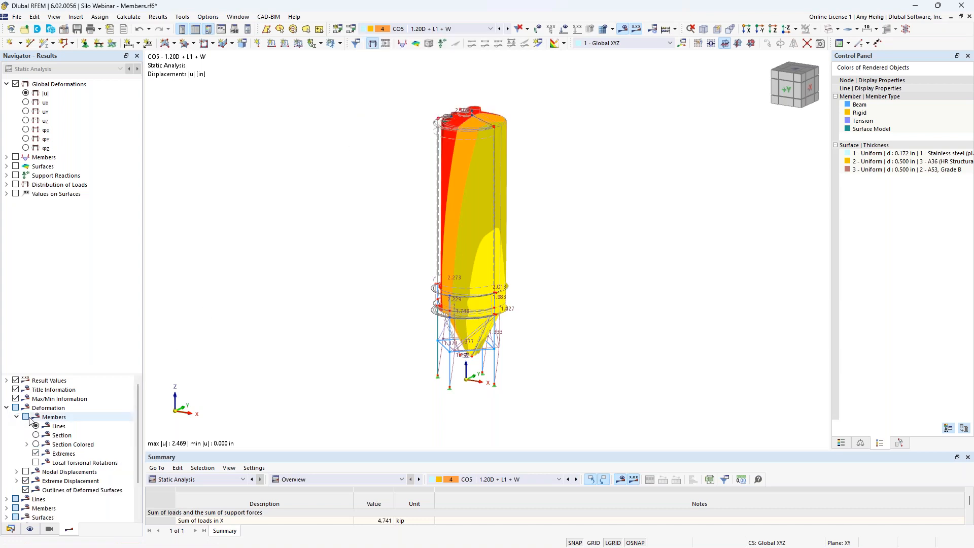
click(36, 445)
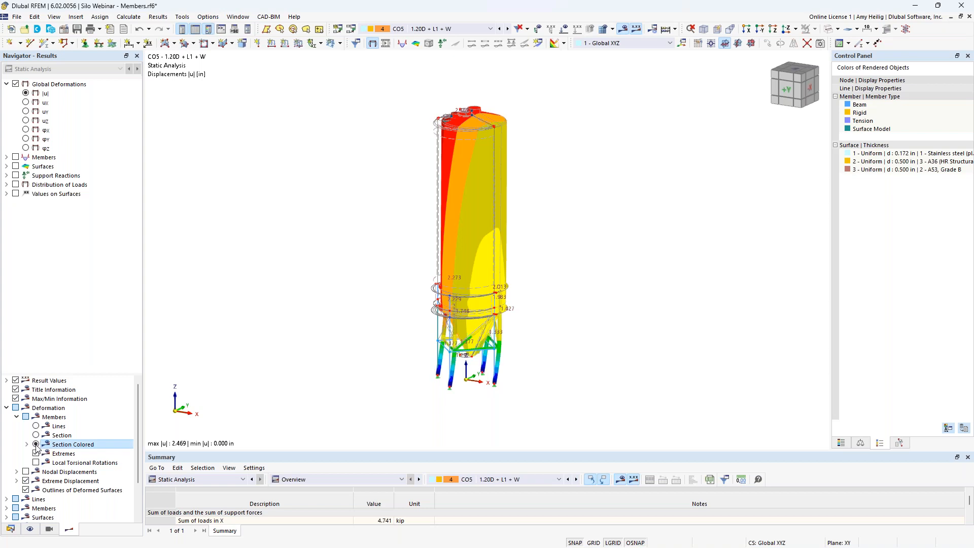
Collapse the deformation display settings and compare the silo's displacements for load combinations CO6 through CO8.
scroll(437, 357, up, 1)
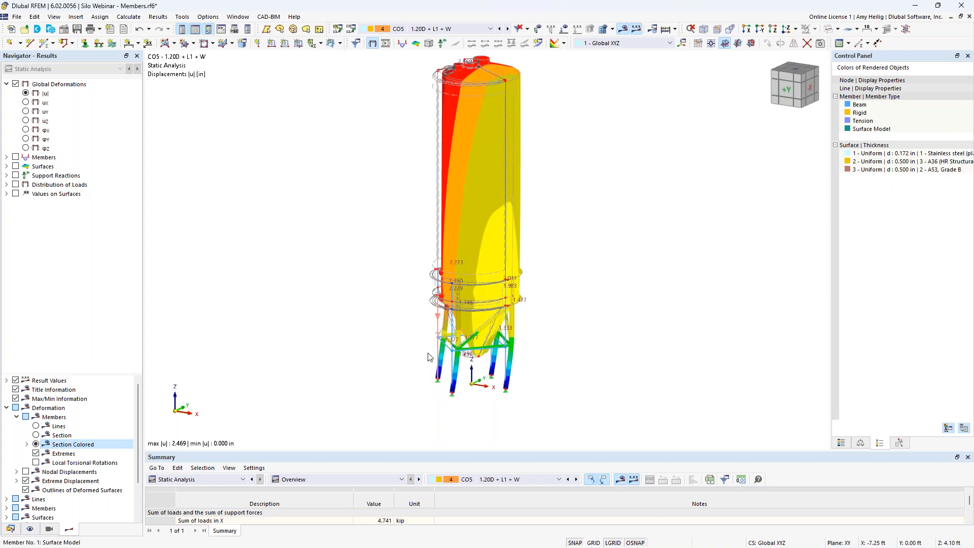
click(7, 409)
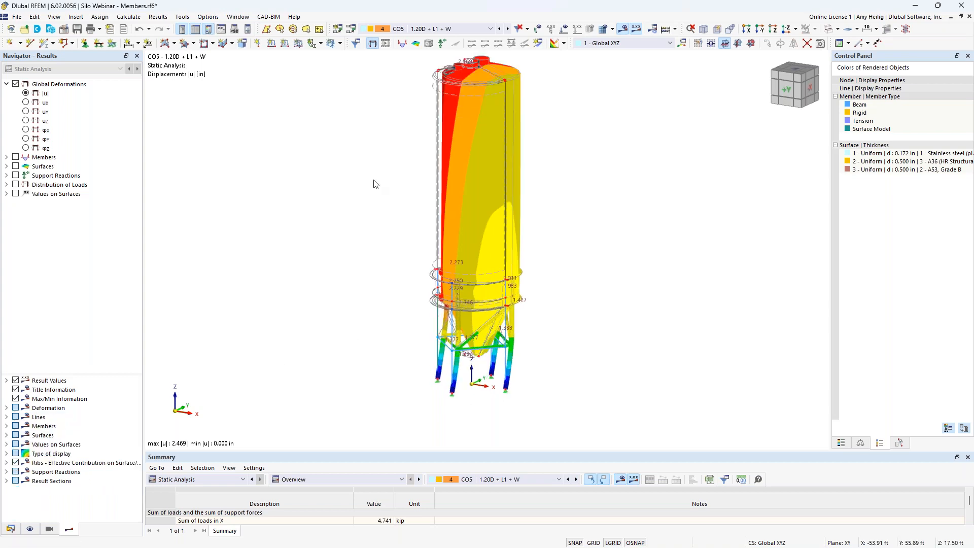
click(508, 30)
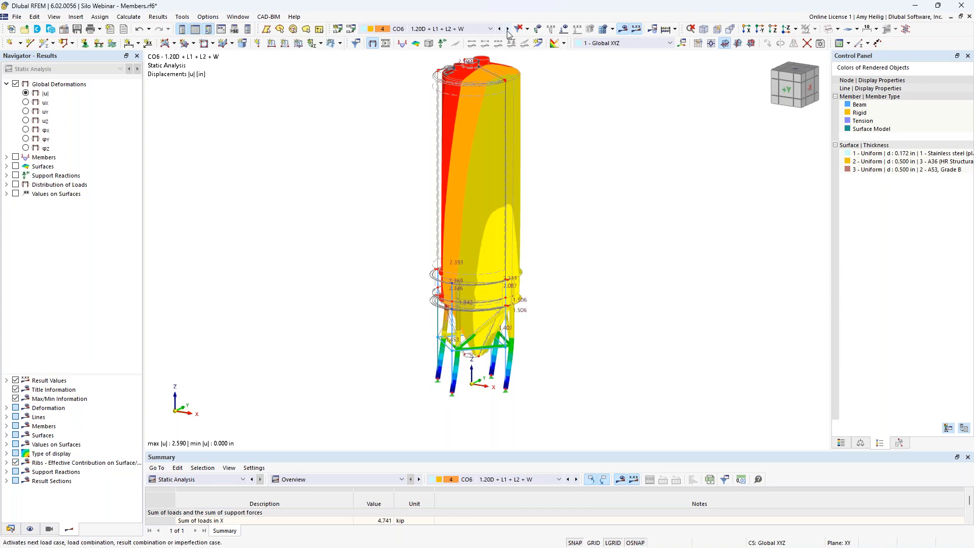
click(508, 29)
click(508, 30)
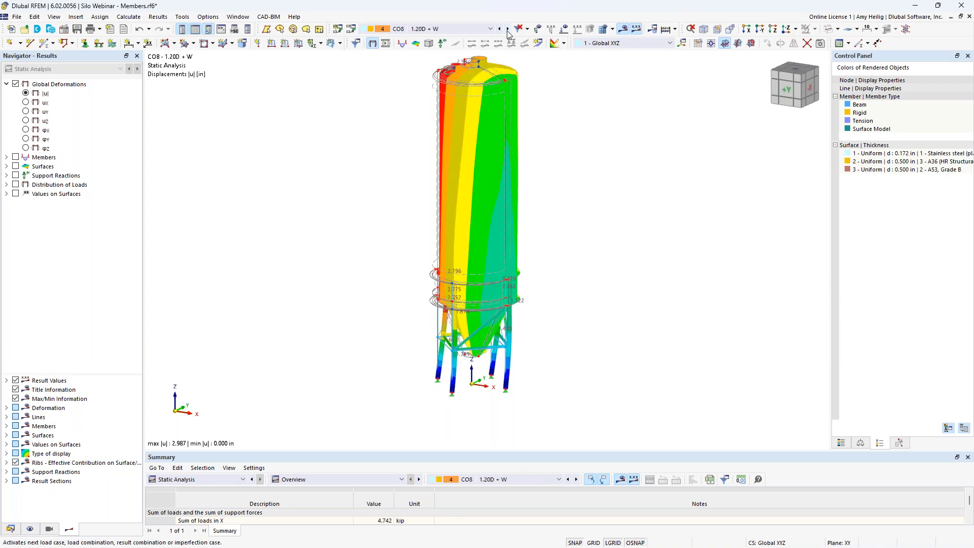
Show the displacement color scale and compare the deformations of CO9 (0.90D + W) and CO7 (1.20D + L2 + W).
click(840, 444)
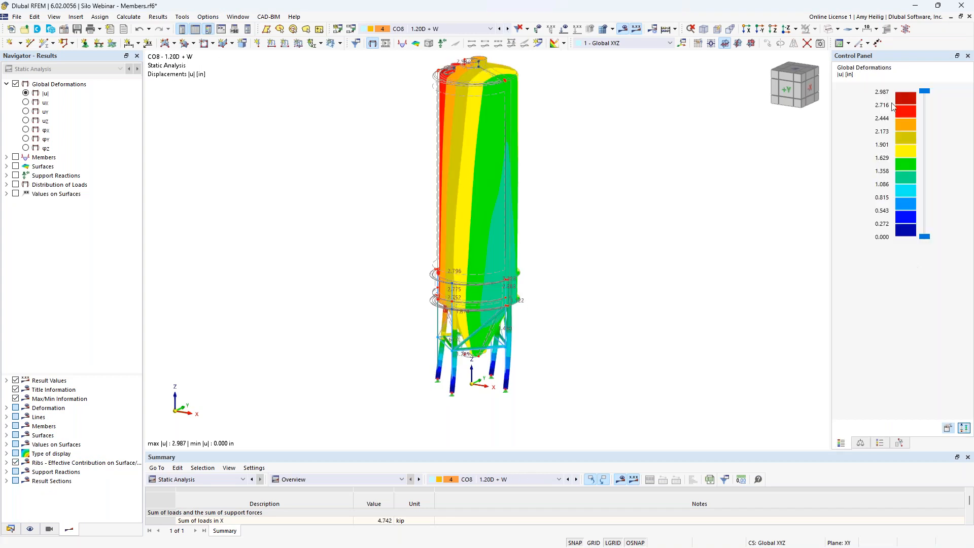
click(507, 30)
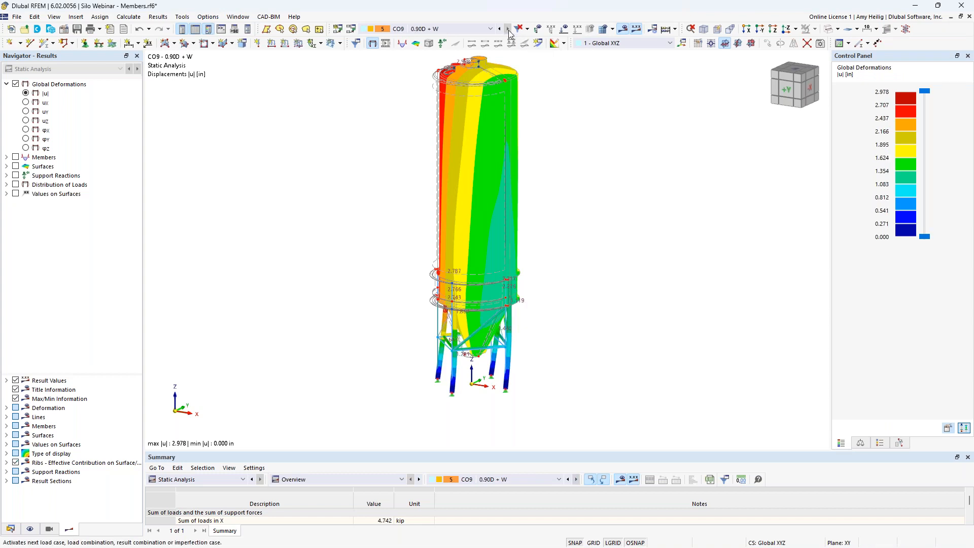
click(500, 29)
click(500, 29)
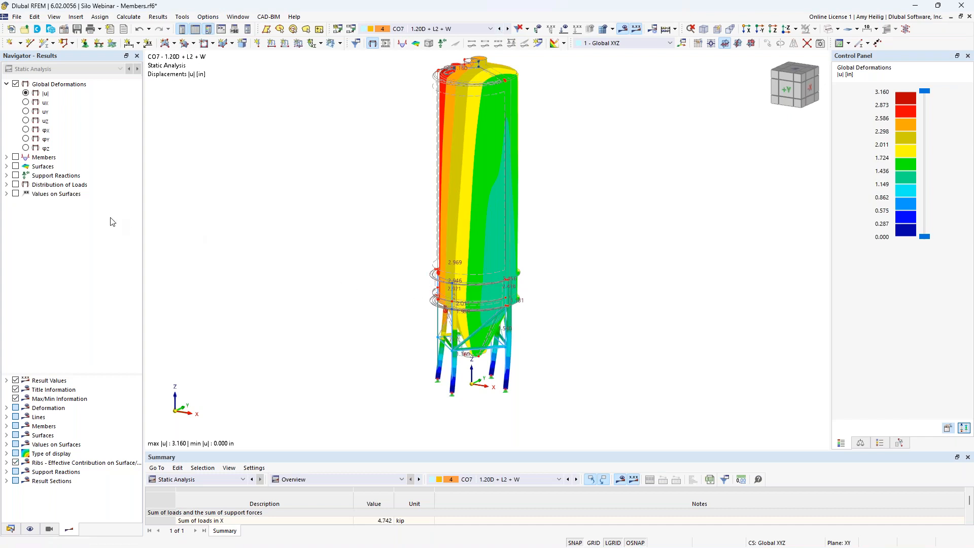
Turn on the distribution of loads results and show them for load case LC4 Wind.
click(7, 185)
click(16, 185)
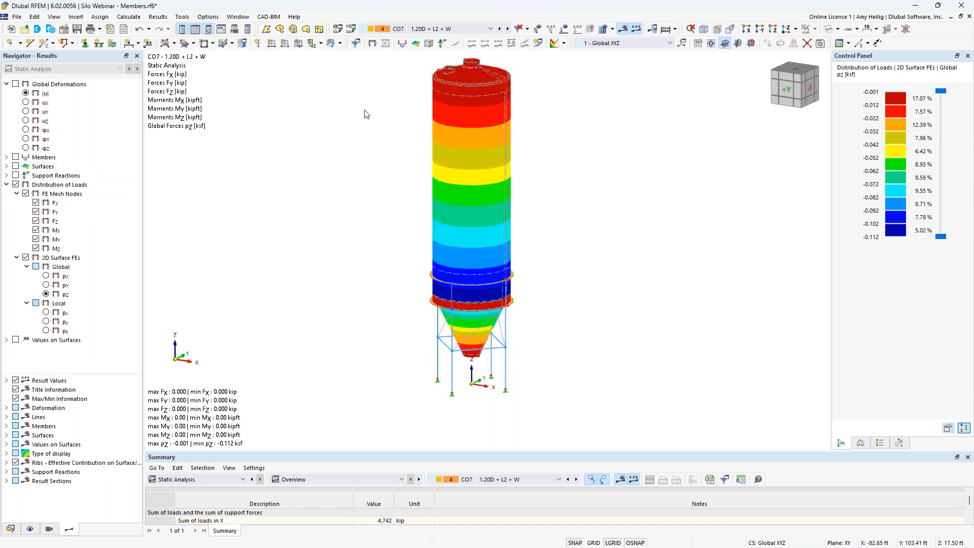
click(431, 29)
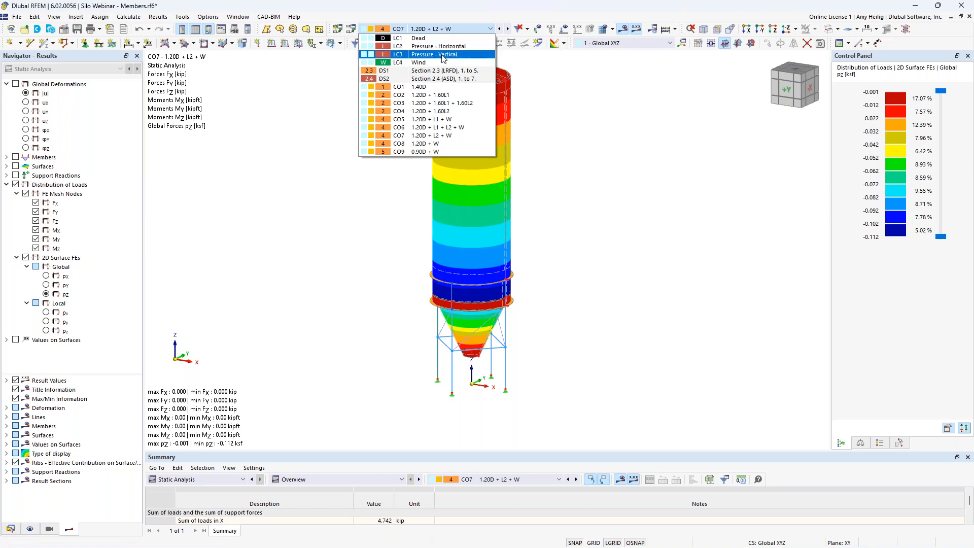
click(441, 63)
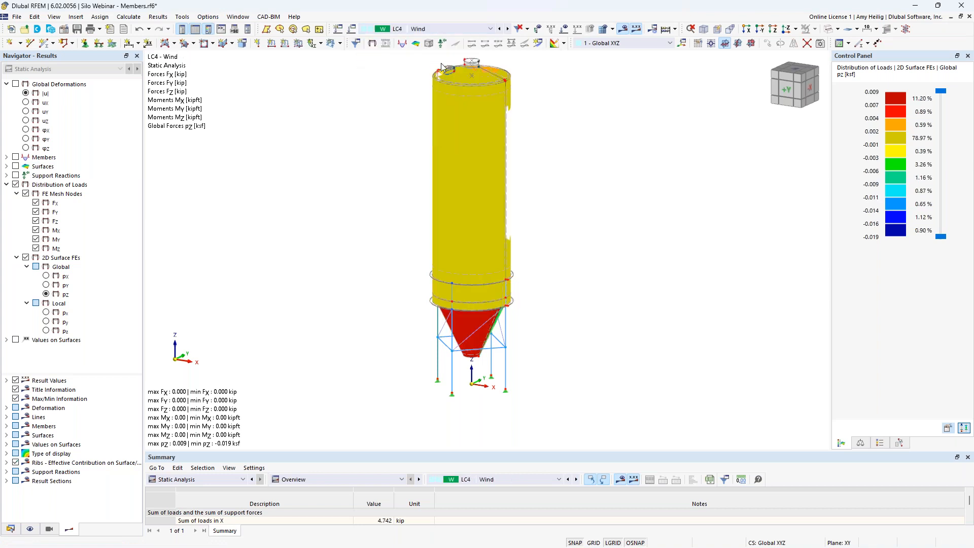
ctrl+middle_drag(545, 257, 626, 281)
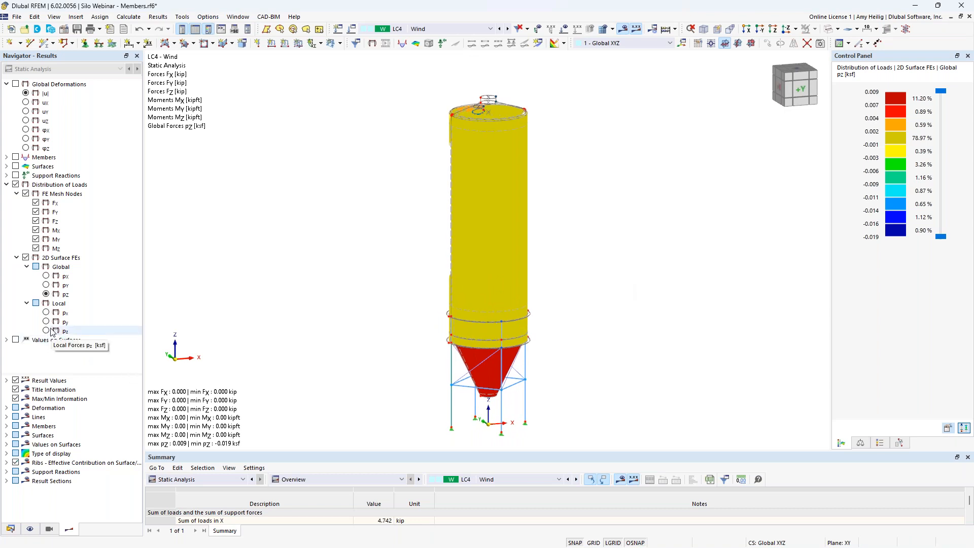
Display the wind's global pX surface load distribution and examine it around the silo walls and hopper.
click(46, 276)
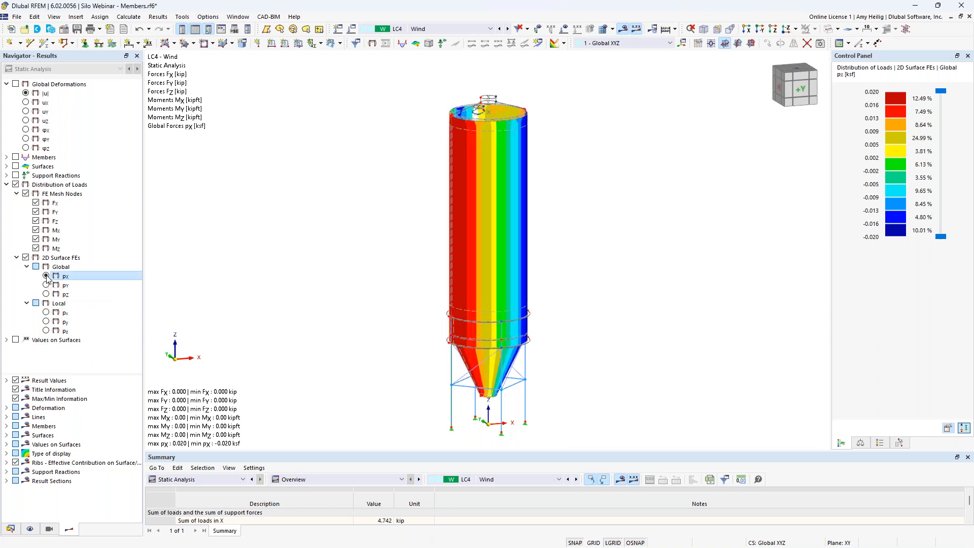
middle_drag(431, 309, 430, 289)
scroll(438, 286, up, 2)
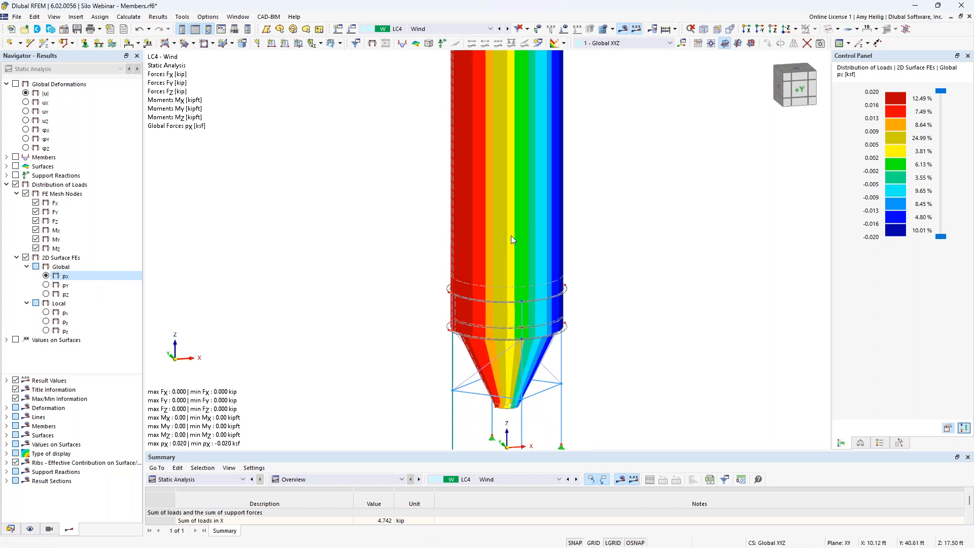
middle_drag(605, 237, 613, 271)
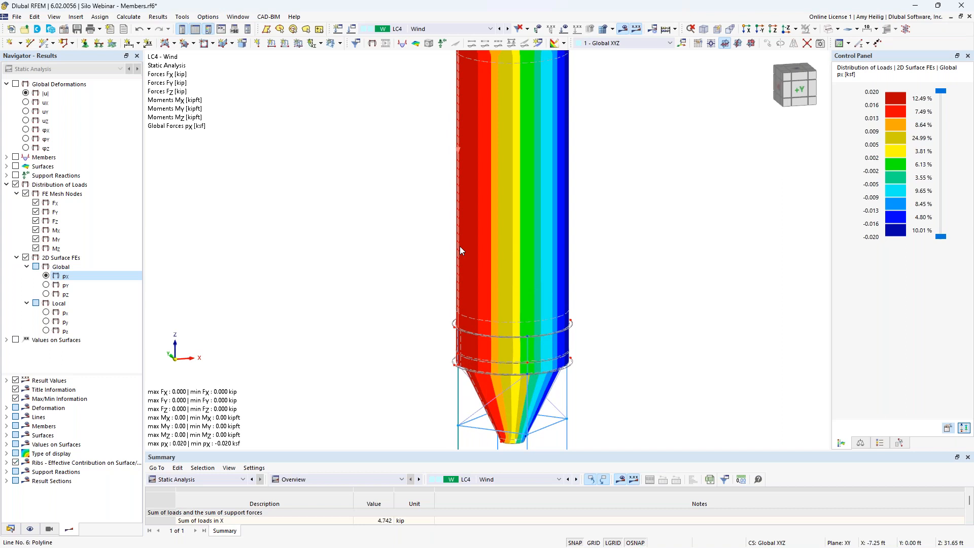
ctrl+middle_drag(603, 272, 567, 265)
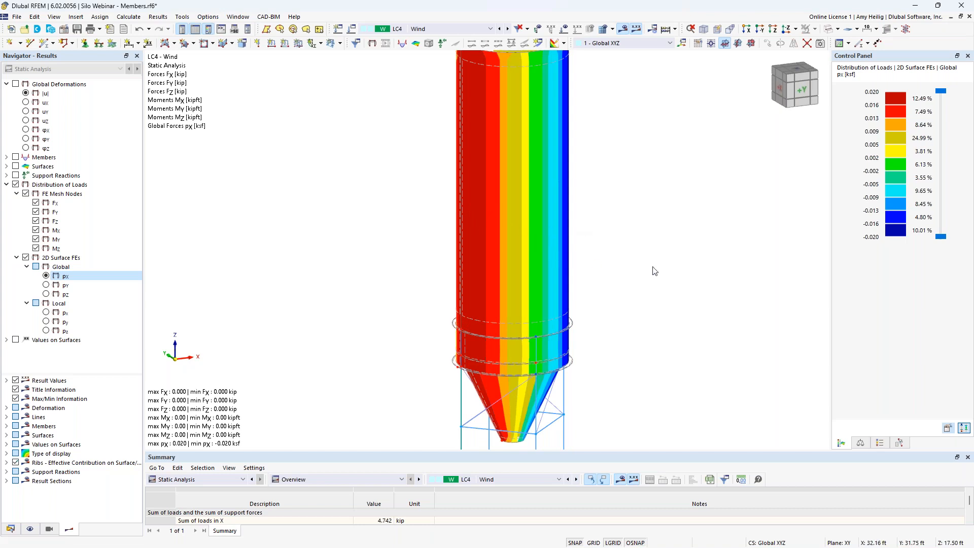
ctrl+middle_drag(639, 268, 592, 266)
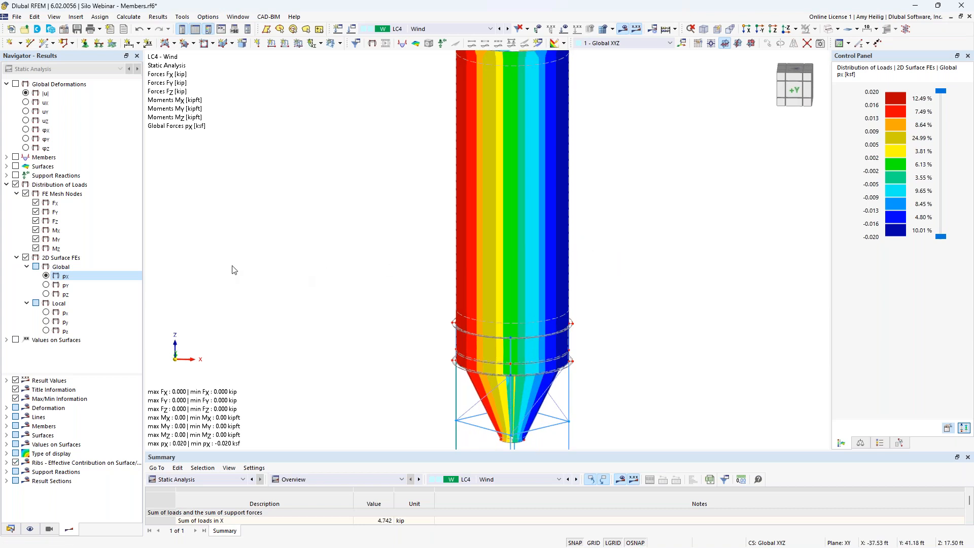
Display the local pz surface load distribution for LC2 Pressure - Horizontal with the FE mesh node loads hidden, and examine it.
click(462, 31)
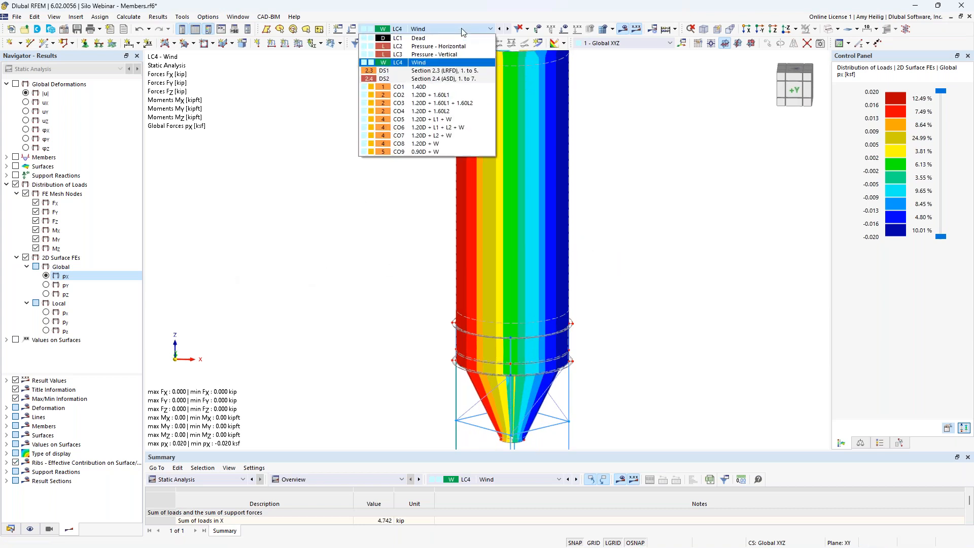
click(463, 46)
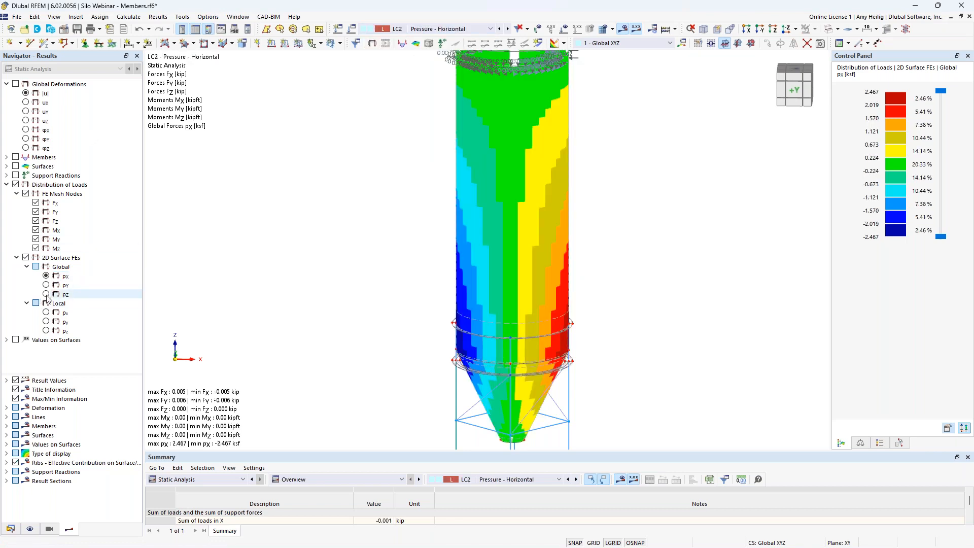
click(46, 330)
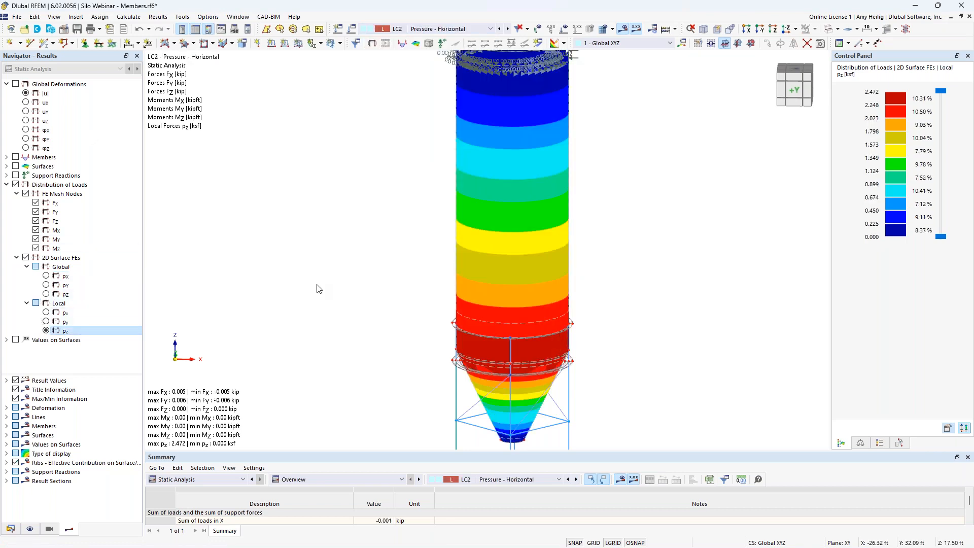
scroll(382, 296, down, 1)
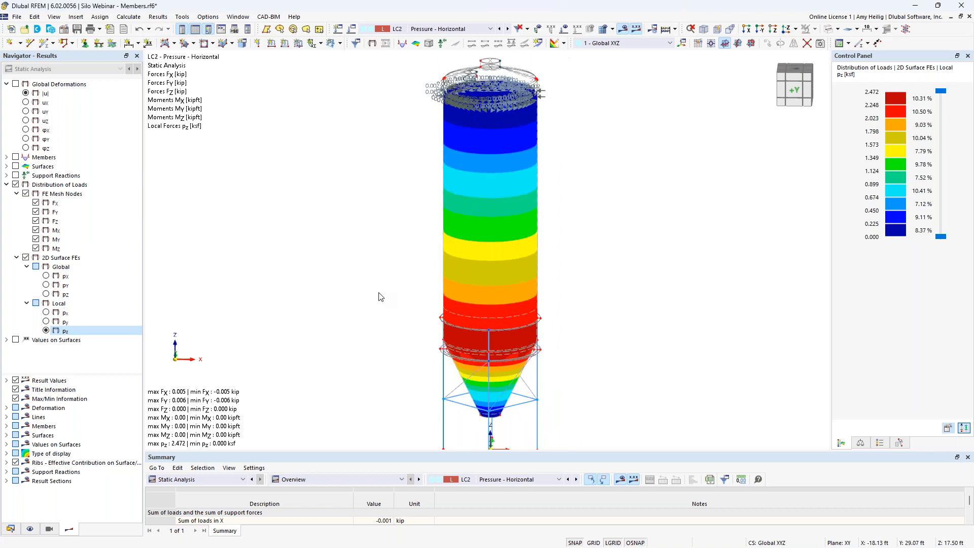
click(25, 194)
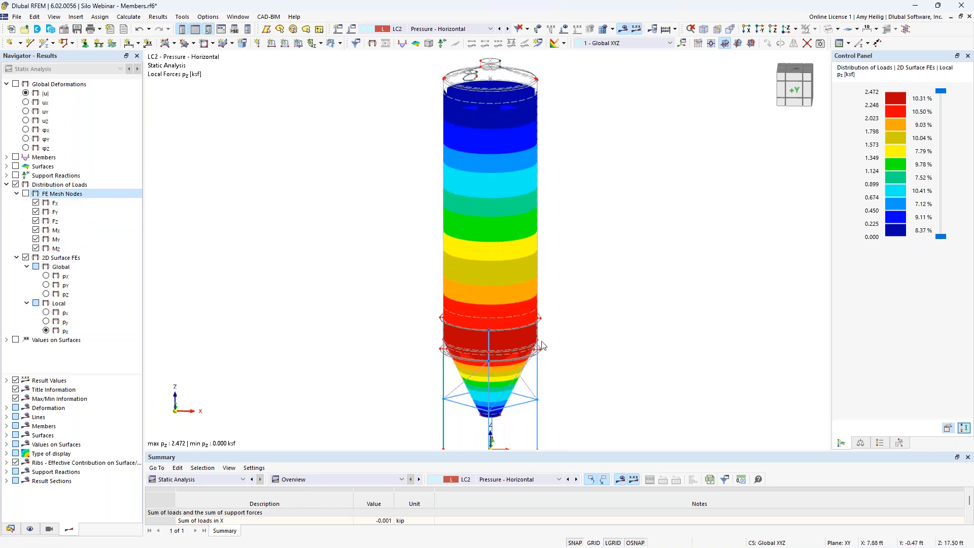
ctrl+middle_drag(545, 332, 548, 307)
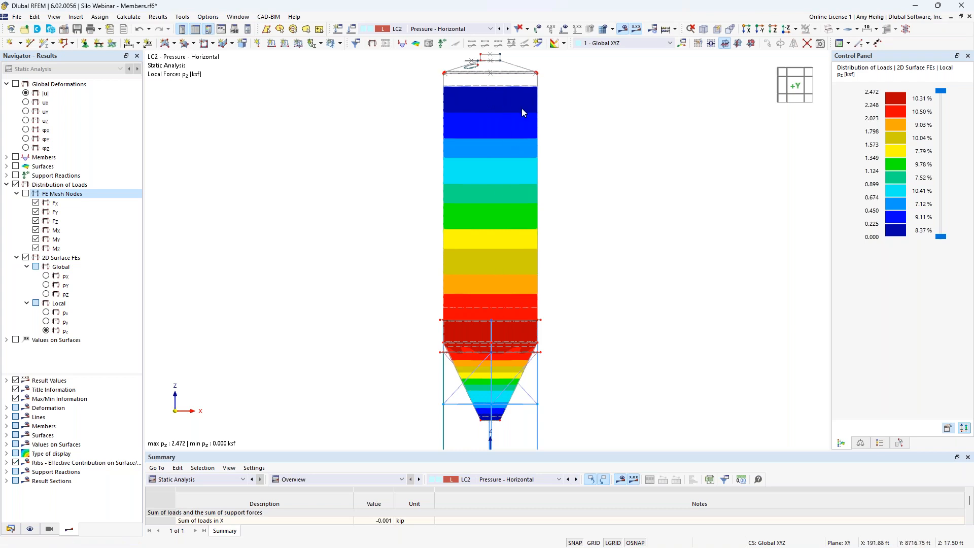
ctrl+middle_drag(577, 148, 601, 171)
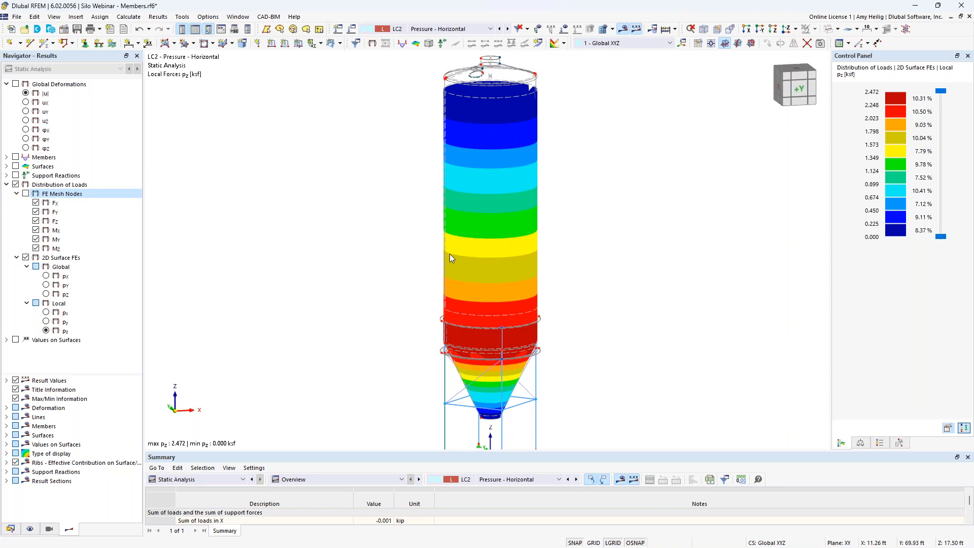
Replace the load distribution results with the members' axial forces N and examine them on the support legs.
click(6, 184)
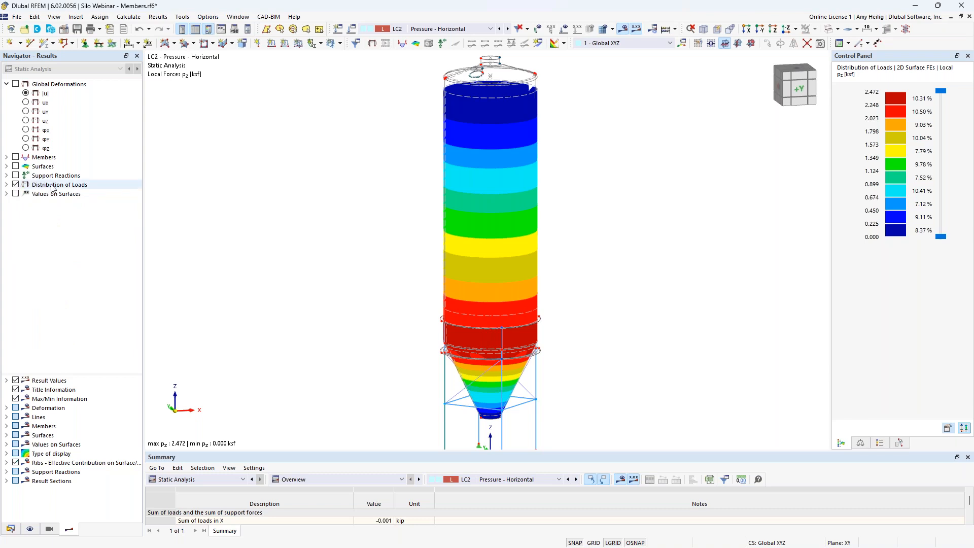
click(6, 157)
click(16, 157)
middle_drag(370, 272, 378, 238)
click(15, 276)
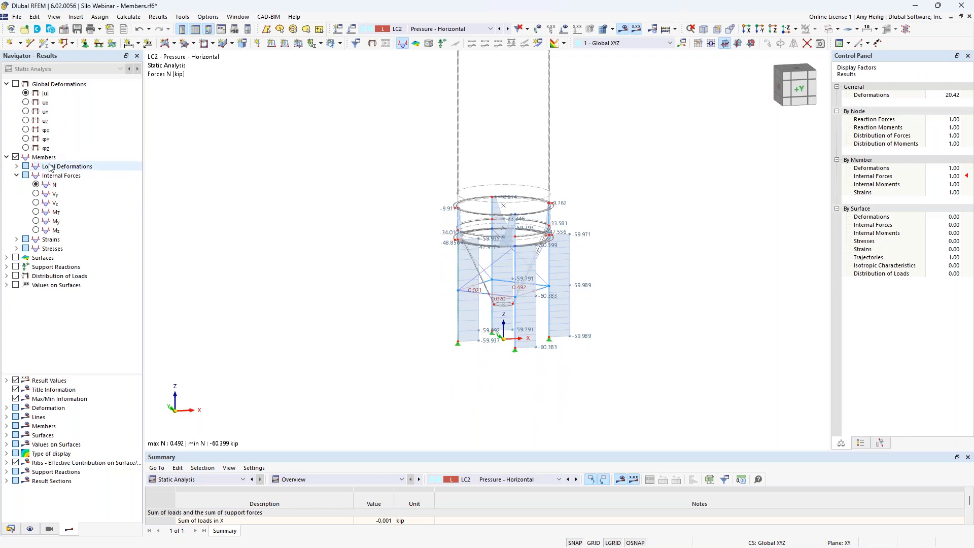
scroll(513, 284, up, 3)
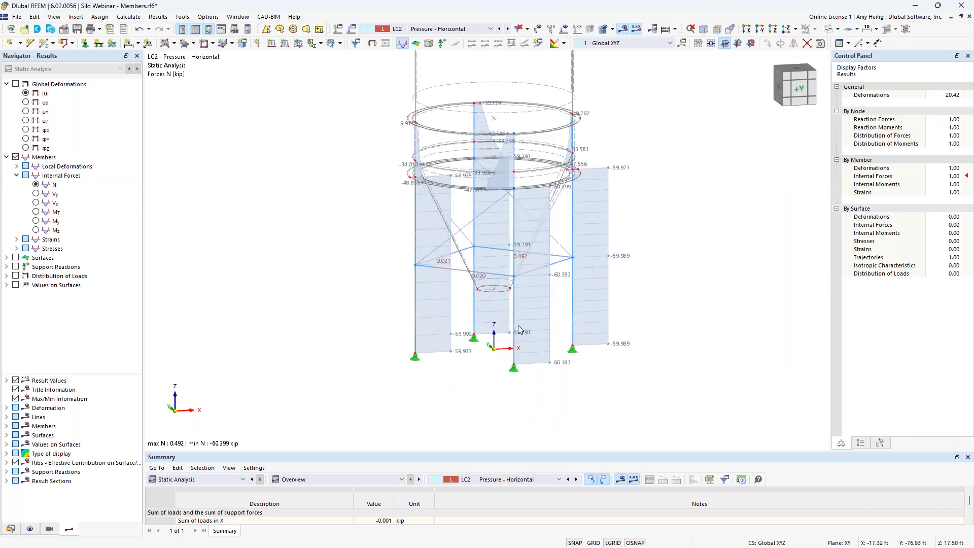
Review the member shear forces Vz and bending moments My and Mz for LC2 Pressure - Horizontal.
click(35, 203)
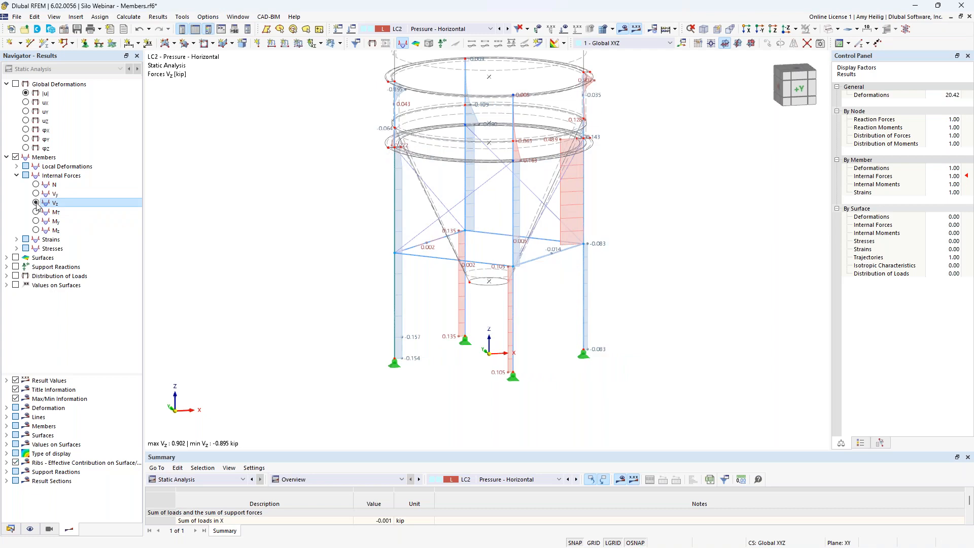
click(36, 222)
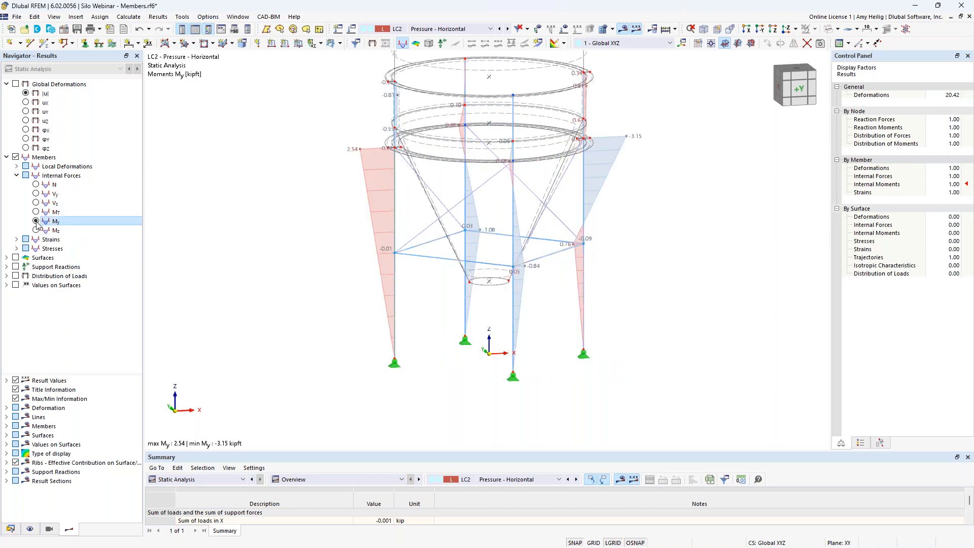
click(35, 231)
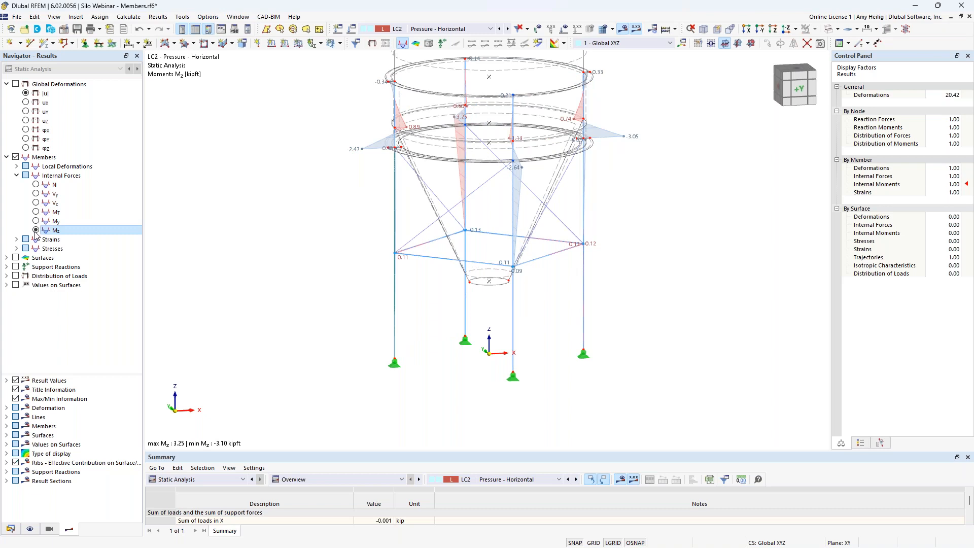
Activate load combination CO3 (1.20D + 1.60L1 + 1.60L2) and display the members' axial forces N.
click(473, 31)
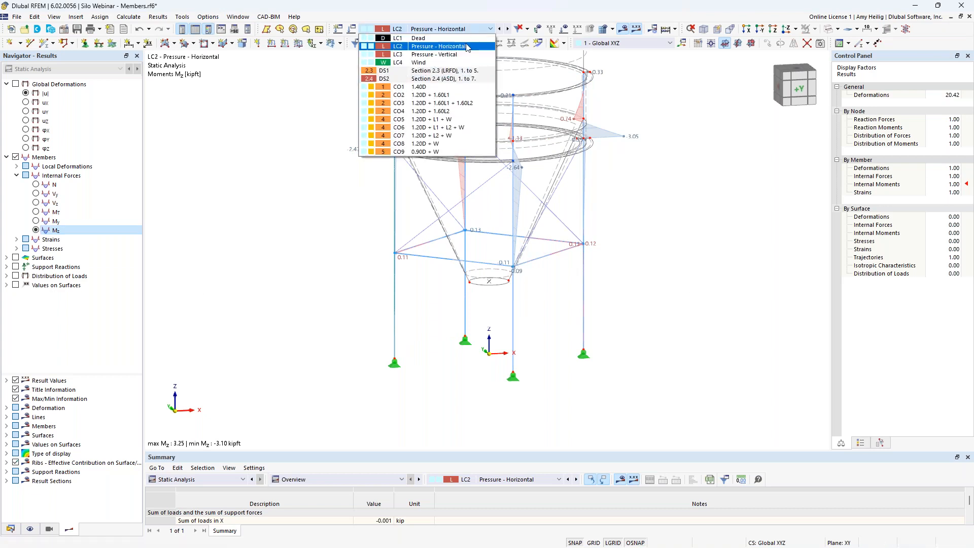
click(458, 103)
click(44, 185)
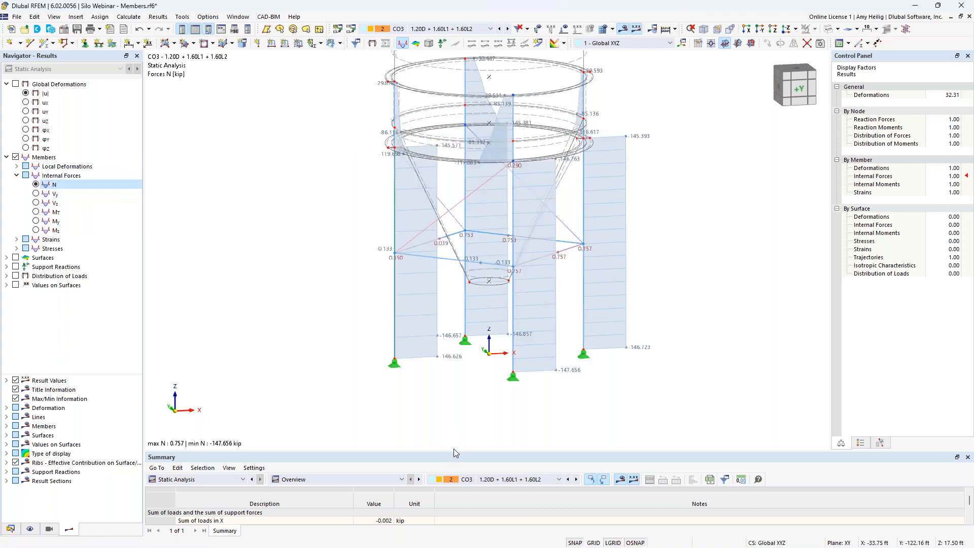
Enlarge the results table, list the internal forces by member for CO3, and shrink the table again.
drag(454, 450, 459, 357)
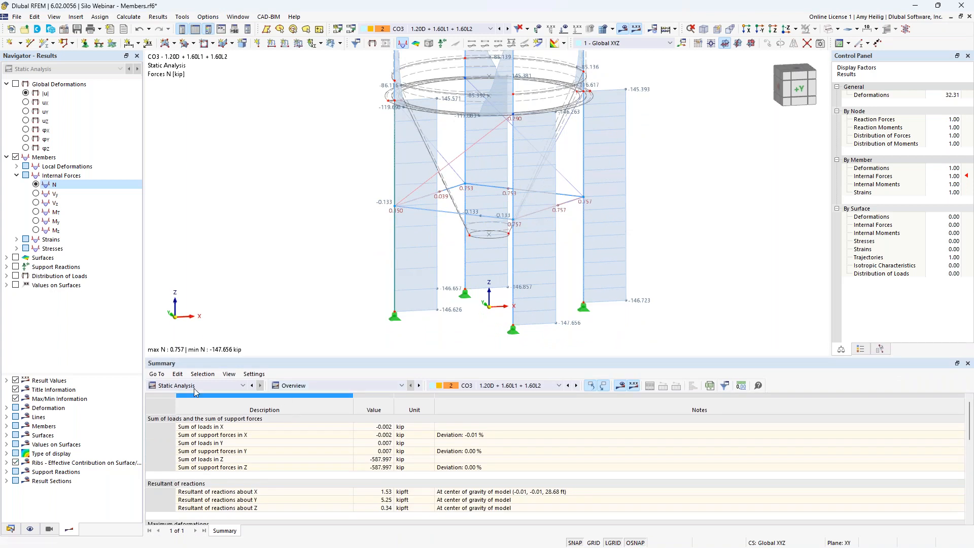
click(287, 387)
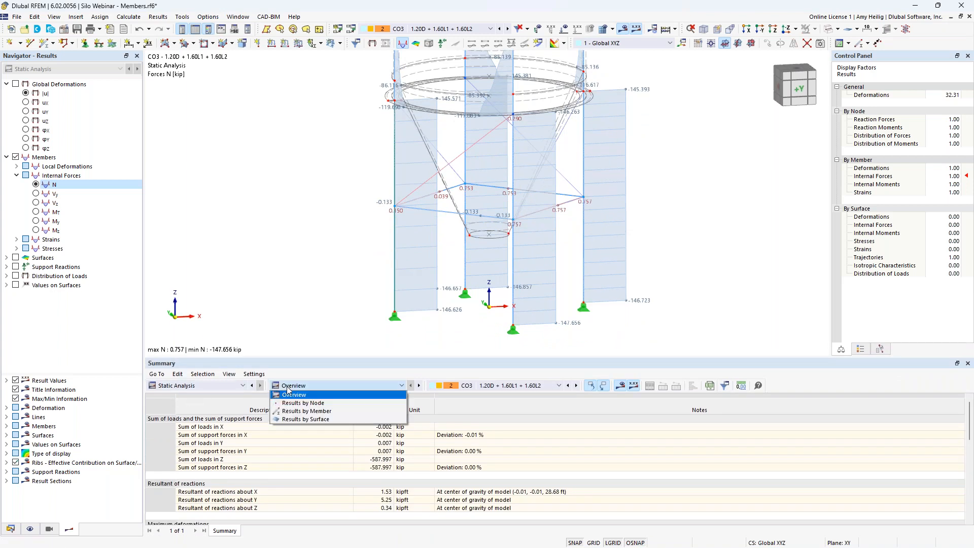
click(299, 412)
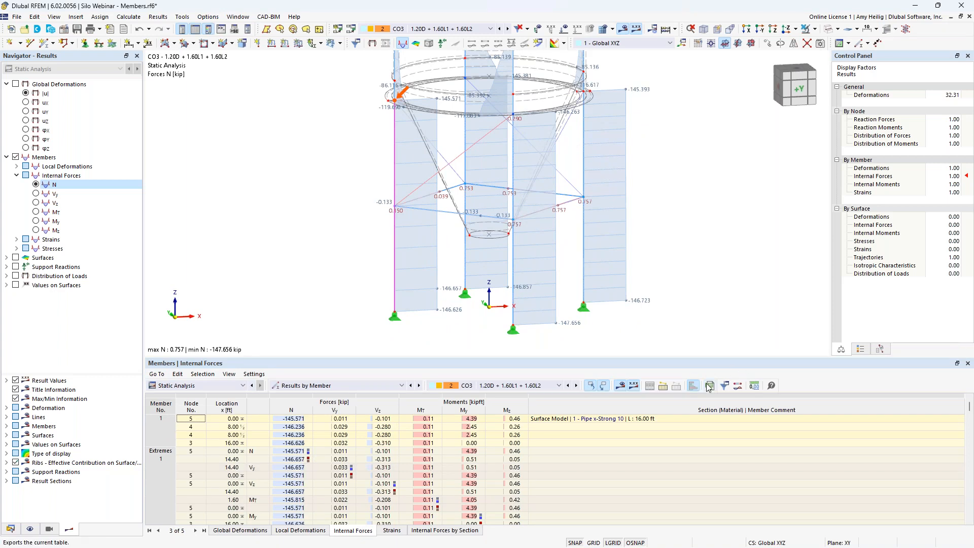
drag(661, 357, 654, 424)
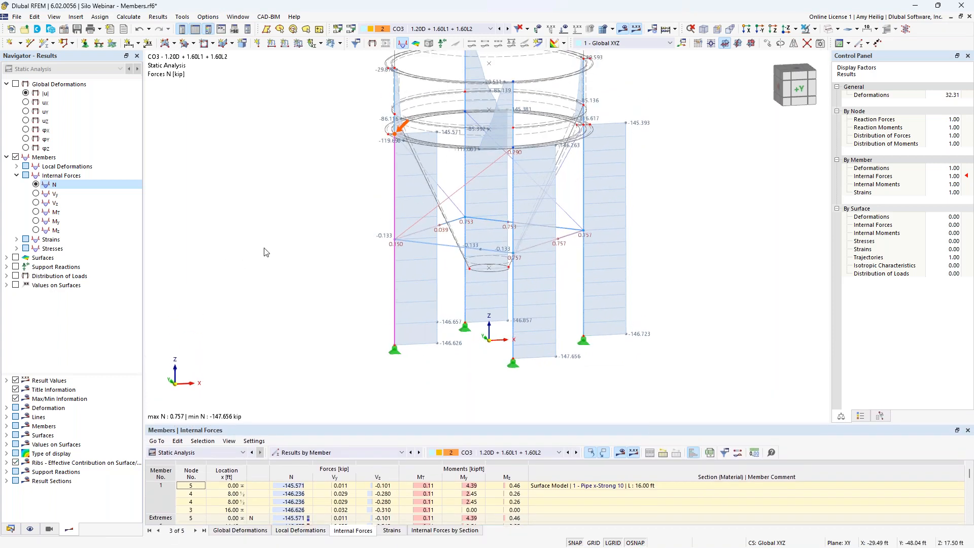
Replace the member force results with the surfaces' maximum equivalent von Mises stresses for CO3 and bring up their colour scale.
click(6, 157)
click(16, 158)
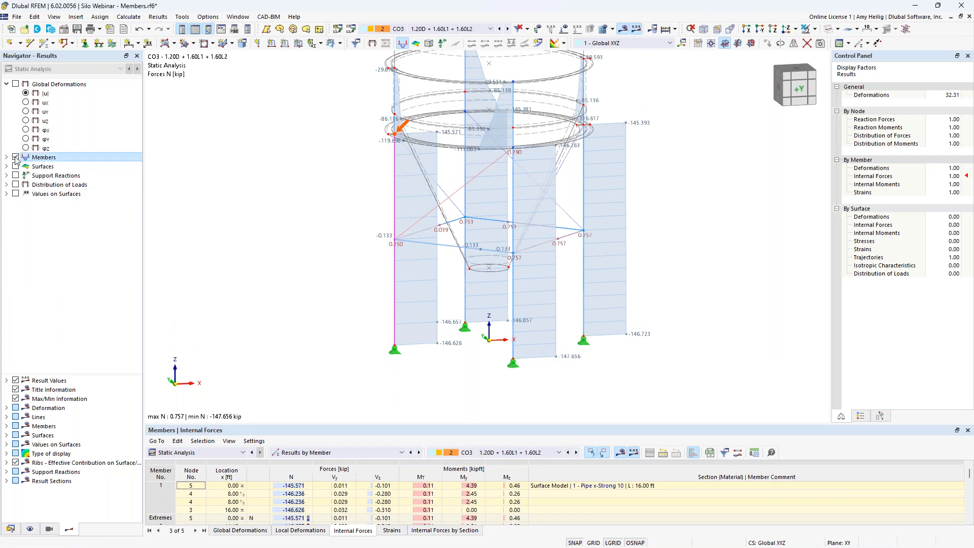
click(7, 167)
click(16, 166)
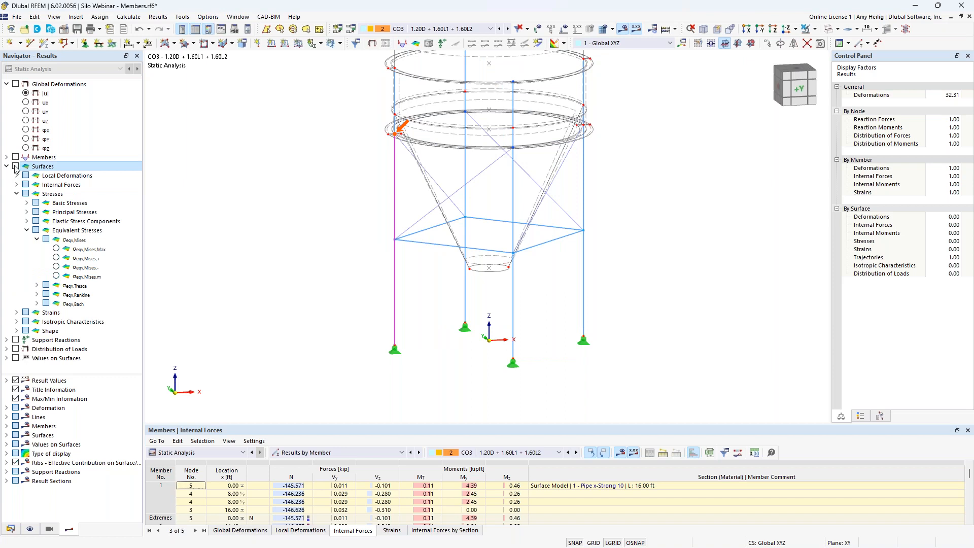
scroll(407, 210, down, 4)
middle_drag(407, 189, 439, 337)
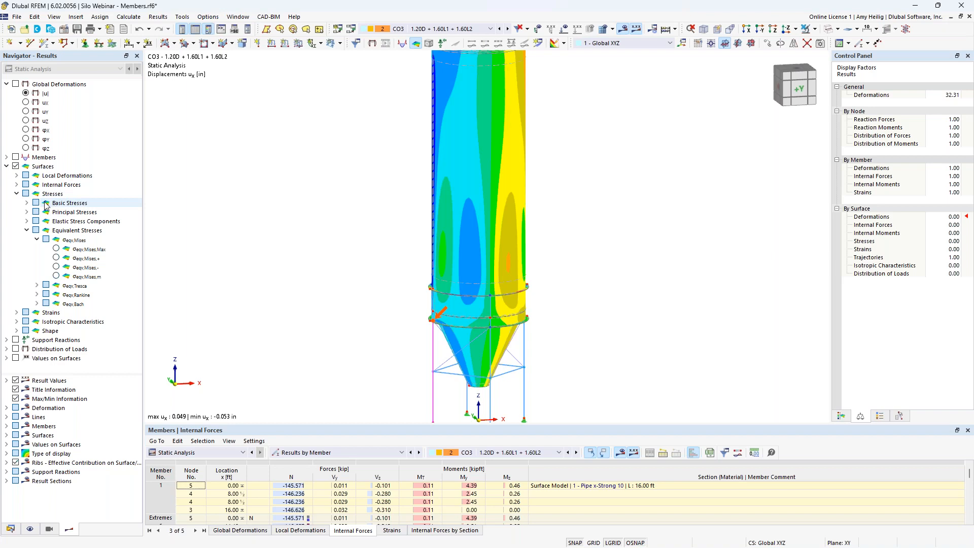
click(57, 249)
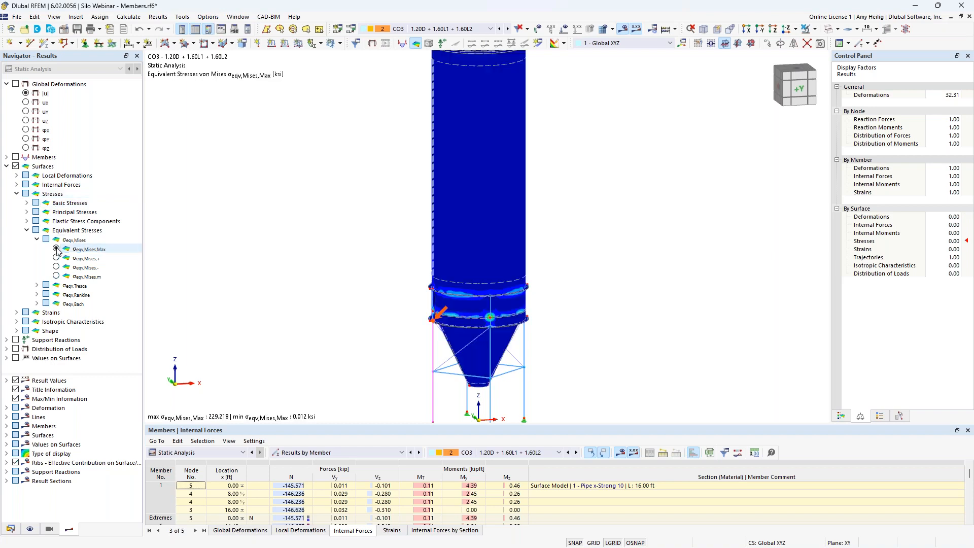
middle_drag(352, 297, 366, 228)
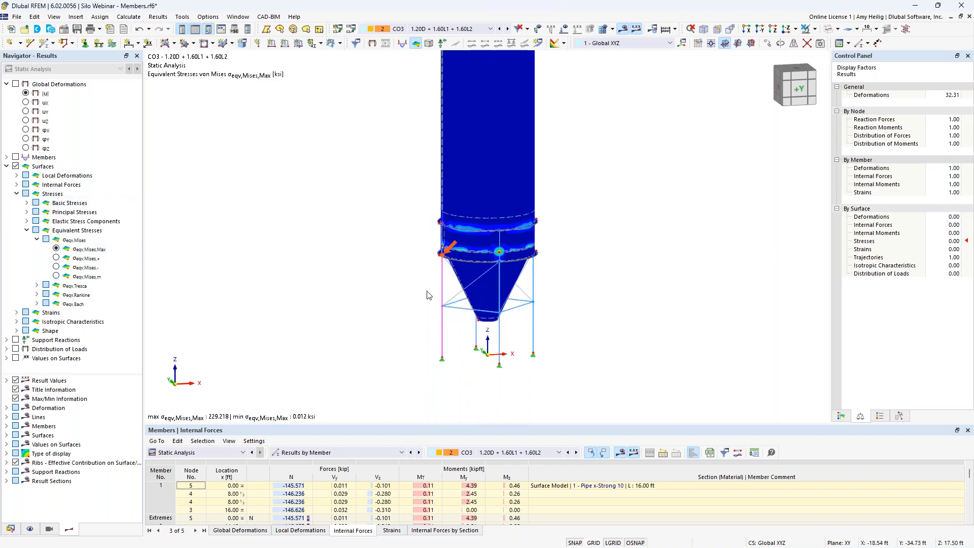
click(842, 416)
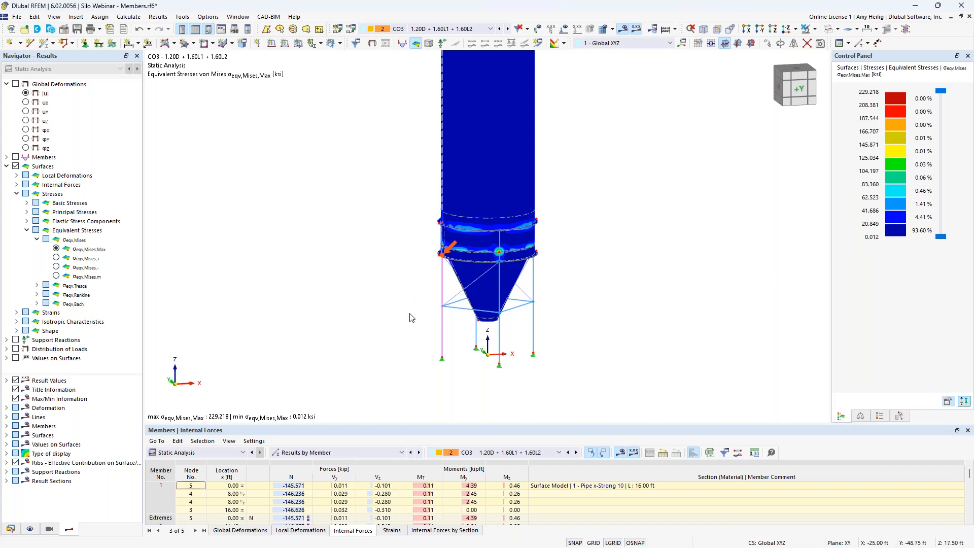
scroll(443, 294, up, 3)
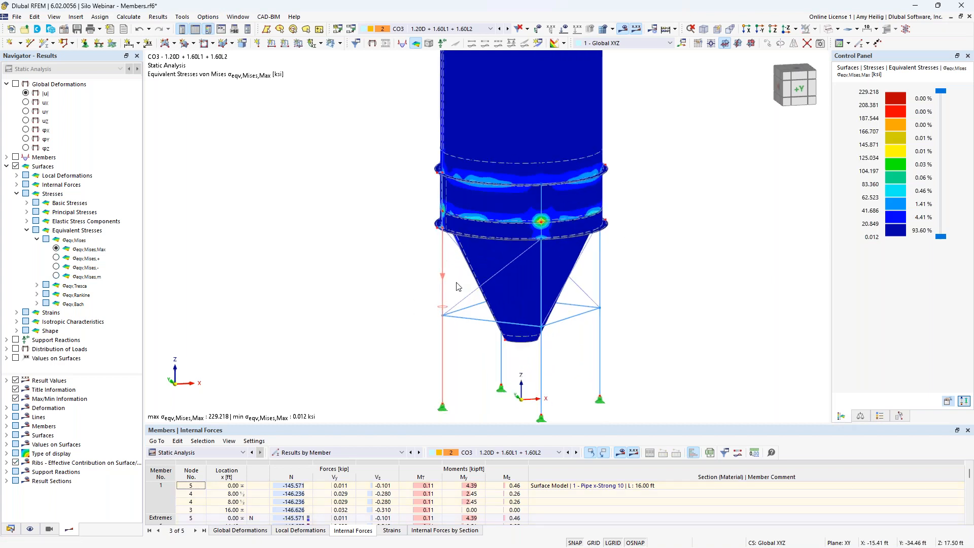
Isolate the surface-model support leg with its surface model displayed and examine the von Mises stresses along the pipe's upper end.
click(443, 276)
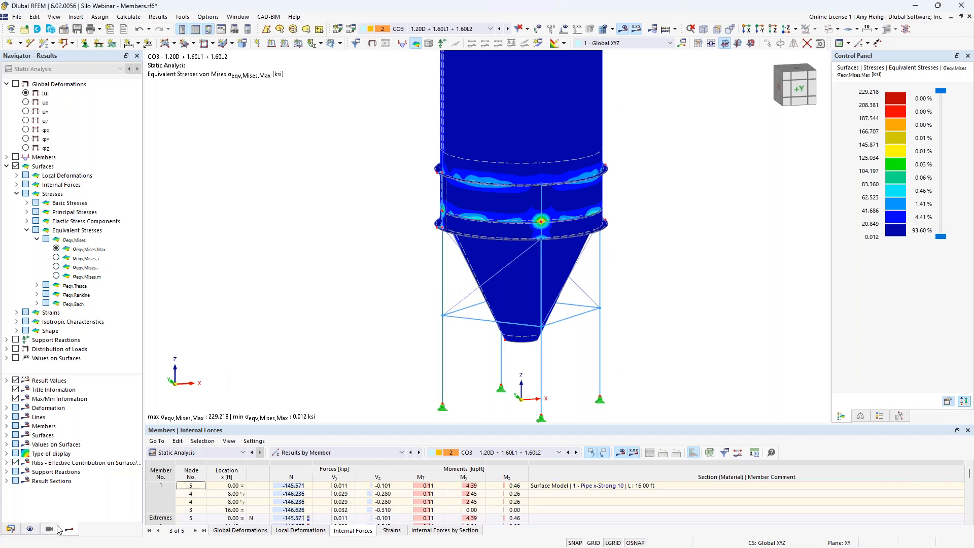
click(30, 529)
scroll(59, 198, up, 9)
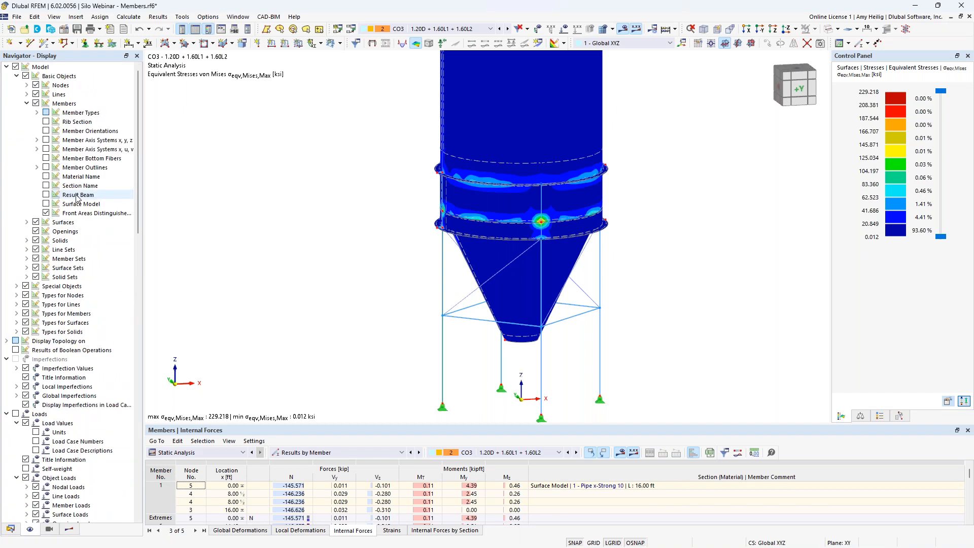
click(46, 204)
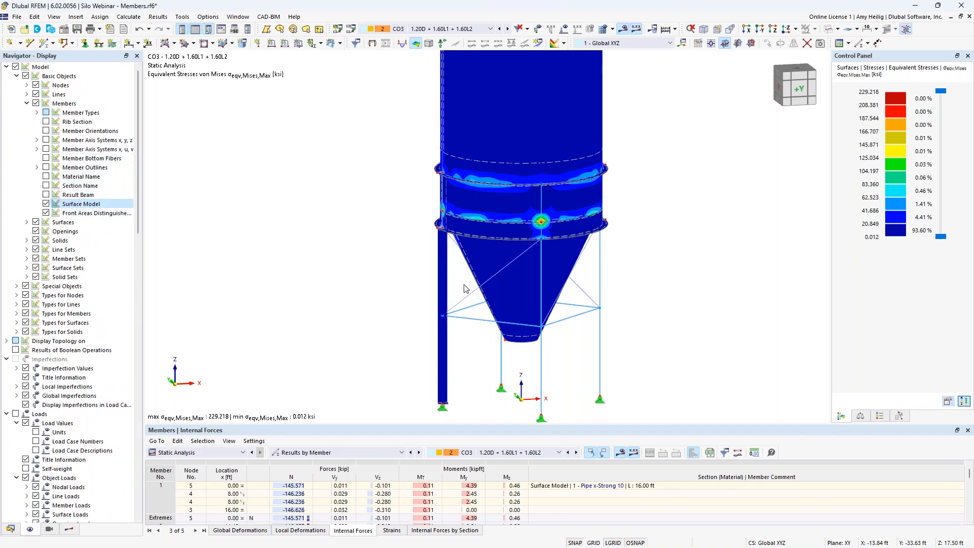
click(814, 28)
click(814, 41)
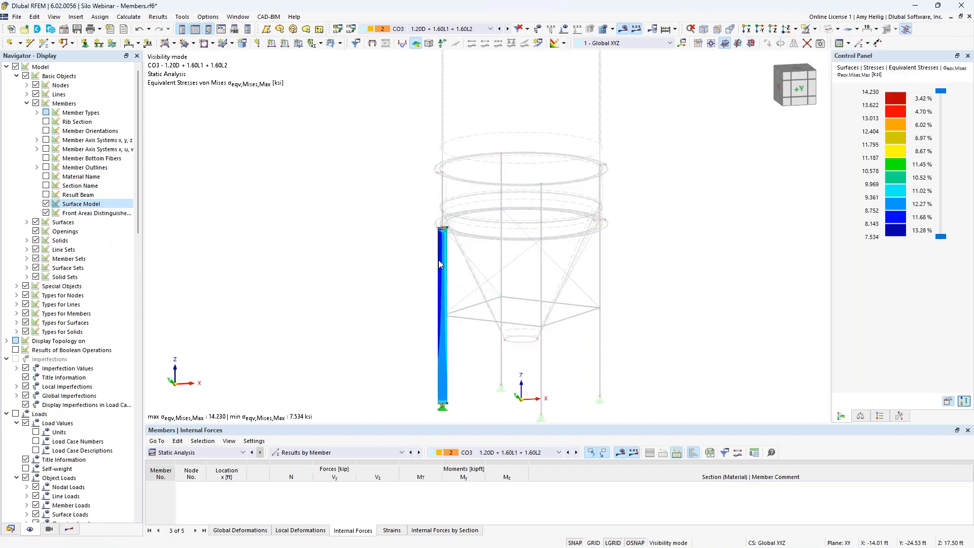
scroll(442, 248, up, 5)
scroll(434, 172, up, 6)
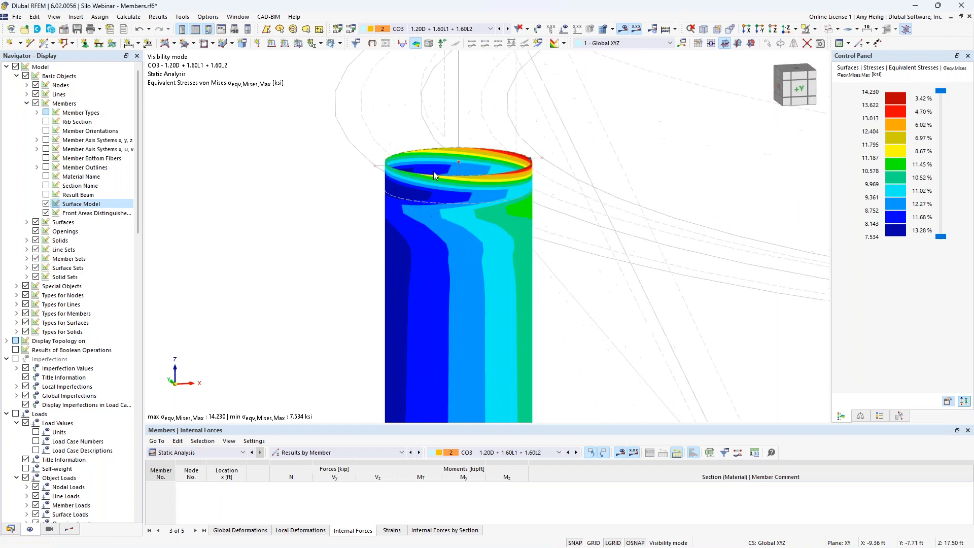
scroll(476, 249, down, 2)
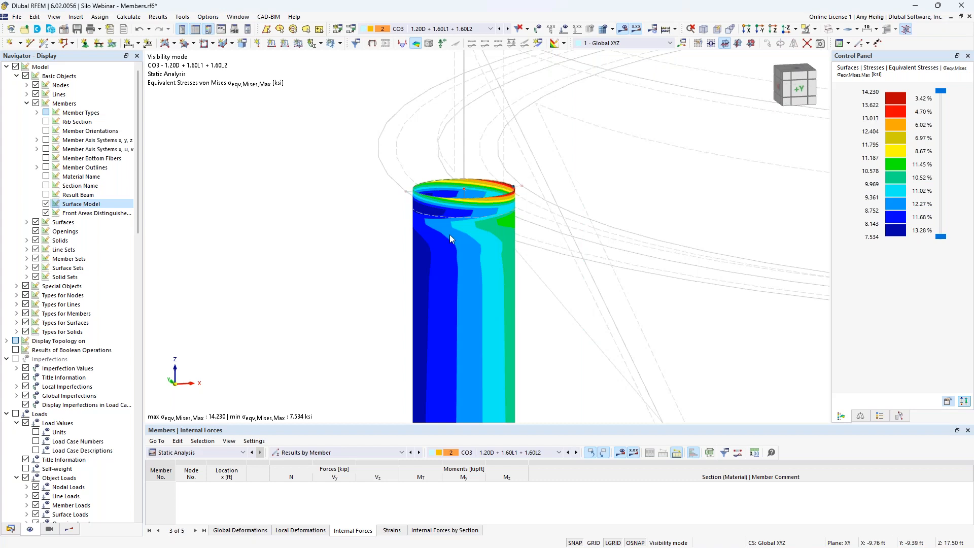
scroll(450, 235, down, 1)
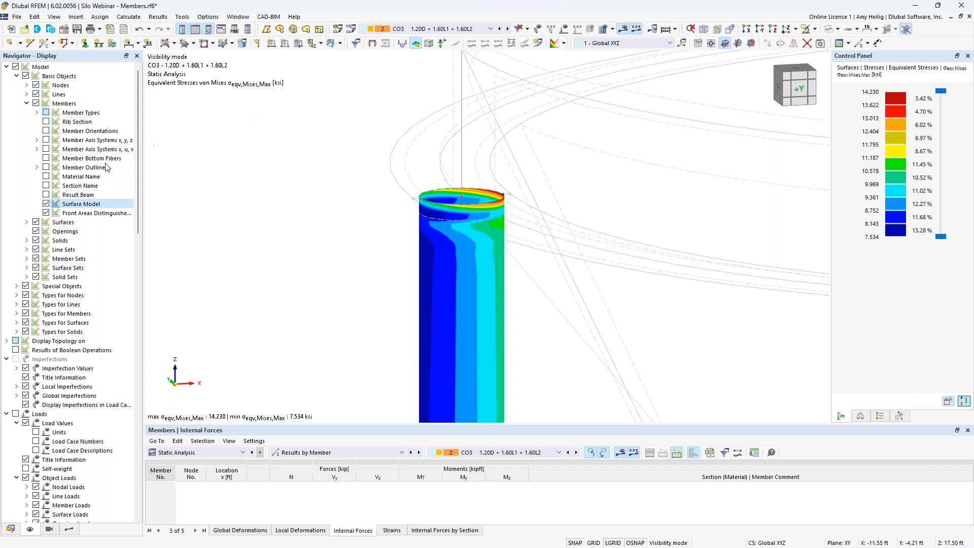
Switch off the surface model display for members and cancel visibility mode to restore the whole silo.
click(47, 205)
scroll(518, 211, down, 5)
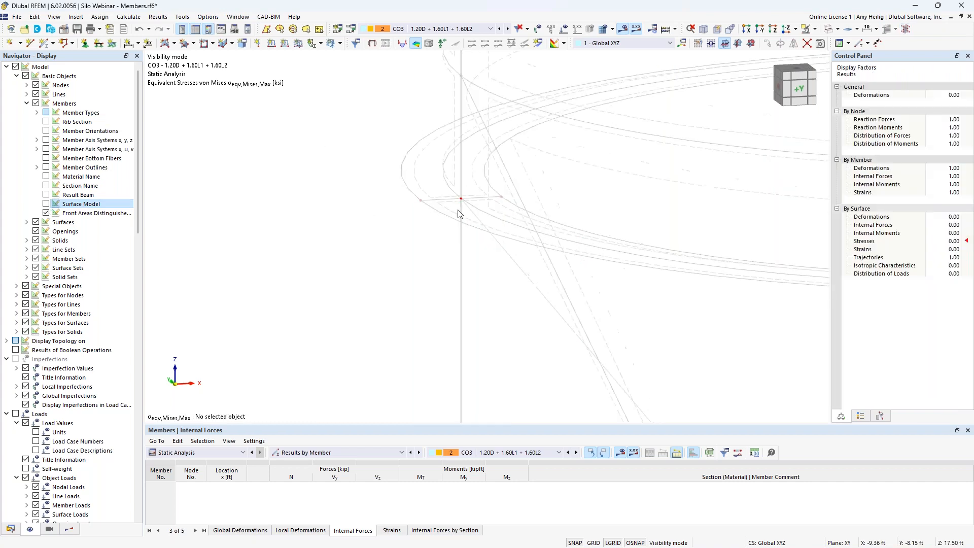
scroll(469, 295, down, 2)
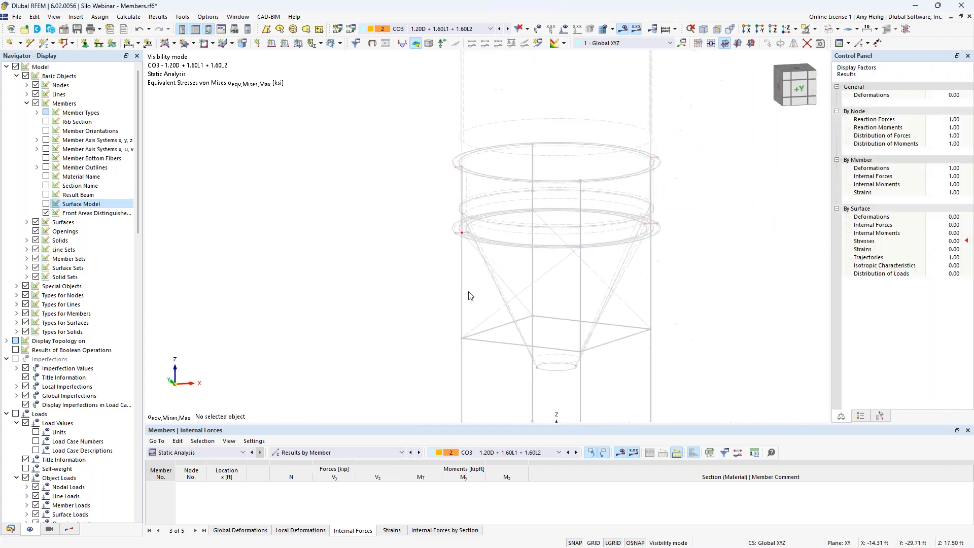
click(815, 29)
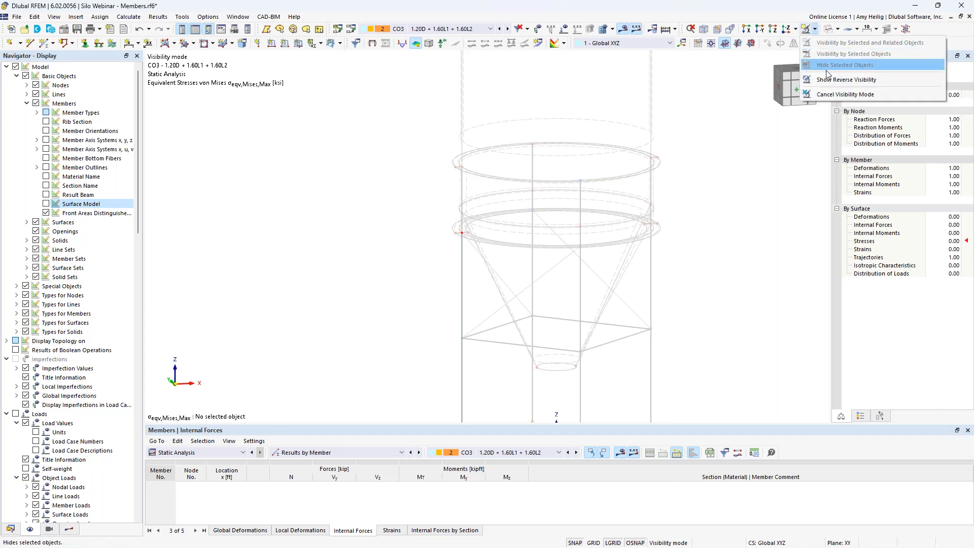
click(827, 95)
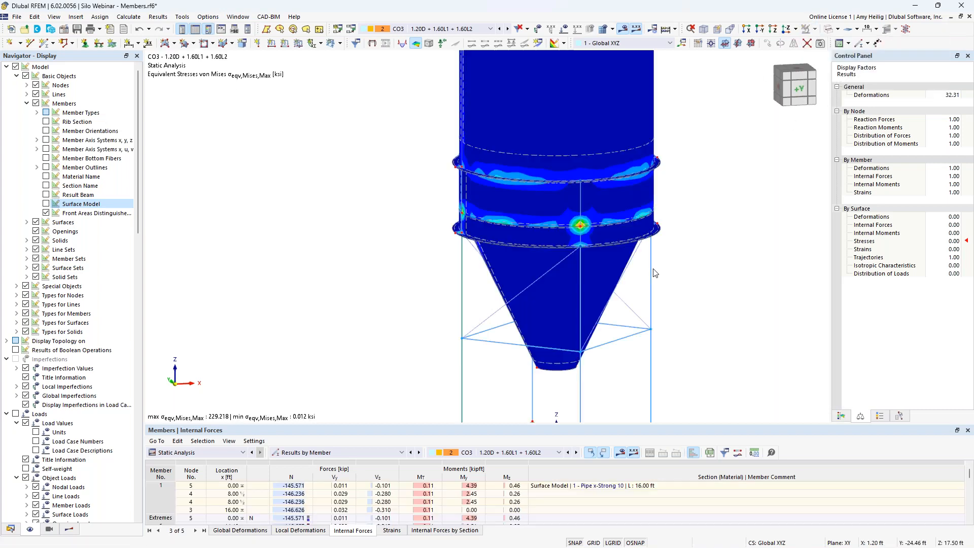
Return to the result settings and examine the von Mises stress concentration where the front support leg meets the silo shell.
middle_drag(705, 276, 615, 264)
scroll(615, 265, down, 1)
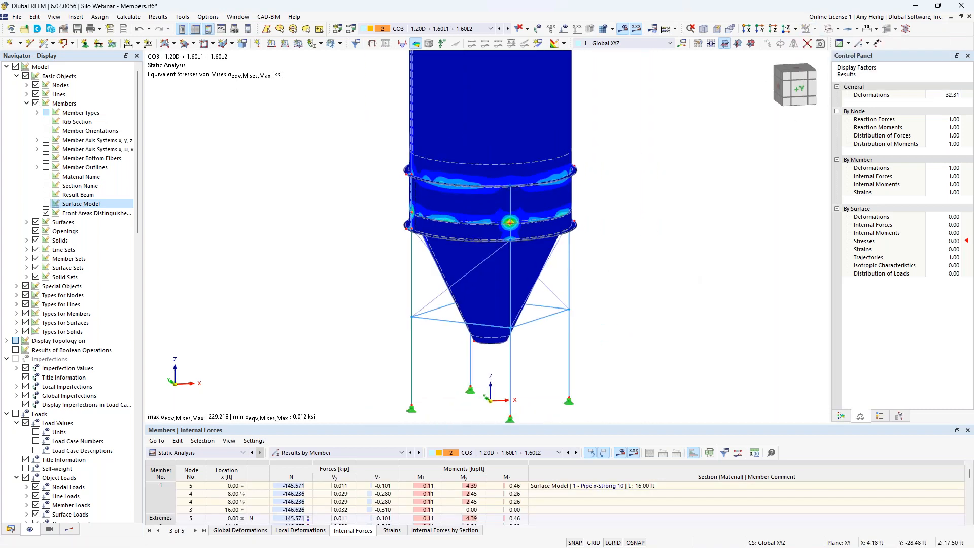
middle_drag(637, 207, 637, 283)
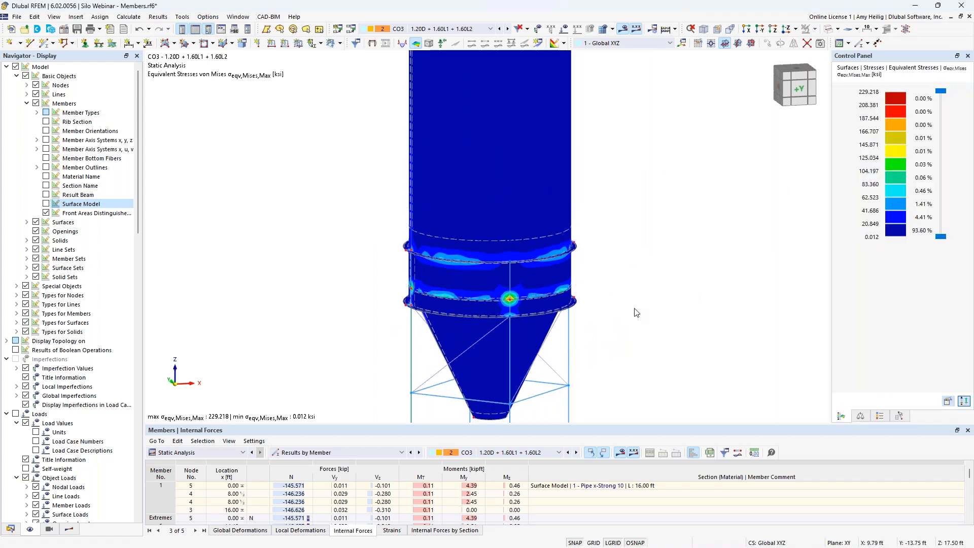
middle_drag(637, 313, 615, 278)
click(70, 529)
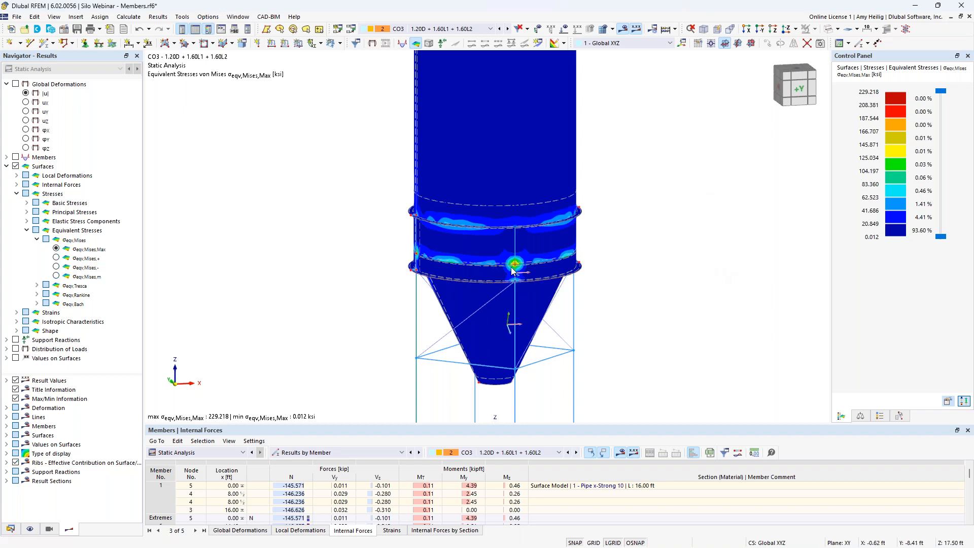
scroll(520, 274, up, 5)
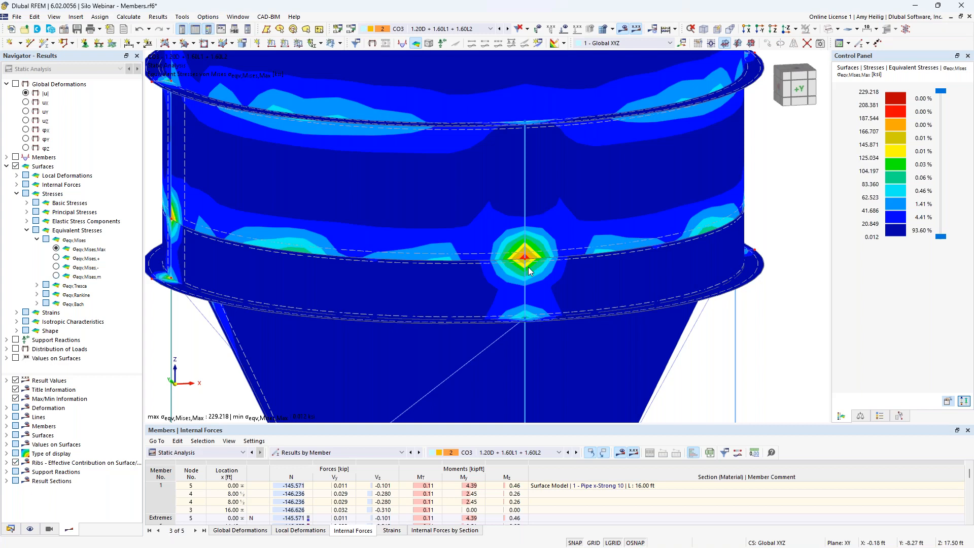
Set the surface result smoothing to Constant on mesh elements and review the stresses across the silo shell and hopper.
click(129, 17)
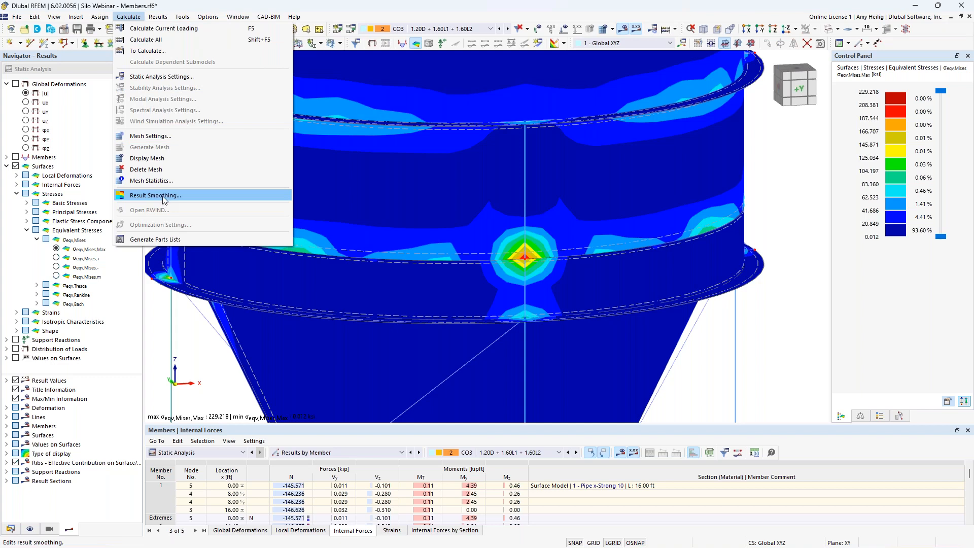
click(163, 196)
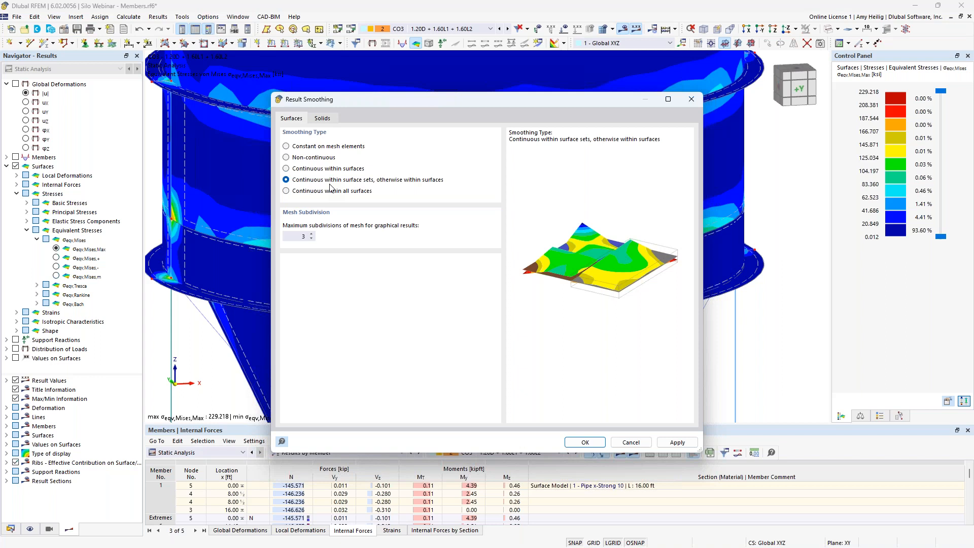
click(287, 146)
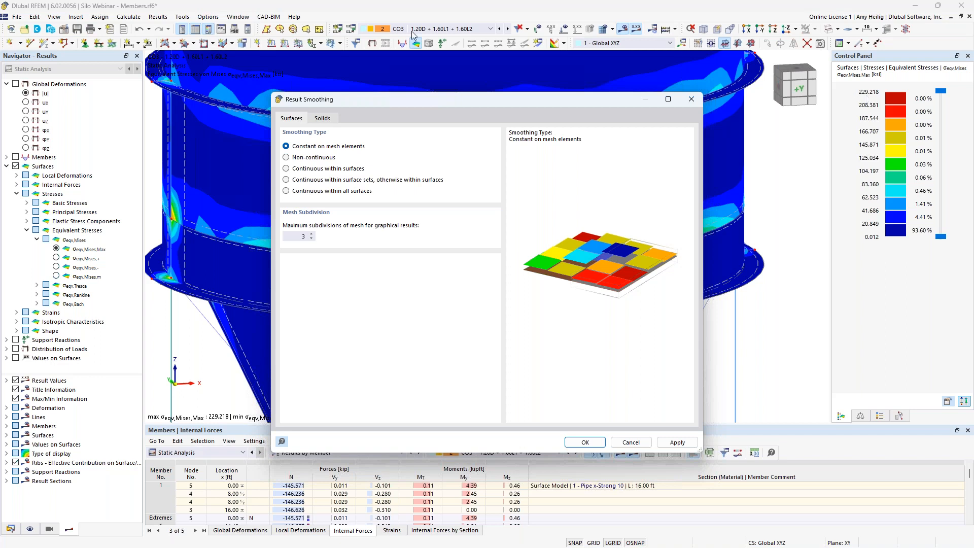
click(587, 442)
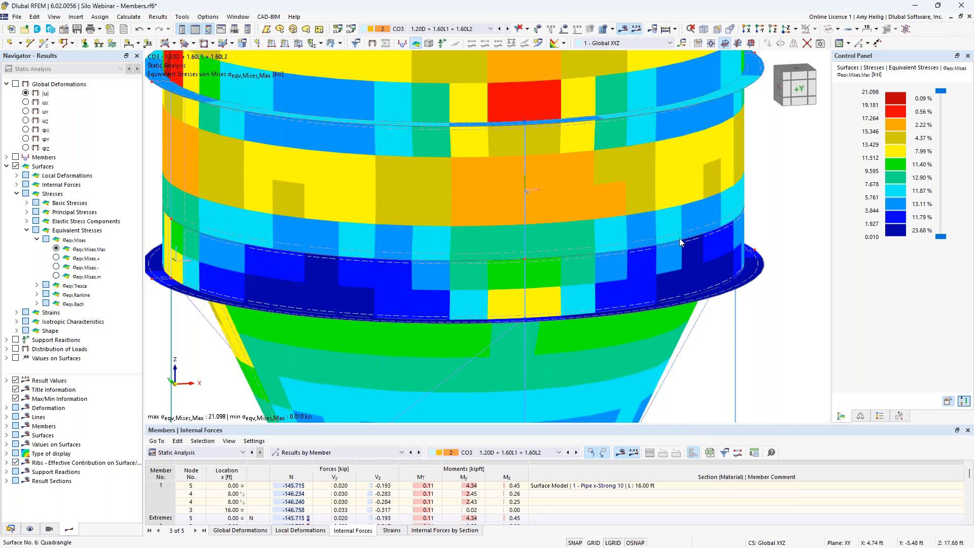
scroll(678, 243, down, 5)
scroll(678, 243, down, 5)
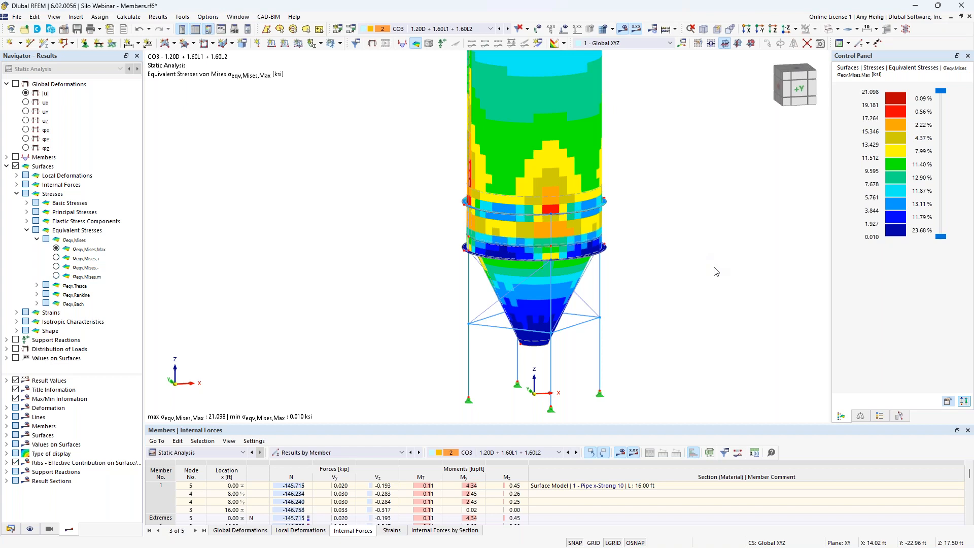
scroll(715, 271, down, 1)
middle_drag(714, 271, 620, 268)
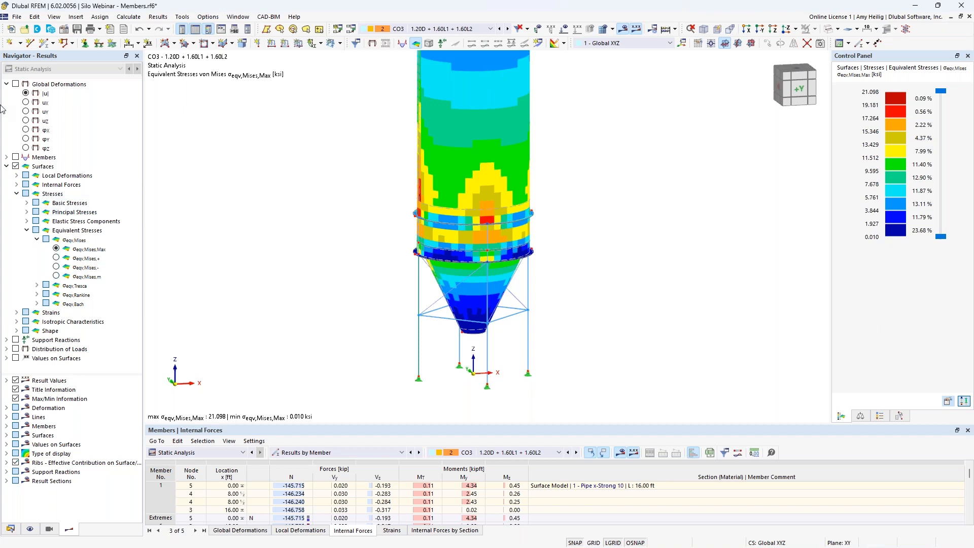
Activate the Stress-Strain Analysis, Steel Design and Structure Stability add-ons in the model's base data, accepting the deletion of results.
mouse_move(10, 534)
click(10, 529)
right_click(77, 85)
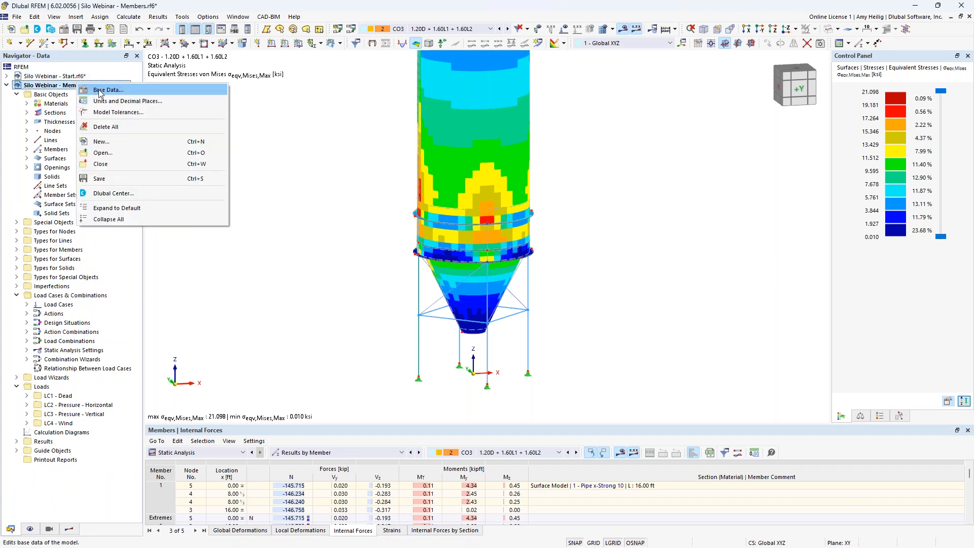
click(100, 90)
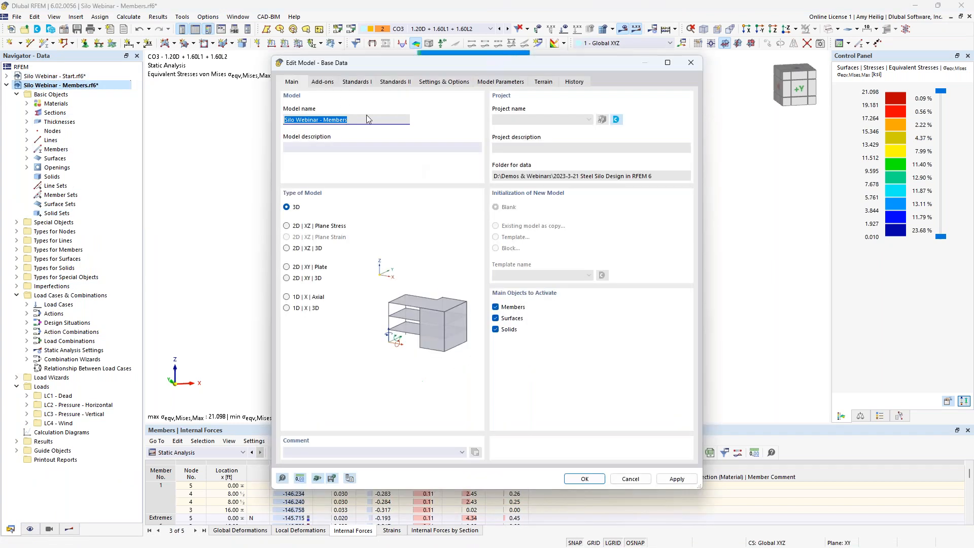
click(323, 82)
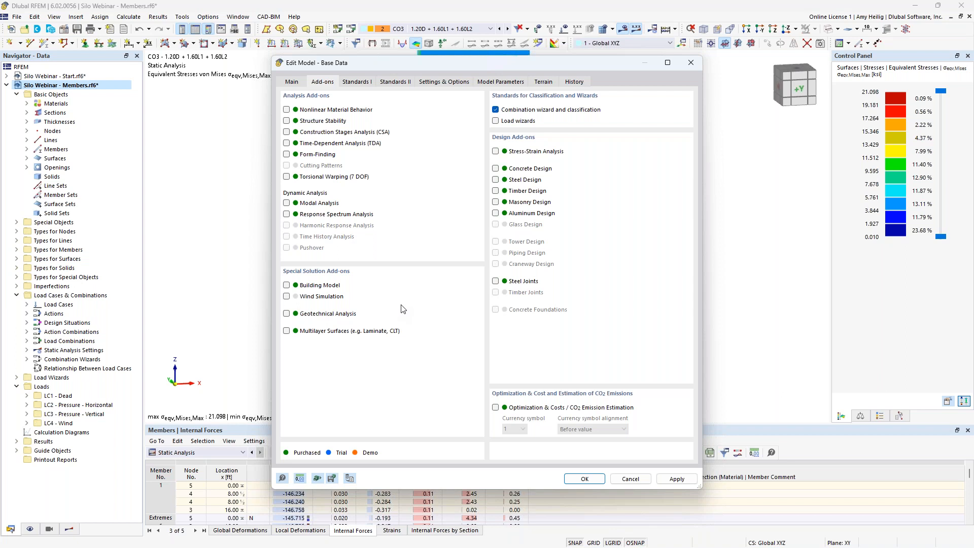
click(496, 152)
click(496, 180)
click(286, 122)
click(585, 479)
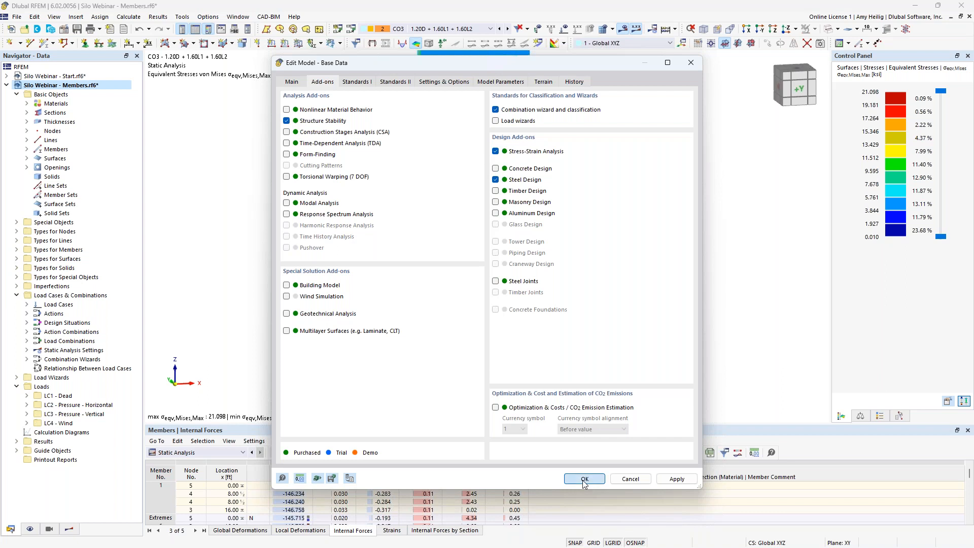
click(529, 322)
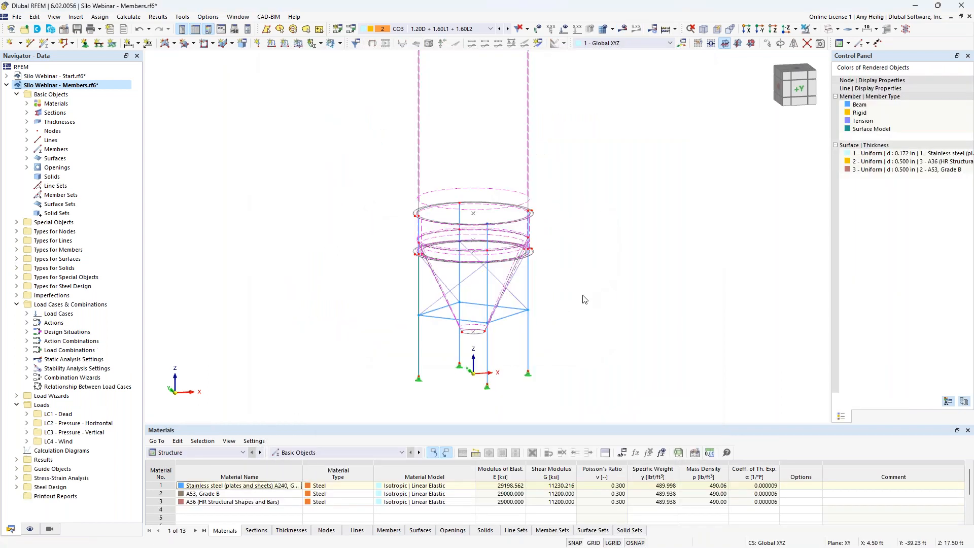
Select the silo surfaces and open their default stress-strain analysis configuration for editing.
scroll(603, 283, down, 5)
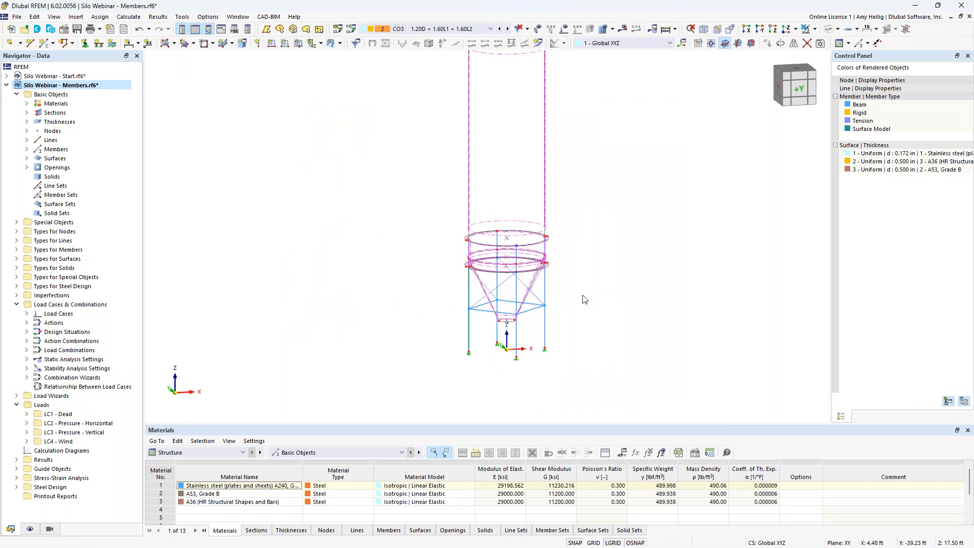
drag(507, 250, 448, 102)
scroll(530, 146, up, 3)
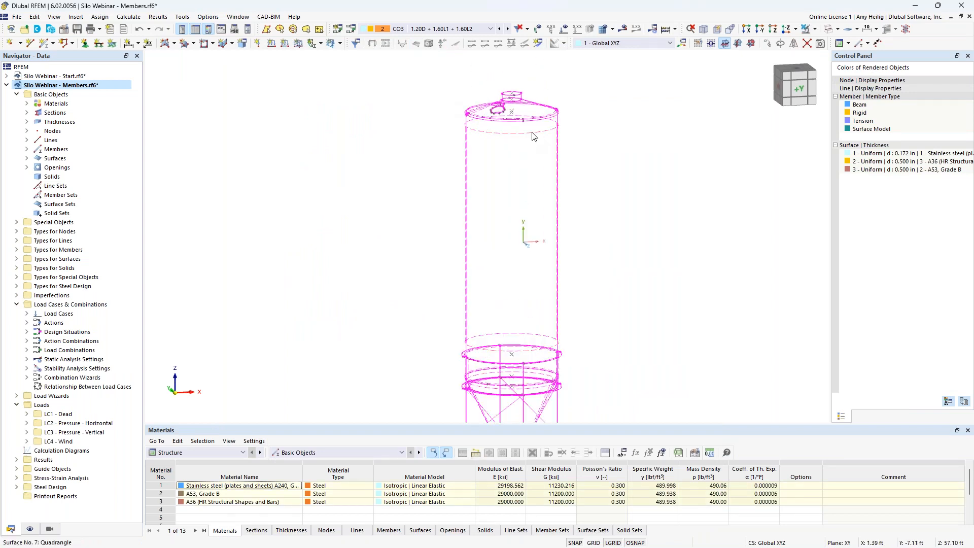
double_click(533, 136)
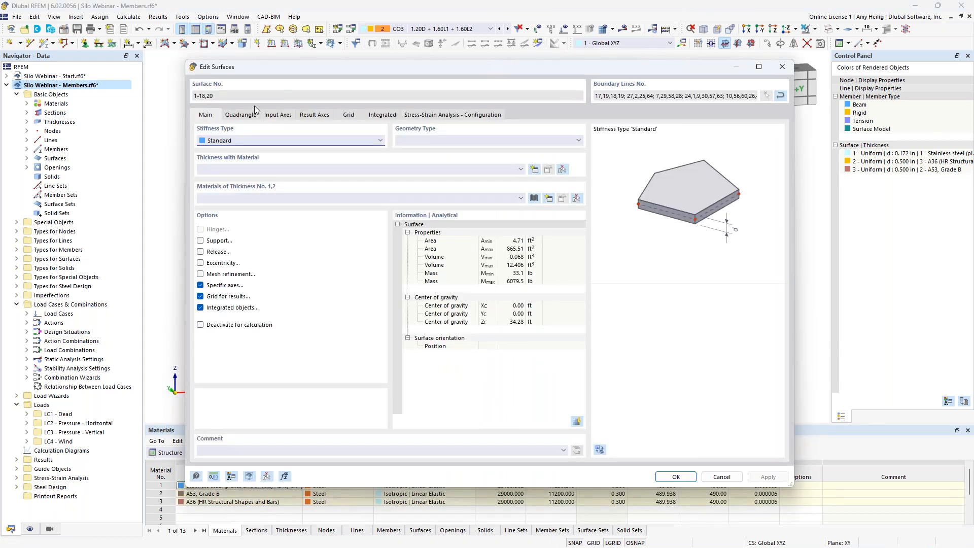
click(453, 115)
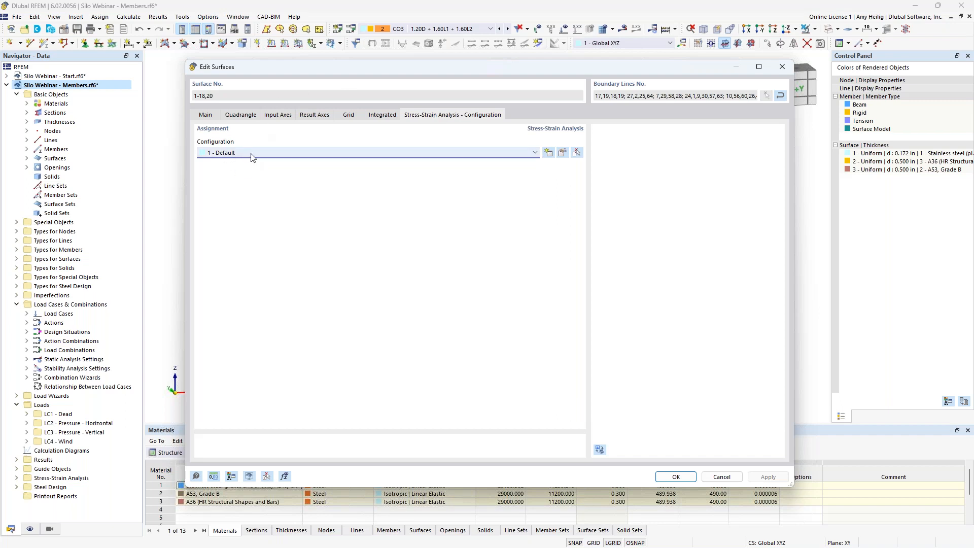
click(562, 155)
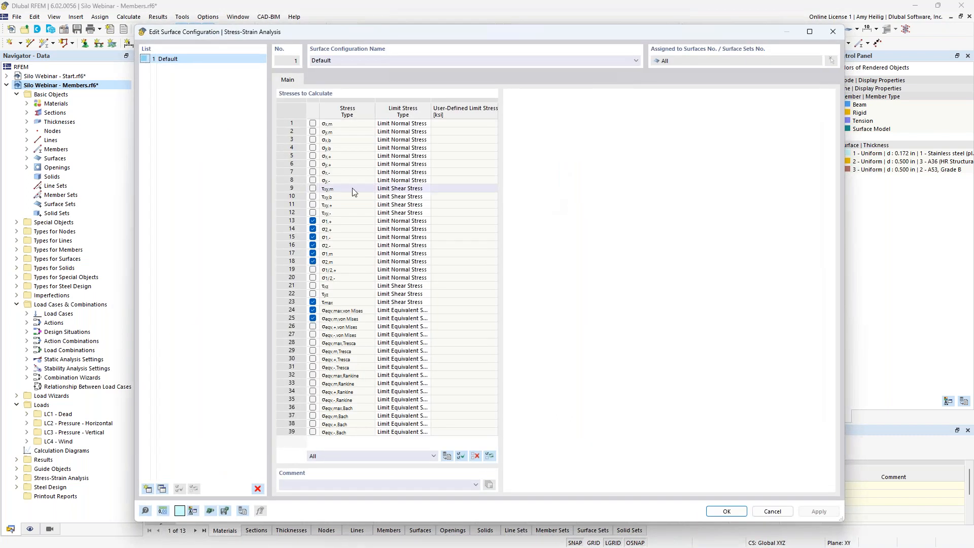
Review the principal, maximum shear and von Mises stress definitions and the limit stress type options, then close the surface settings.
click(361, 222)
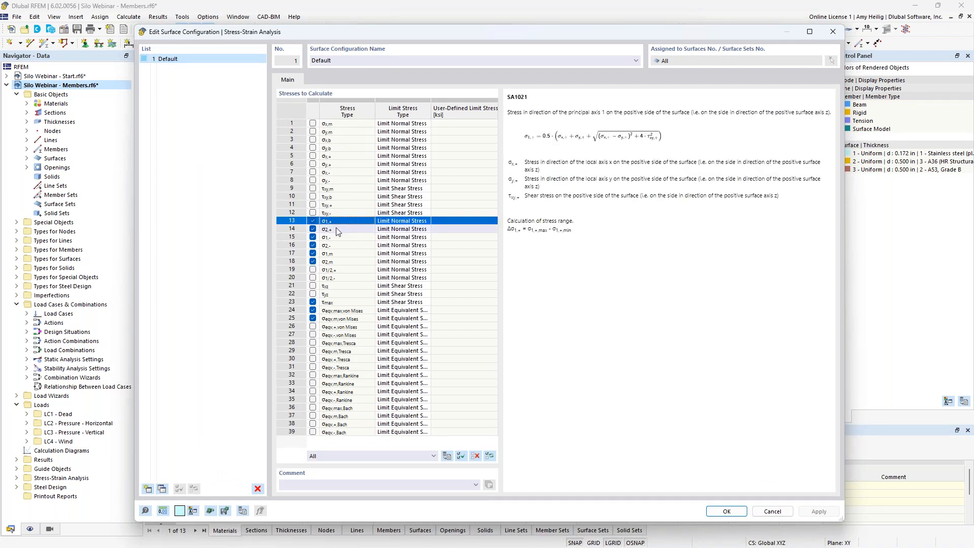
click(341, 302)
click(347, 310)
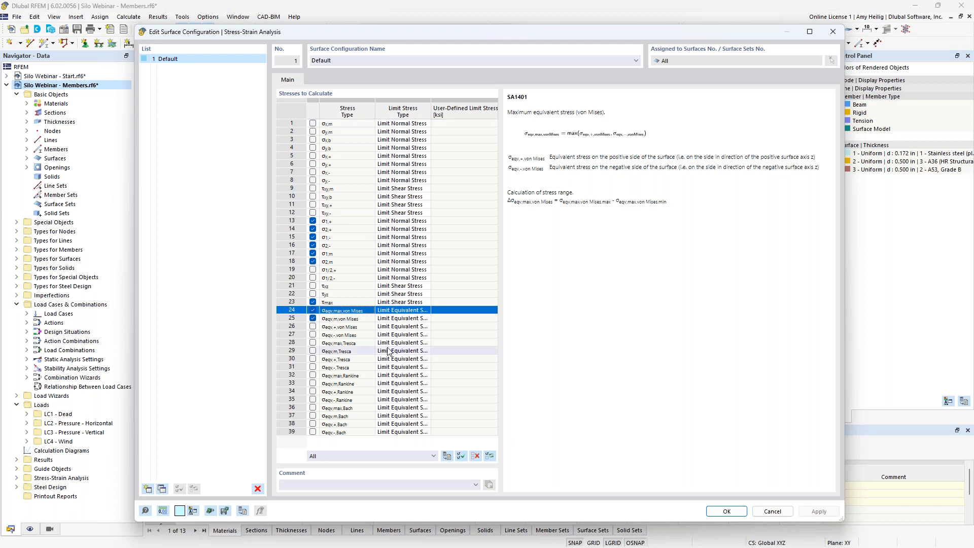
click(426, 312)
click(427, 312)
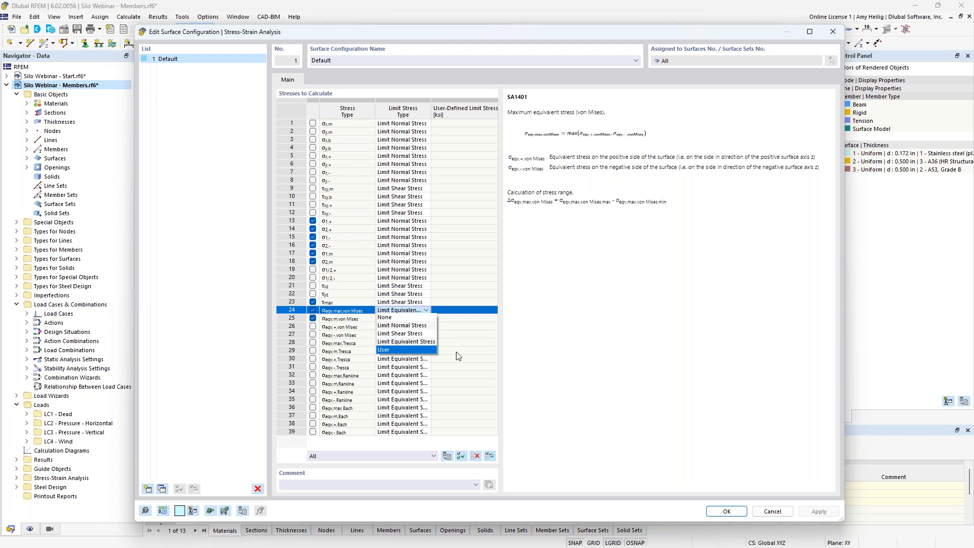
click(563, 353)
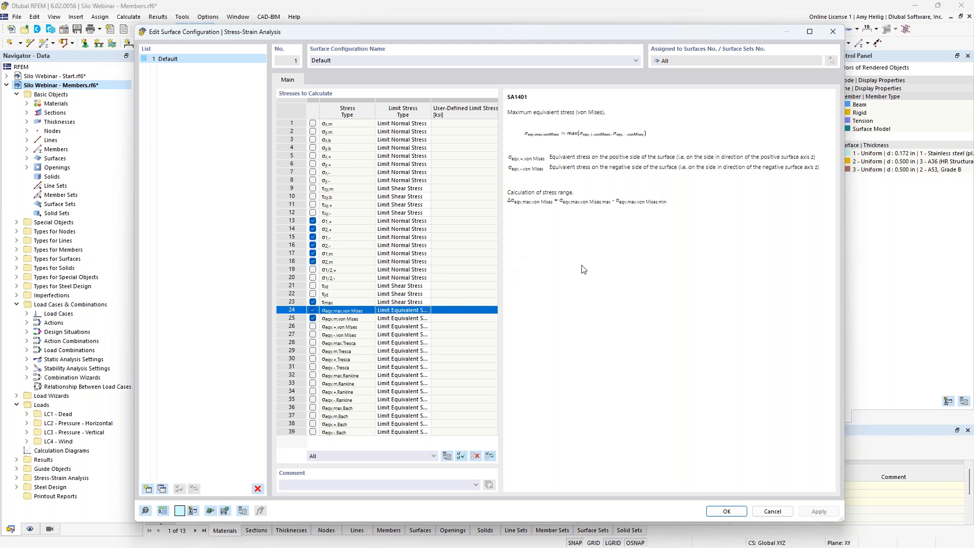
click(727, 512)
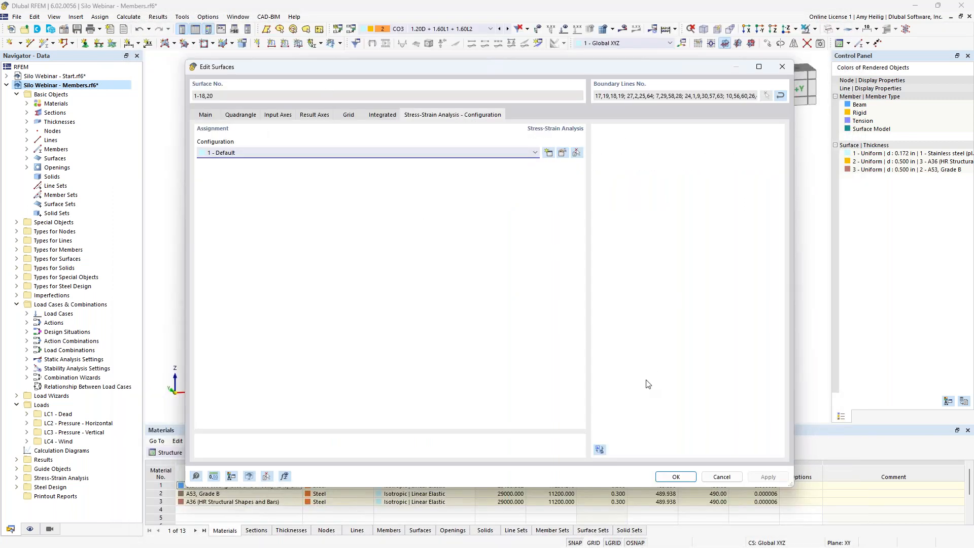
click(662, 477)
Enlarge the table area and display the design situations in the Stress-Strain Analysis input data.
drag(635, 424, 622, 338)
scroll(607, 198, down, 3)
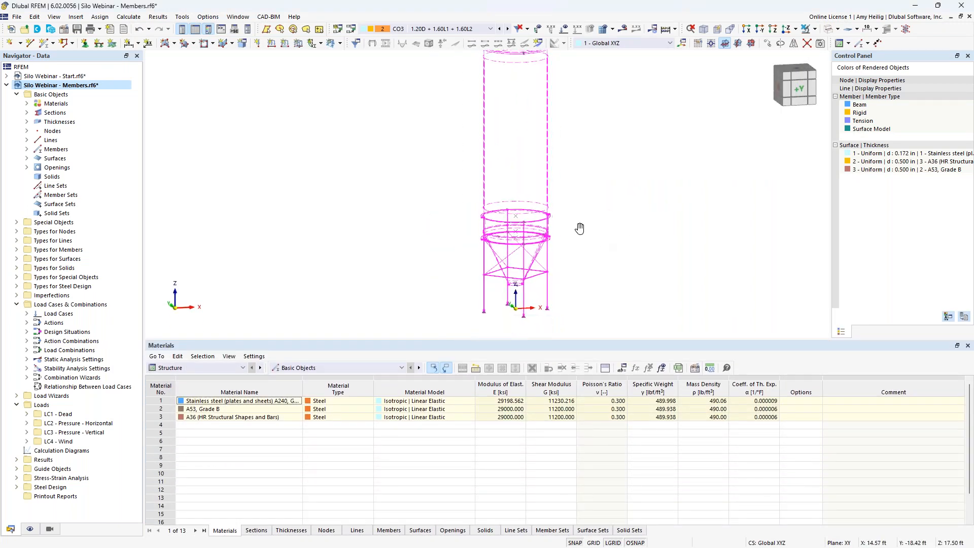
click(242, 368)
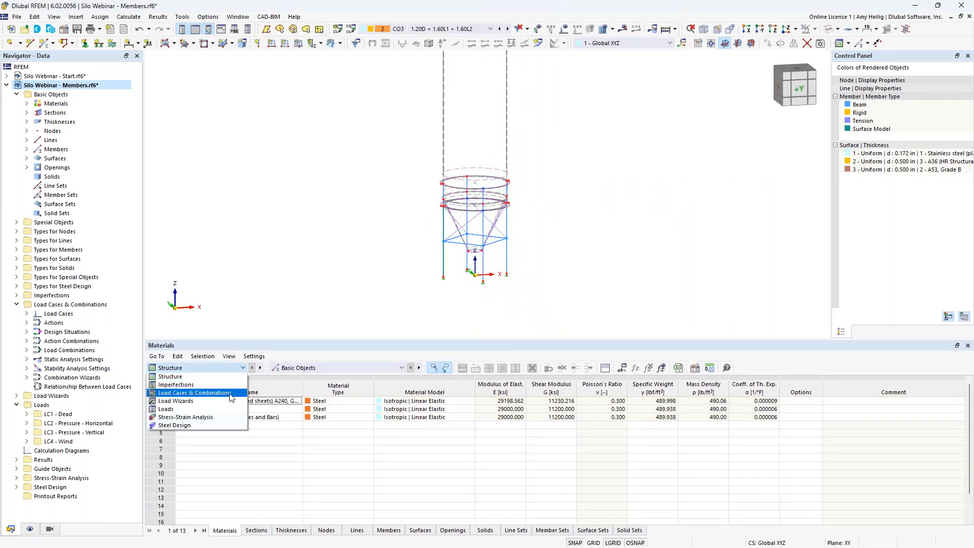
click(223, 418)
click(236, 530)
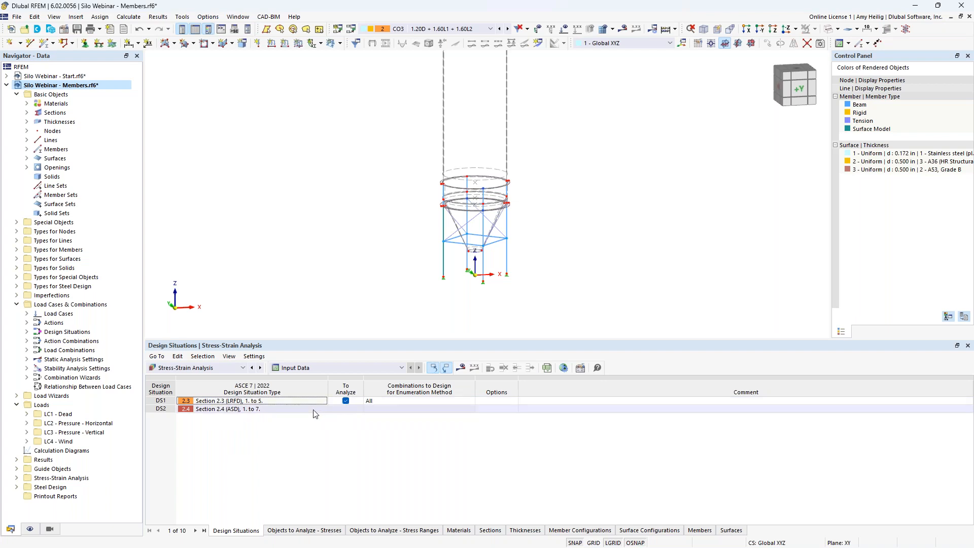
Exclude all members from the stress analysis objects and keep all surfaces included.
click(298, 532)
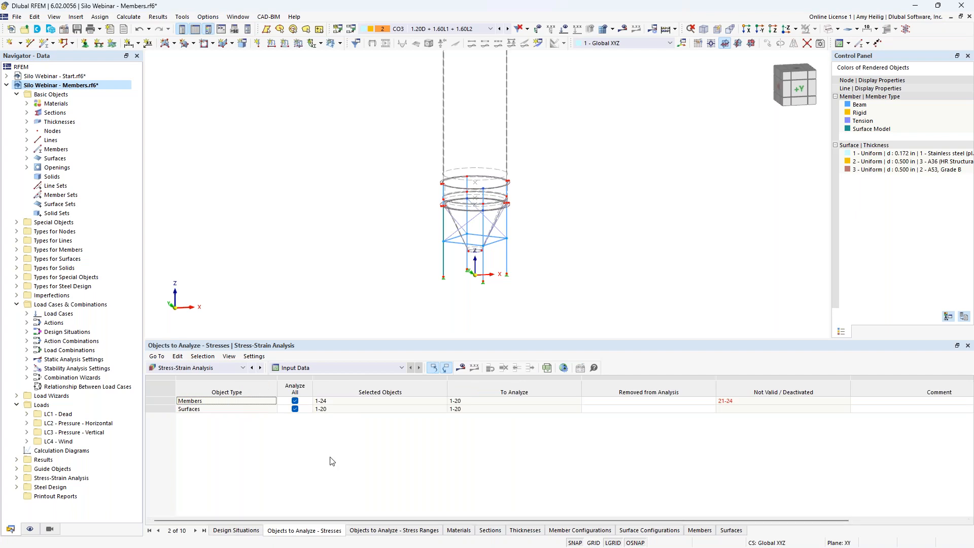
click(295, 401)
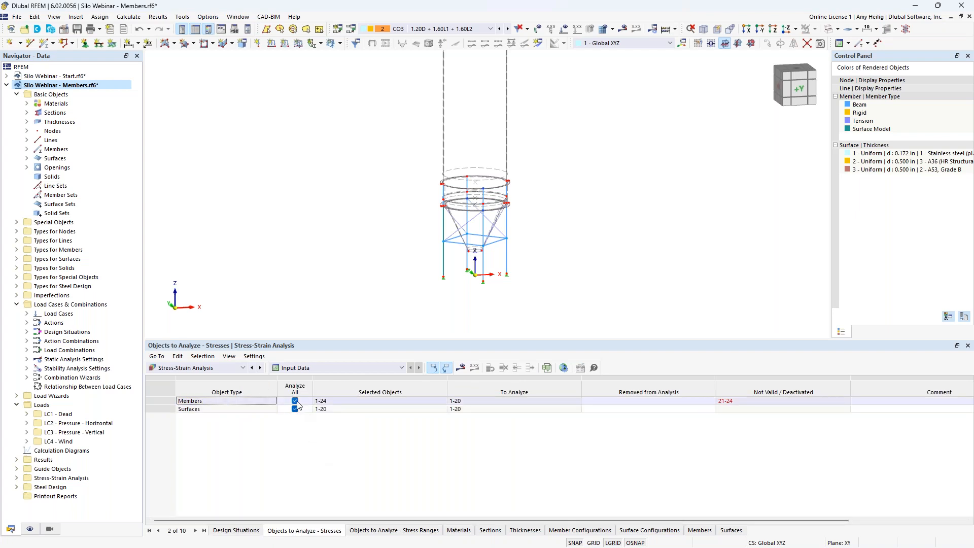
click(295, 401)
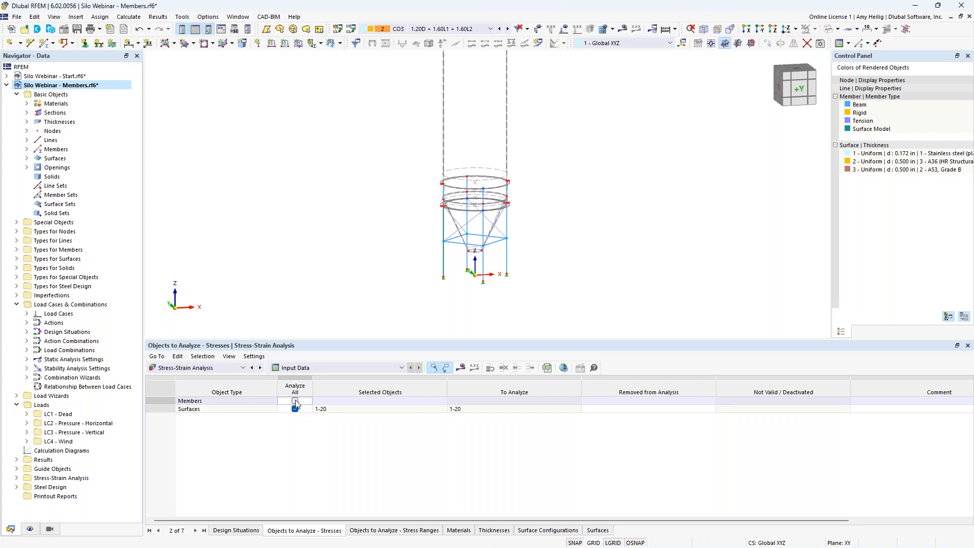
click(297, 410)
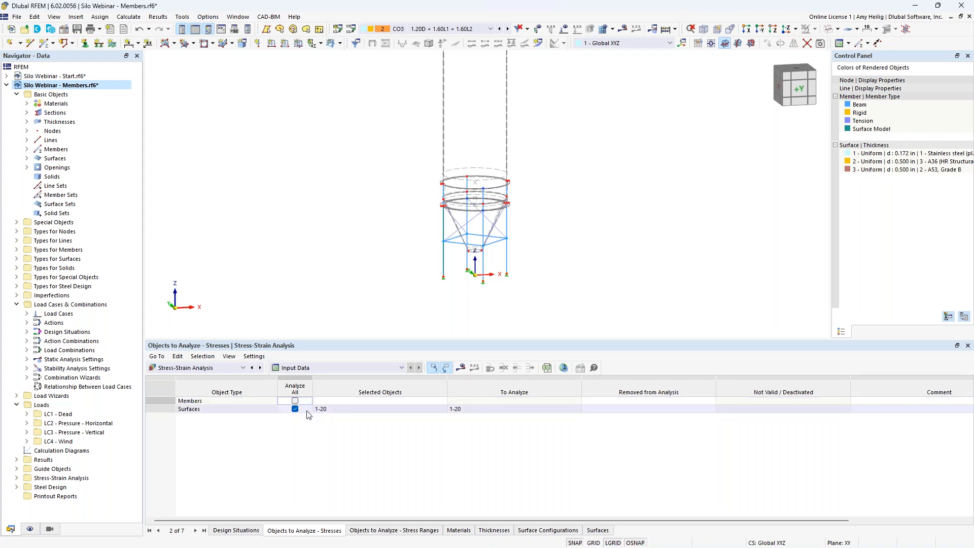
Set the surface smoothing in the global Stress-Strain Analysis settings to Constant on mesh elements.
click(564, 368)
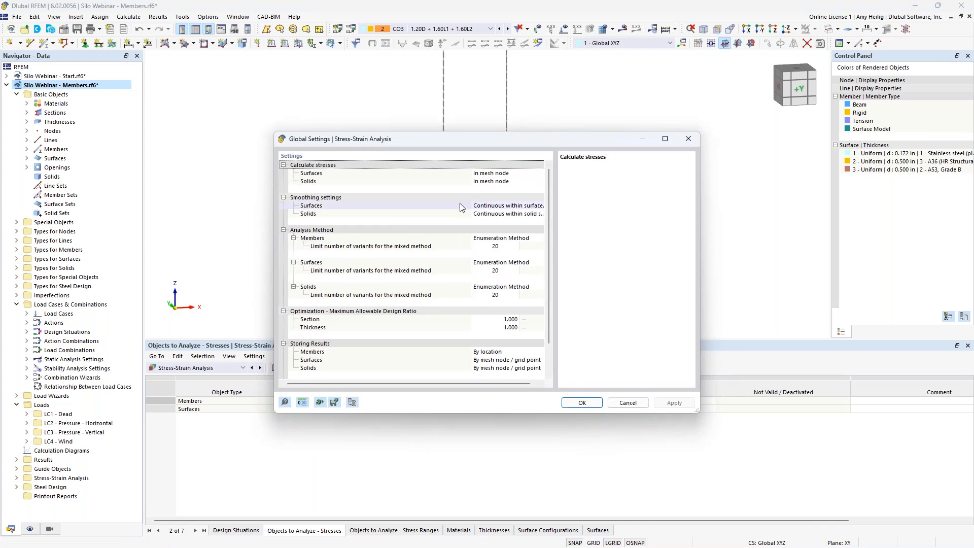
drag(471, 204, 404, 204)
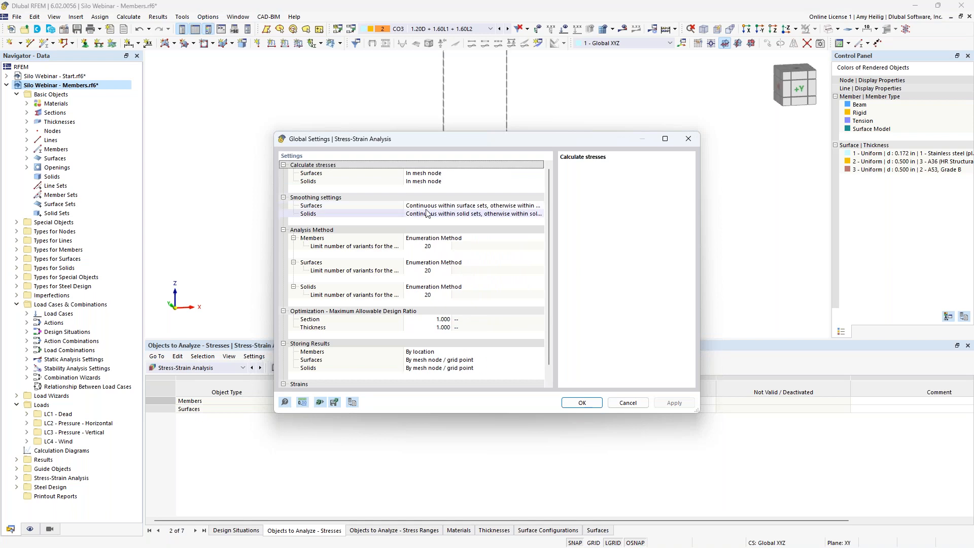
click(426, 209)
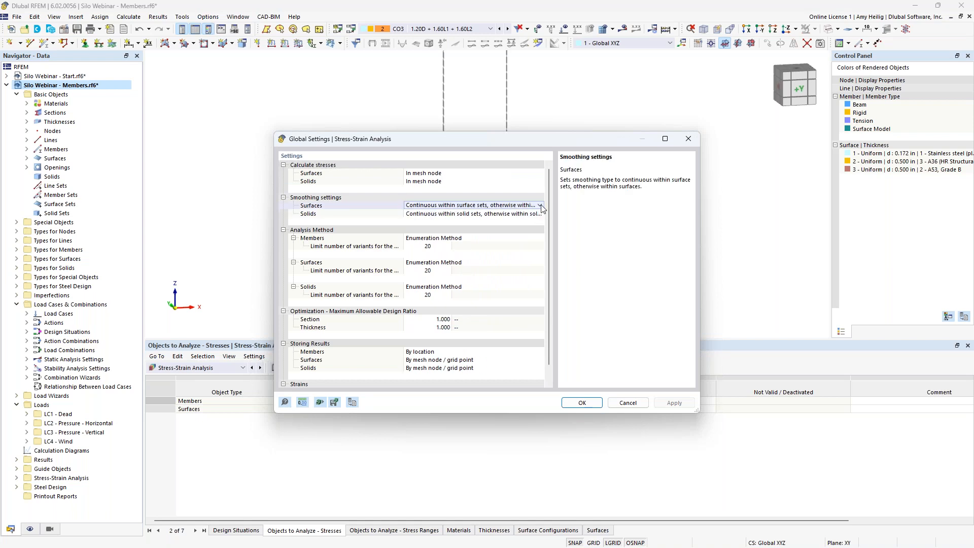
click(541, 206)
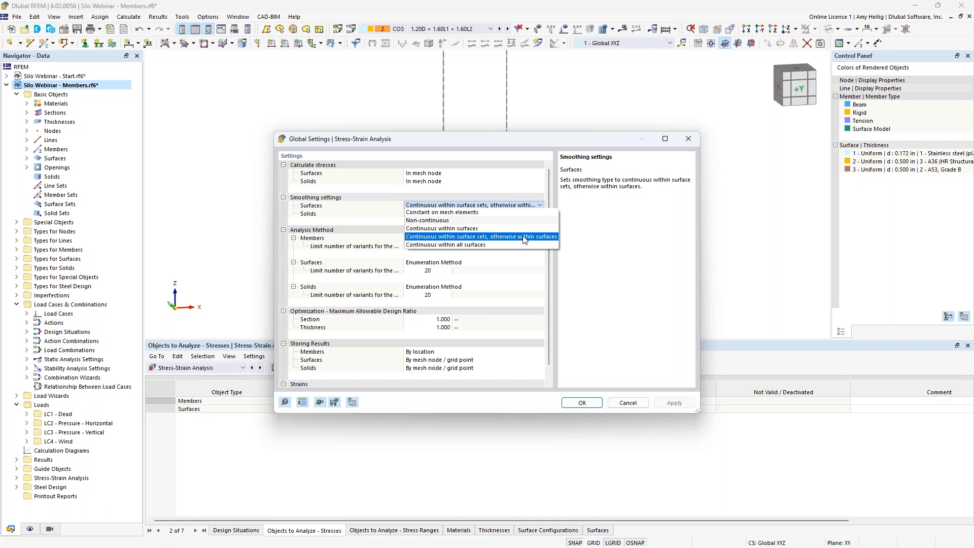
click(486, 212)
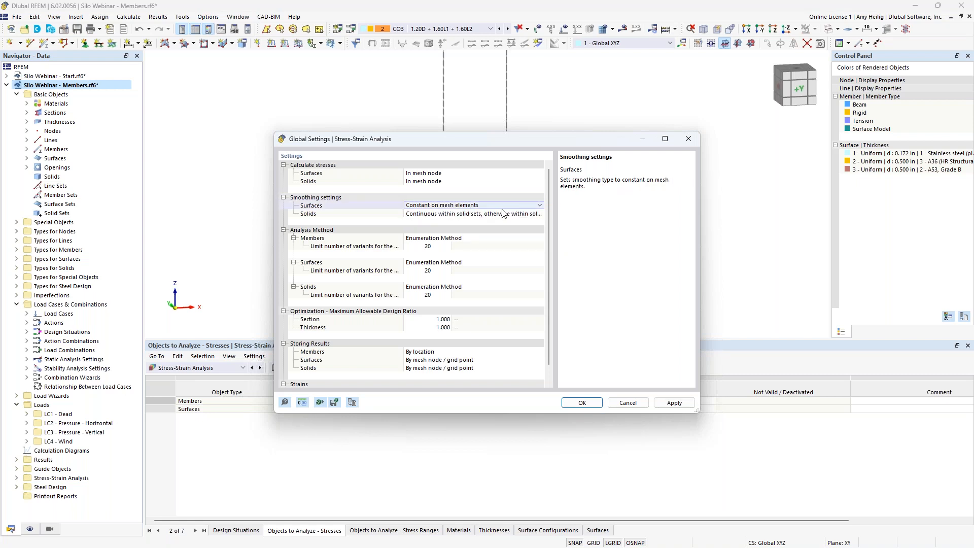
click(575, 404)
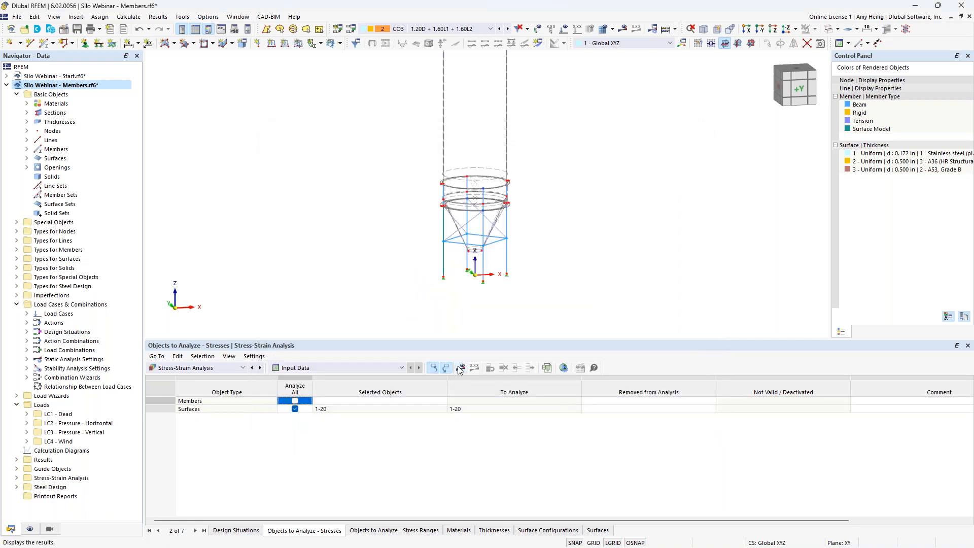
Run the Stress-Strain Analysis calculation and list the stresses on surfaces by surface in an enlarged table.
click(460, 368)
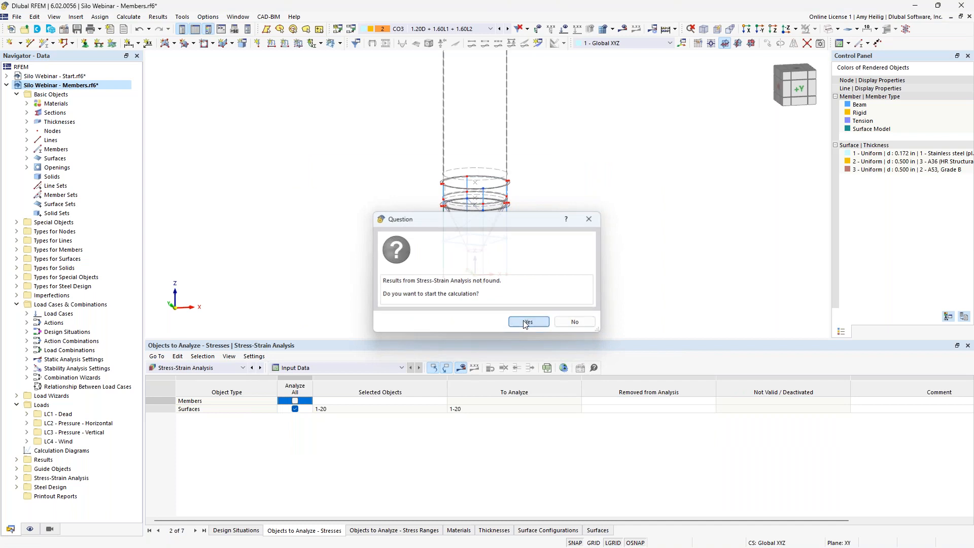
click(526, 323)
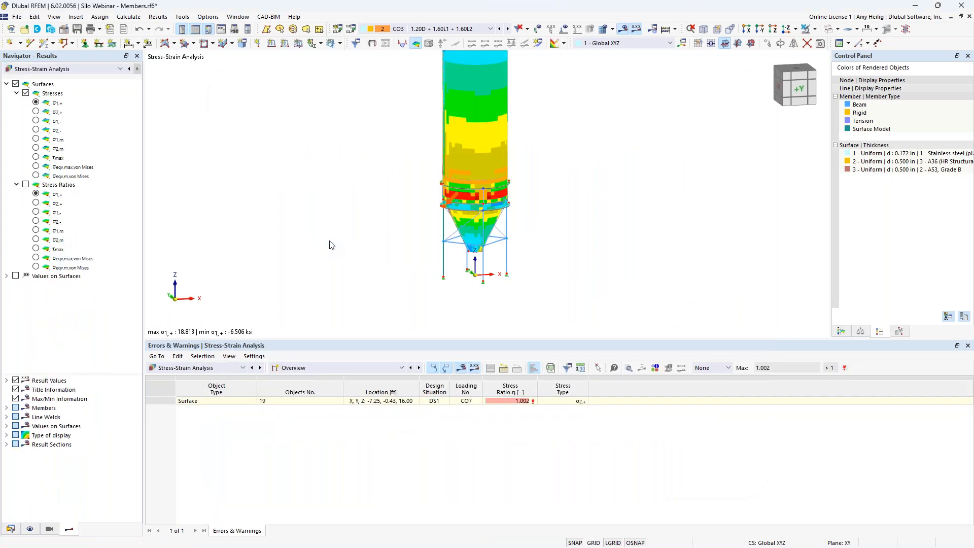
click(290, 369)
click(303, 394)
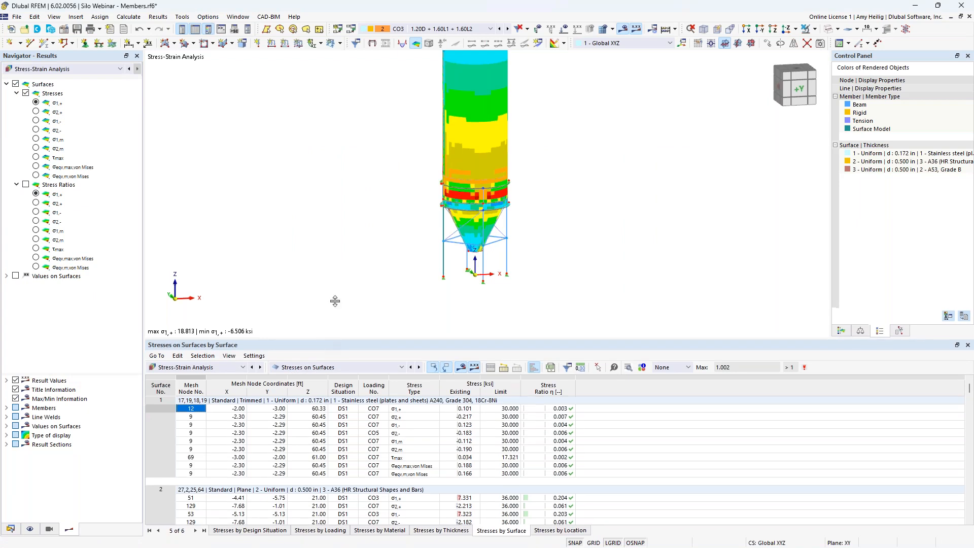
drag(325, 339, 324, 255)
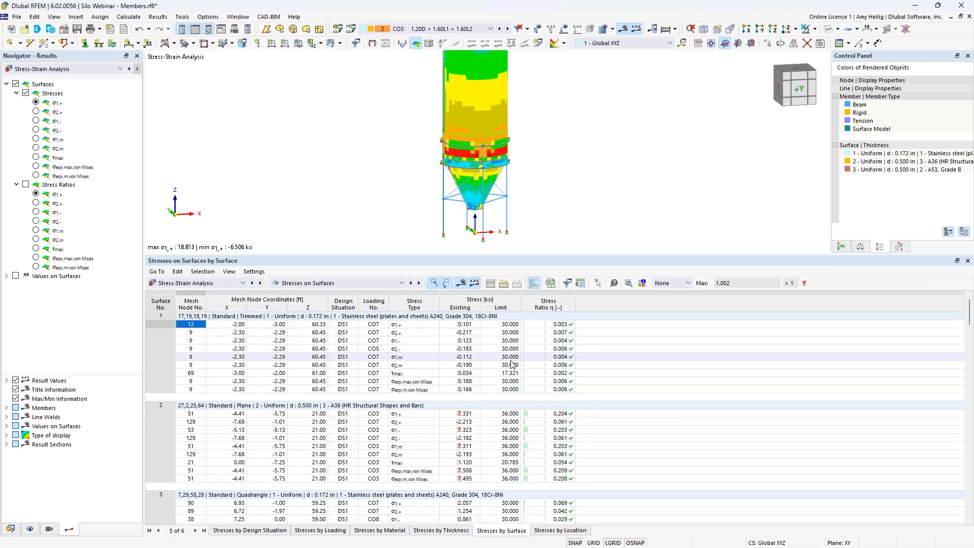
Go through the stress ratio rows of surface 1 and check their locations on the silo.
click(563, 324)
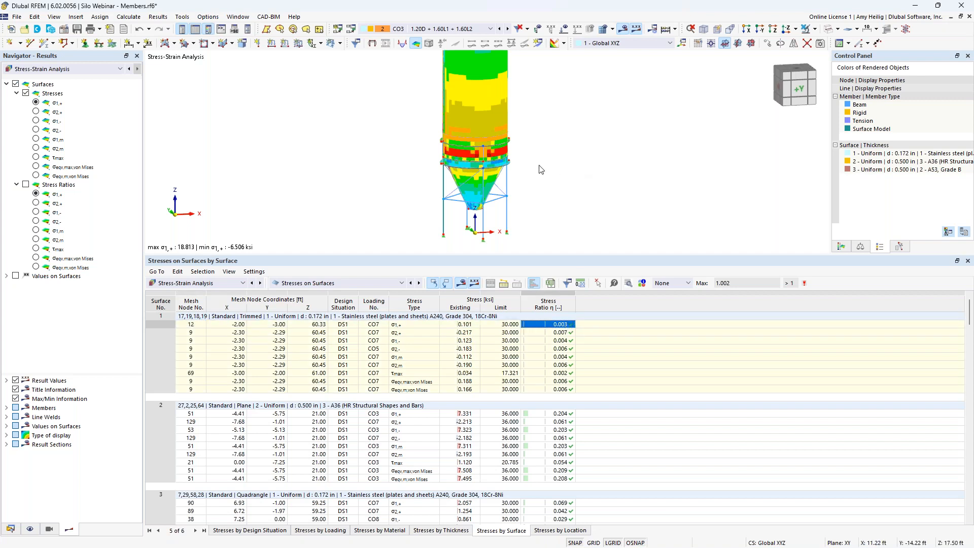
key(Down)
key(Down)
key(Down)
key(Down)
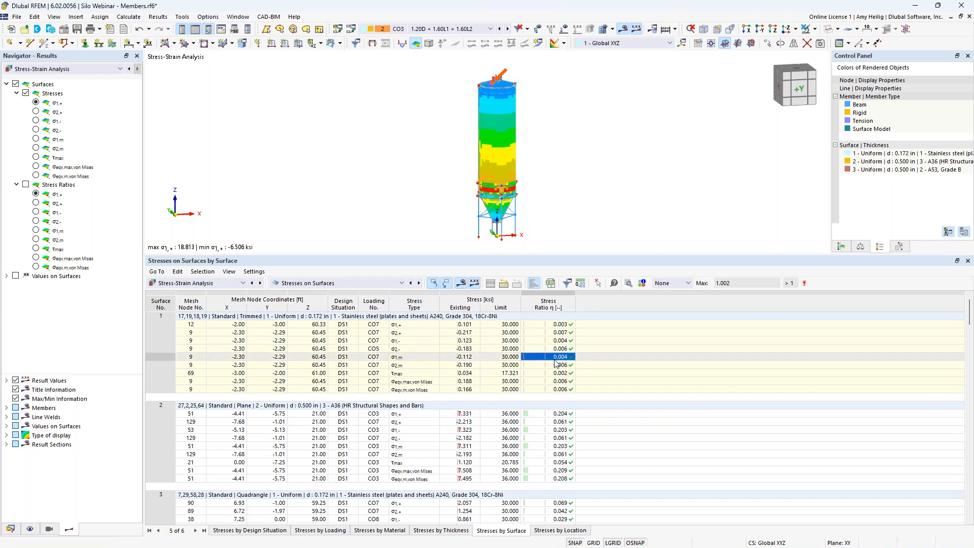
Review the result details of the maximum von Mises stress on surface 2, then close them.
scroll(561, 400, down, 2)
click(564, 423)
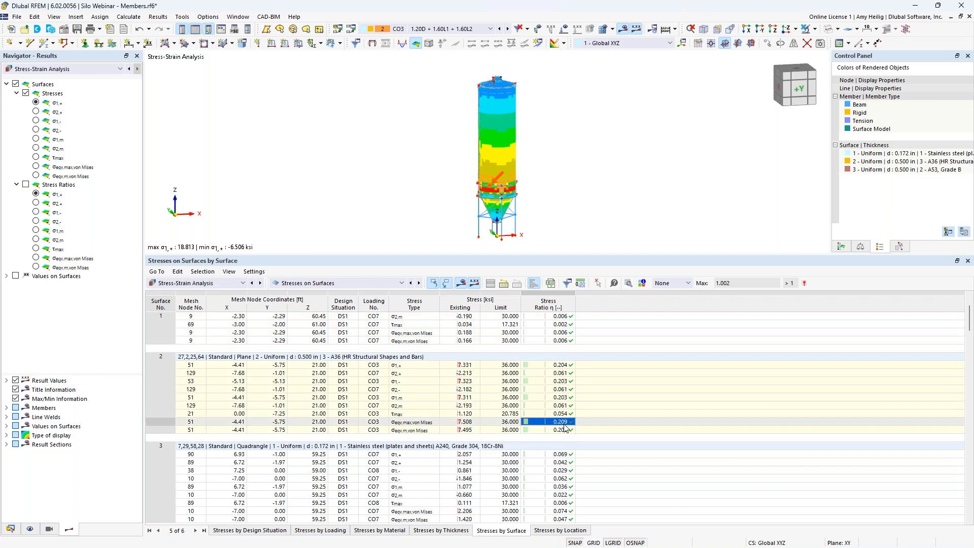
click(630, 284)
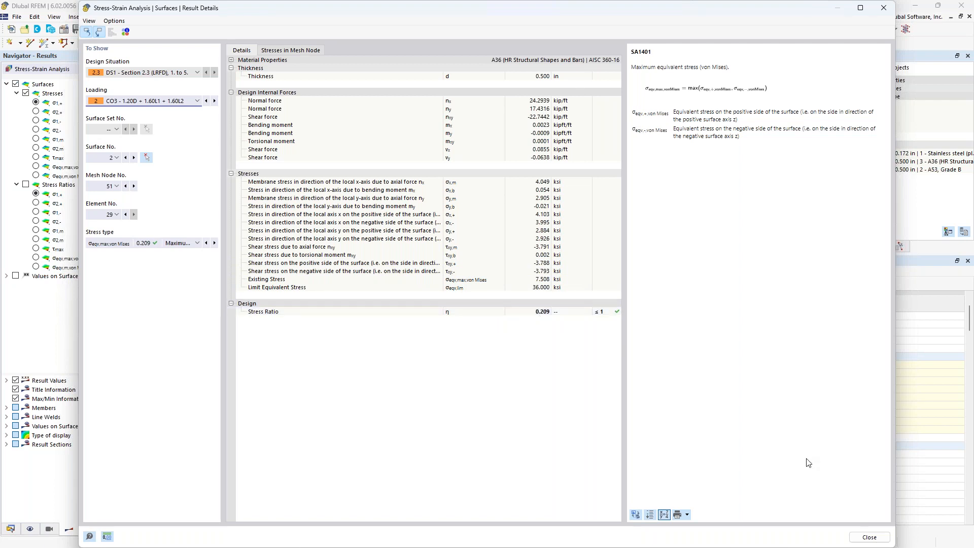
click(867, 537)
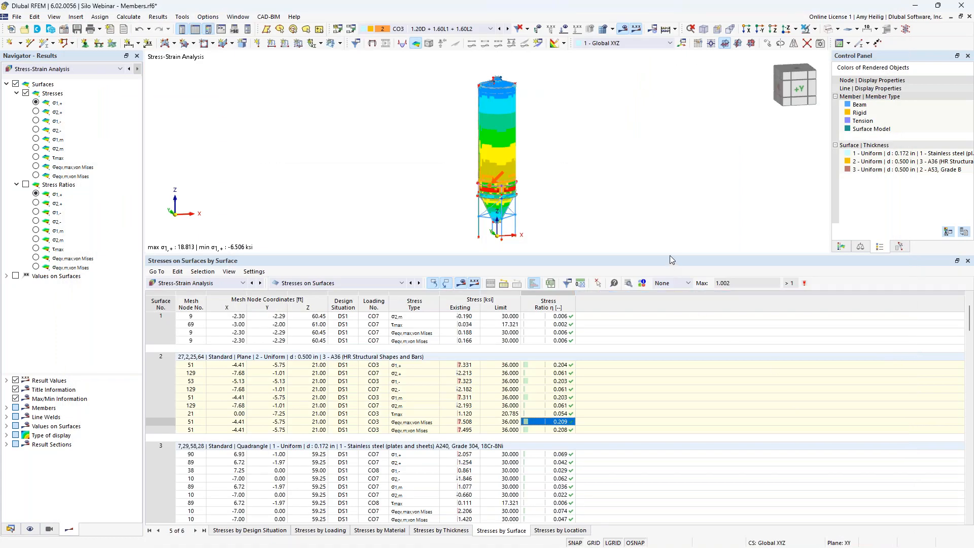
Shrink the results table and examine the surface stresses around the hopper and support legs.
drag(670, 255, 669, 367)
scroll(505, 283, up, 5)
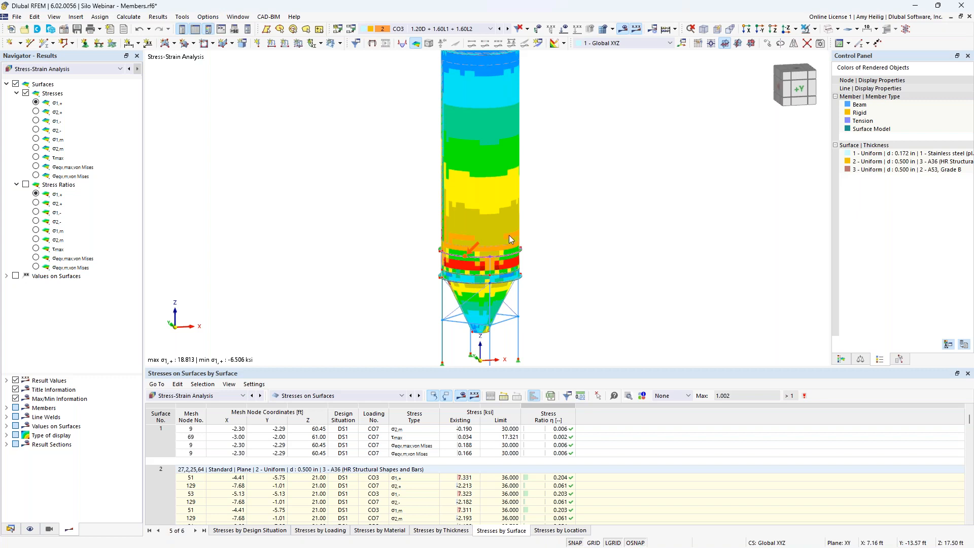
middle_drag(557, 283, 547, 223)
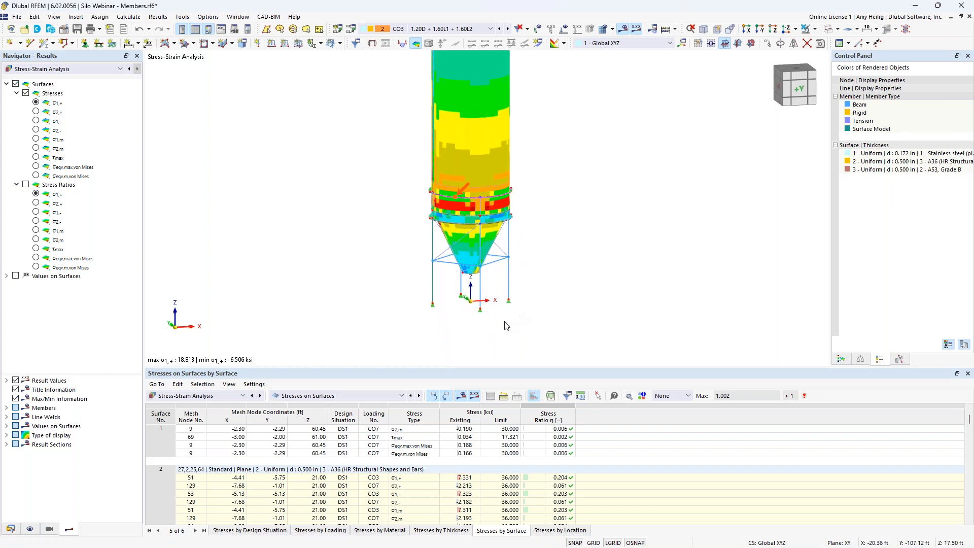
scroll(507, 325, up, 4)
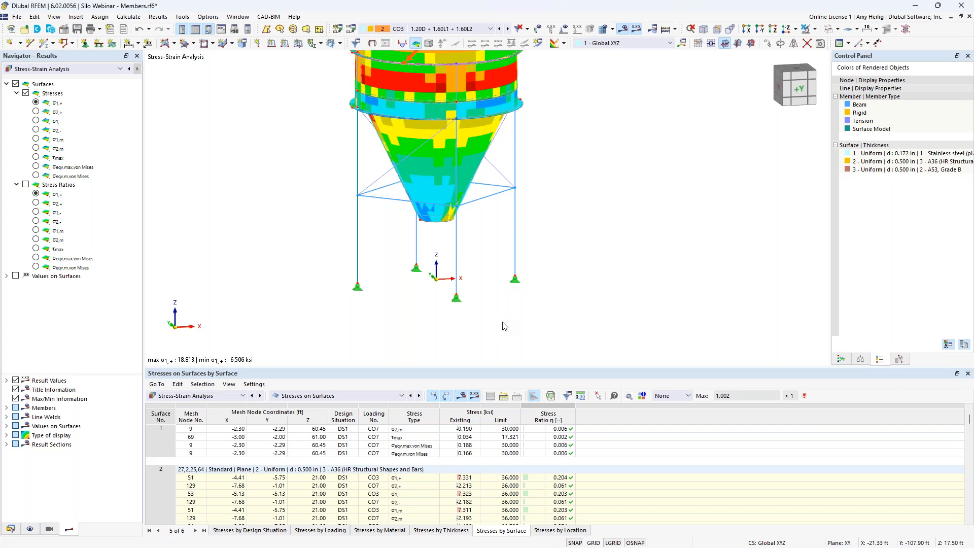
Create a new steel design effective length for the four support legs, excluding torsional and lateral-torsional buckling.
mouse_move(551, 264)
mouse_down()
mouse_move(395, 249)
mouse_move(551, 250)
mouse_up()
drag(400, 246, 333, 234)
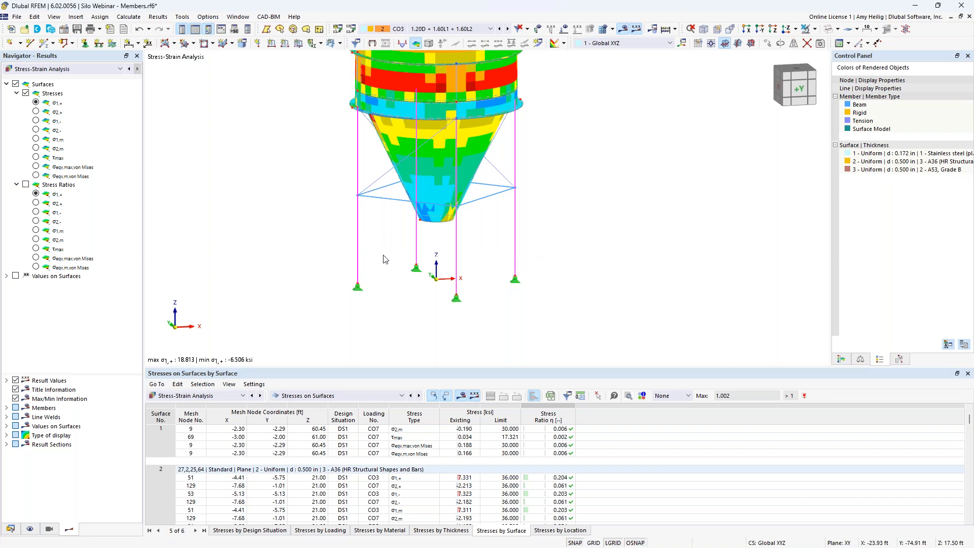
double_click(515, 256)
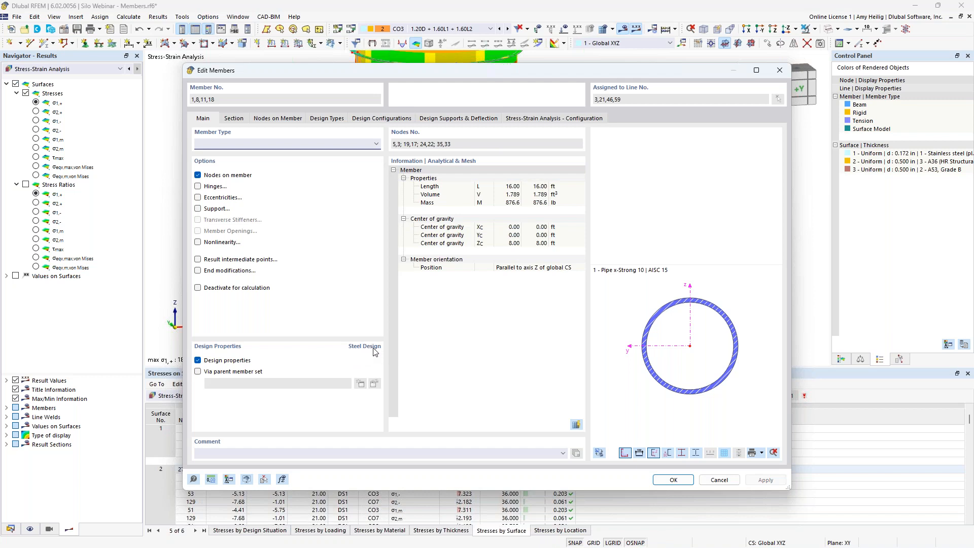
click(336, 119)
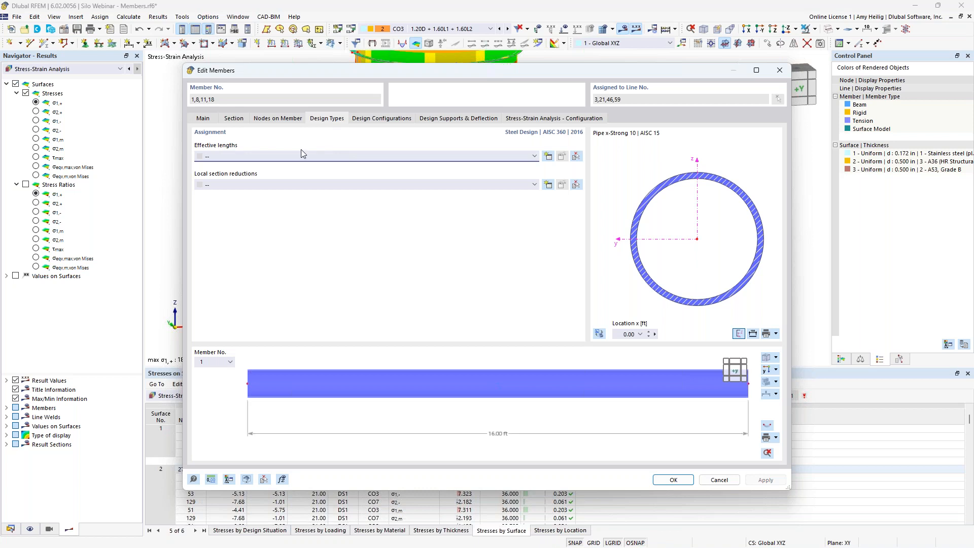
click(548, 157)
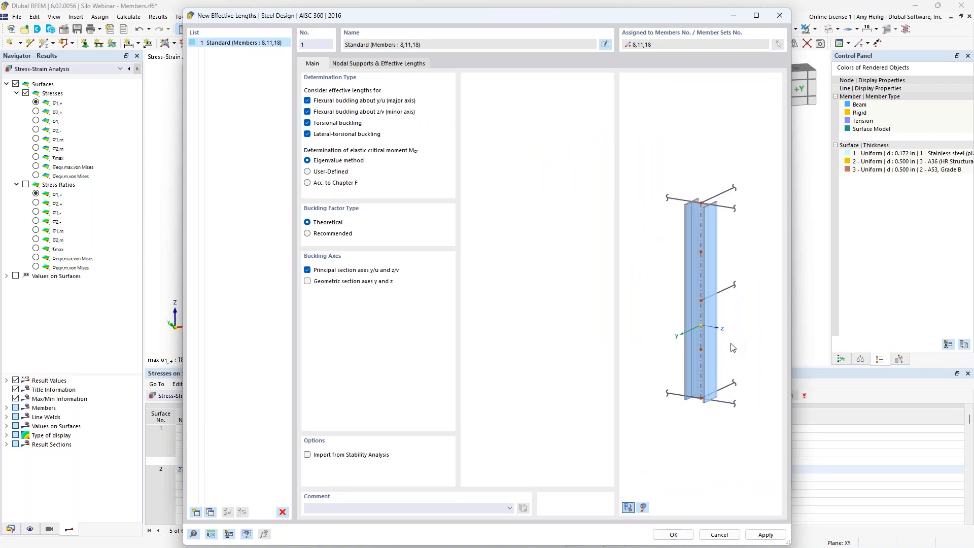
click(307, 123)
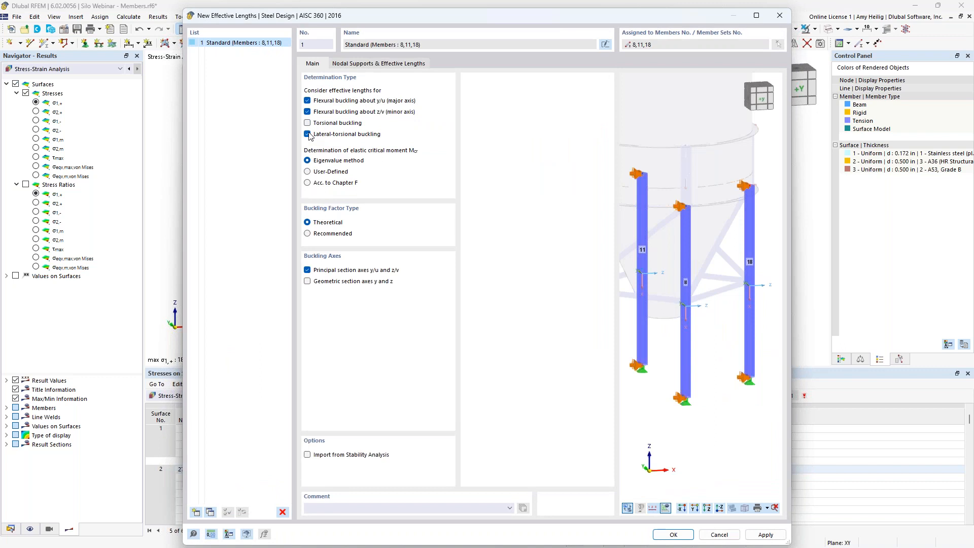
click(308, 134)
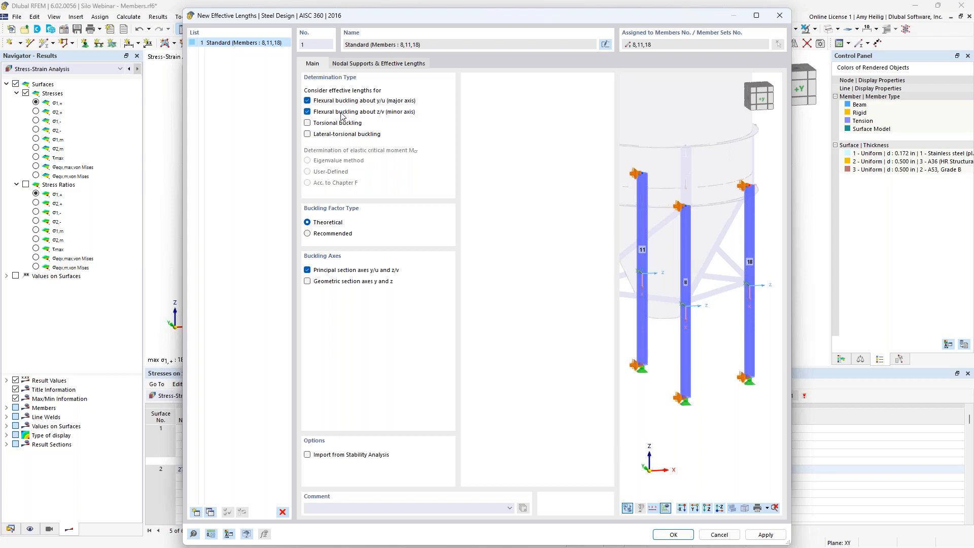
Add an intermediate nodal support fixed in z/v and y/u to the legs' effective lengths and apply the member changes.
click(361, 65)
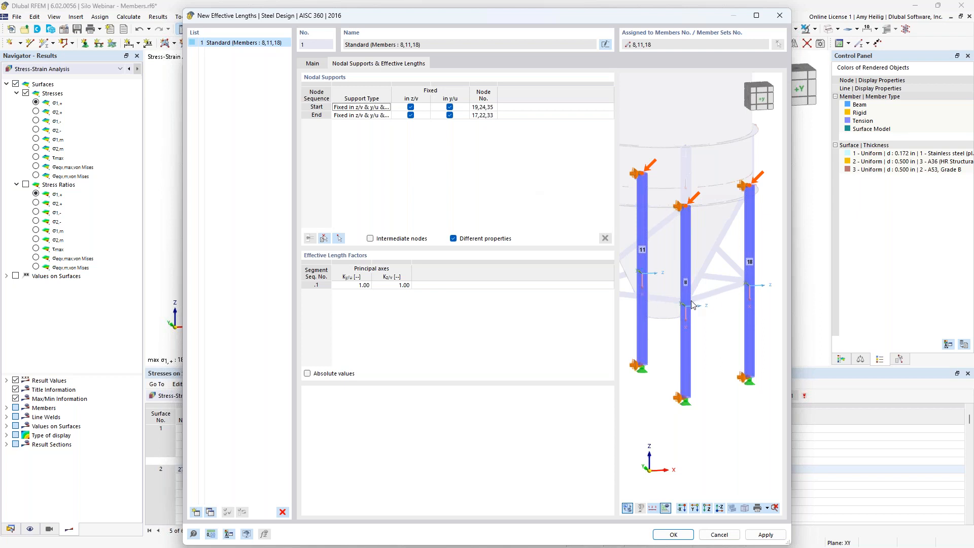
scroll(690, 305, up, 2)
scroll(702, 315, down, 2)
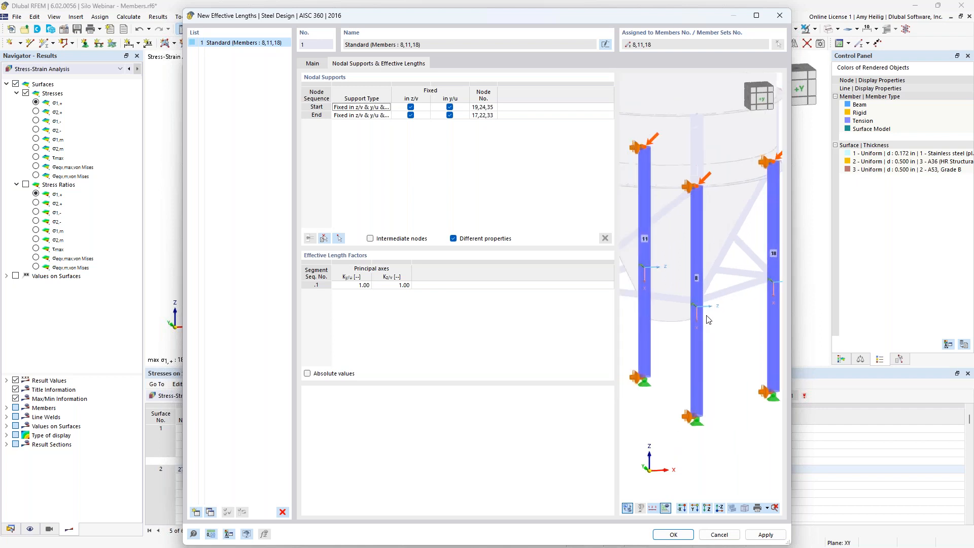
middle_drag(707, 315, 679, 319)
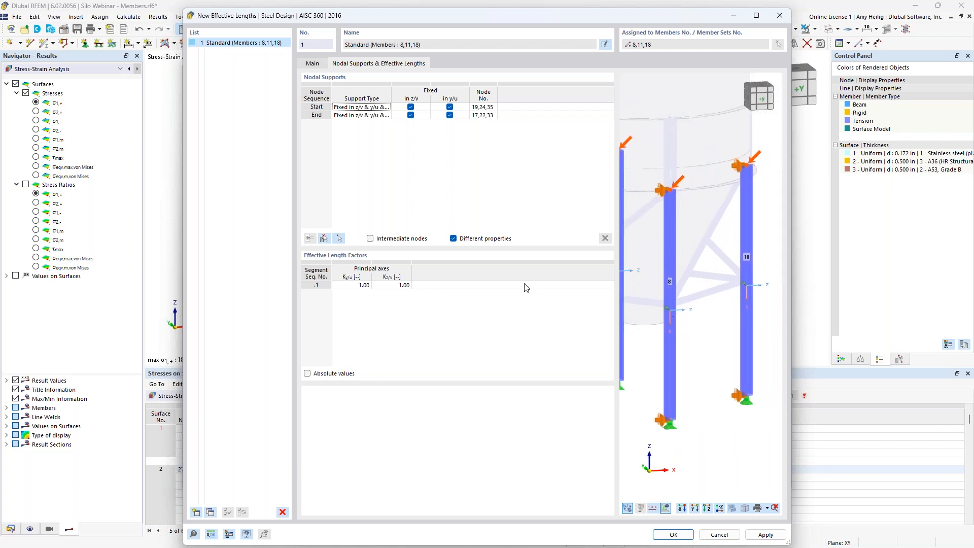
click(370, 238)
click(310, 238)
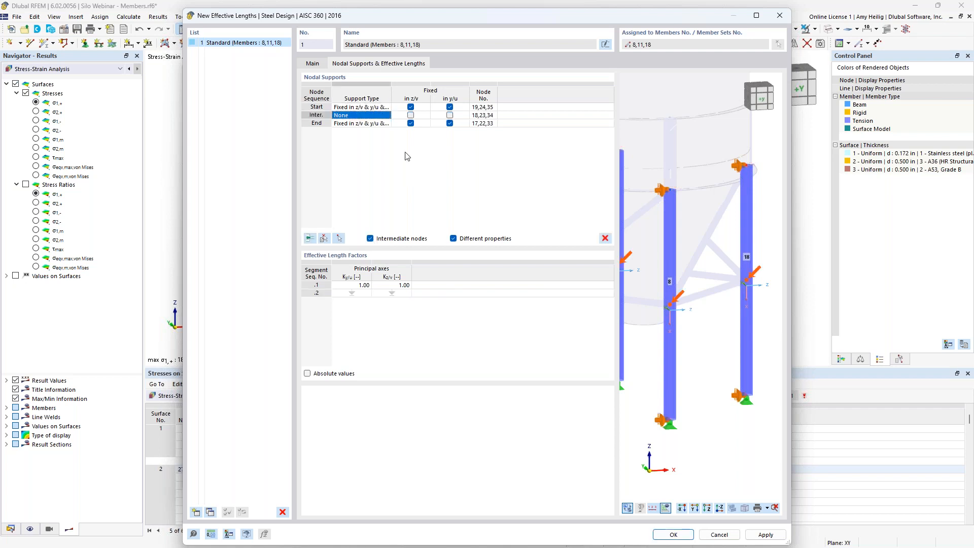
click(410, 115)
click(449, 115)
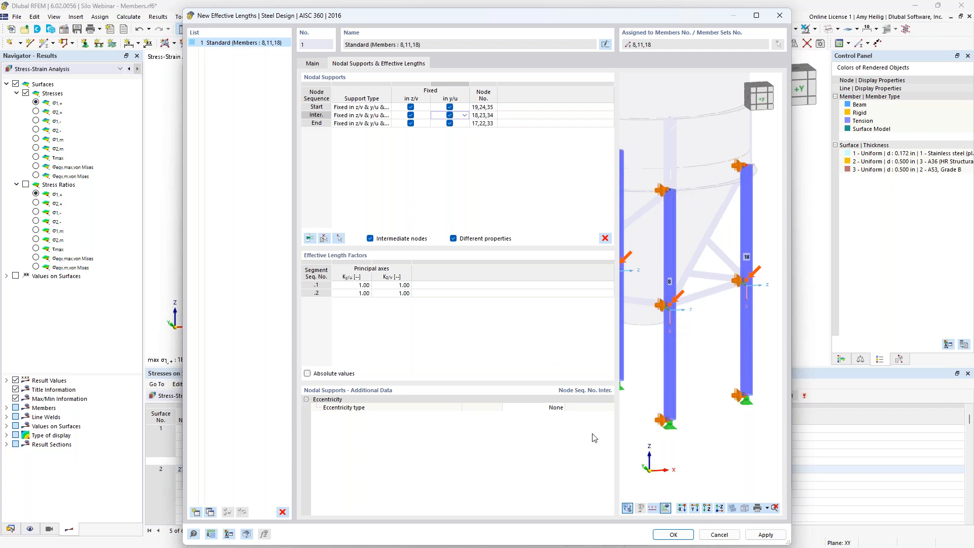
click(665, 534)
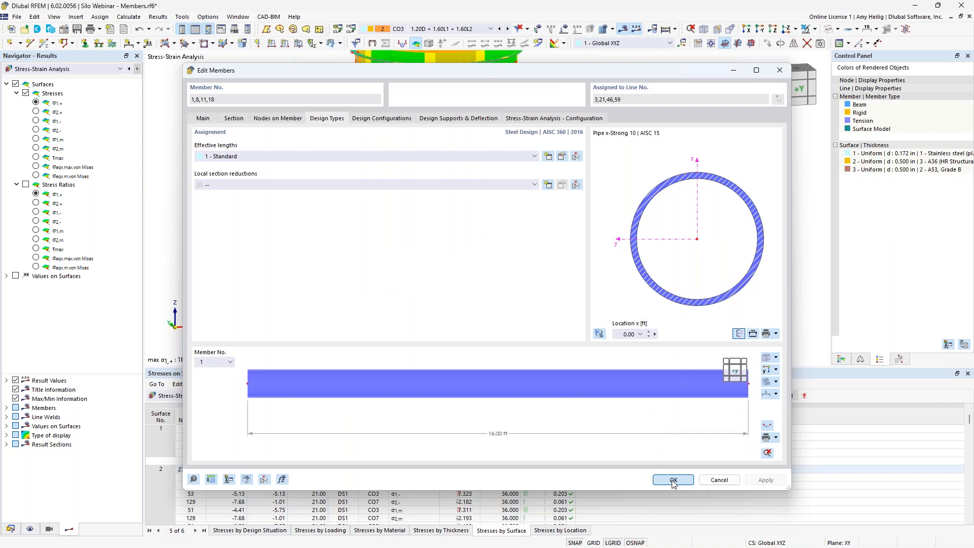
click(674, 480)
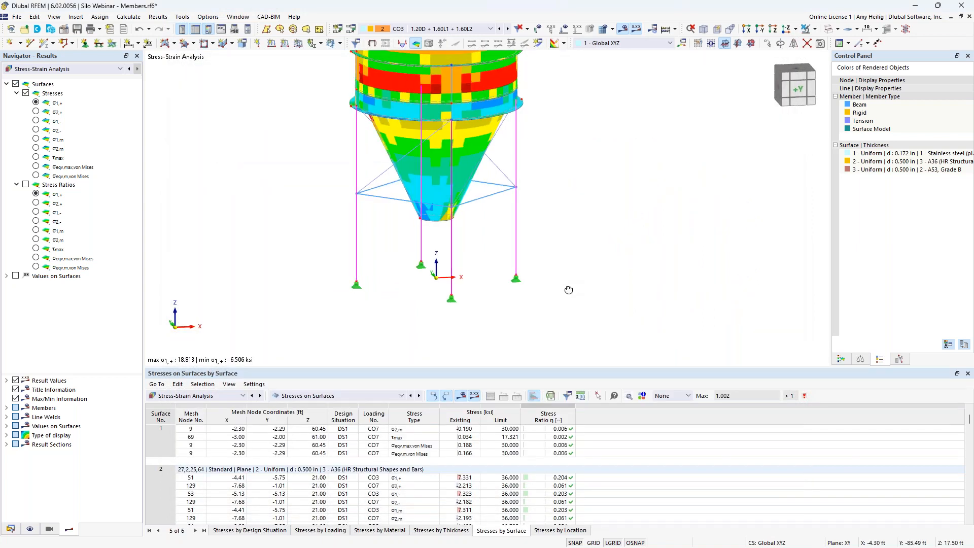
Open the Steel Design input data and choose Strength limit state (LRFD) for design situation DS1.
click(212, 396)
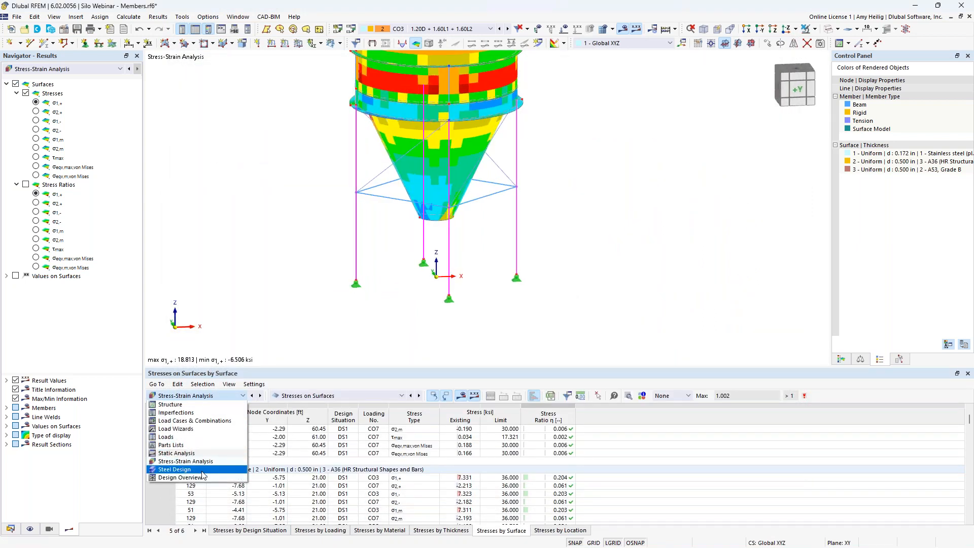
click(202, 470)
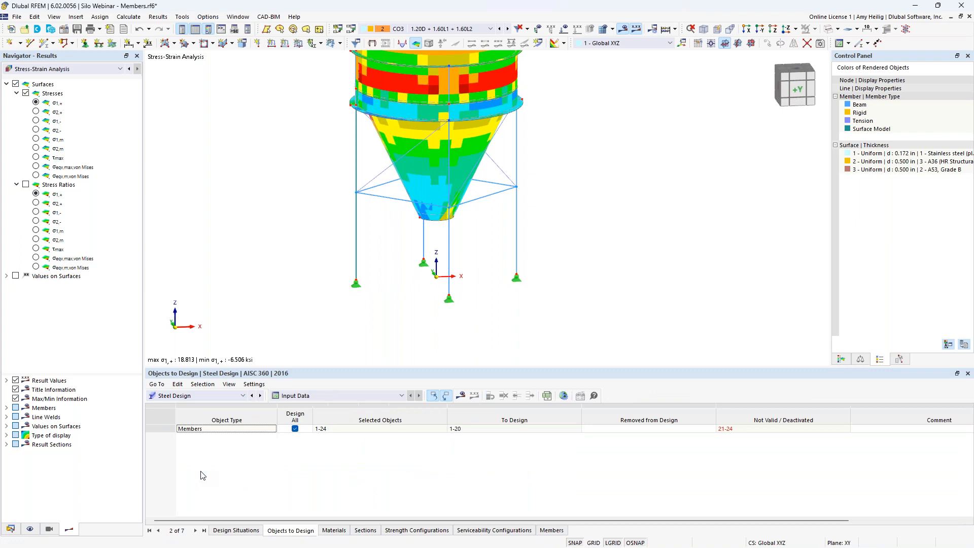
click(235, 529)
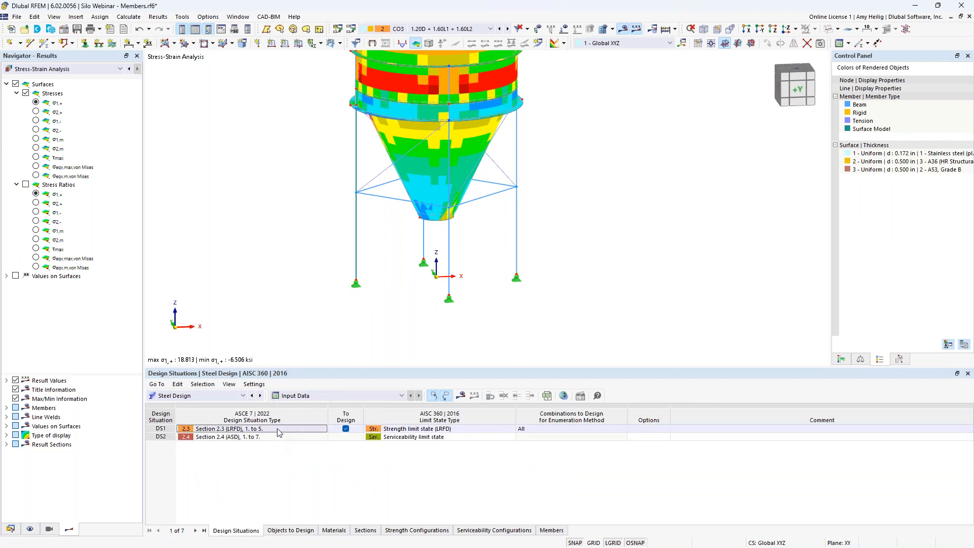
click(439, 429)
click(511, 428)
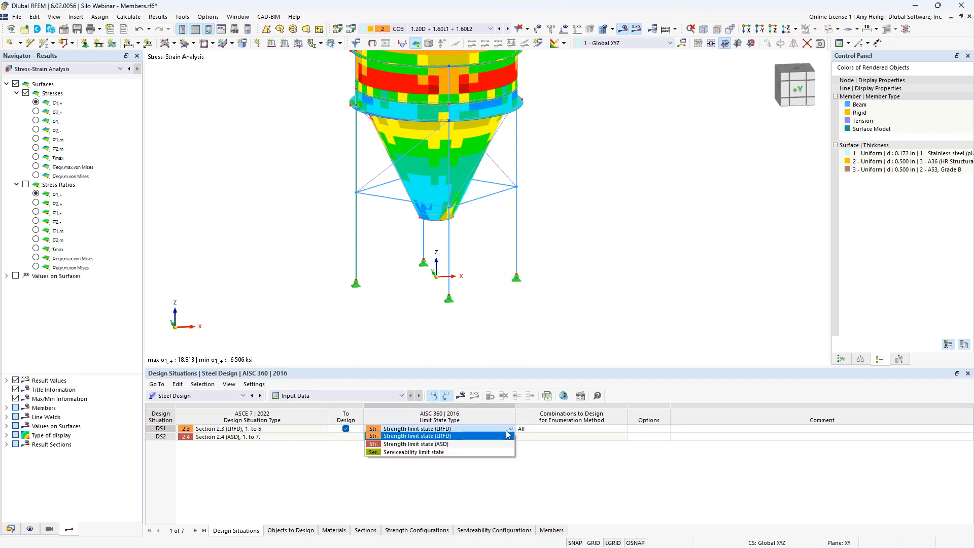
click(470, 437)
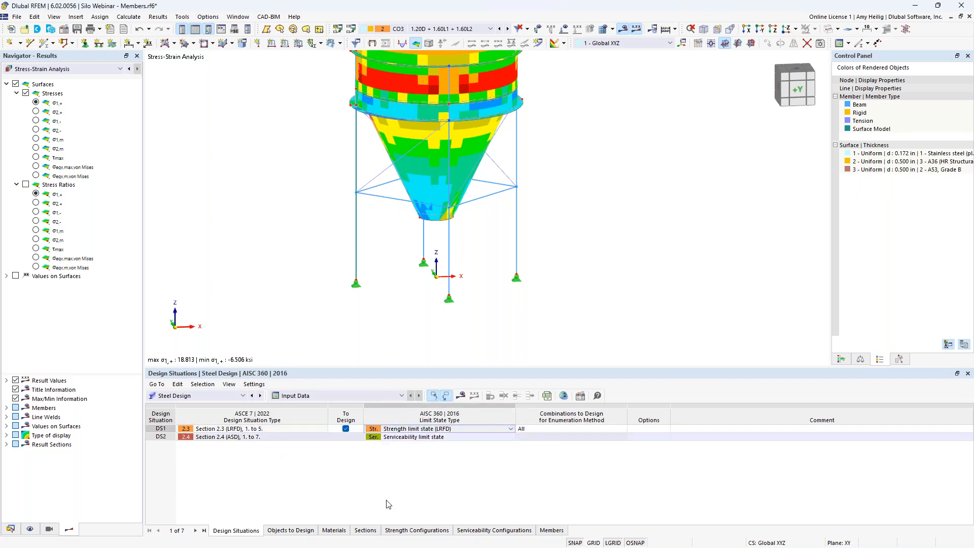
Restrict the steel design from all members to the four support legs, members 1, 8, 11 and 18.
click(301, 530)
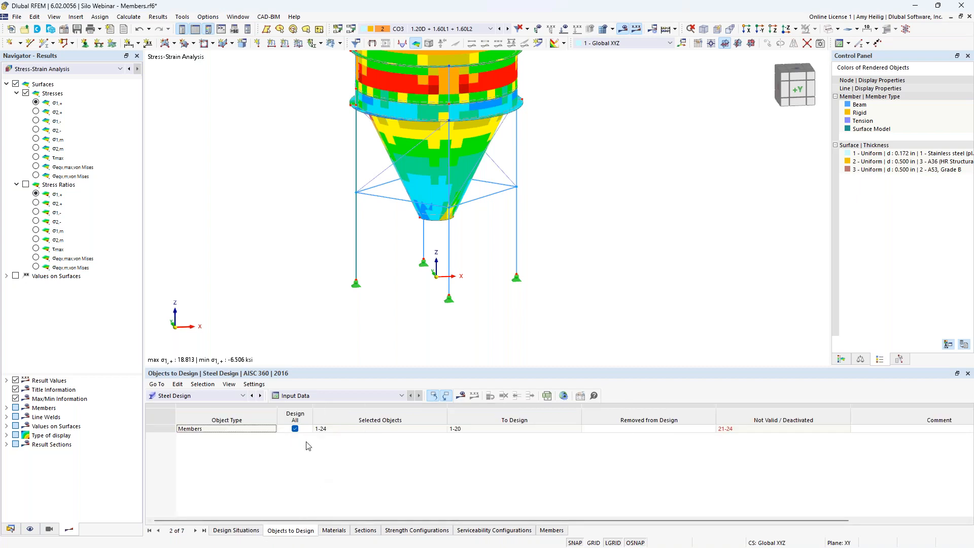
click(295, 429)
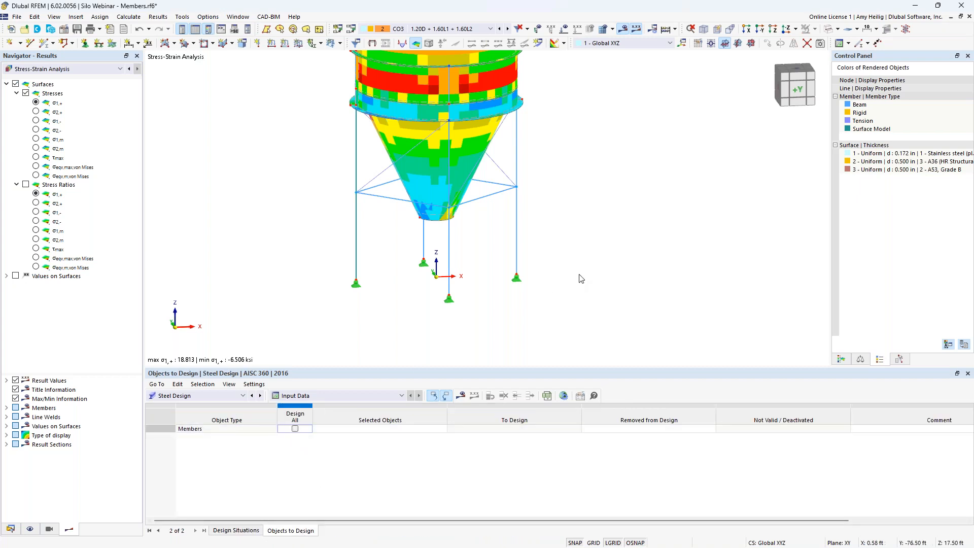
mouse_move(572, 256)
mouse_down()
mouse_move(396, 249)
mouse_move(569, 261)
mouse_up()
click(426, 427)
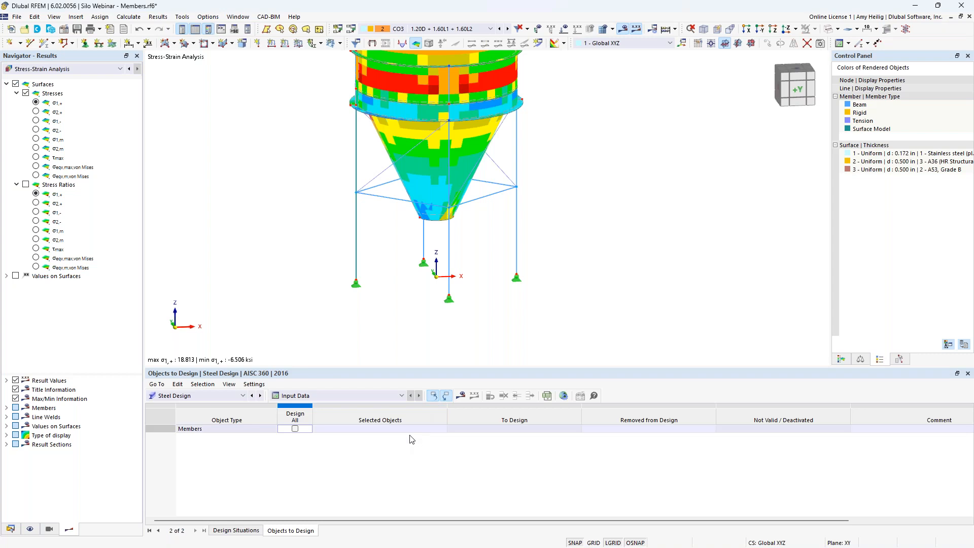
click(442, 430)
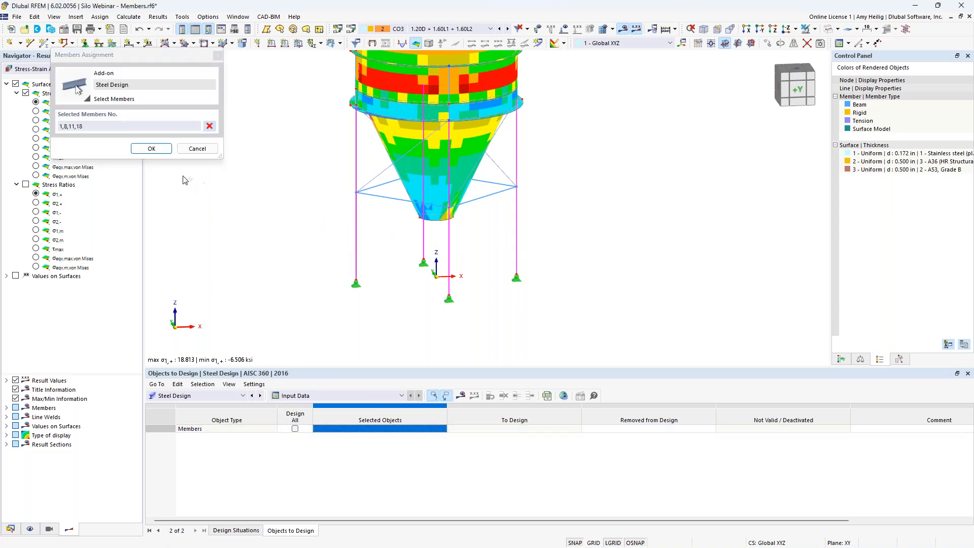
click(152, 148)
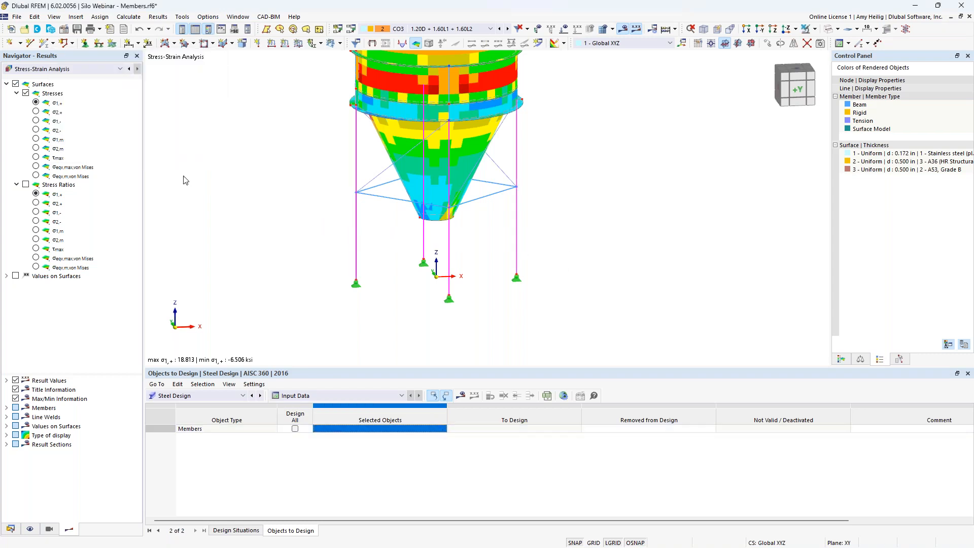
Run the Steel Design calculation and list the design ratios on members by member in an enlarged table.
click(461, 396)
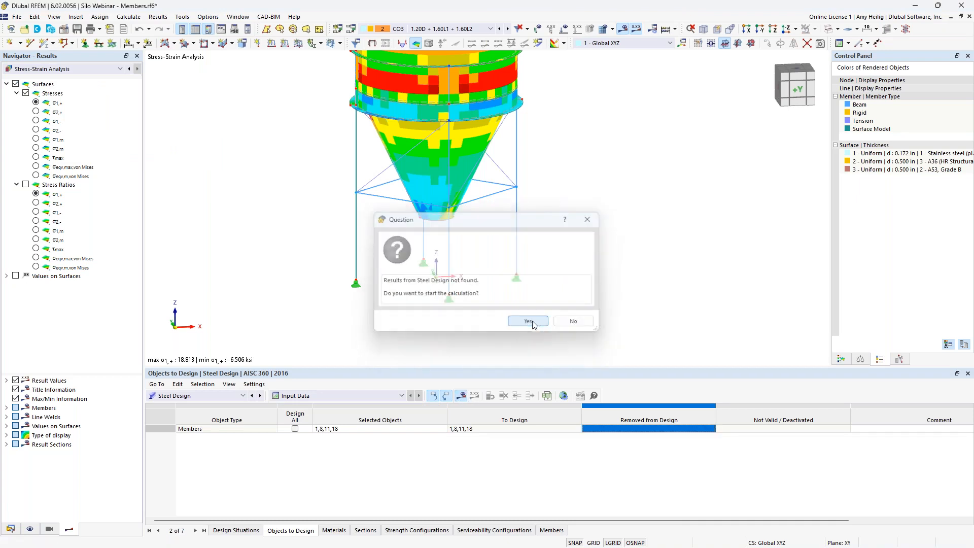
click(528, 321)
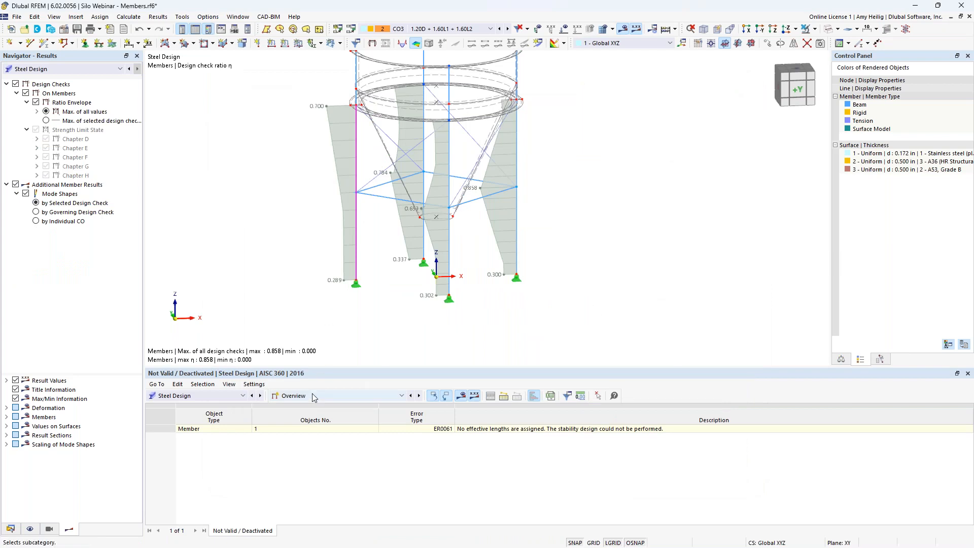
click(312, 395)
click(313, 422)
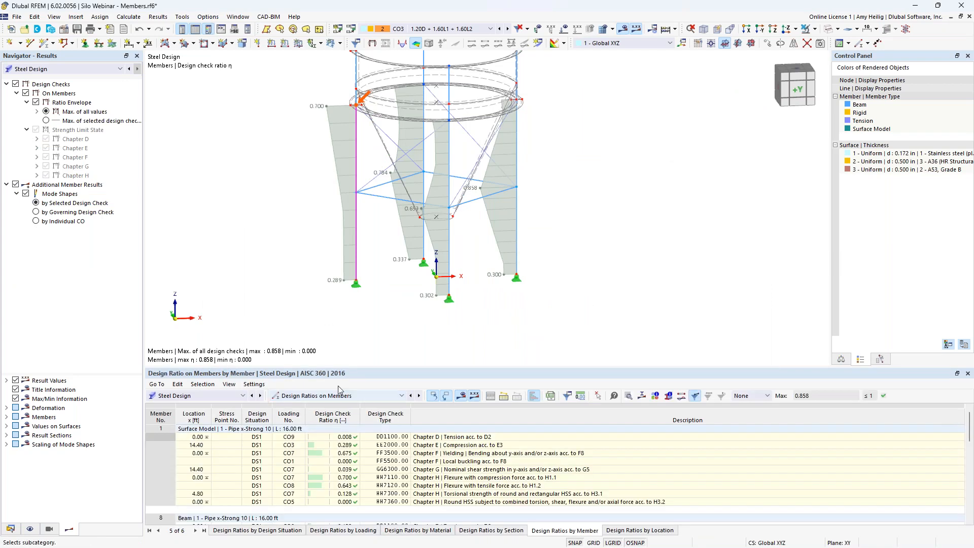
drag(354, 367, 354, 272)
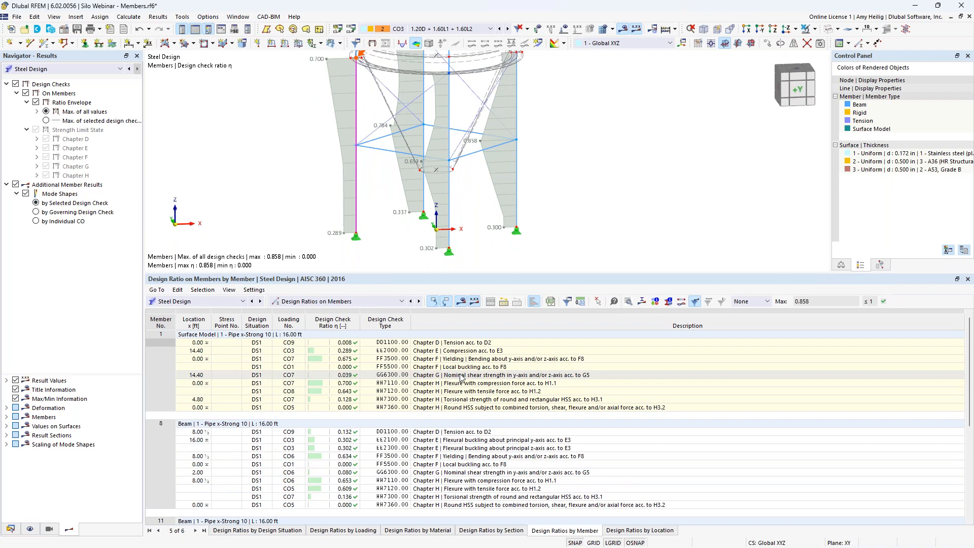
Go through the design check rows of member 8 and locate its local buckling and bending checks on the leg.
scroll(461, 378, down, 1)
click(475, 441)
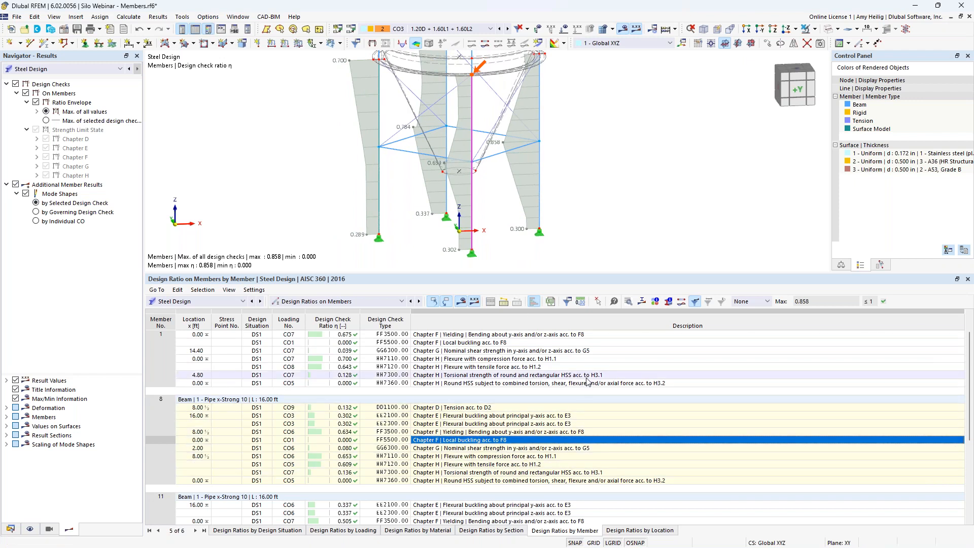
click(472, 431)
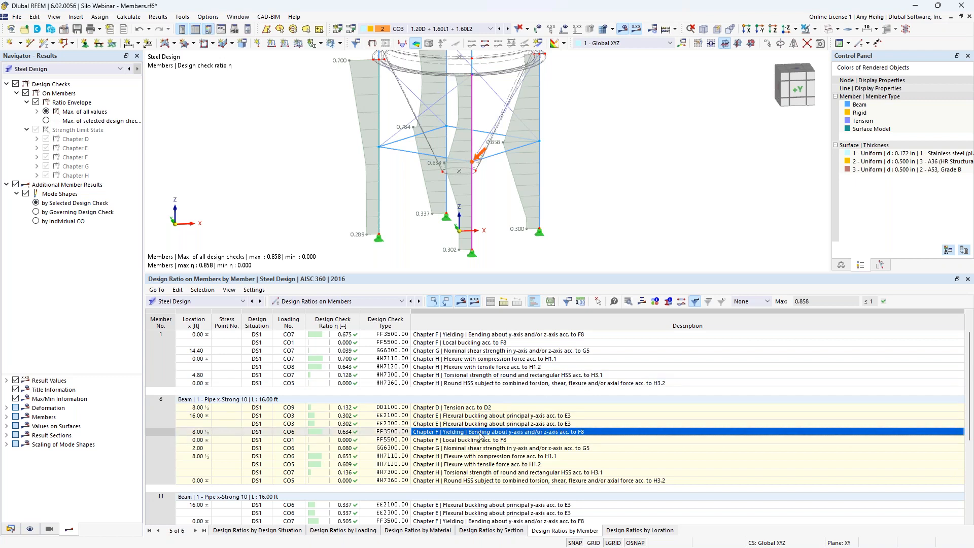
Review the Chapter F yielding and bending check details of member 8 and its list of design checks, then close them.
click(629, 302)
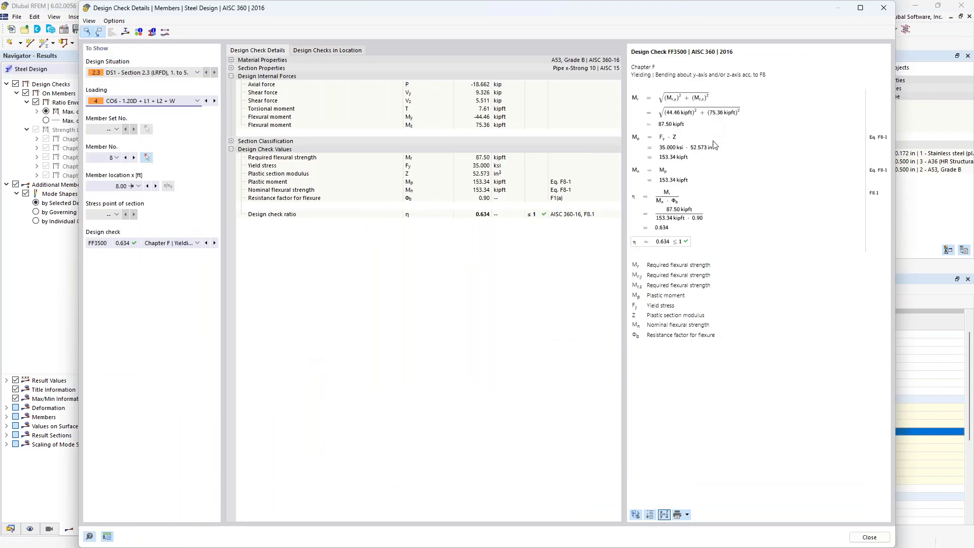
ctrl+scroll(714, 145, up, 3)
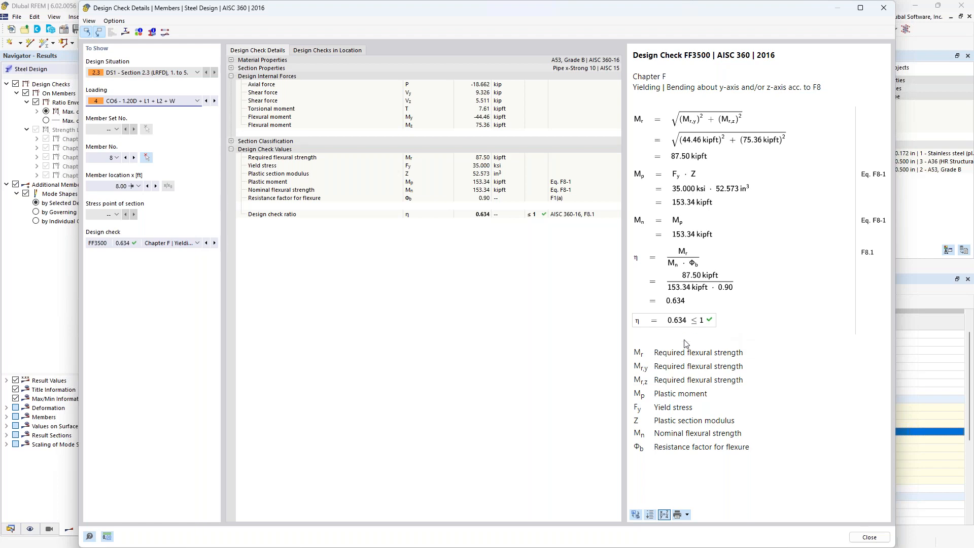
click(192, 245)
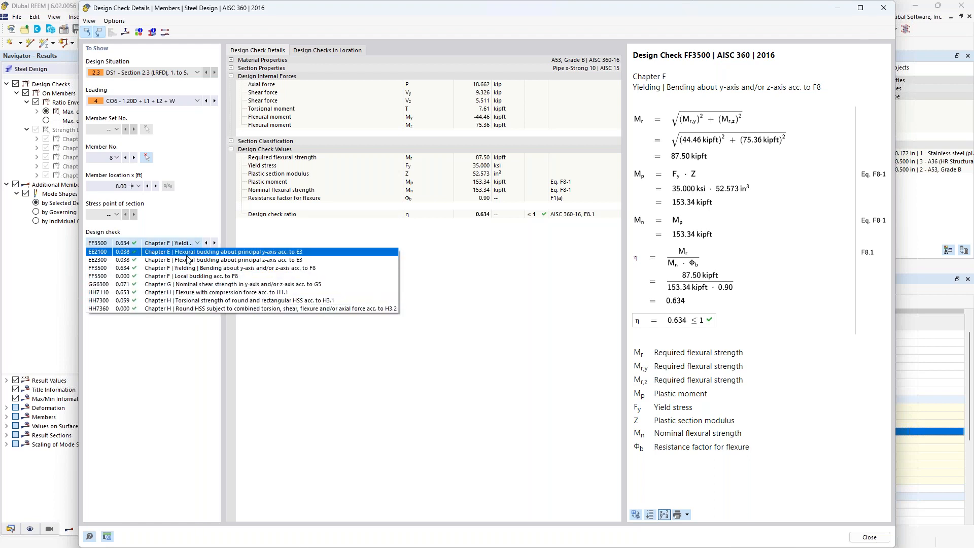
click(179, 361)
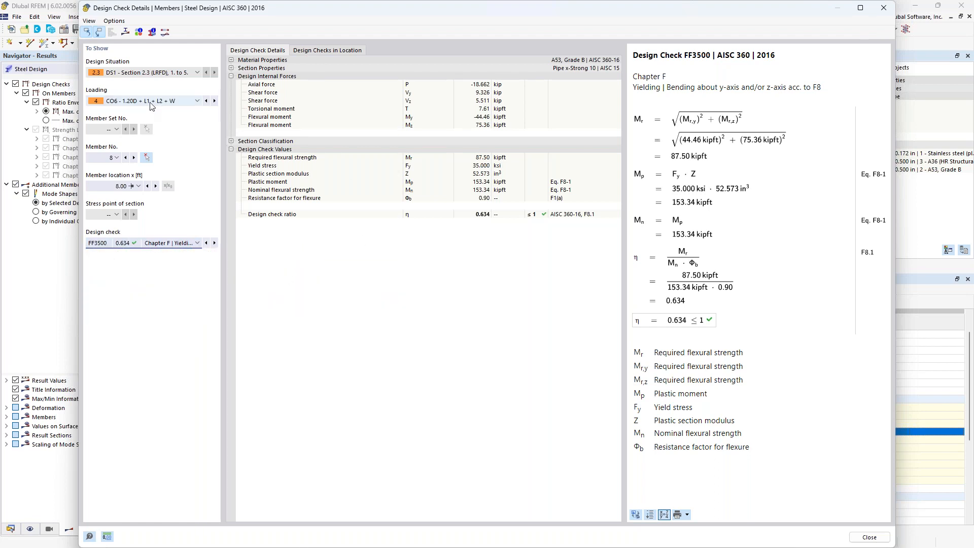
click(890, 14)
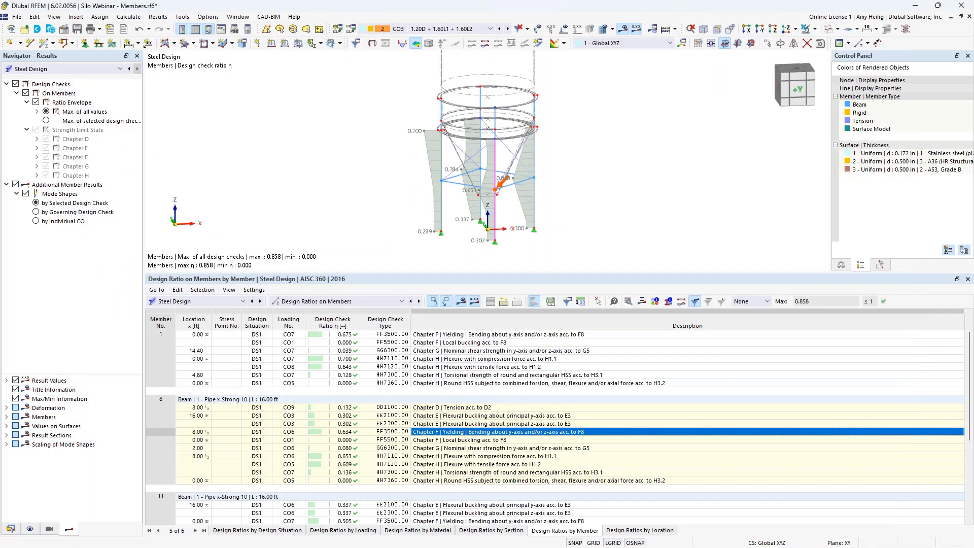
middle_drag(604, 176, 610, 243)
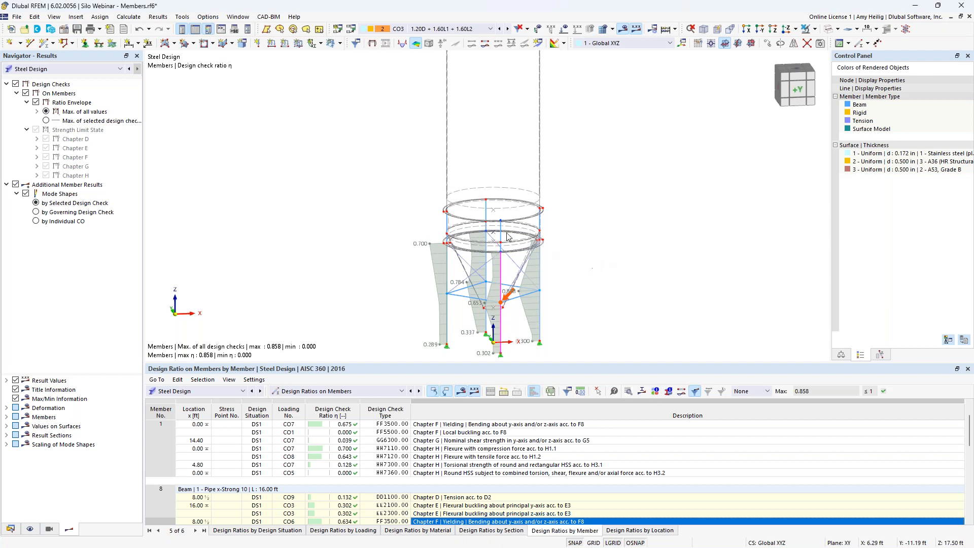
Enable the critical load calculation for load combination CO3 and review stability settings ST2 with 10 lowest eigenvalues.
click(351, 29)
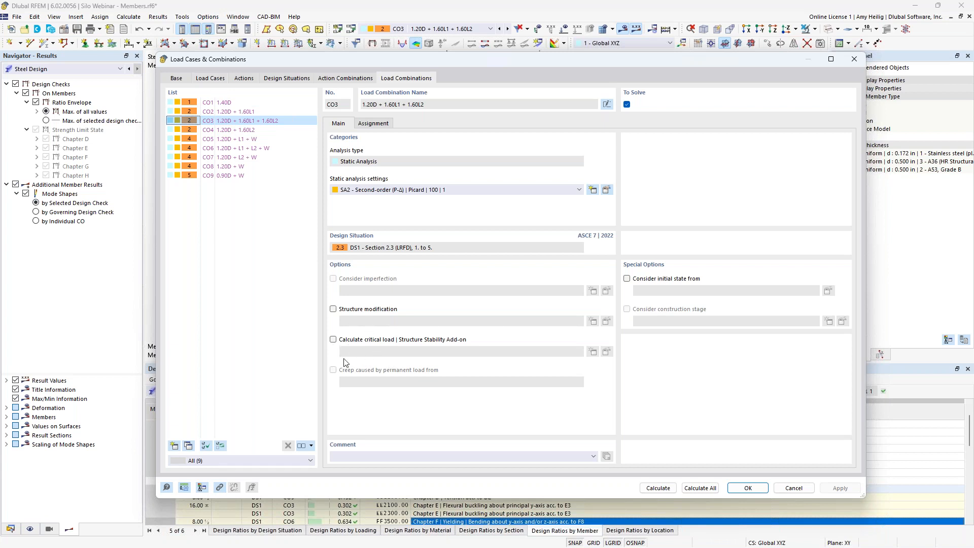
click(333, 340)
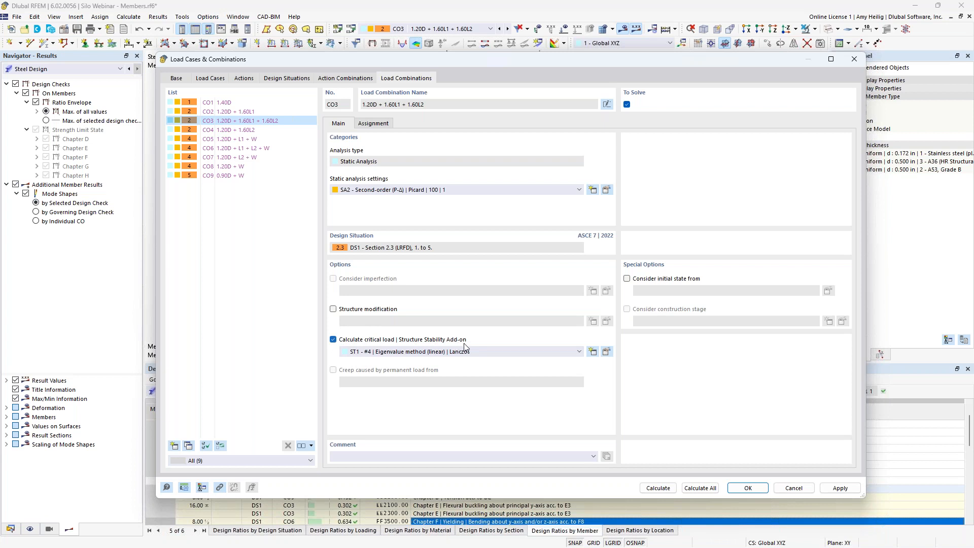
click(607, 352)
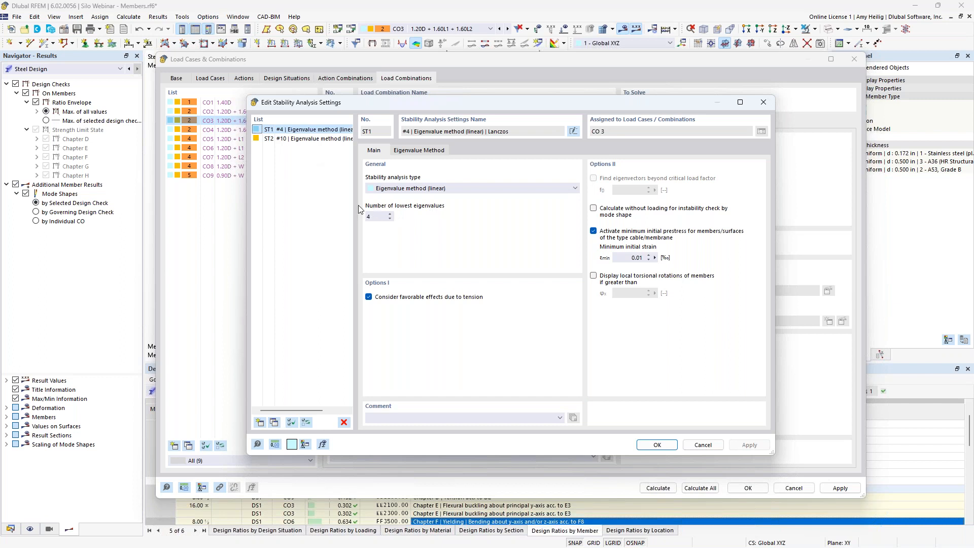
click(327, 139)
drag(378, 219, 361, 217)
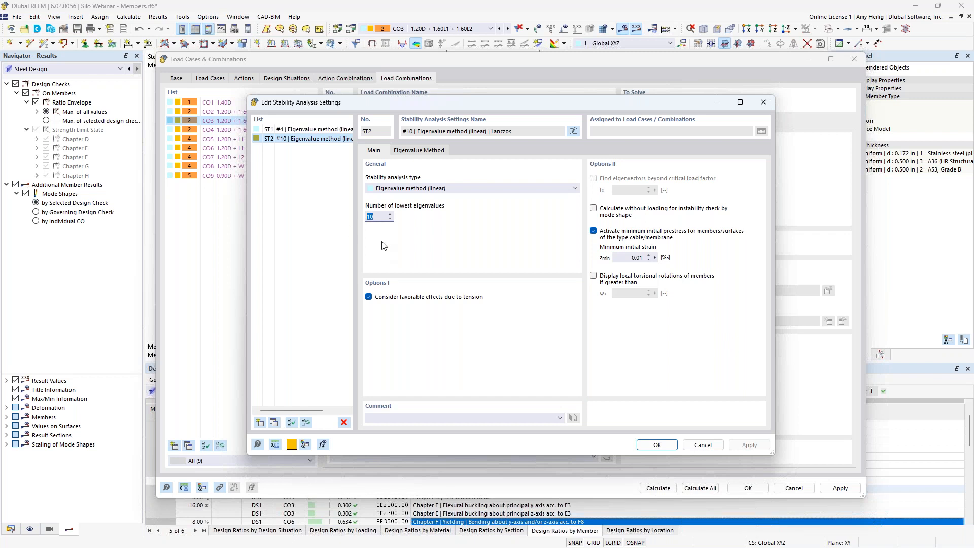
click(378, 217)
click(670, 446)
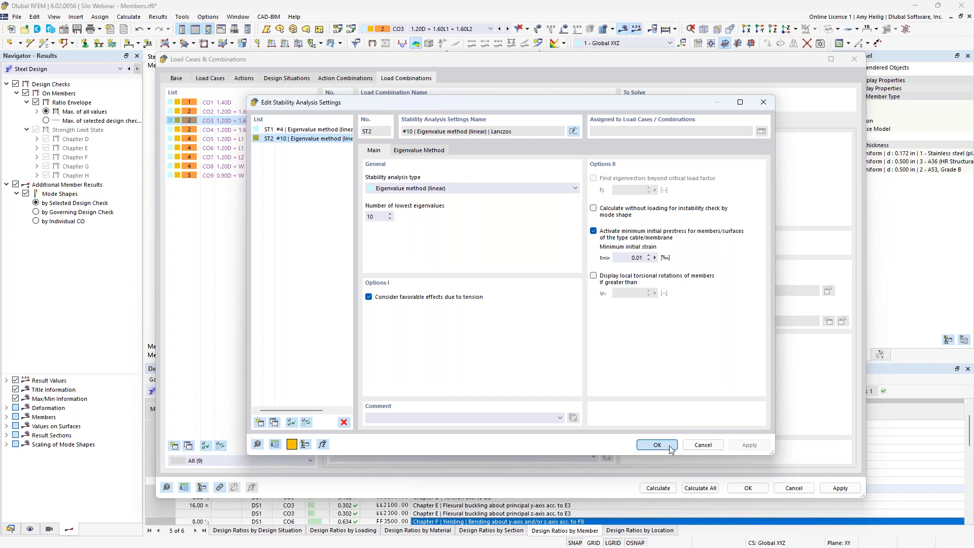
Assign stability settings ST2, the linear Lanczos eigenvalue method with 10 eigenvalues, to CO3 and calculate the combination.
click(470, 352)
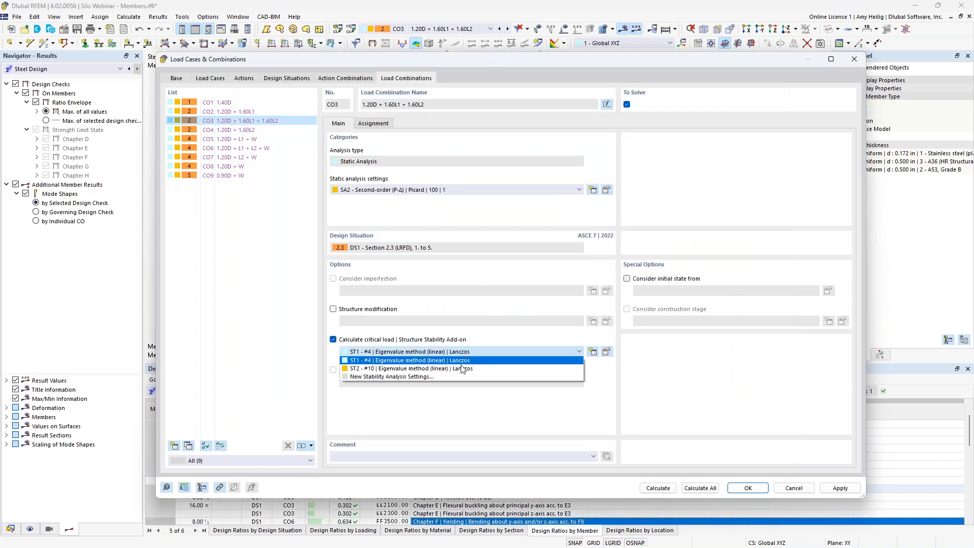
click(463, 370)
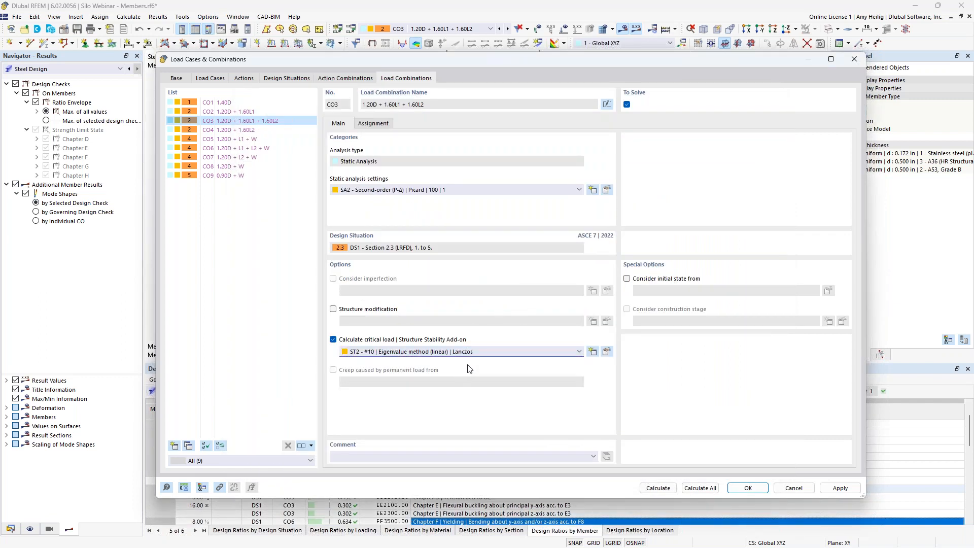
click(658, 488)
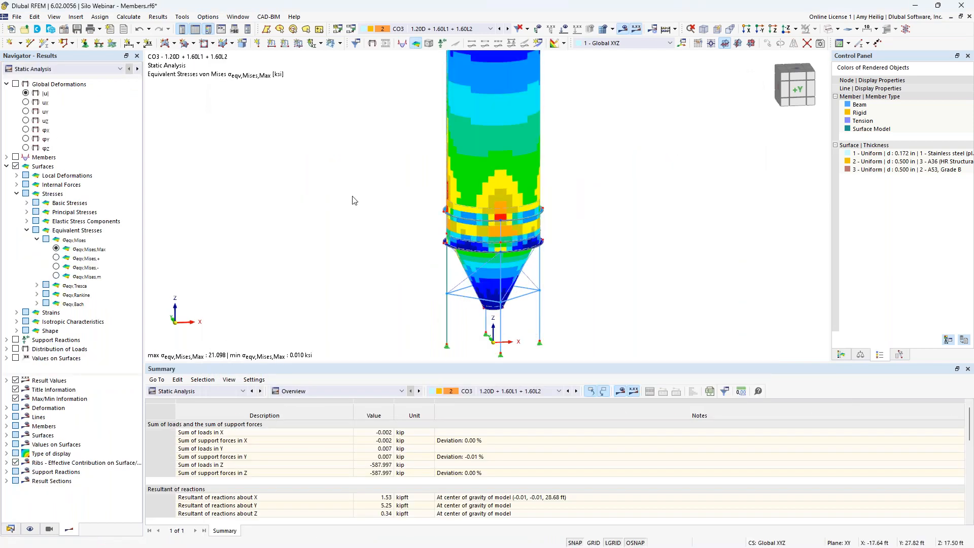
Display the Stability Analysis results of CO3 on the silo together with the colour scale of the mode shape.
click(80, 69)
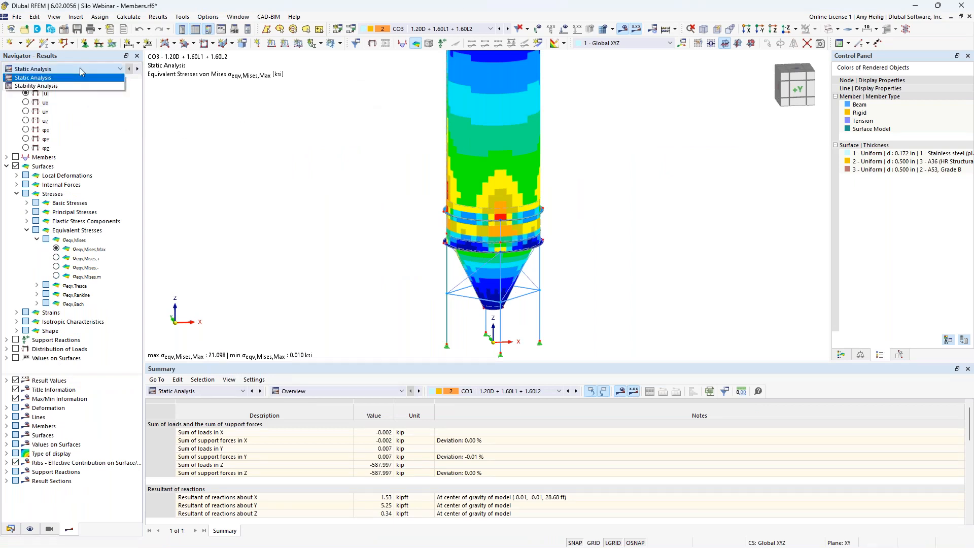
click(44, 87)
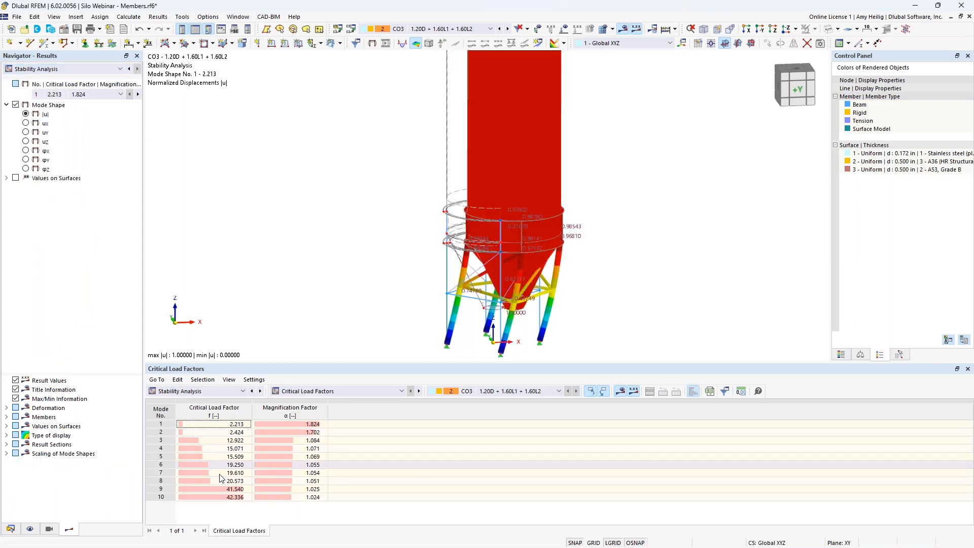
scroll(384, 294, down, 2)
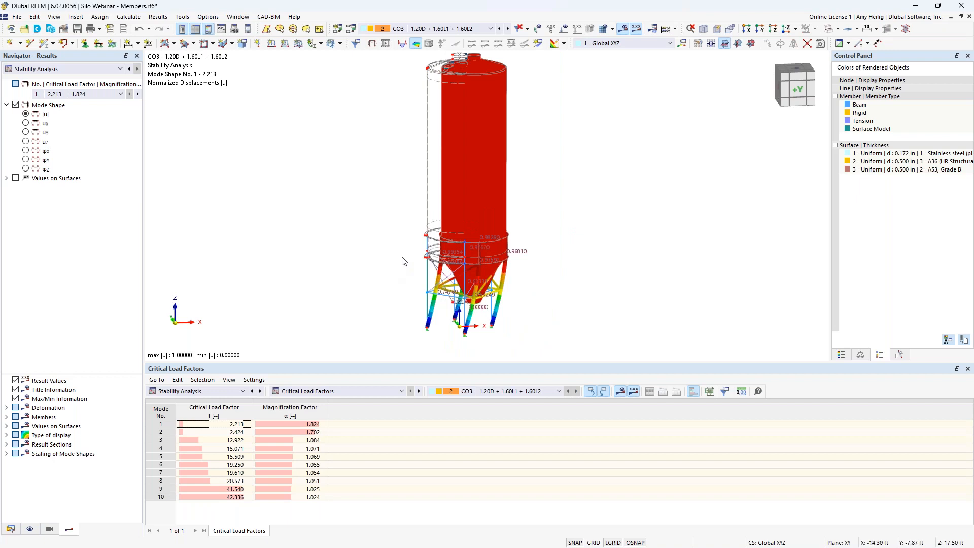
click(841, 355)
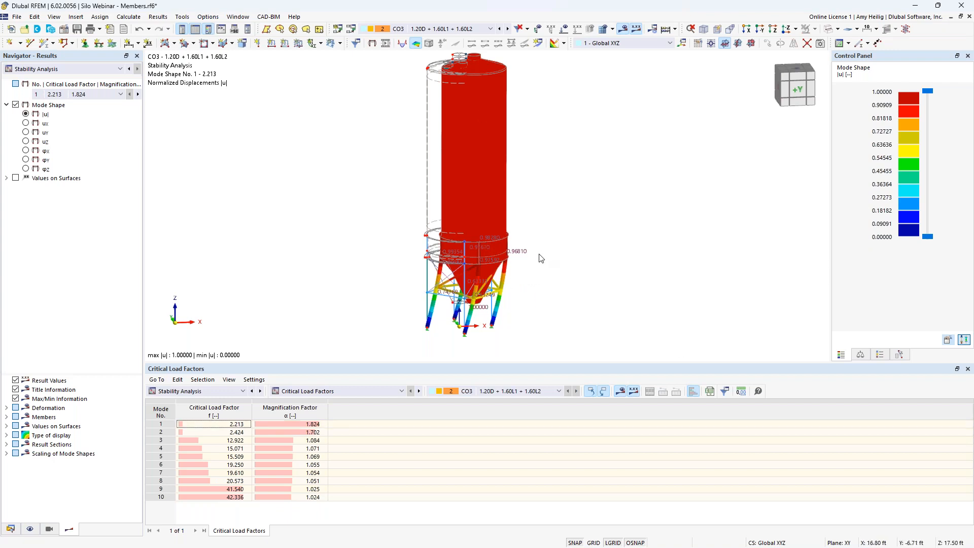
Compare mode shapes 1 and 2 on the silo using the critical load factors list.
click(201, 427)
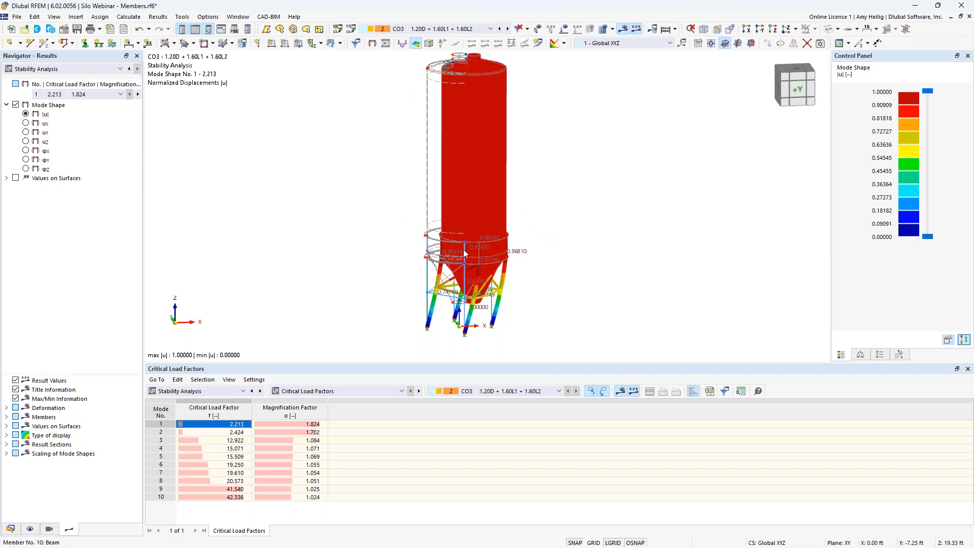
click(239, 432)
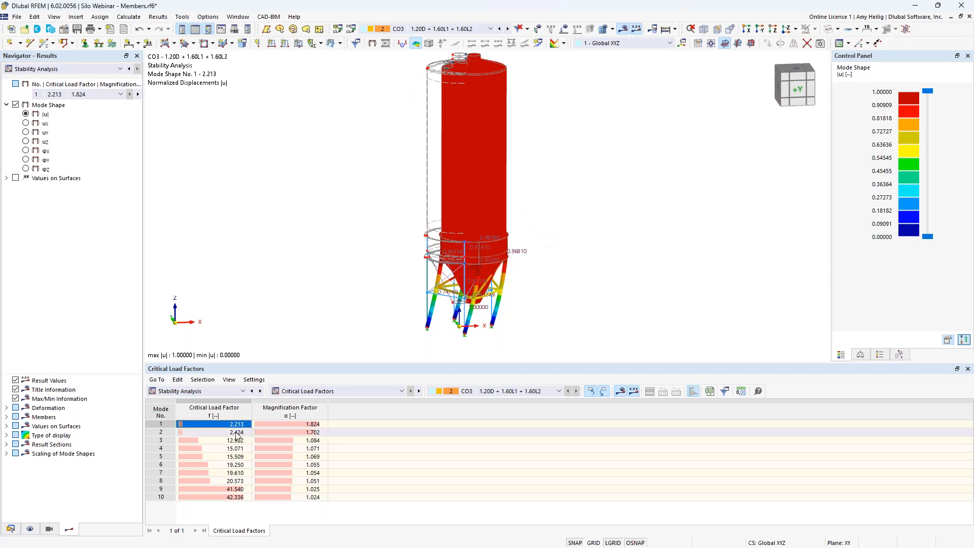
ctrl+middle_drag(572, 286, 463, 305)
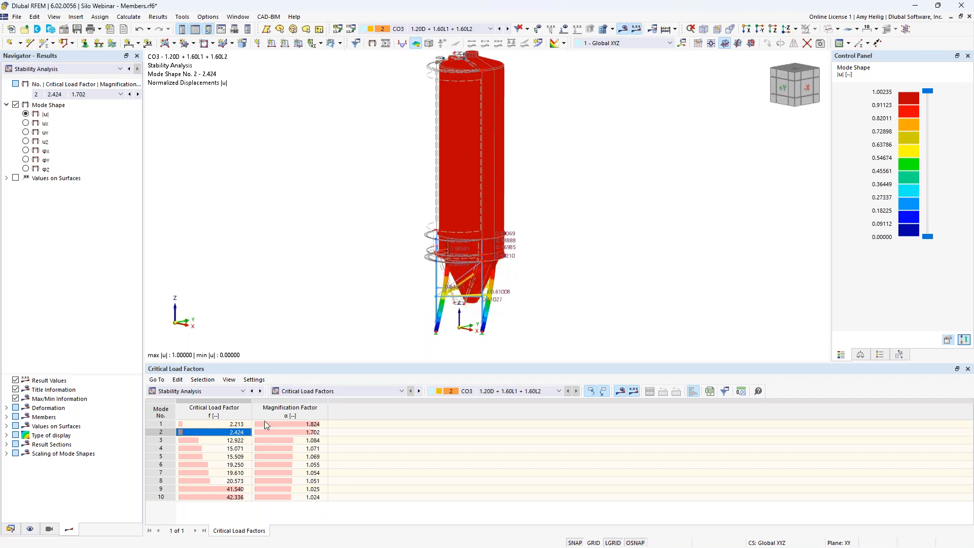
Go through mode shapes 3, 4 and 5 and examine how the support legs and bracing deform.
click(236, 445)
ctrl+middle_drag(370, 233, 477, 292)
scroll(477, 292, up, 2)
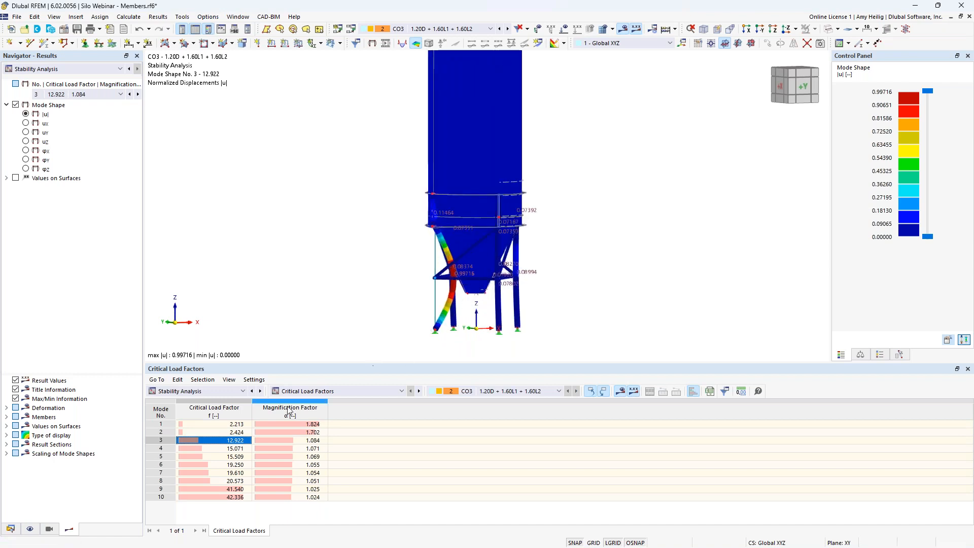
click(235, 449)
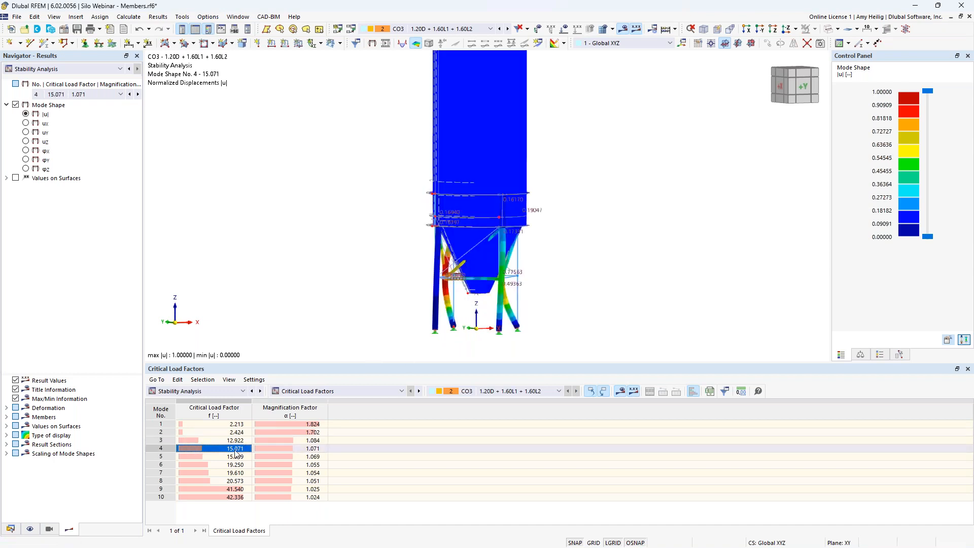
click(236, 457)
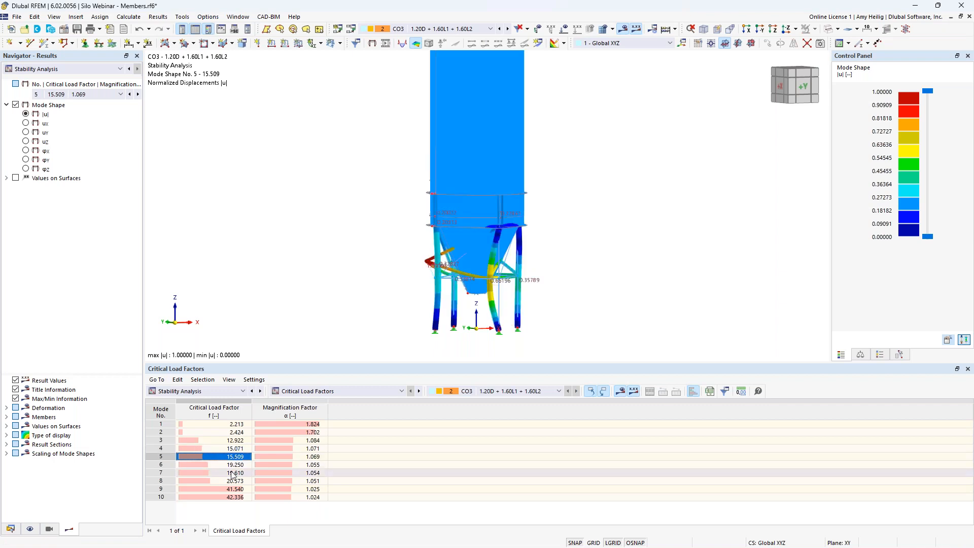
Display mode shape 9 and locate its shell deformation near the upper ring of the silo.
click(228, 489)
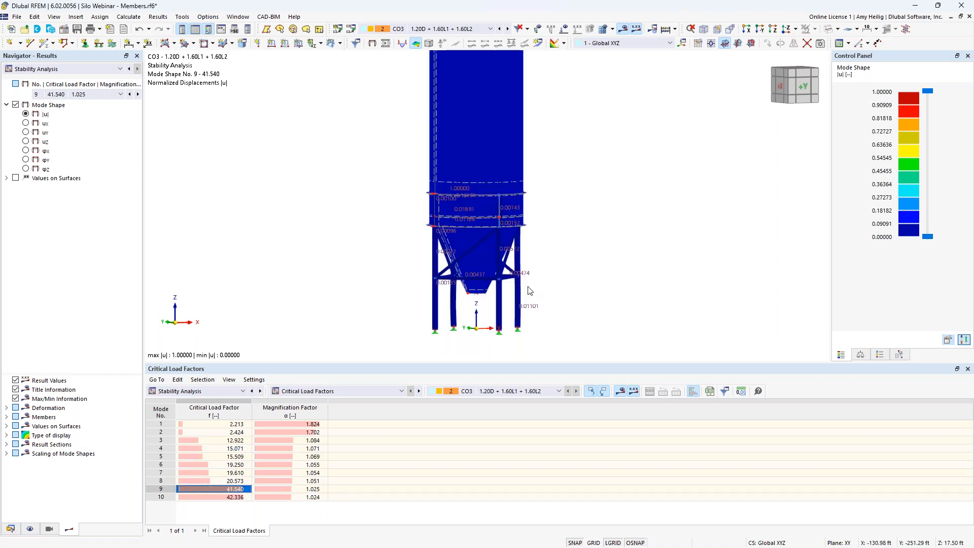
ctrl+middle_drag(616, 231, 357, 254)
middle_drag(528, 250, 464, 252)
middle_drag(495, 196, 486, 205)
scroll(486, 205, up, 6)
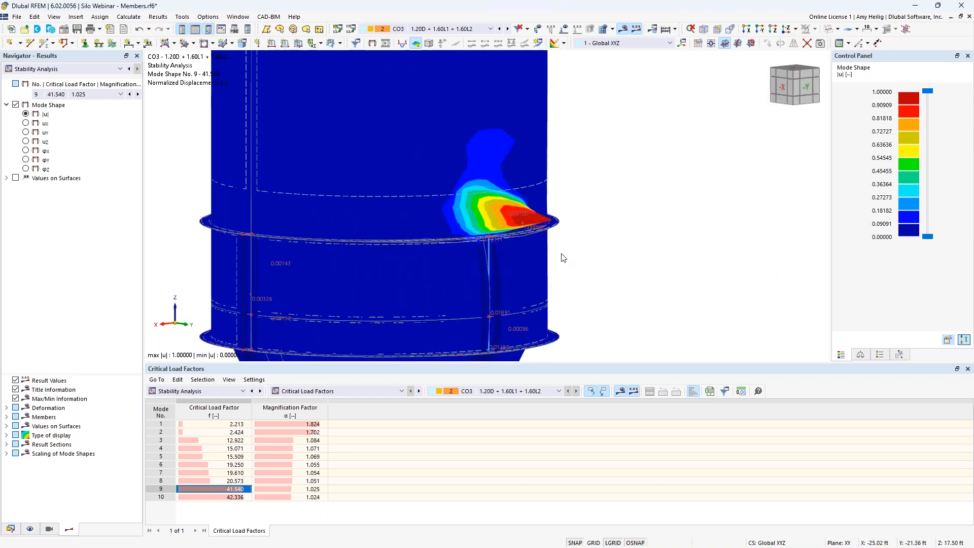
Set the display factor of the mode shapes to 0.25.
click(861, 355)
click(946, 95)
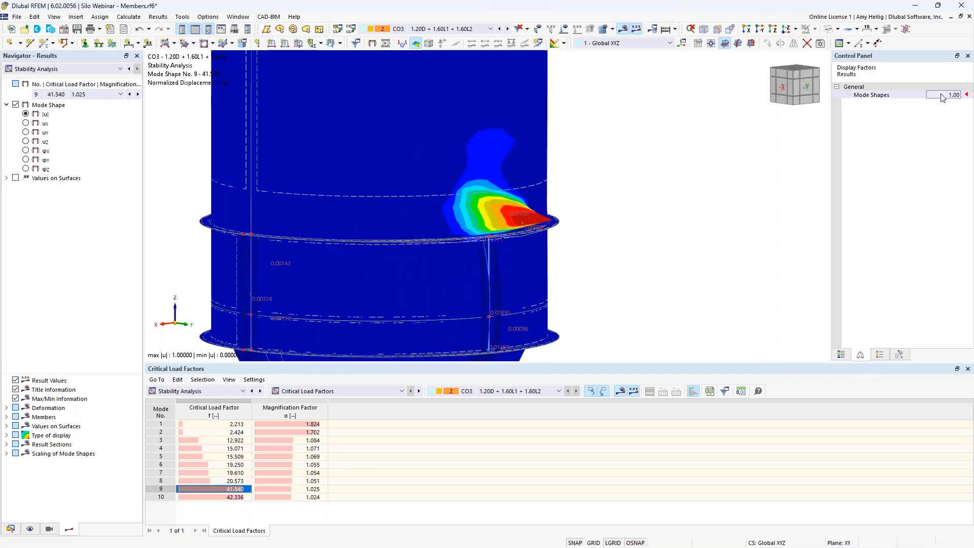
click(957, 97)
click(957, 96)
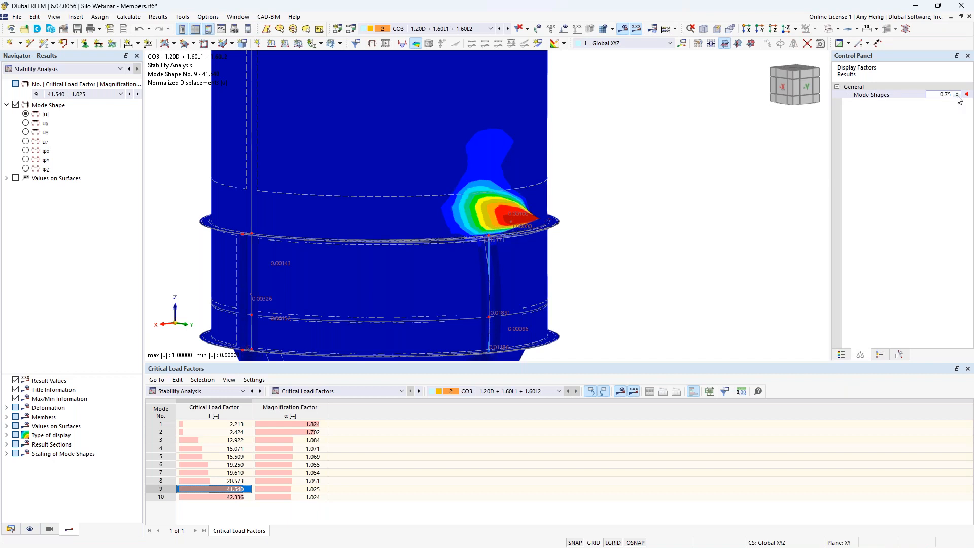
Examine the mode 9 deformation of the shell above the leg connection from several directions, close up and in context.
ctrl+middle_drag(570, 254, 666, 256)
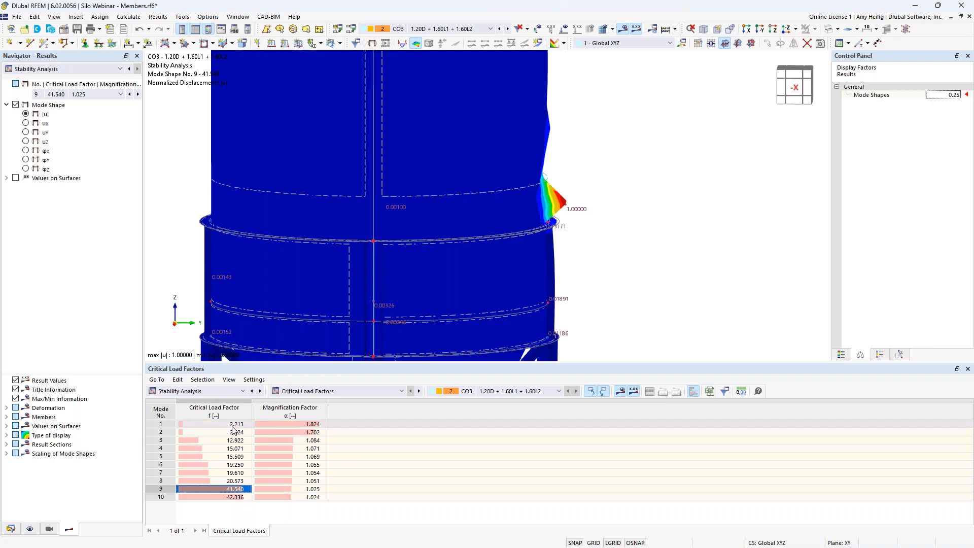
middle_drag(521, 305, 565, 211)
ctrl+middle_drag(681, 150, 607, 252)
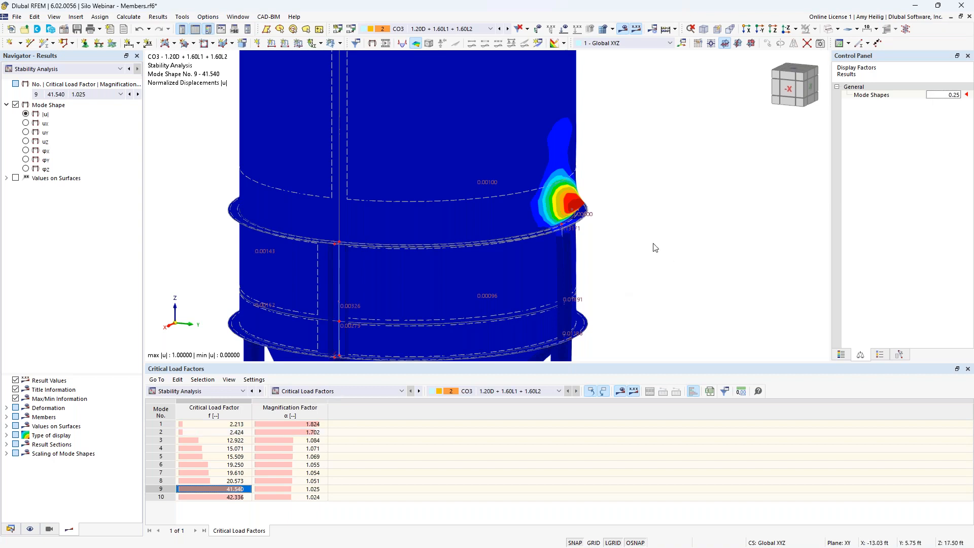
scroll(654, 246, down, 4)
scroll(619, 219, up, 1)
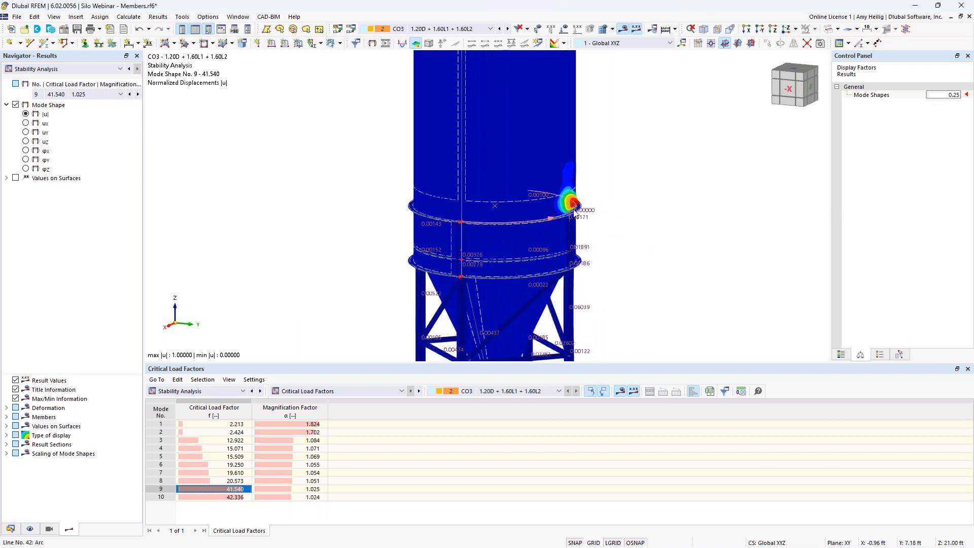
scroll(650, 263, up, 2)
ctrl+middle_drag(648, 259, 529, 290)
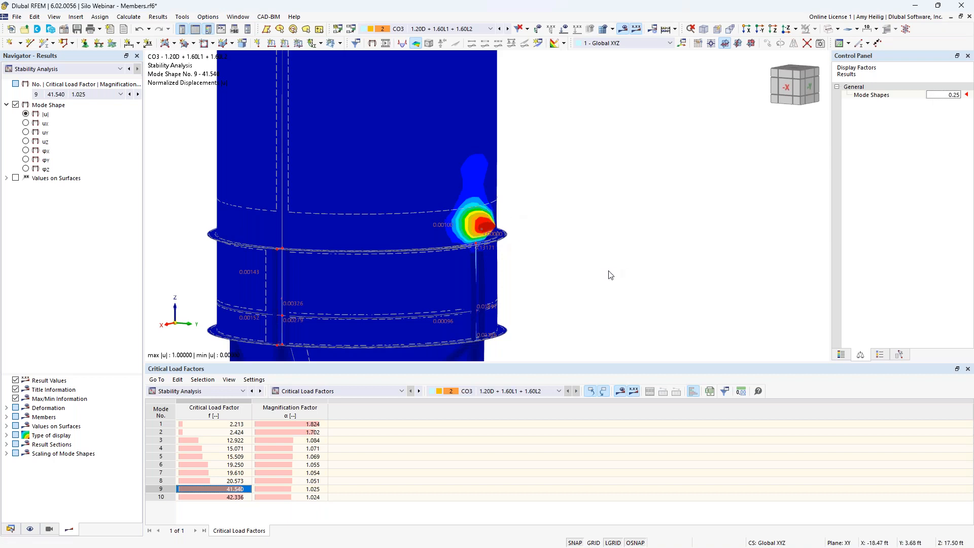
scroll(594, 230, down, 5)
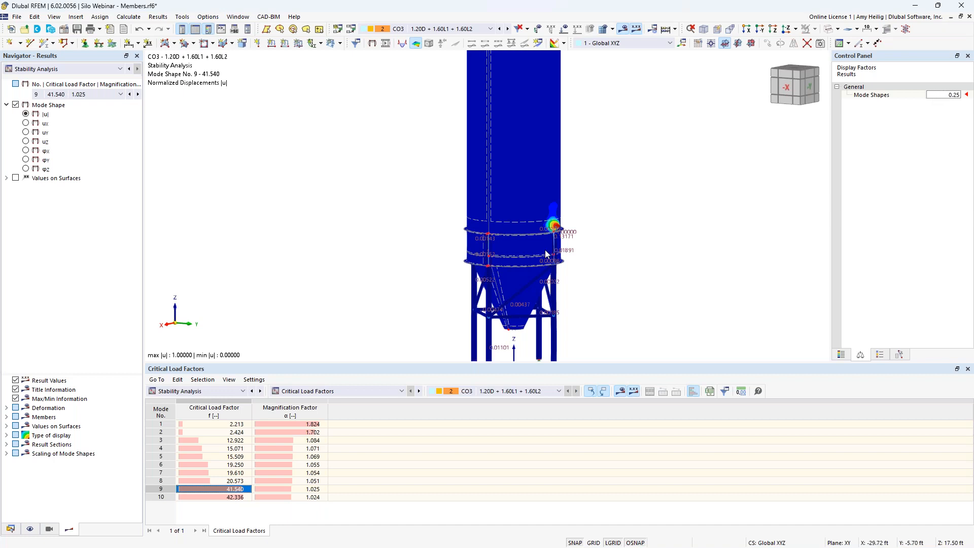
Switch to the PowerPoint slide show of the steel silo webinar.
key(super+Tab)
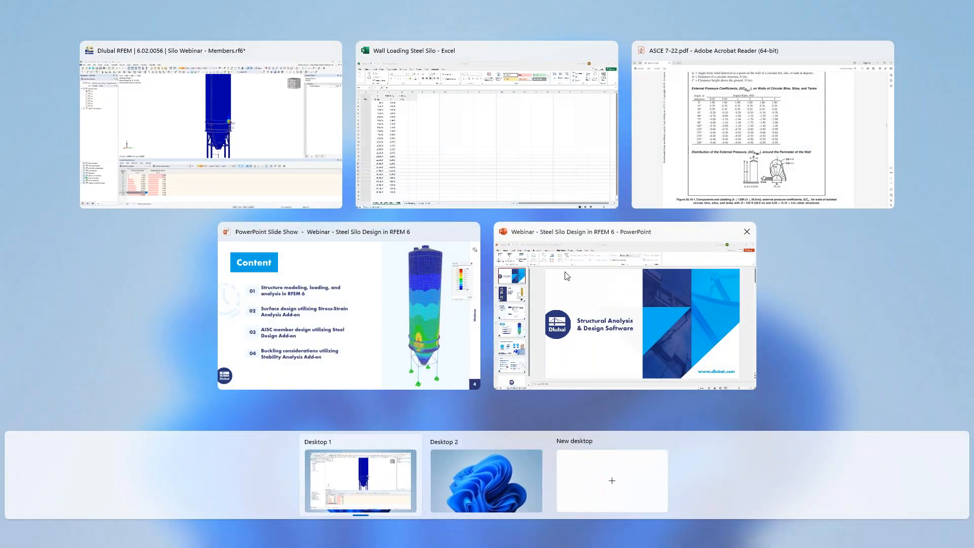
click(391, 303)
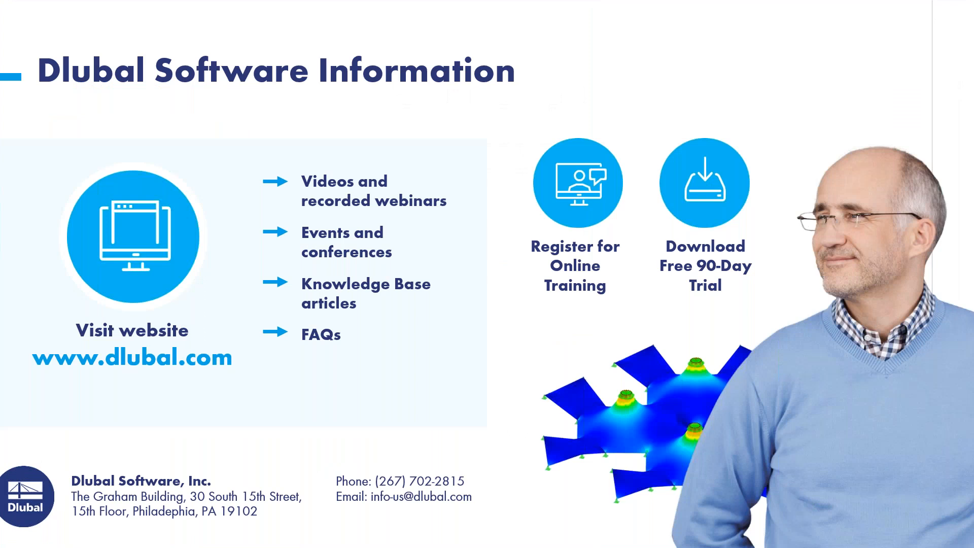